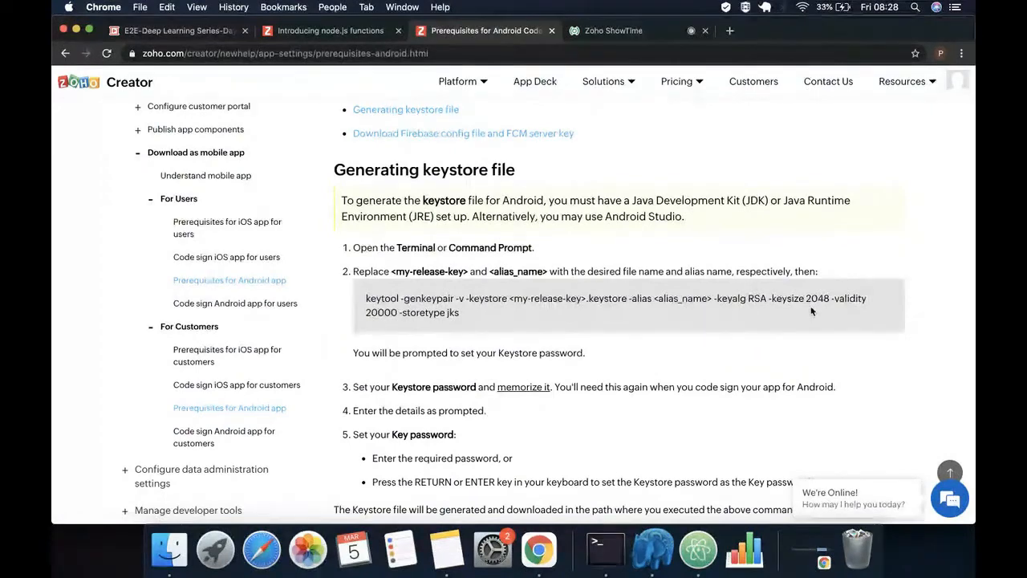
Read through the enlarged help page, then view the live session showing the Customer Invoicing System settings
key(super+equal)
scroll(715, 256, up, 2)
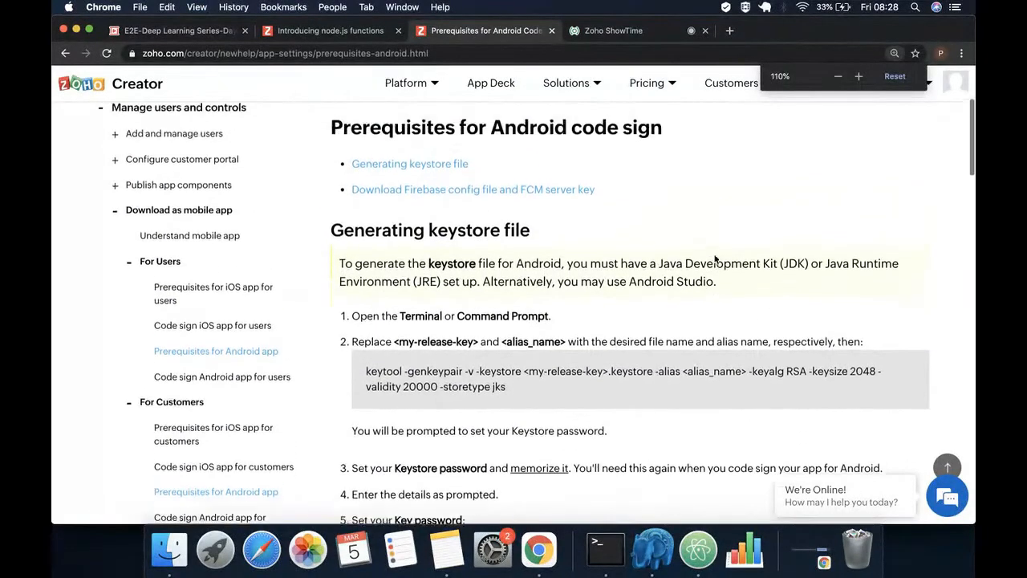
scroll(715, 256, down, 1)
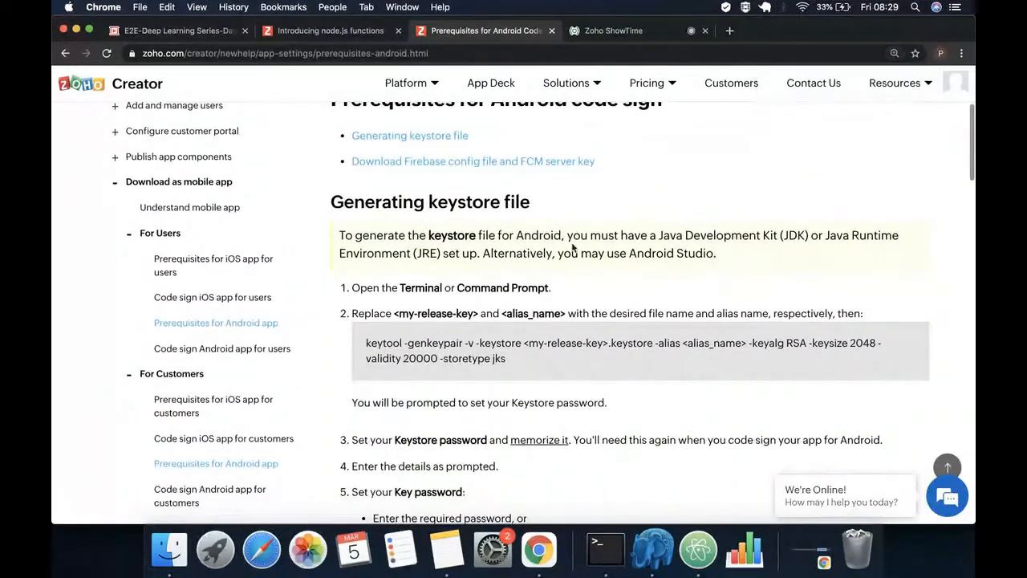
scroll(601, 298, down, 3)
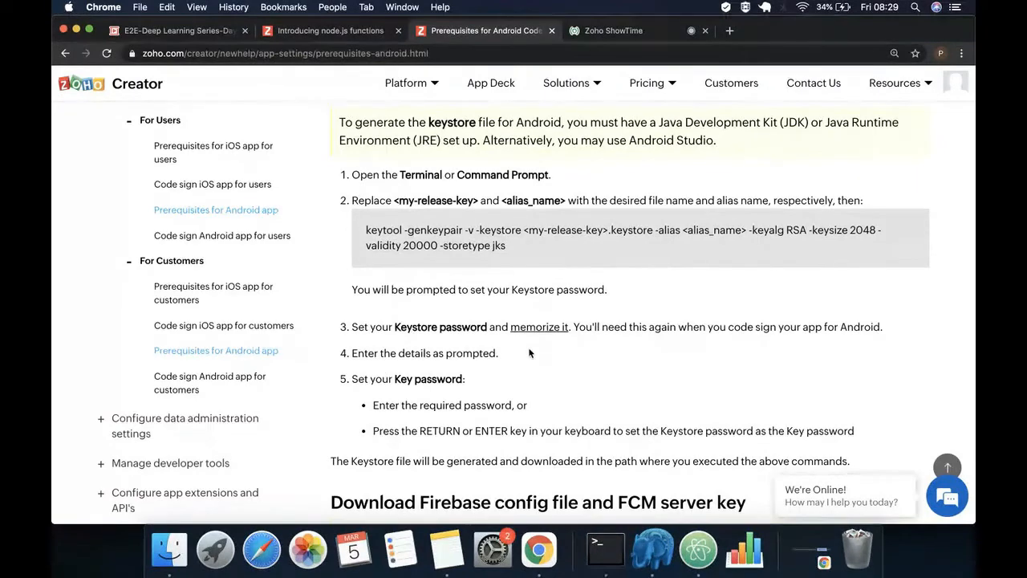
scroll(573, 433, down, 4)
scroll(575, 380, down, 2)
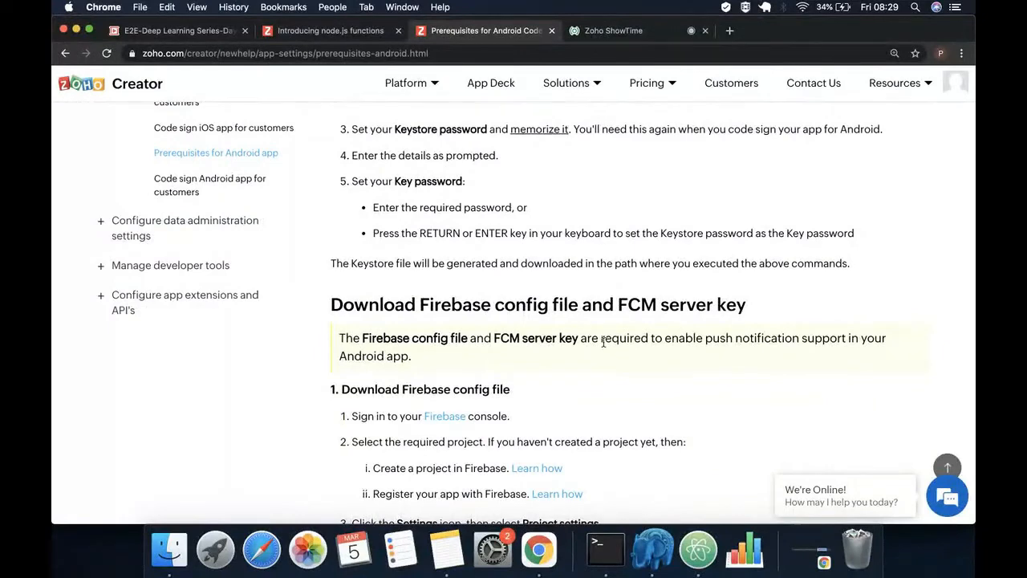
scroll(601, 341, down, 3)
scroll(603, 342, down, 12)
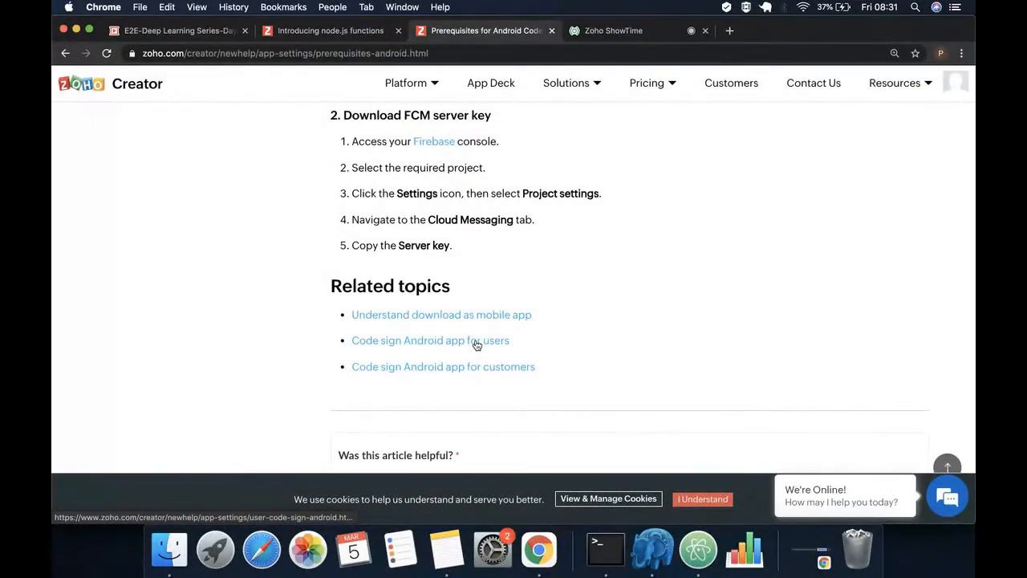
click(626, 34)
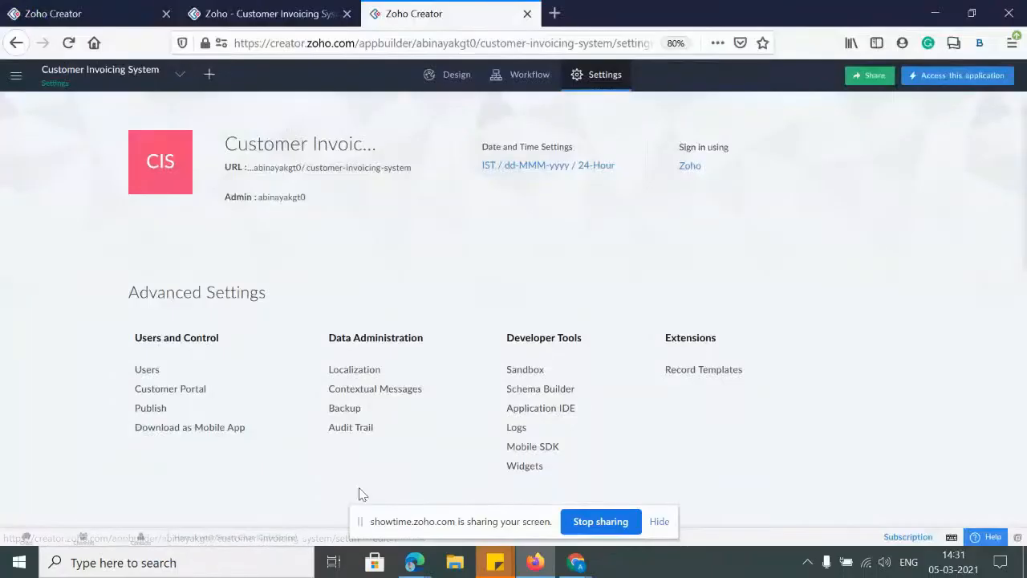
key(ctrl+plus)
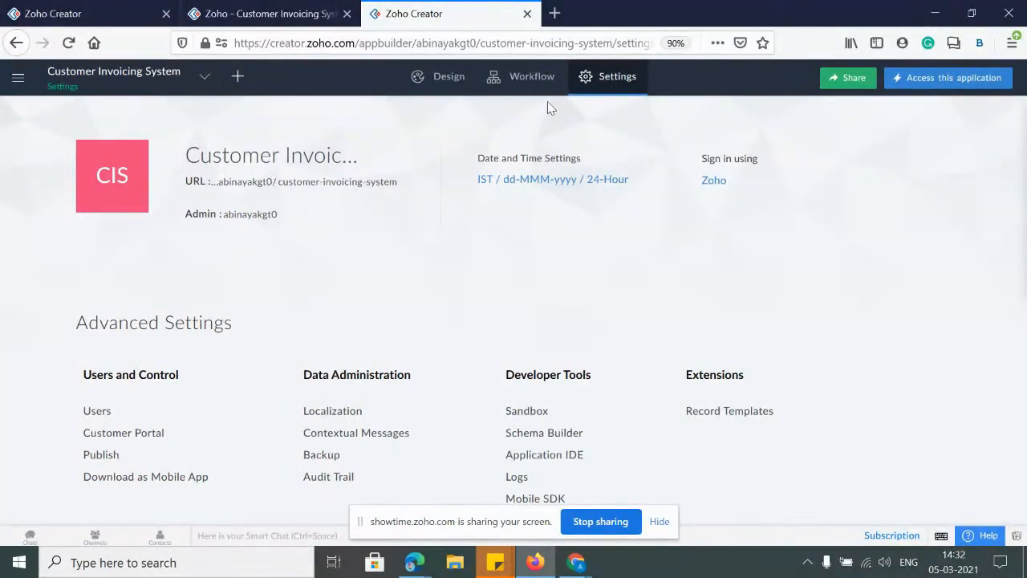
Reset the settings page zoom to normal size
key(ctrl+plus)
key(ctrl+plus)
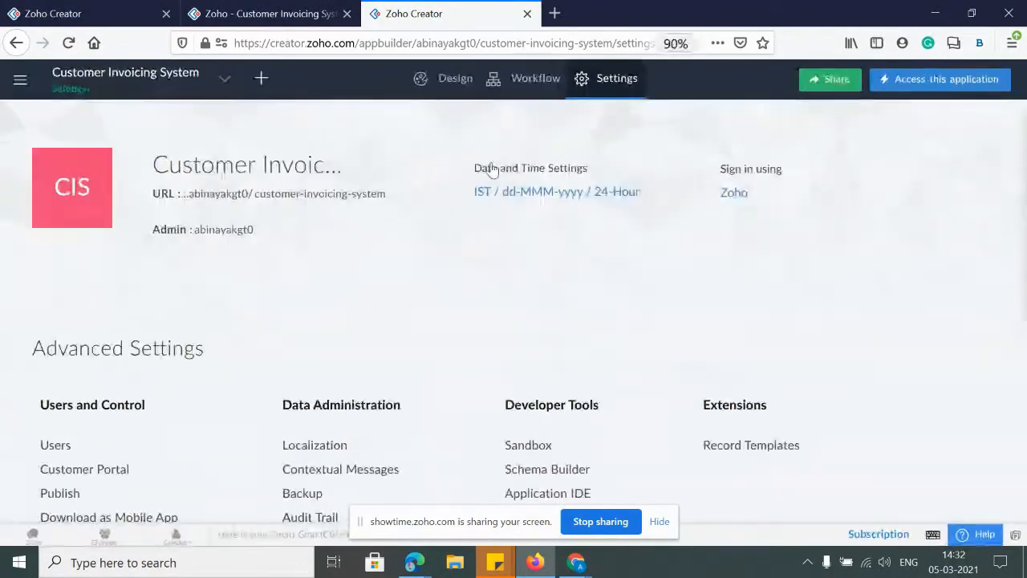
key(ctrl+minus)
key(ctrl+minus)
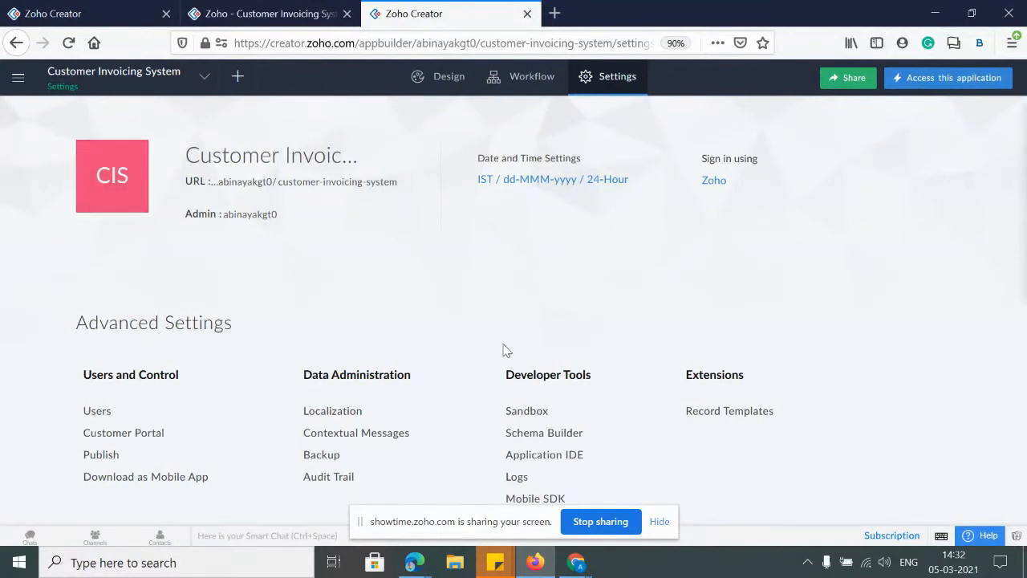
key(ctrl+0)
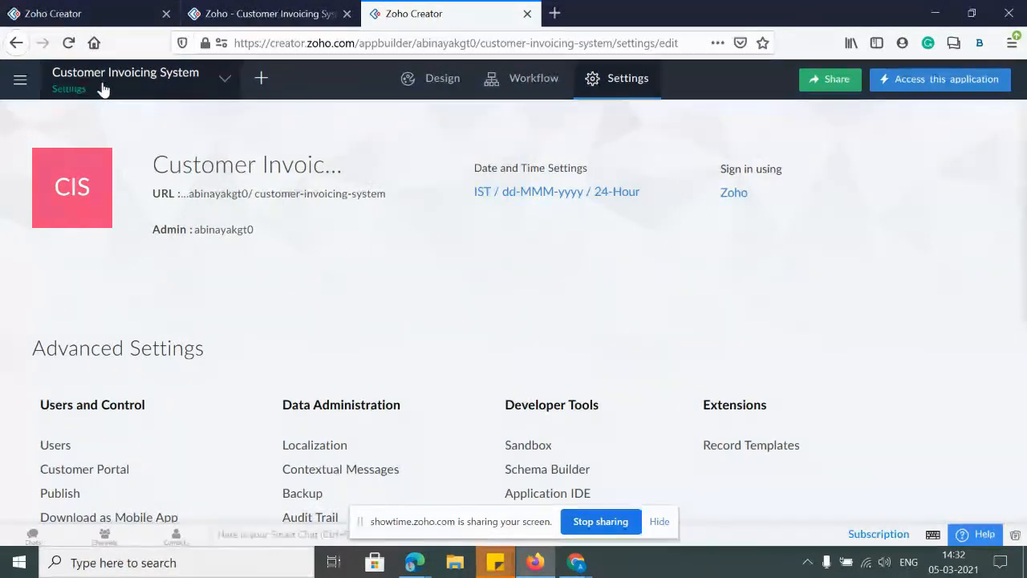
Replace 'System' with 'App' to rename the application 'Customer Invoicing App'
mouse_move(287, 171)
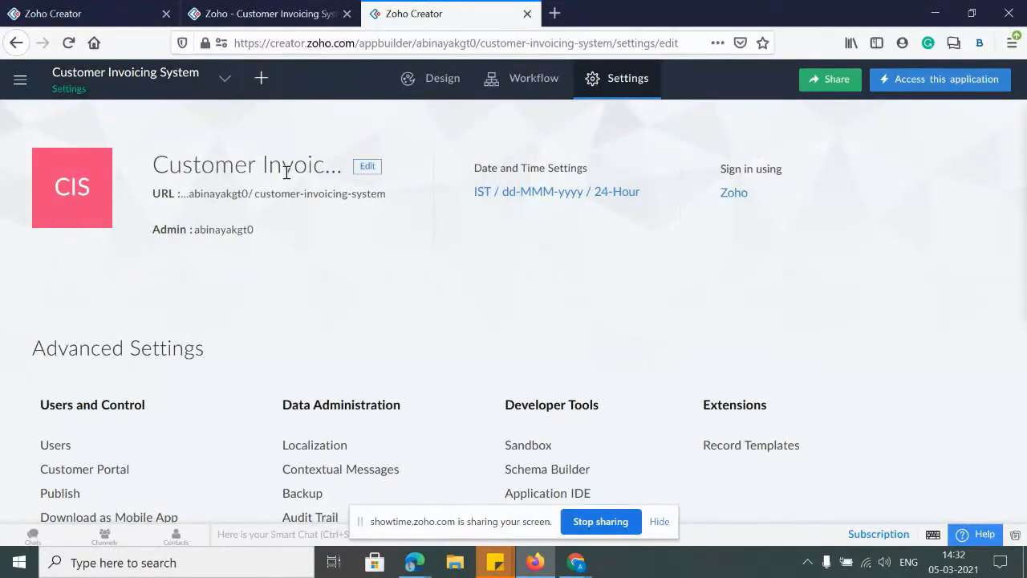
click(365, 167)
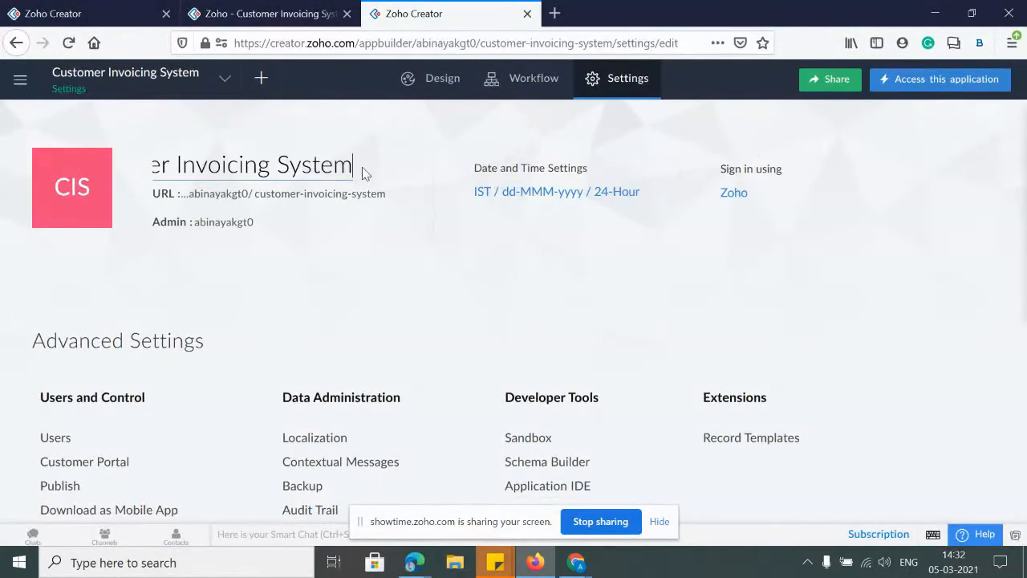
drag(271, 164, 464, 166)
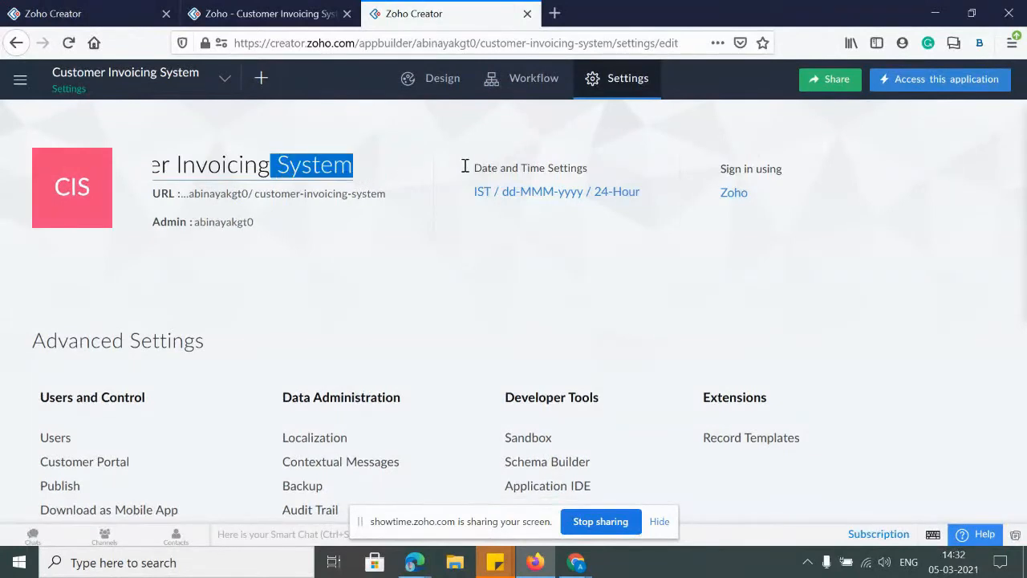
key(BackSpace)
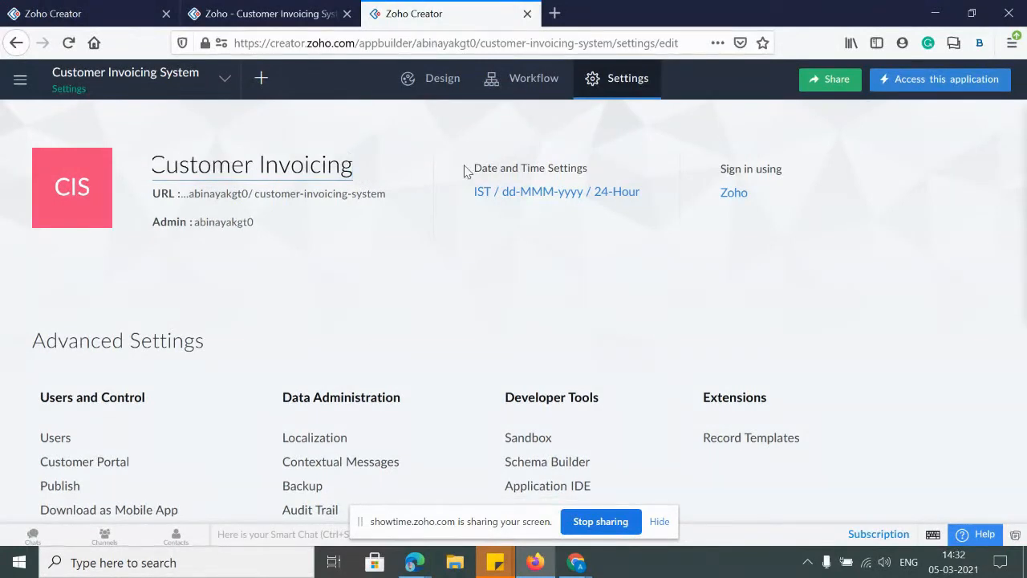
text(App)
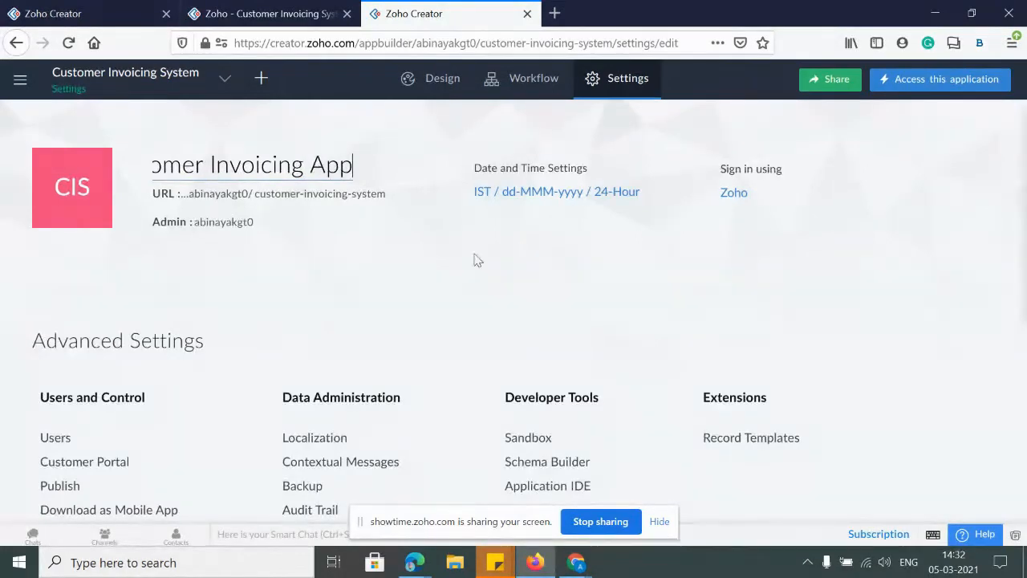
click(362, 261)
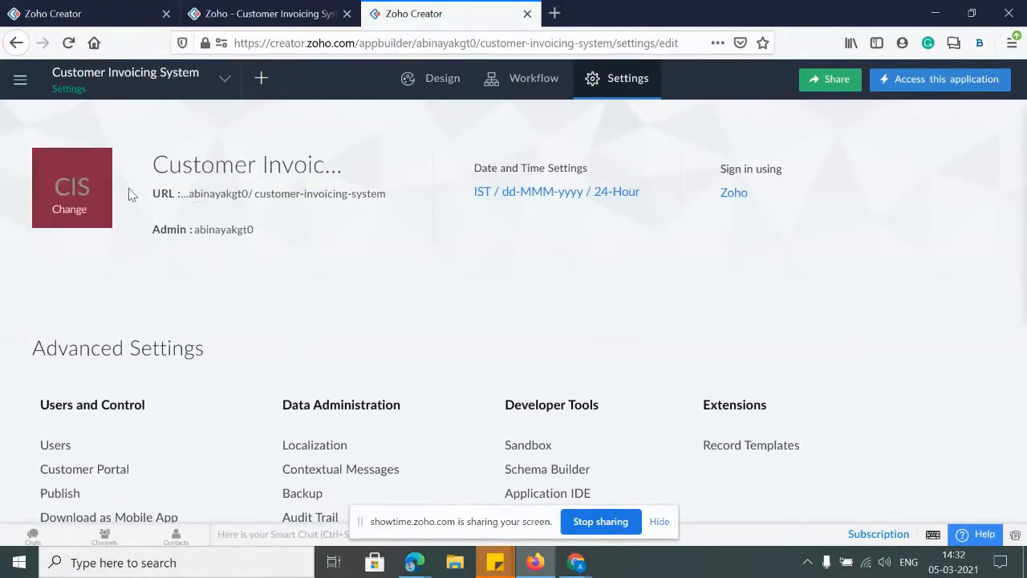
mouse_move(195, 197)
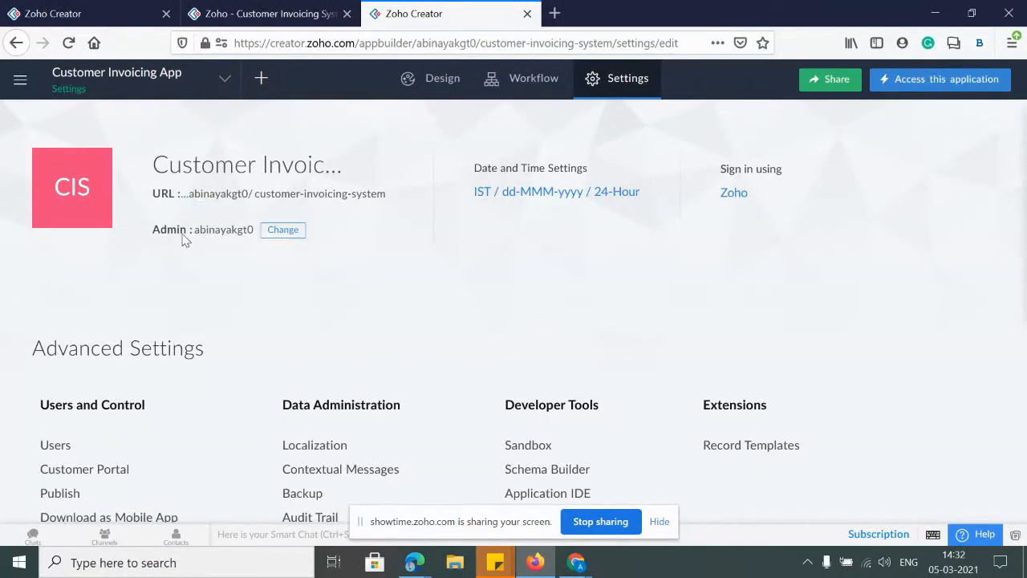
key(ctrl+plus)
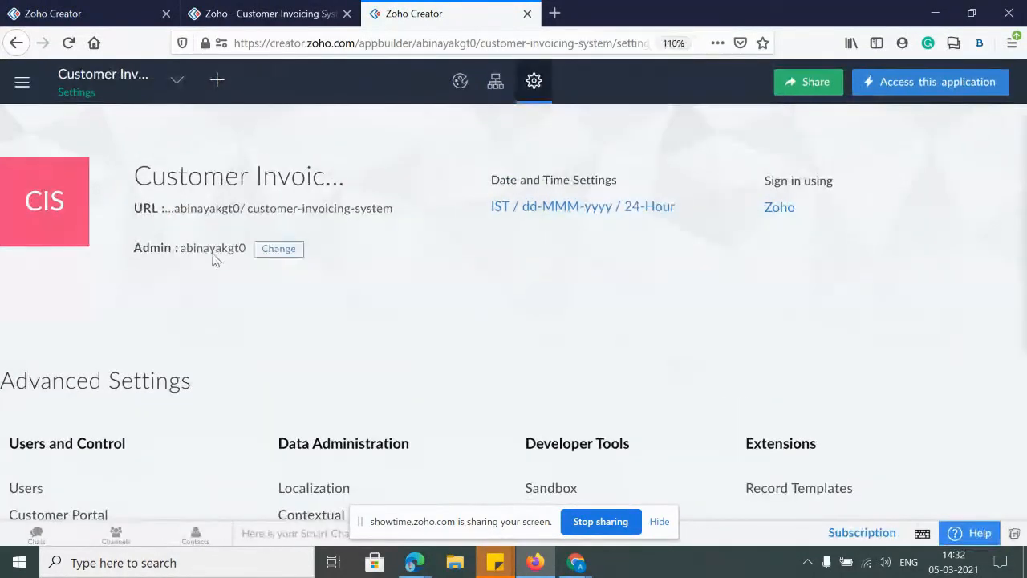
click(278, 248)
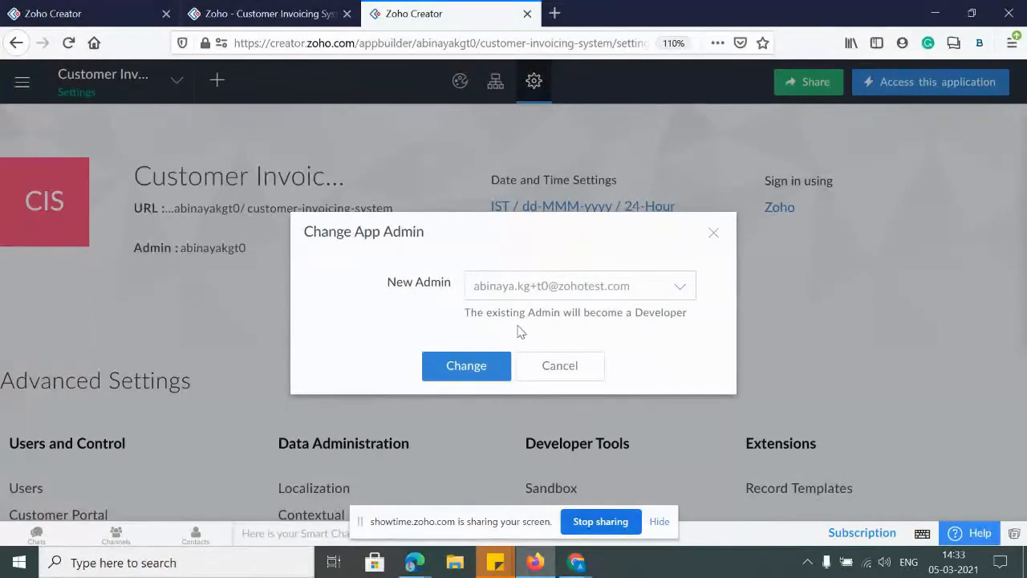
click(577, 287)
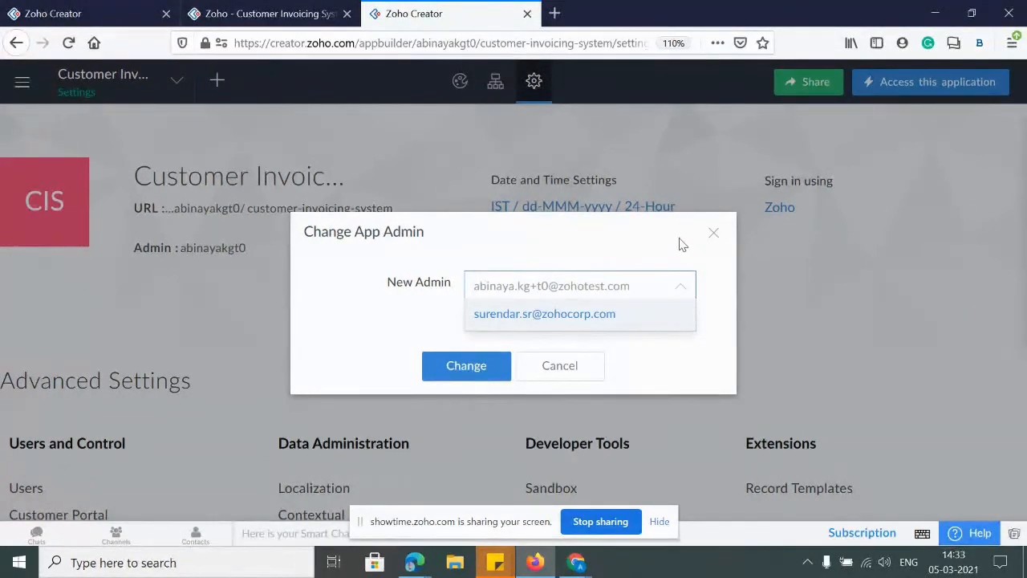
click(648, 234)
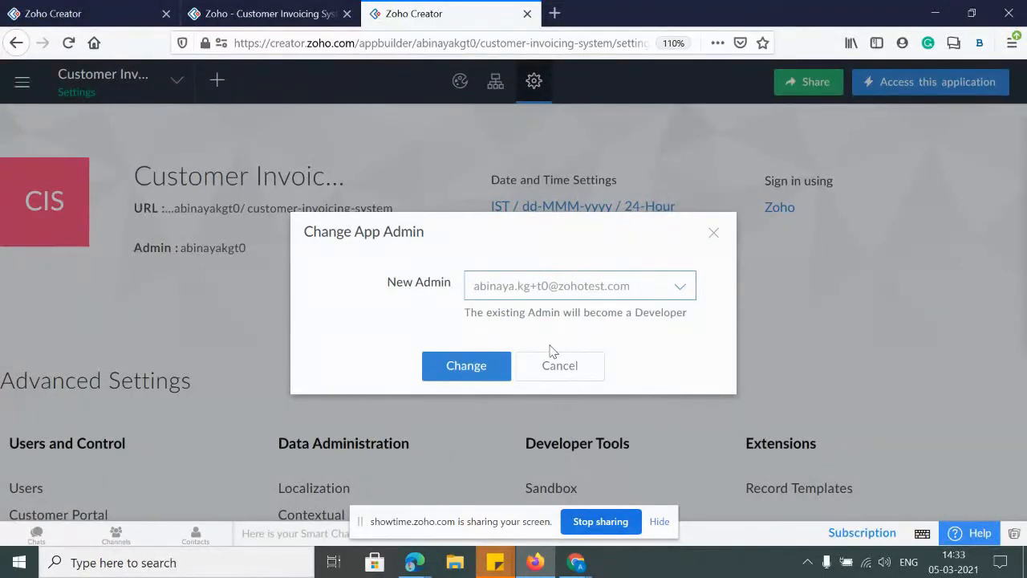
click(714, 234)
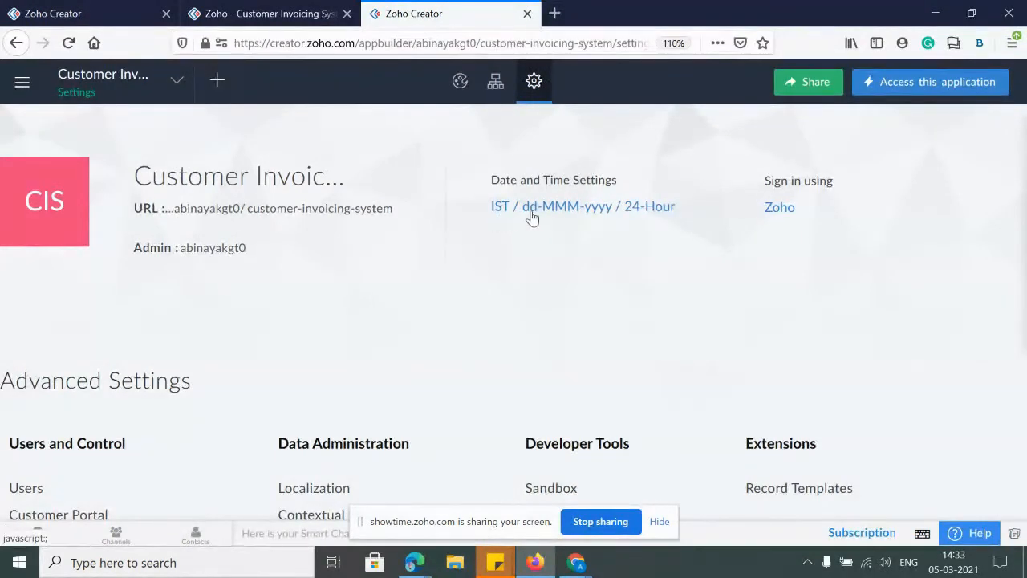
Inspect the date and time settings and time zone list, leaving them unchanged
click(608, 215)
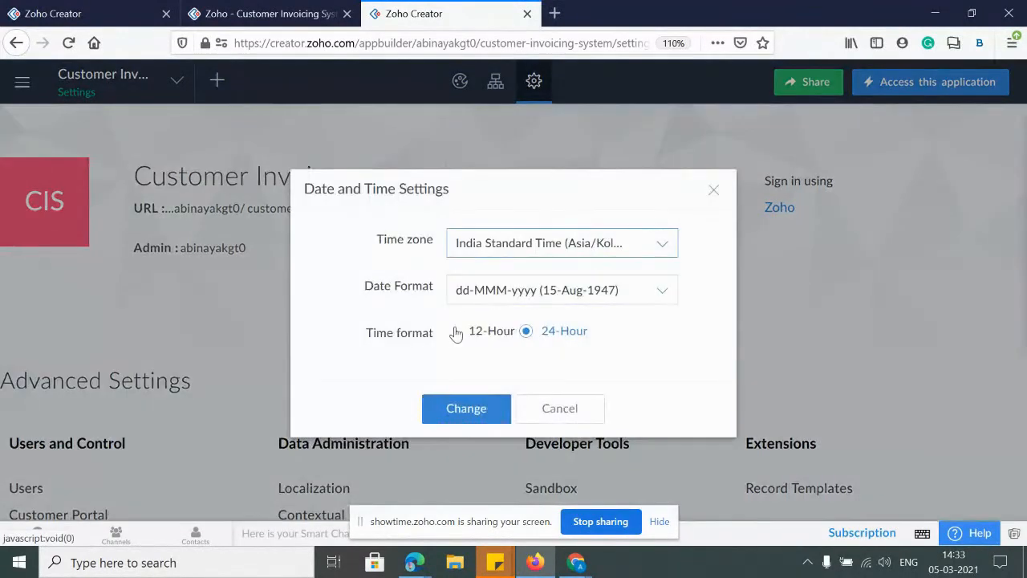
click(502, 237)
scroll(502, 319, down, 1)
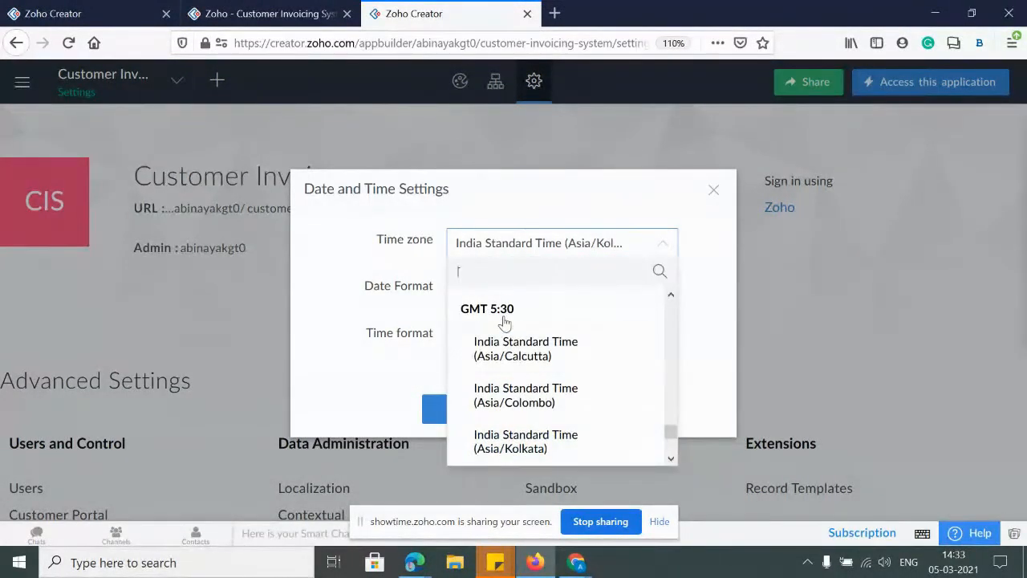
scroll(502, 318, up, 1)
click(587, 211)
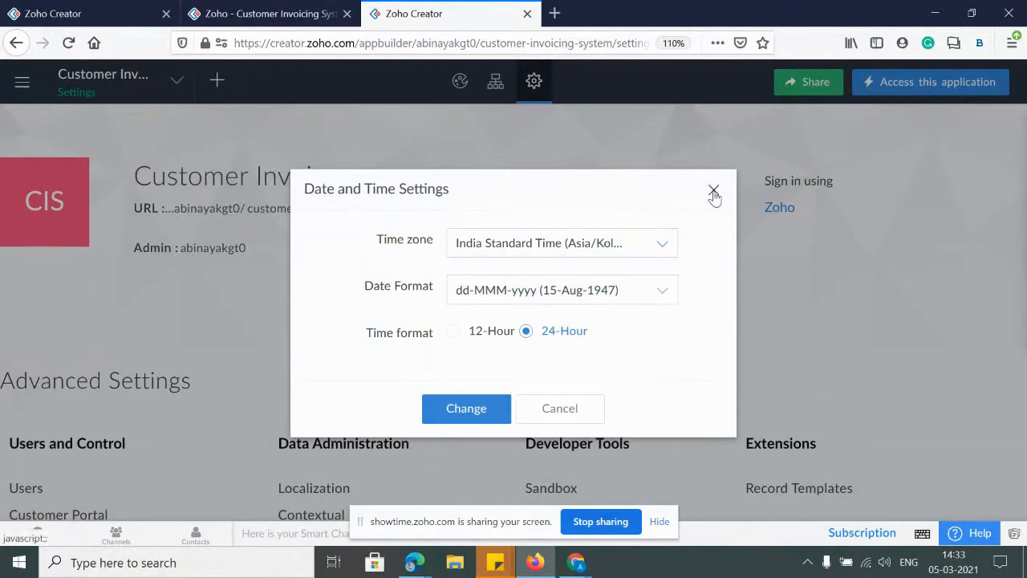
click(712, 192)
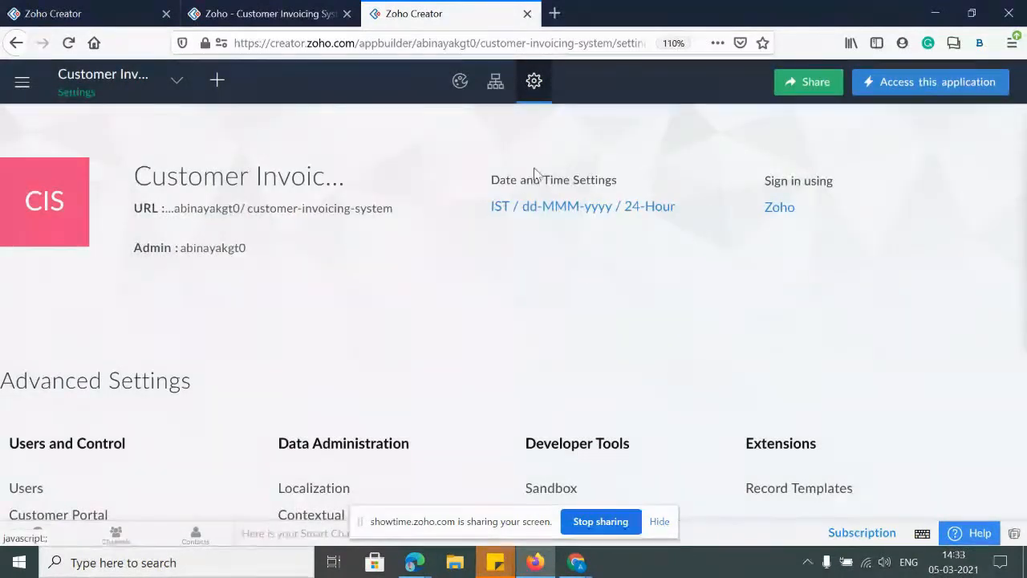
click(572, 206)
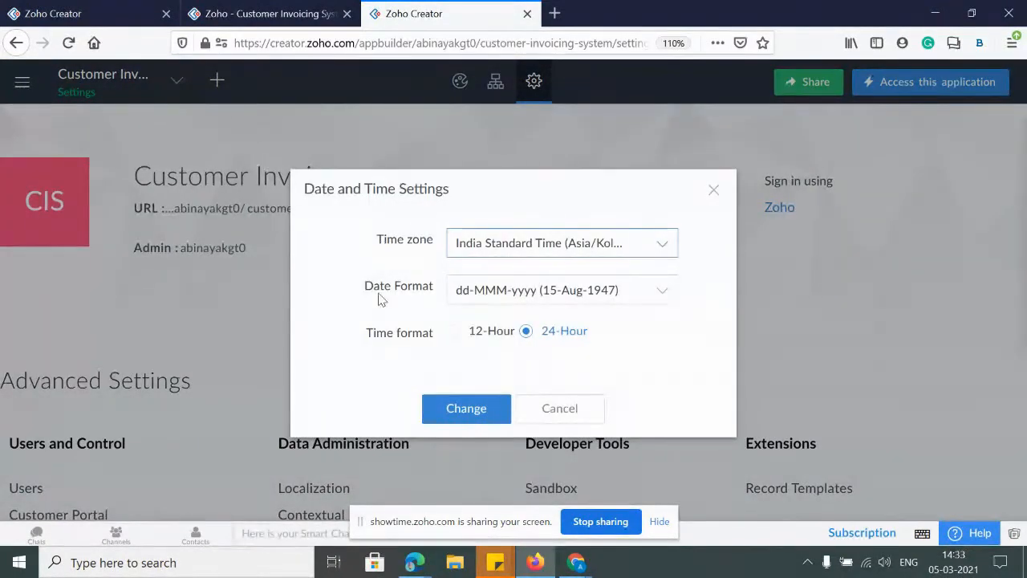
click(712, 193)
Set the browser zoom to 110% and scroll to Advanced Settings
scroll(521, 377, down, 2)
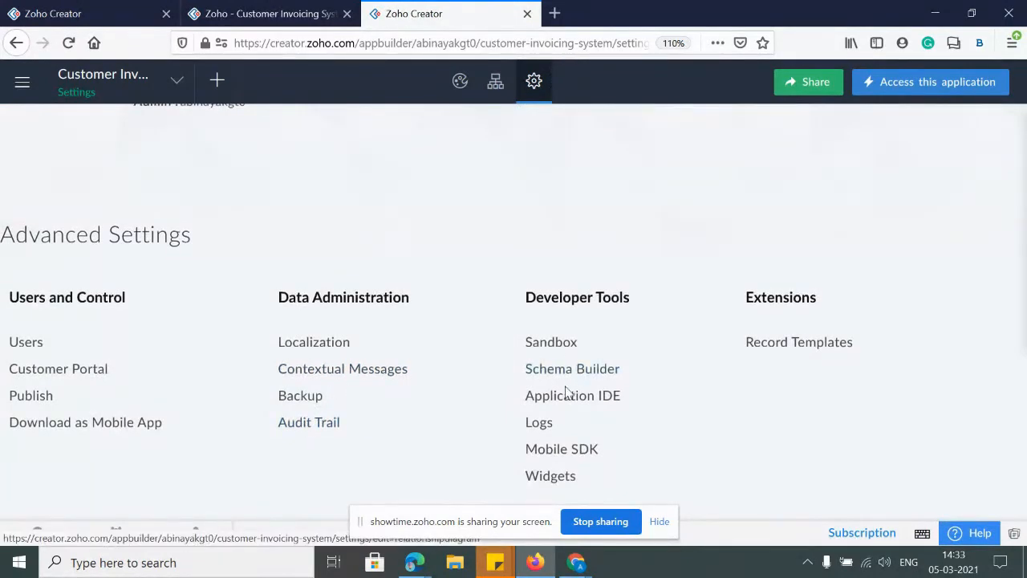
scroll(570, 357, up, 2)
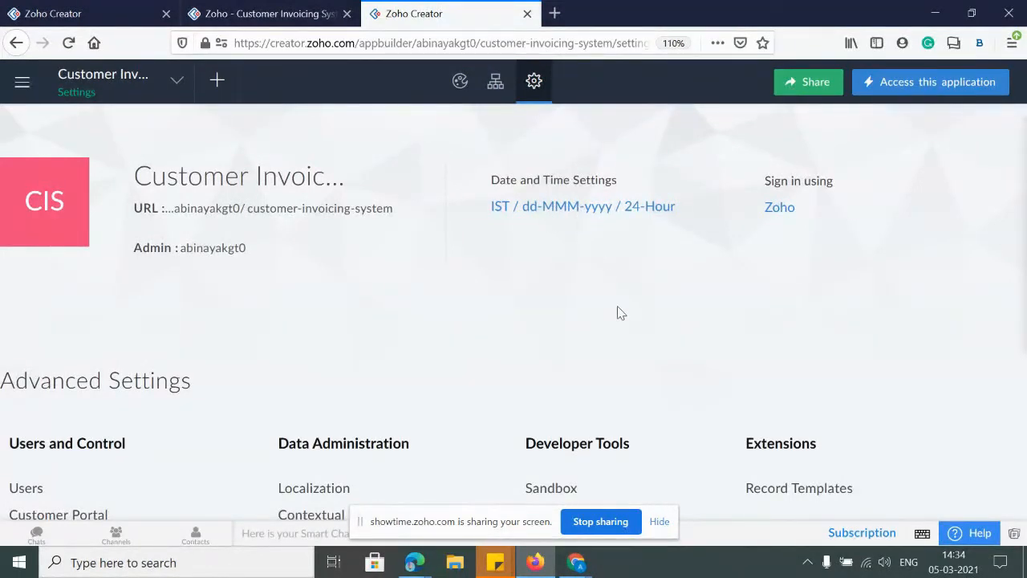
scroll(617, 320, down, 2)
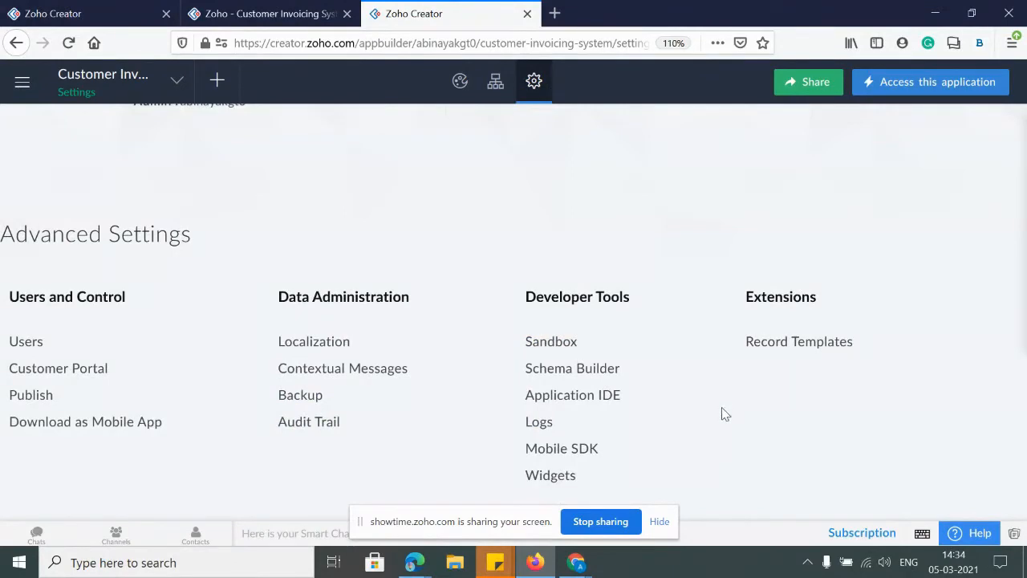
scroll(674, 328, up, 2)
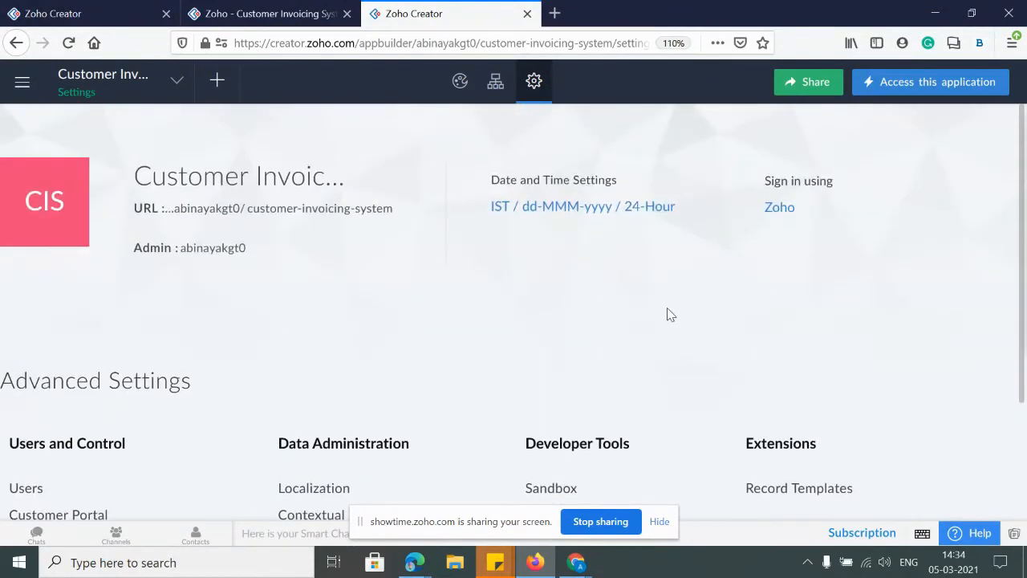
key(ctrl+minus)
scroll(160, 304, down, 1)
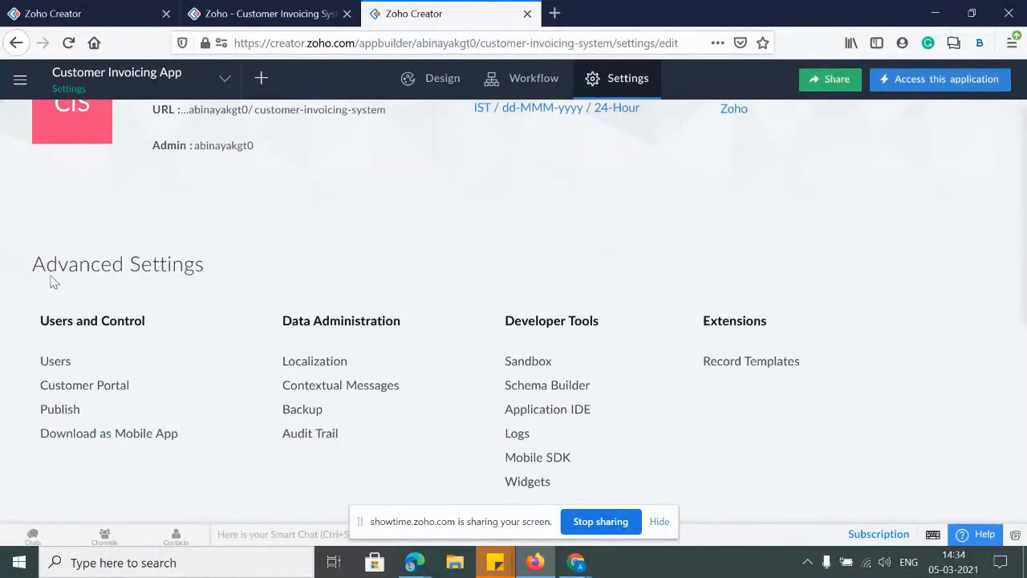
key(ctrl+plus)
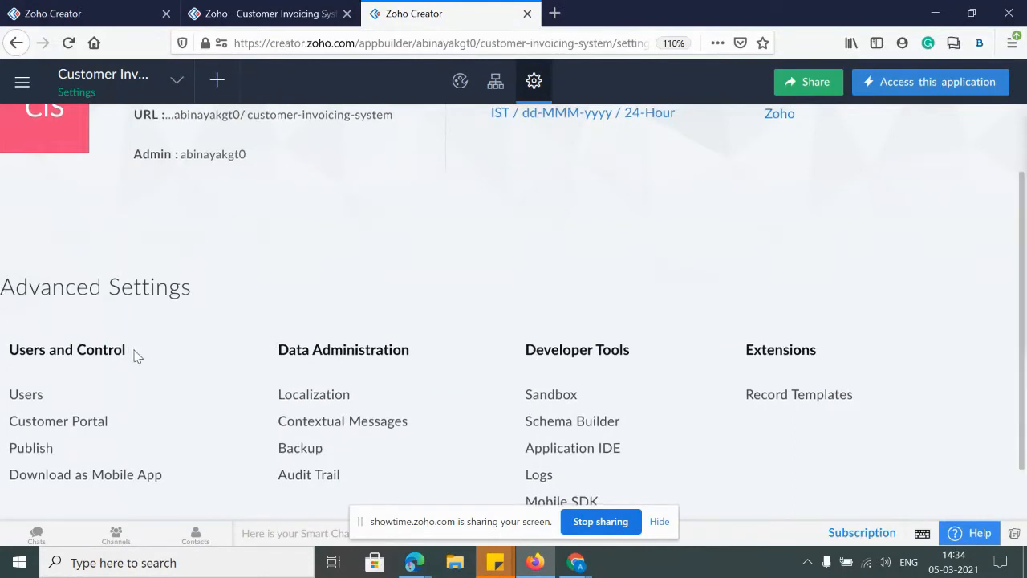
scroll(129, 357, down, 1)
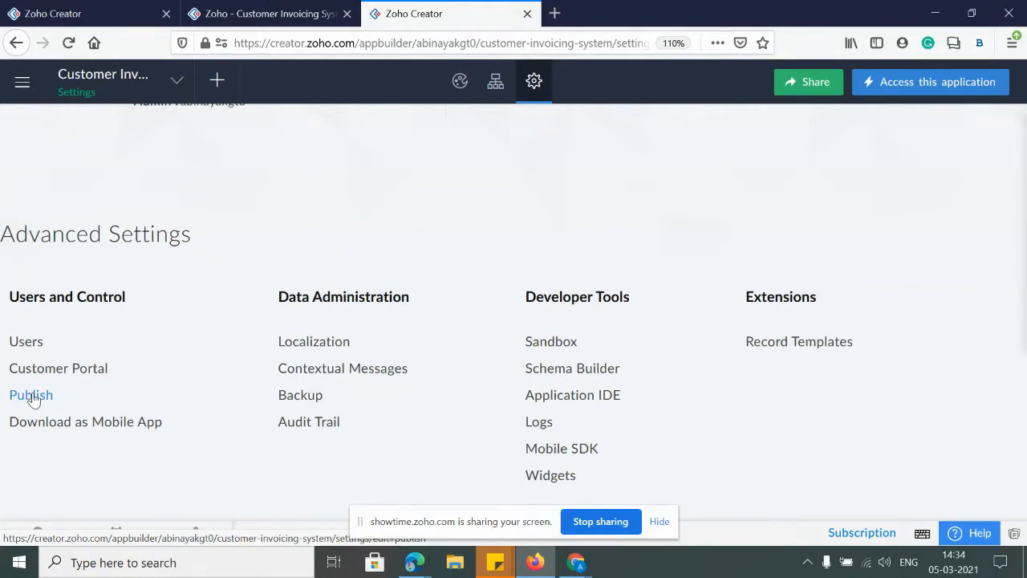
Open the Publish settings in a separate new browser tab
right_click(32, 400)
click(109, 191)
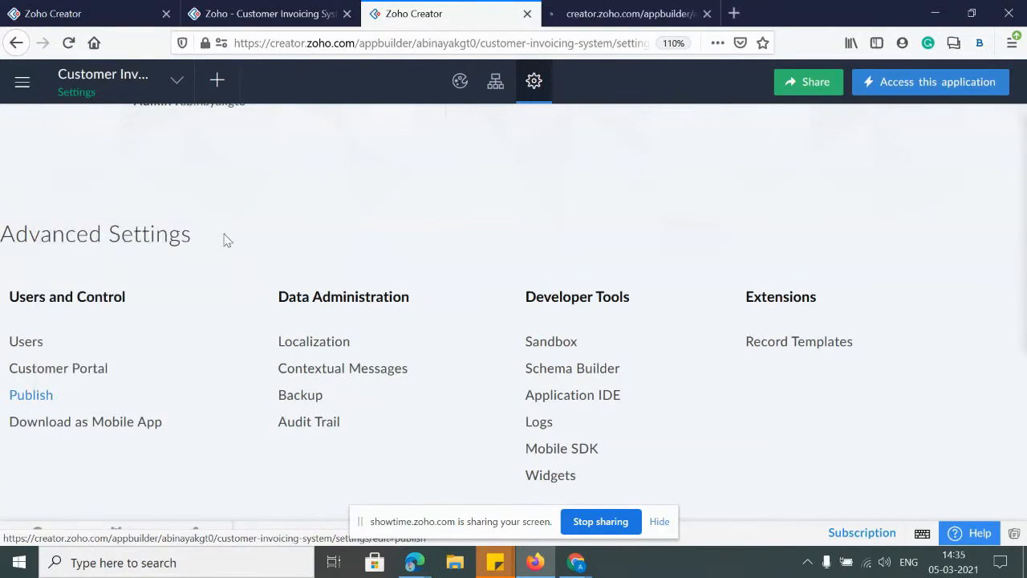
click(663, 13)
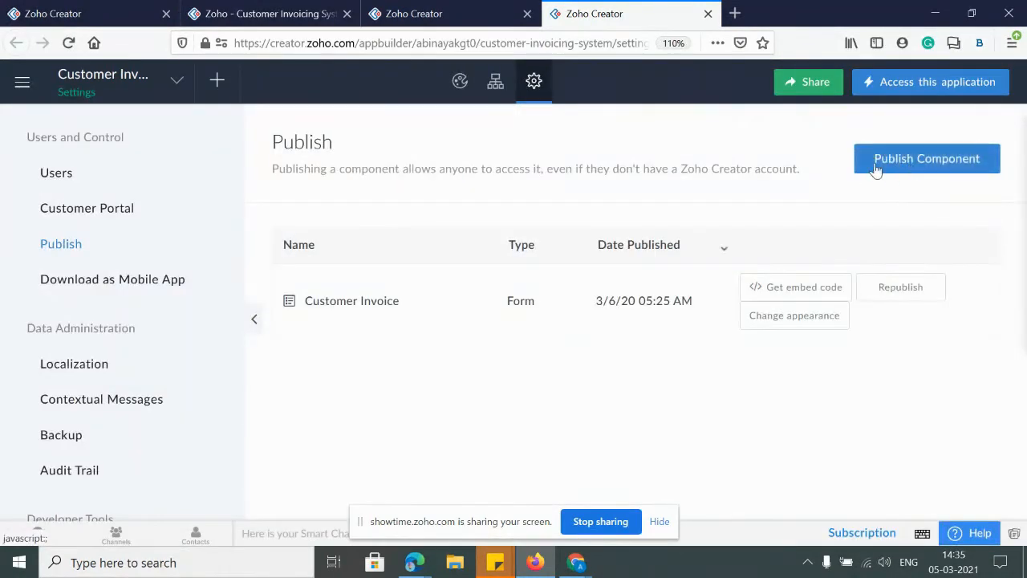
Start a new Publish Component and select the Customer Details form under Forms
click(895, 169)
click(903, 164)
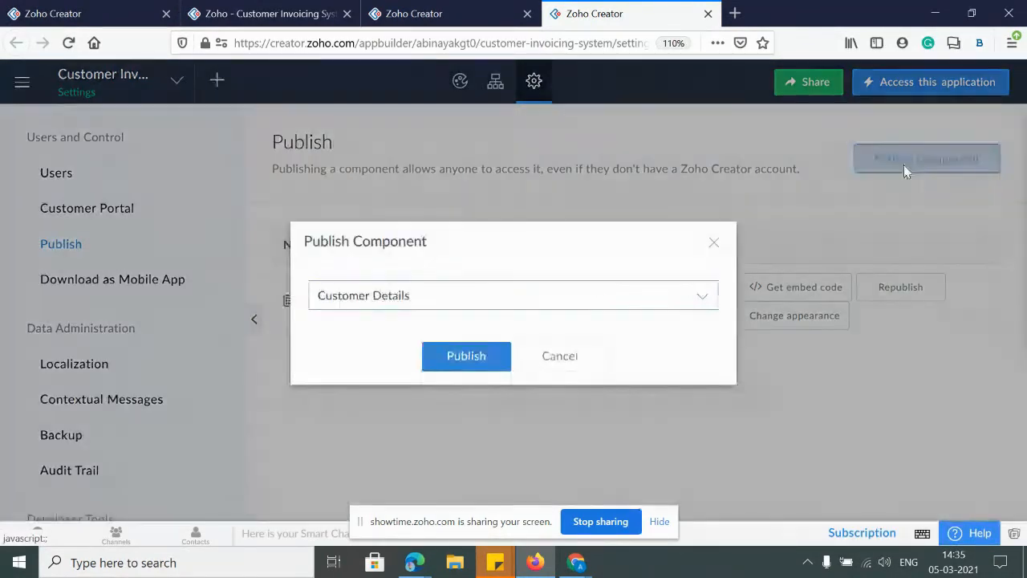
click(388, 297)
scroll(401, 391, down, 3)
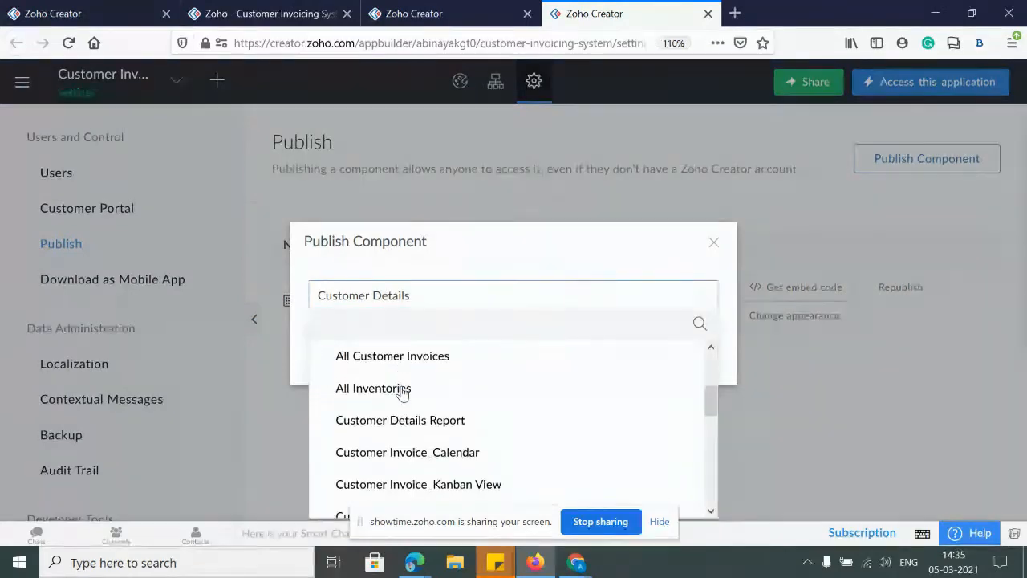
scroll(401, 391, down, 5)
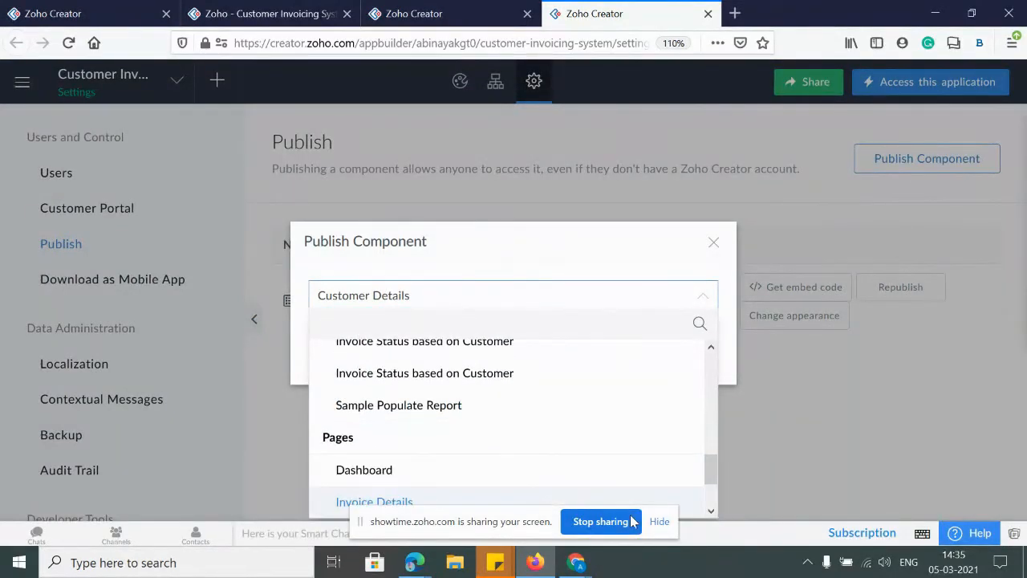
click(657, 522)
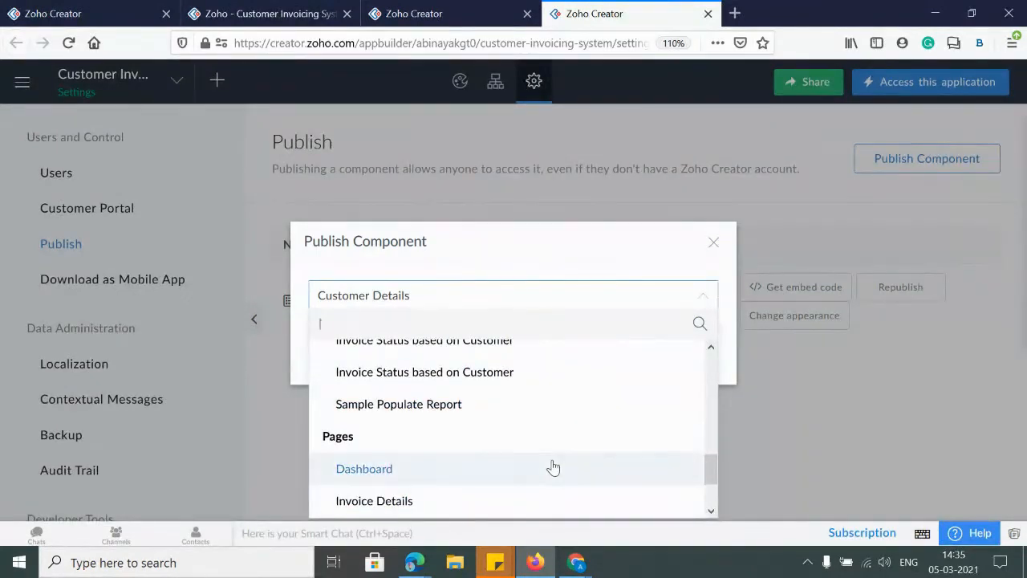
scroll(433, 393, up, 3)
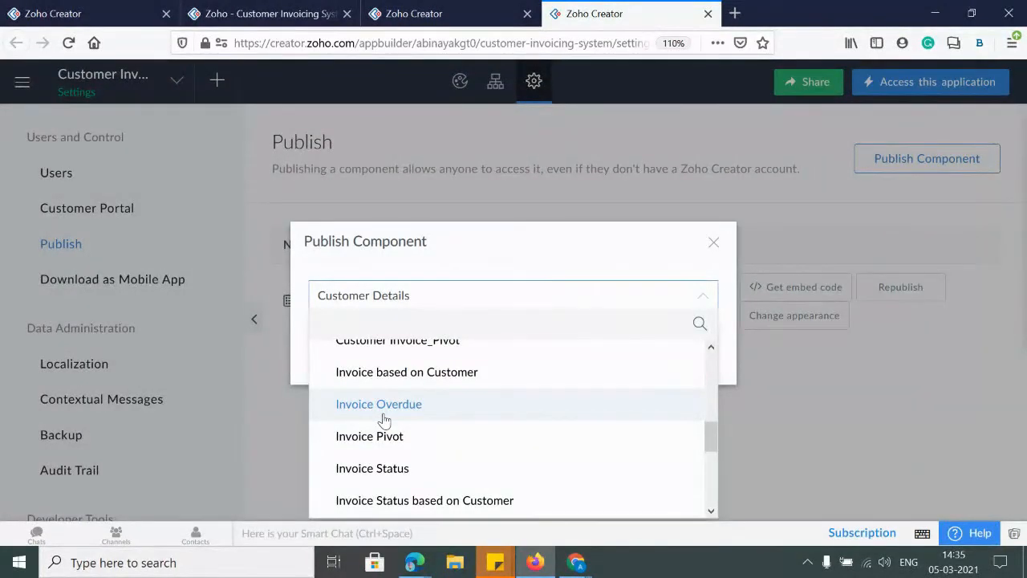
scroll(395, 466, up, 3)
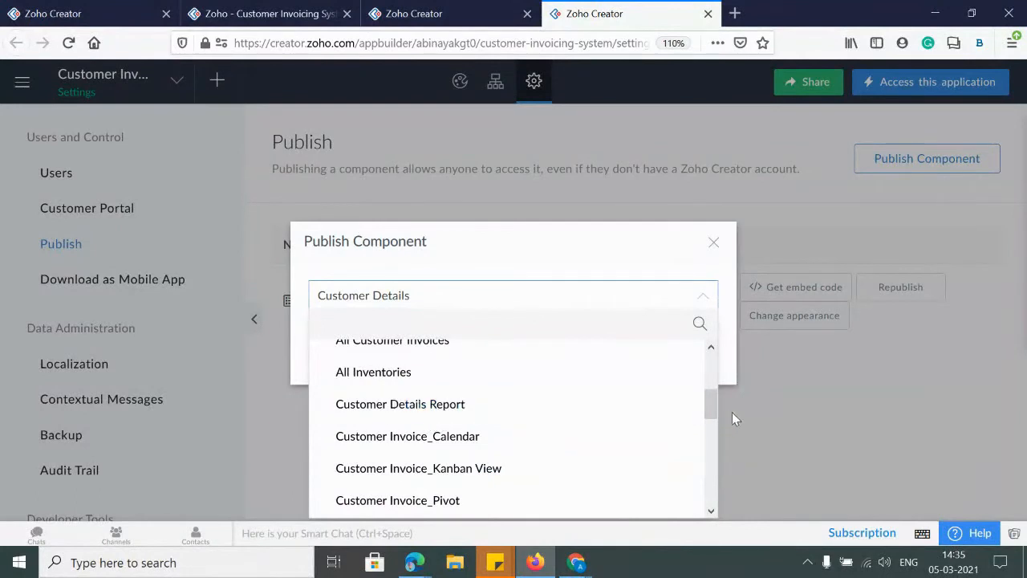
drag(713, 408, 712, 394)
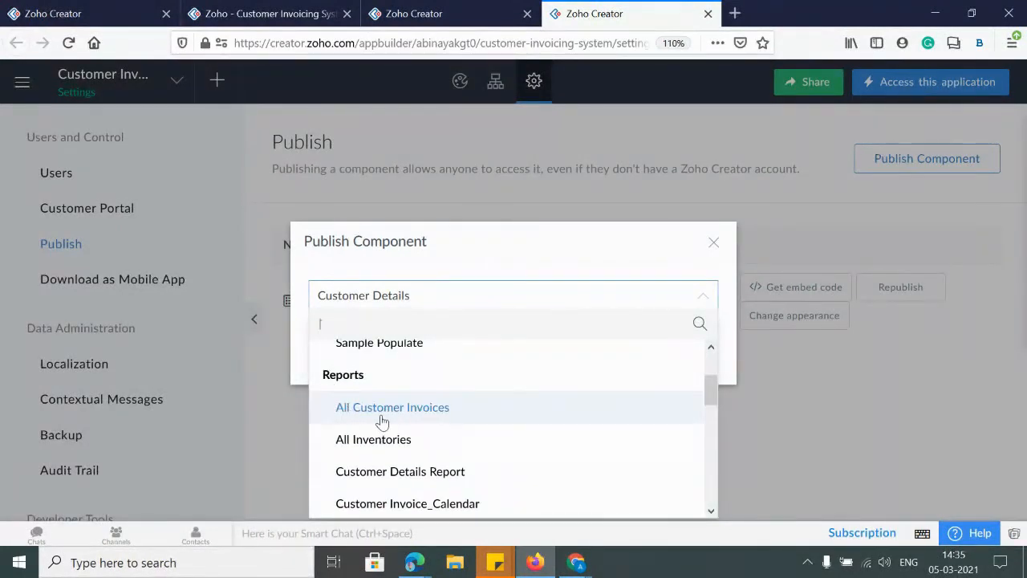
scroll(384, 413, up, 3)
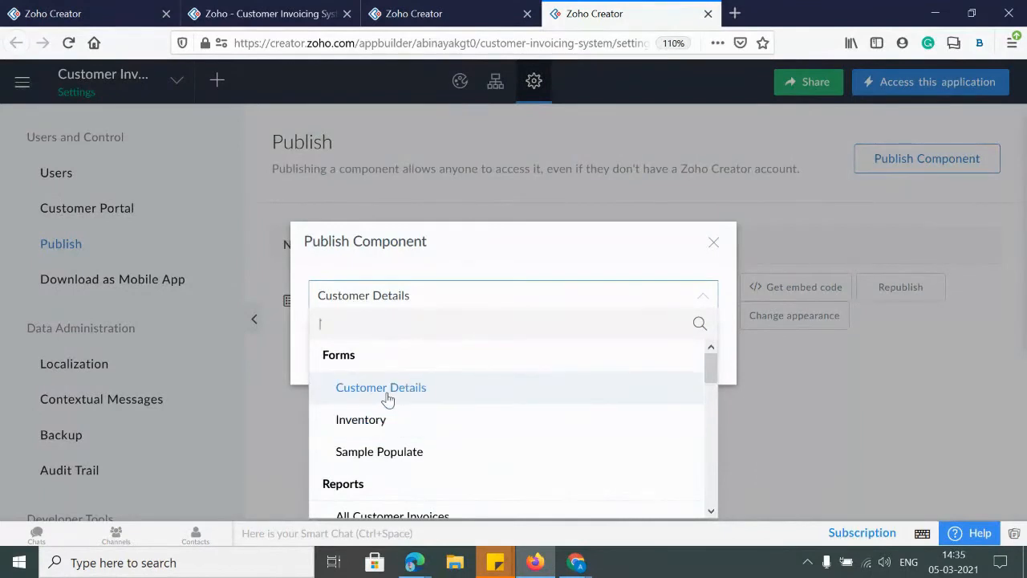
click(398, 398)
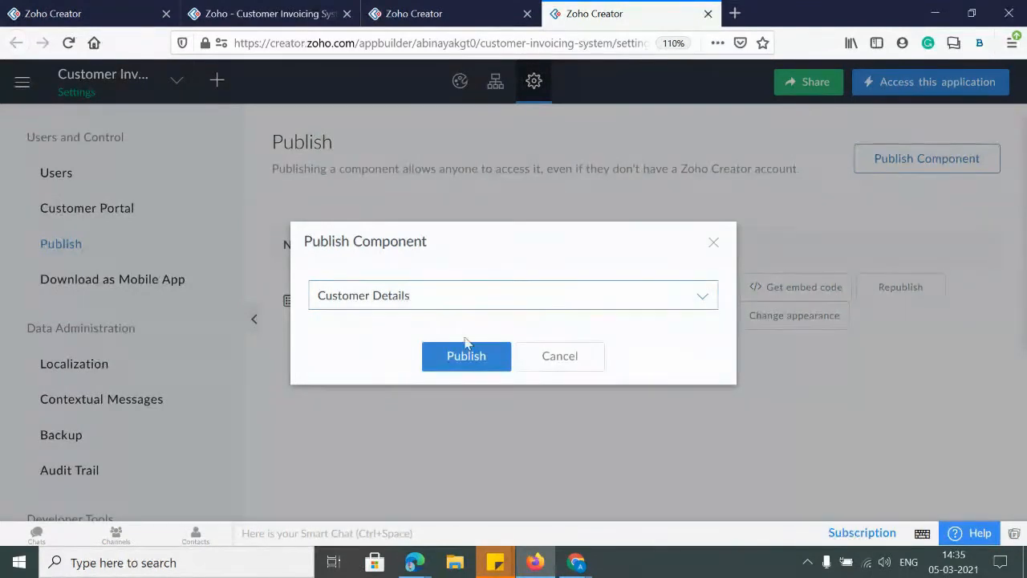
Publish the Customer Details form, review its embed code, and bring up its perma link
click(466, 365)
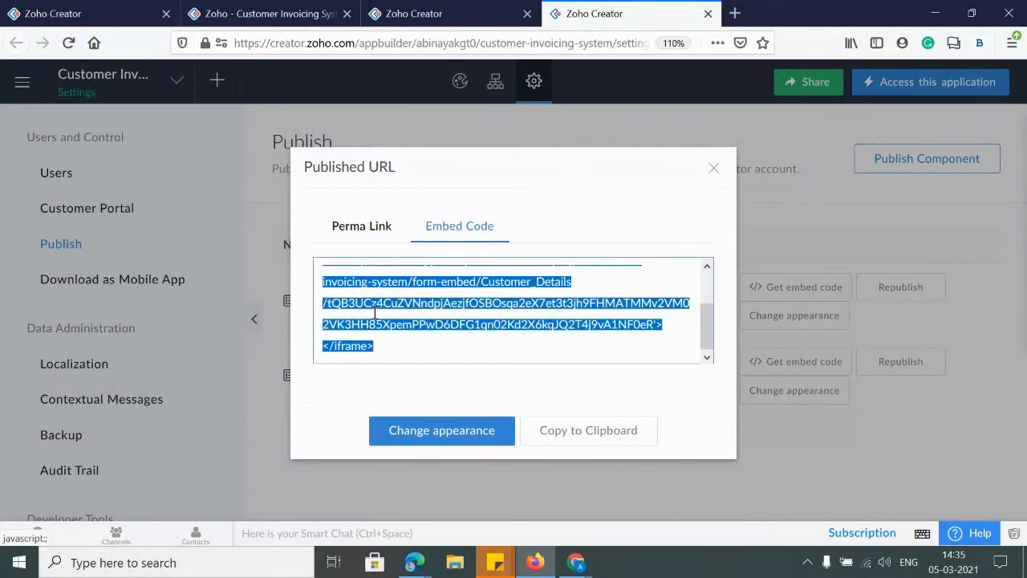
click(354, 294)
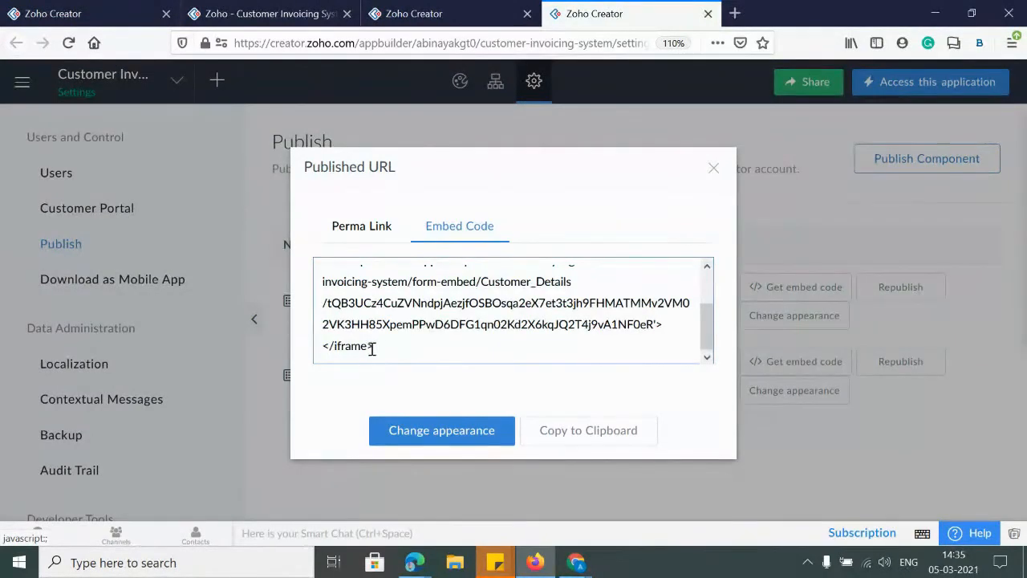
drag(372, 348, 307, 251)
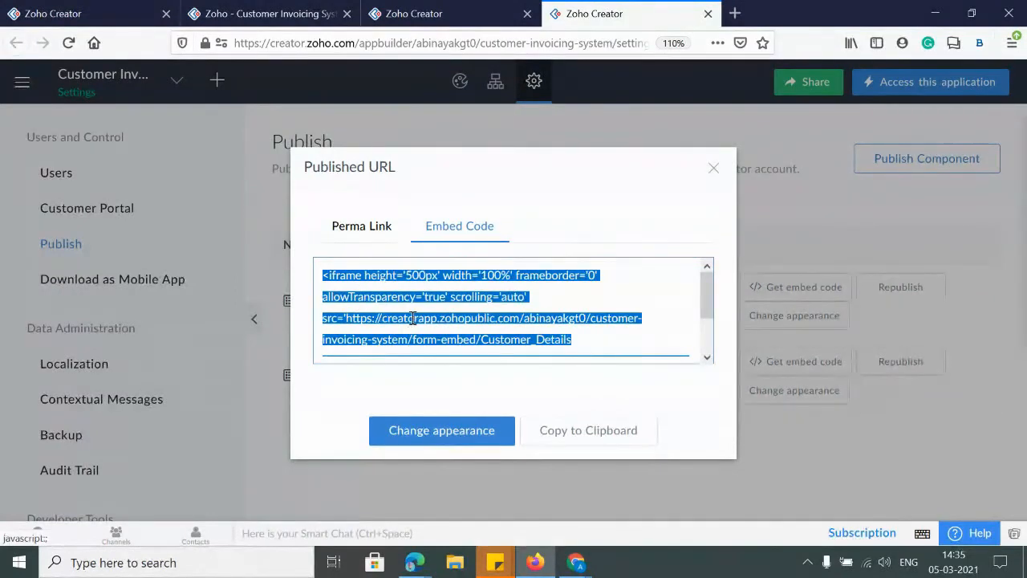
click(361, 229)
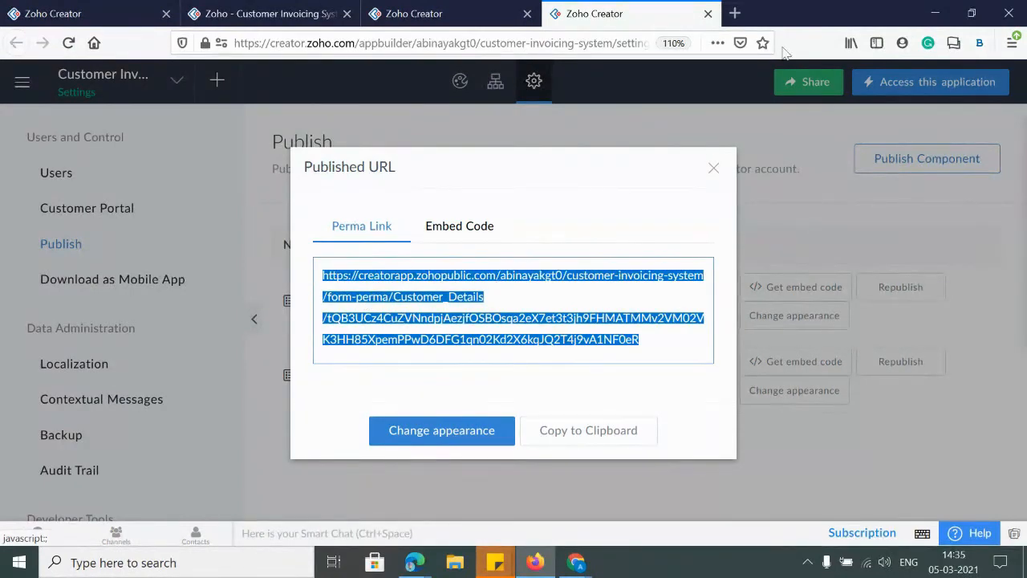
click(734, 14)
Load the pasted perma link, allow location access, then return to the Zoho Creator tab
text(https://creatorapp.zohopublic.com/abinayakgt0/customer-invoicing-system/form-perma/Customer_Details/tQB3UCz4CuZVNndpjAezjfOSBOsqa2eX7et3t3jh9FHMATMMv2VM02VK3HH85XpemPPwD6DFG1qn02Kd2X6kqJQ2T4j9vA1NF0eR)
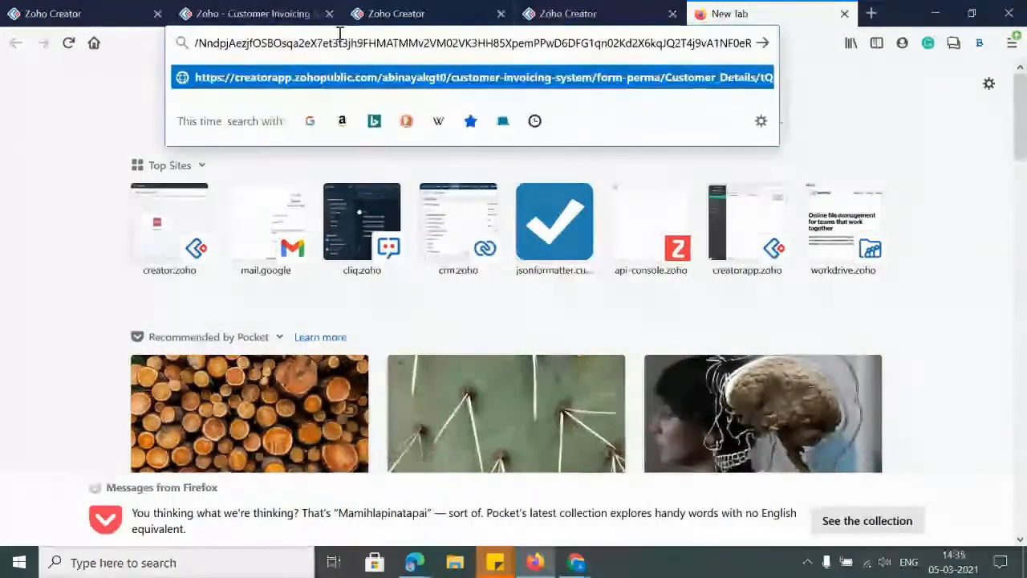
key(Return)
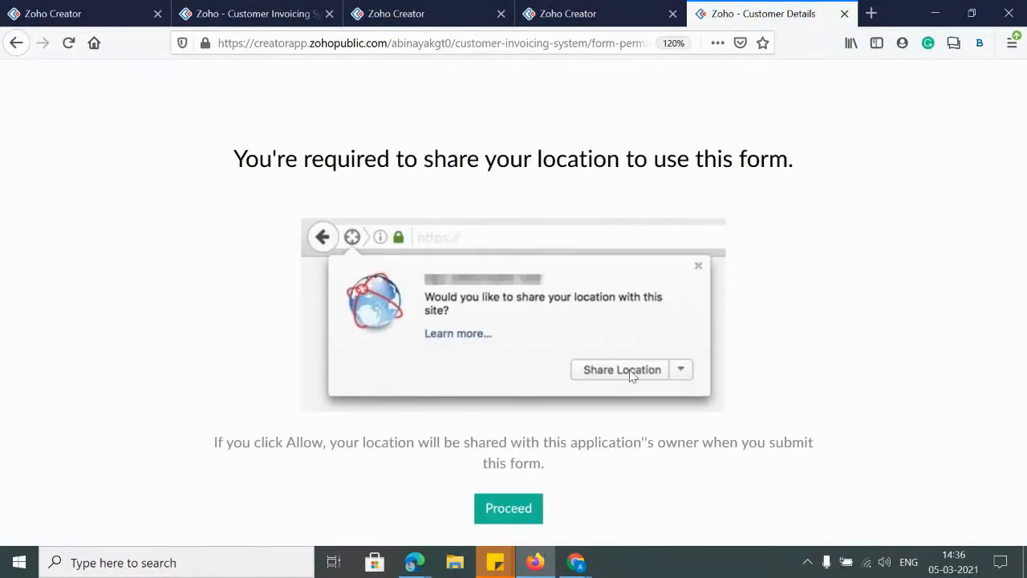
click(523, 514)
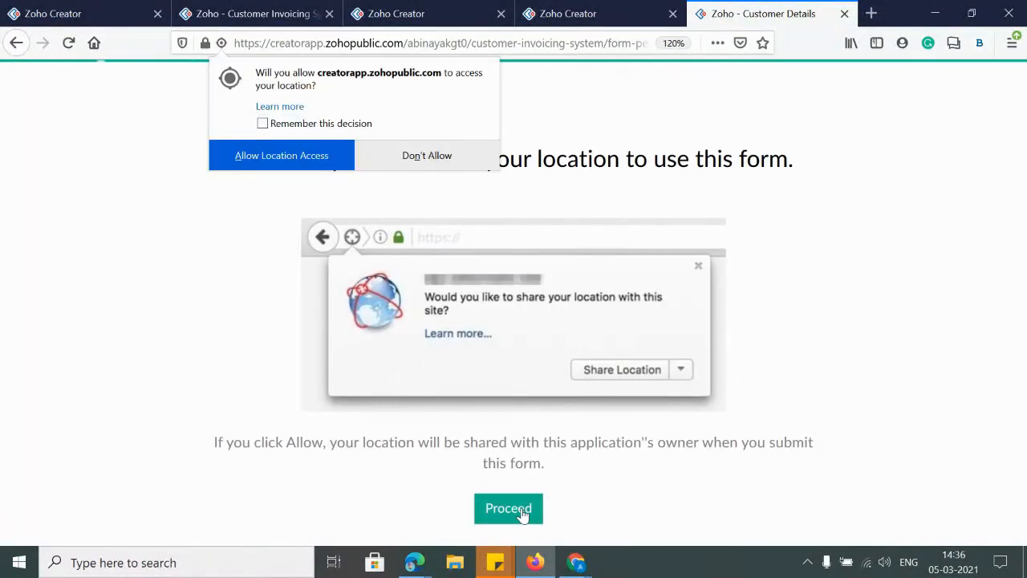
click(253, 158)
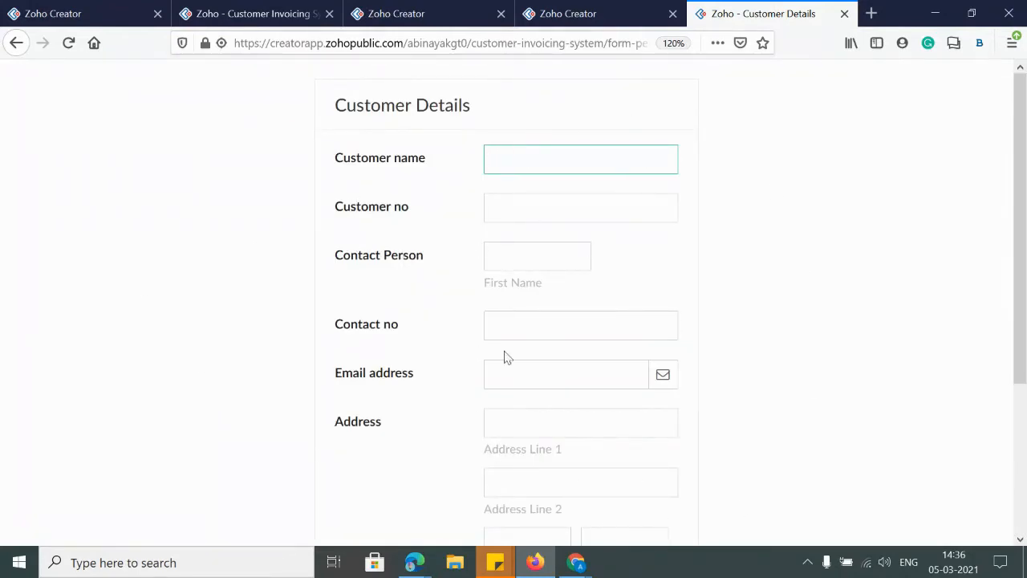
click(594, 11)
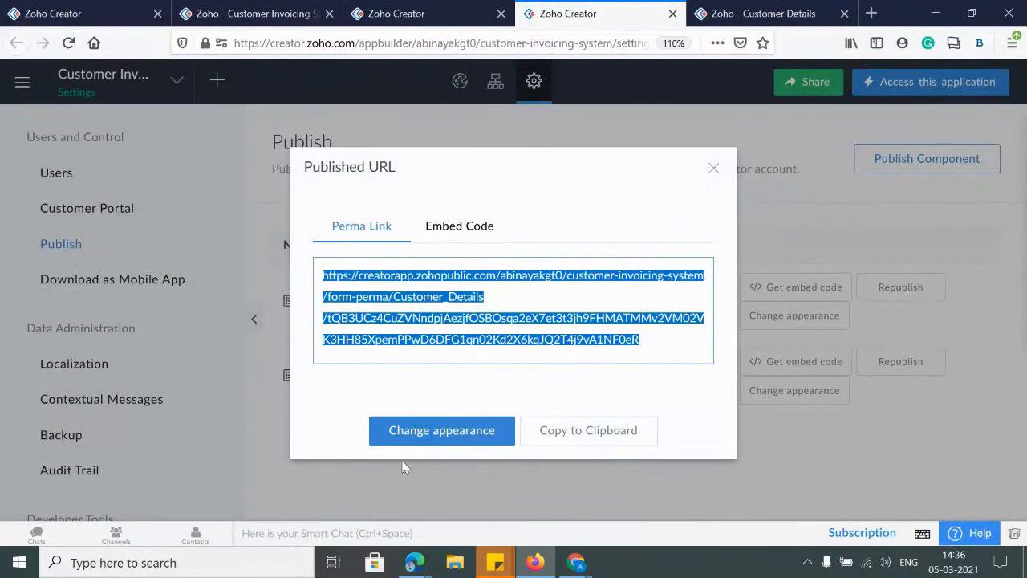
In the form's appearance settings, set background colour cceef9 and border colour aaaaaa
click(418, 433)
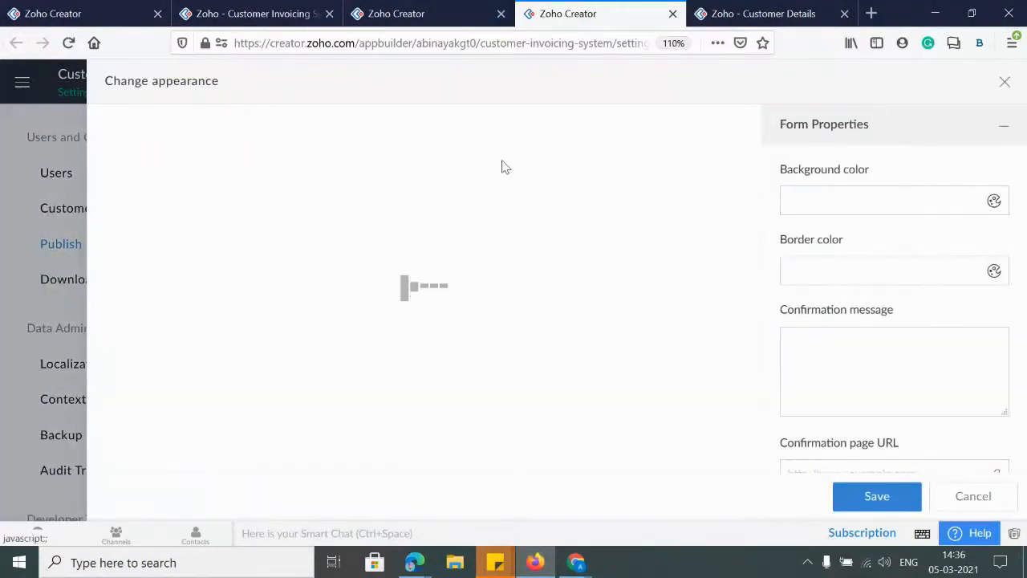
click(855, 190)
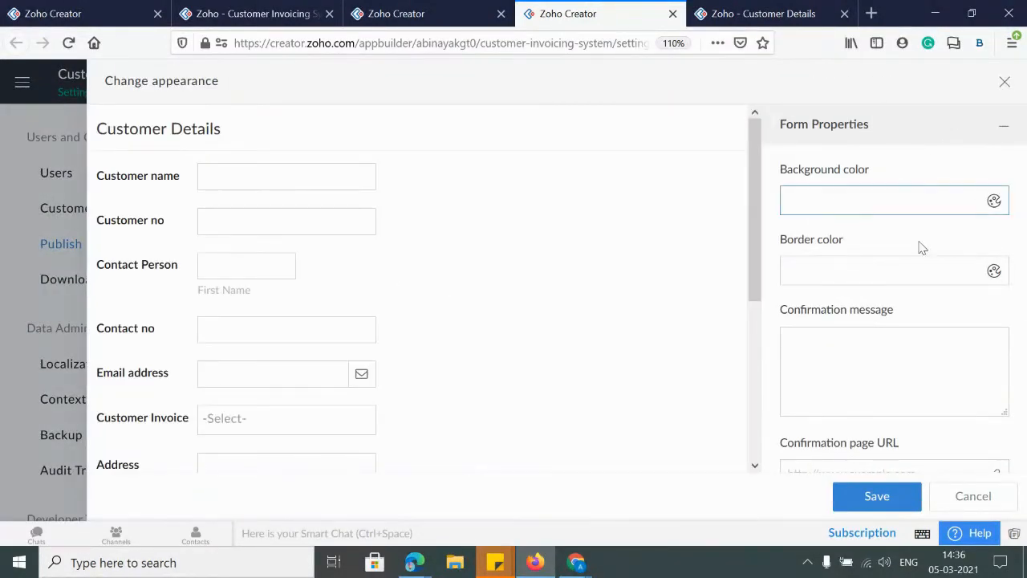
click(896, 270)
key(ctrl+plus)
key(ctrl+plus)
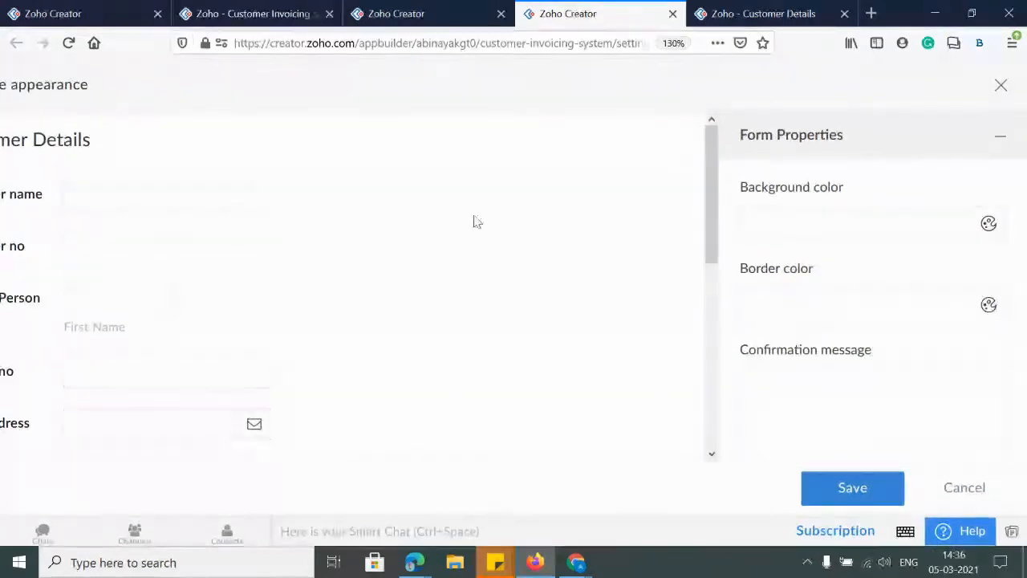
scroll(474, 241, down, 10)
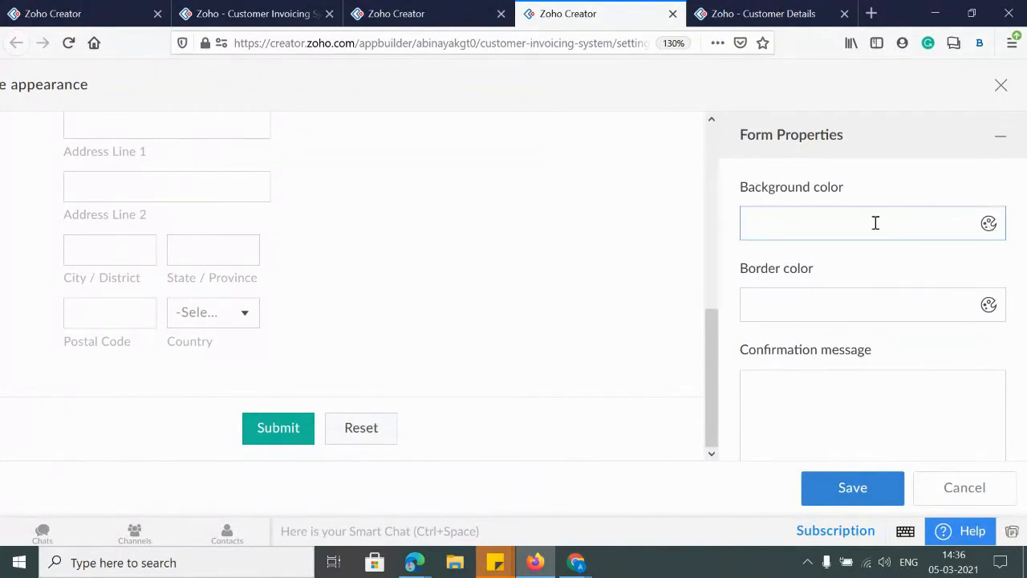
click(818, 232)
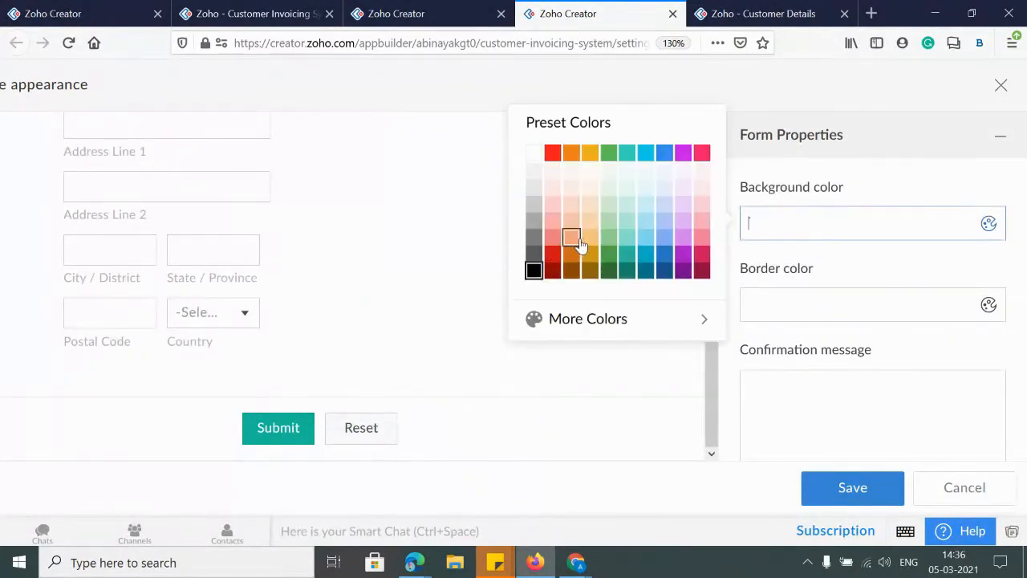
click(646, 203)
click(831, 302)
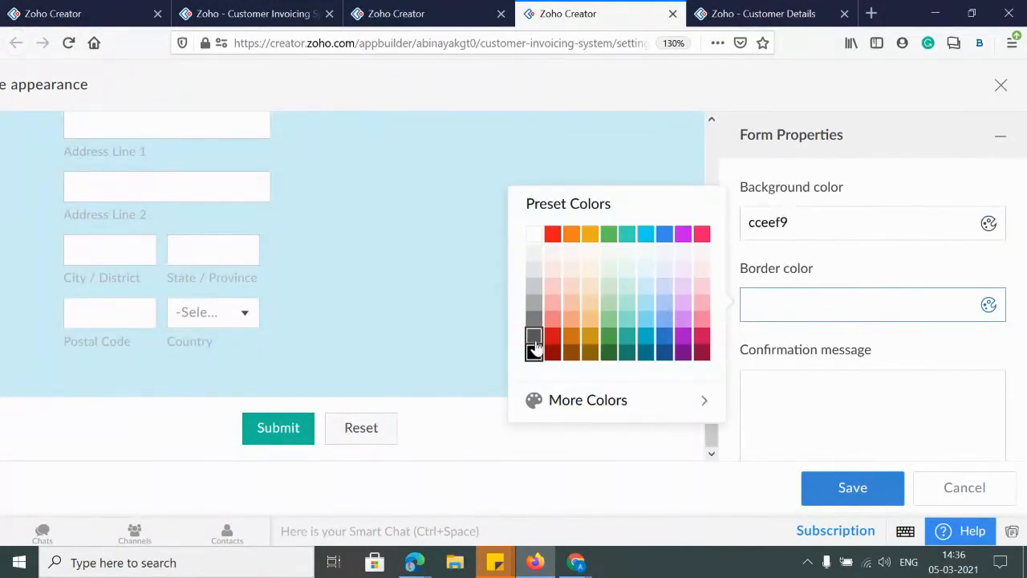
click(537, 320)
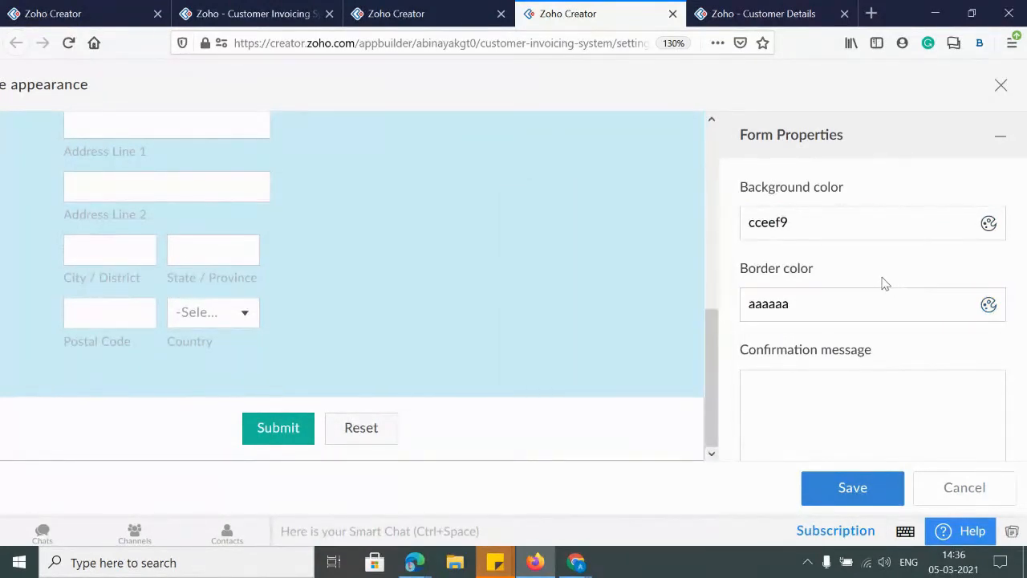
scroll(882, 282, down, 5)
scroll(871, 282, up, 2)
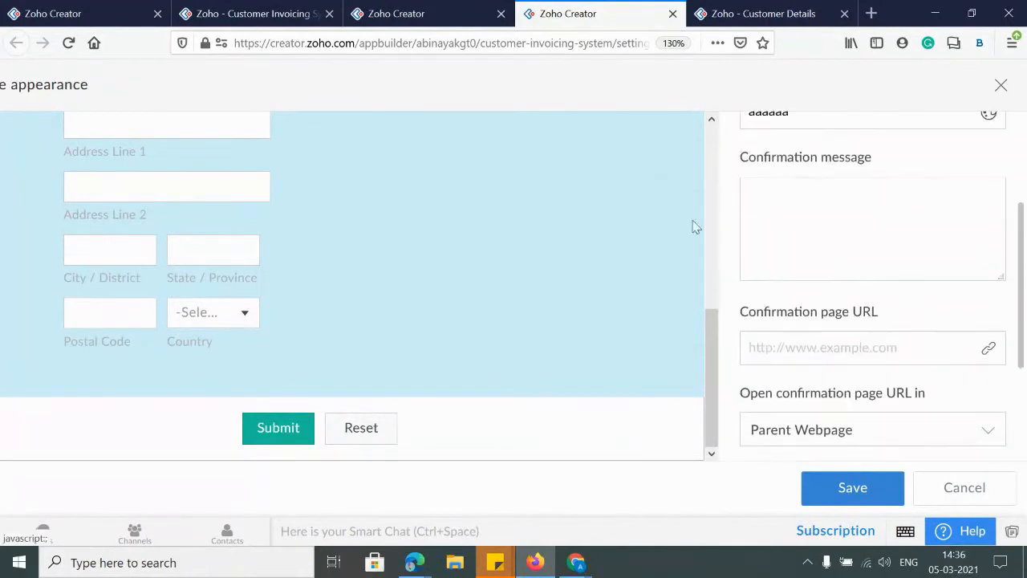
Open the confirmation message option and expand the Header styling options
click(1005, 204)
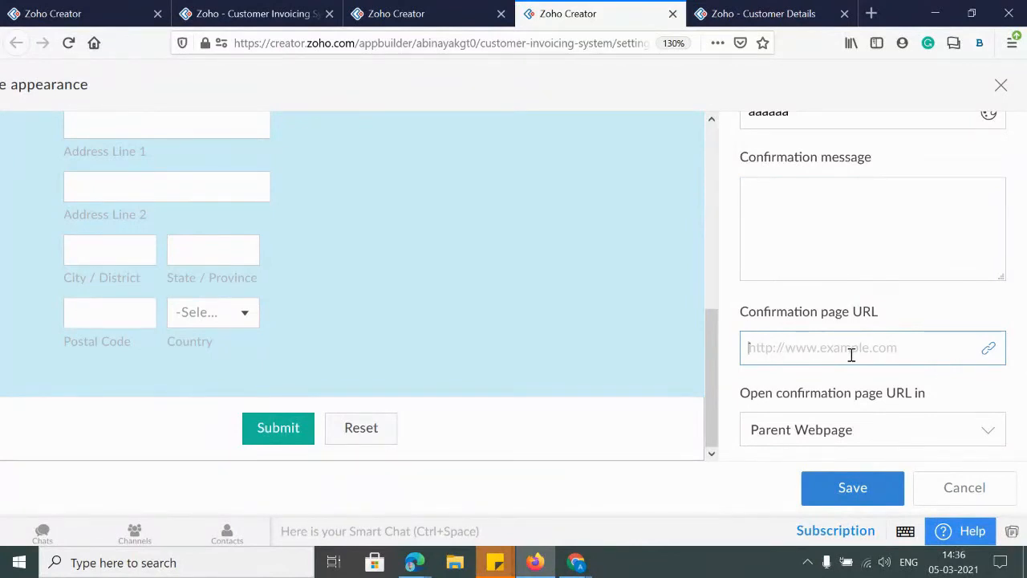
scroll(826, 321, down, 3)
click(993, 303)
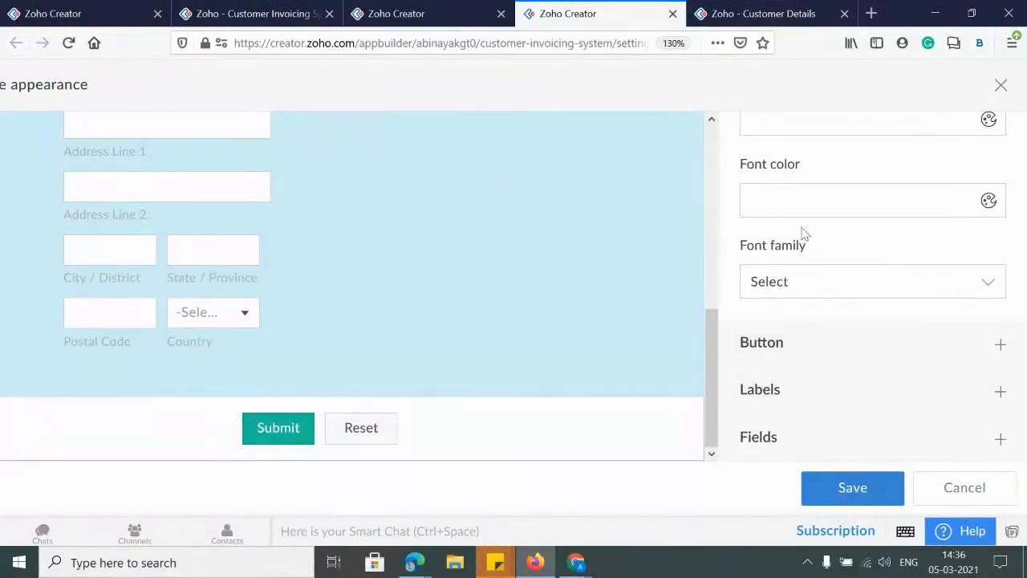
Set the Fields background colour to #CEF0E7, then save and confirm the change
click(999, 439)
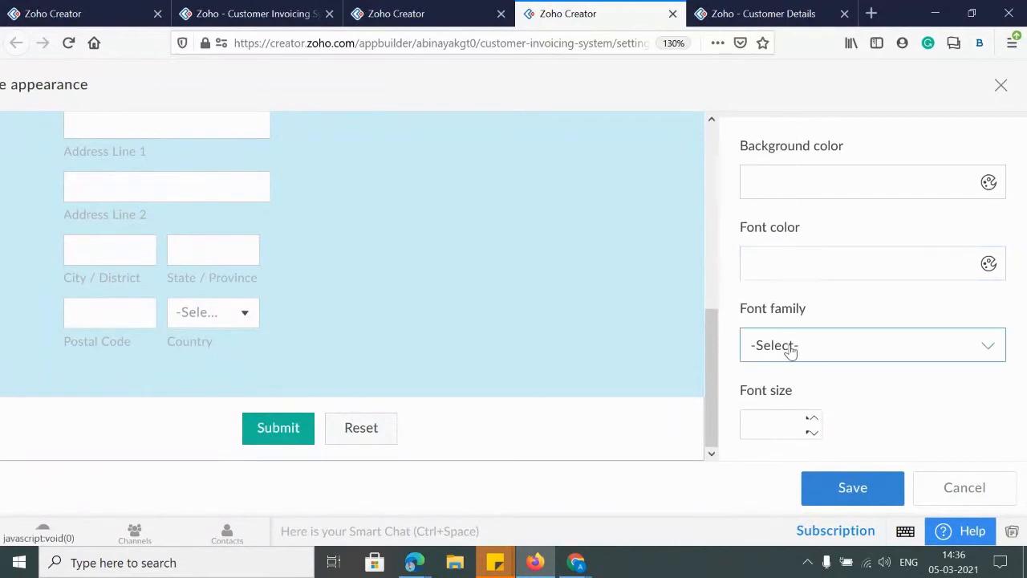
scroll(790, 350, up, 3)
click(782, 412)
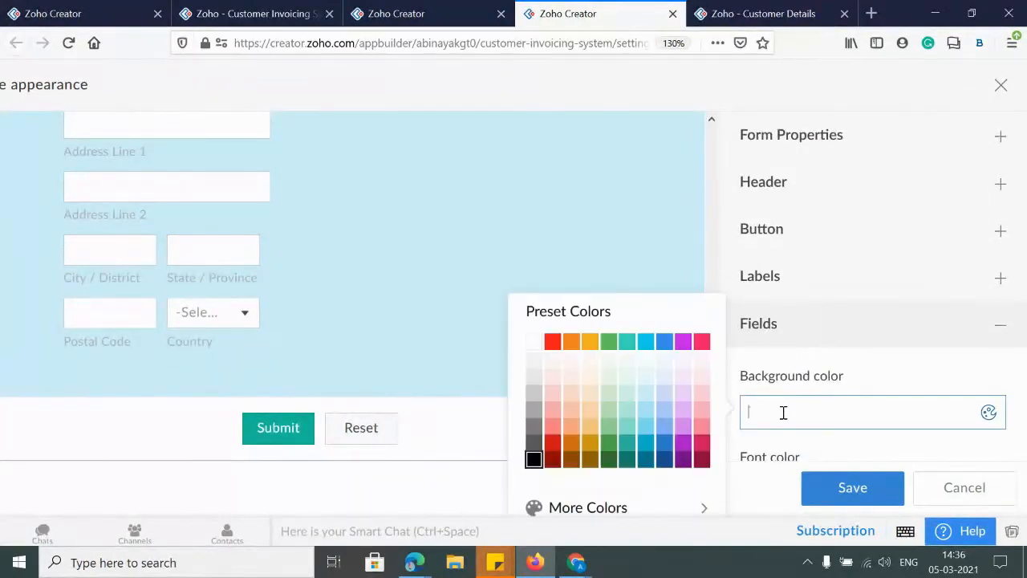
click(624, 399)
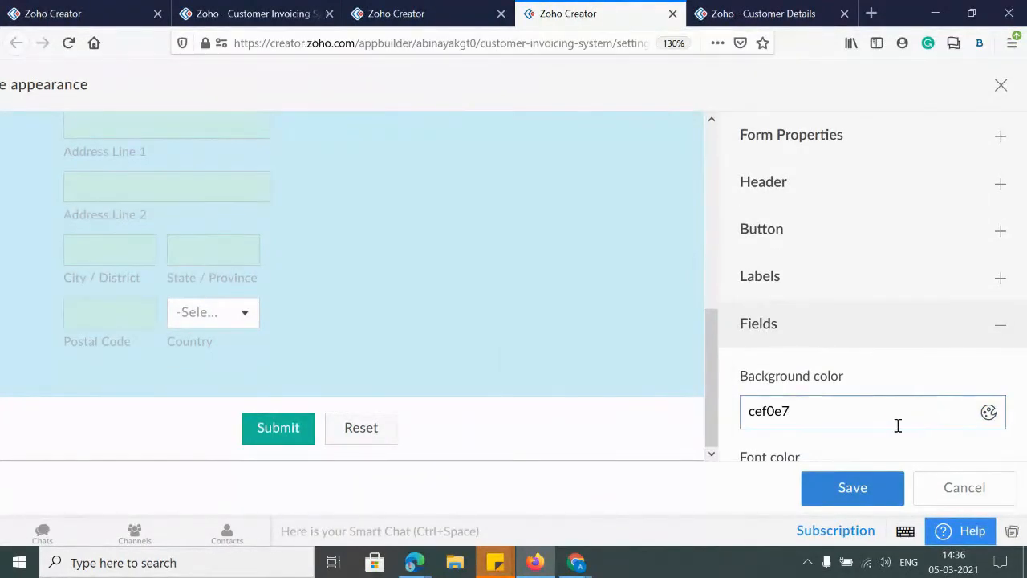
scroll(917, 417, down, 3)
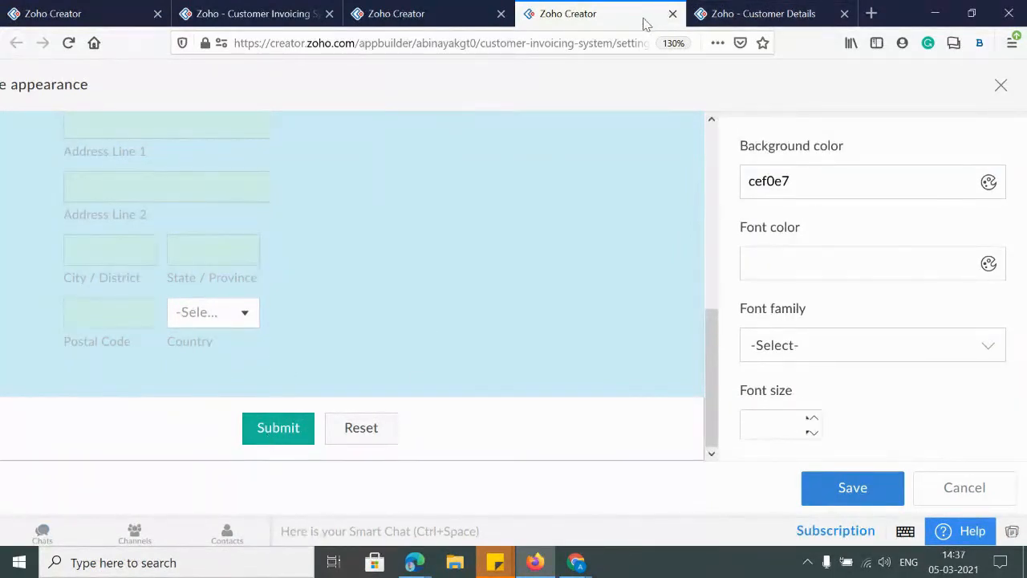
click(851, 486)
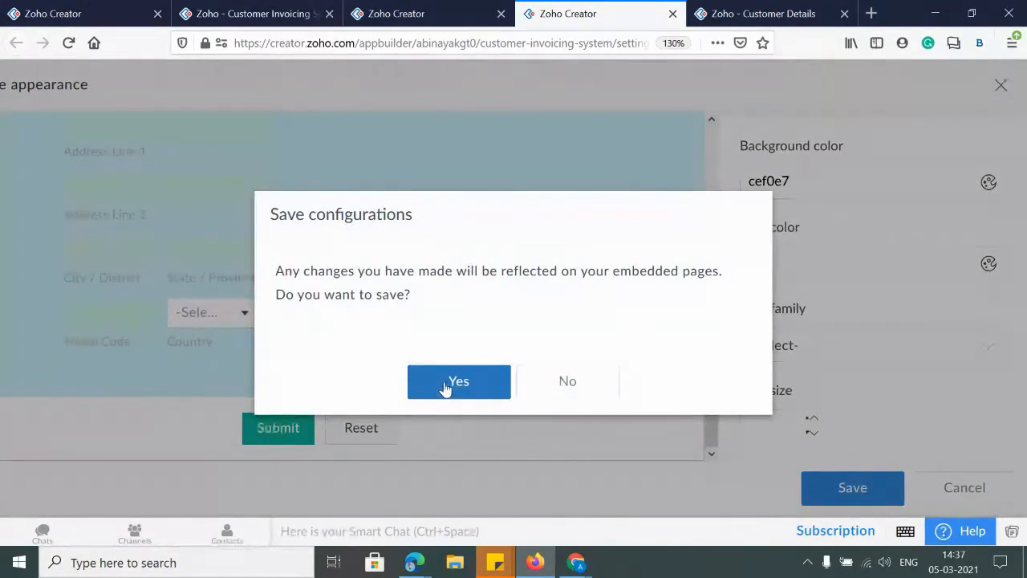
click(471, 375)
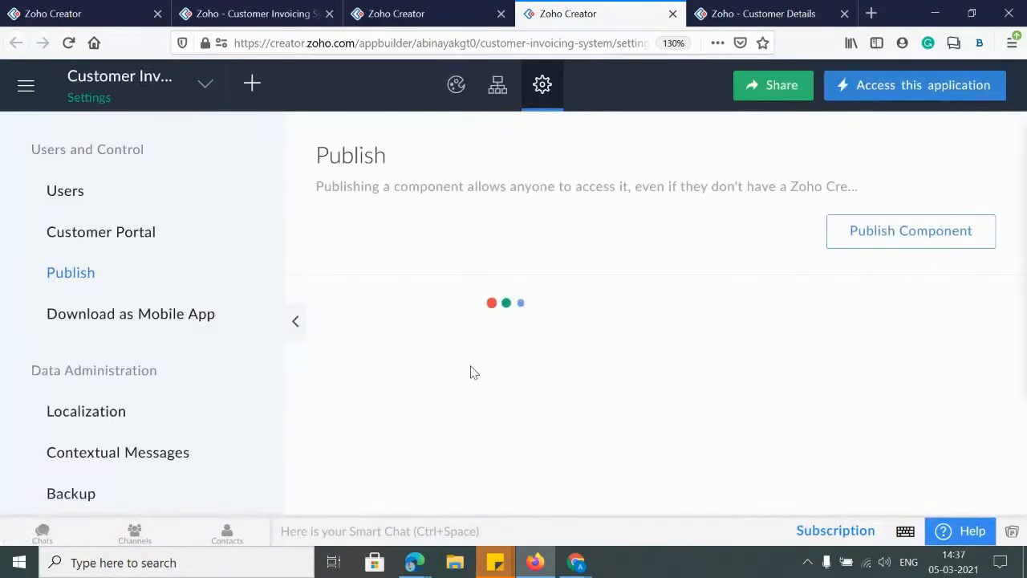
click(706, 14)
right_click(730, 11)
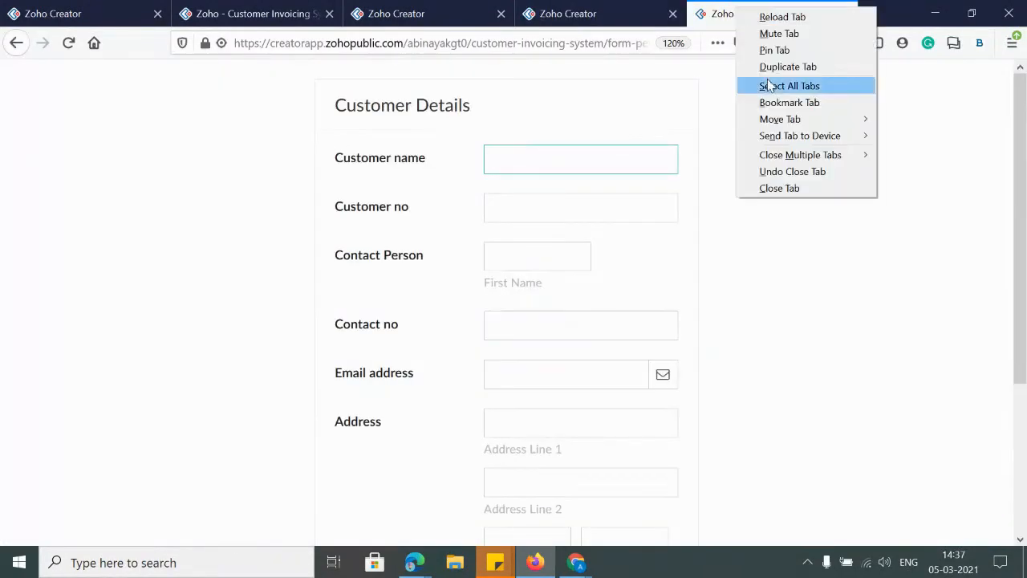
click(766, 18)
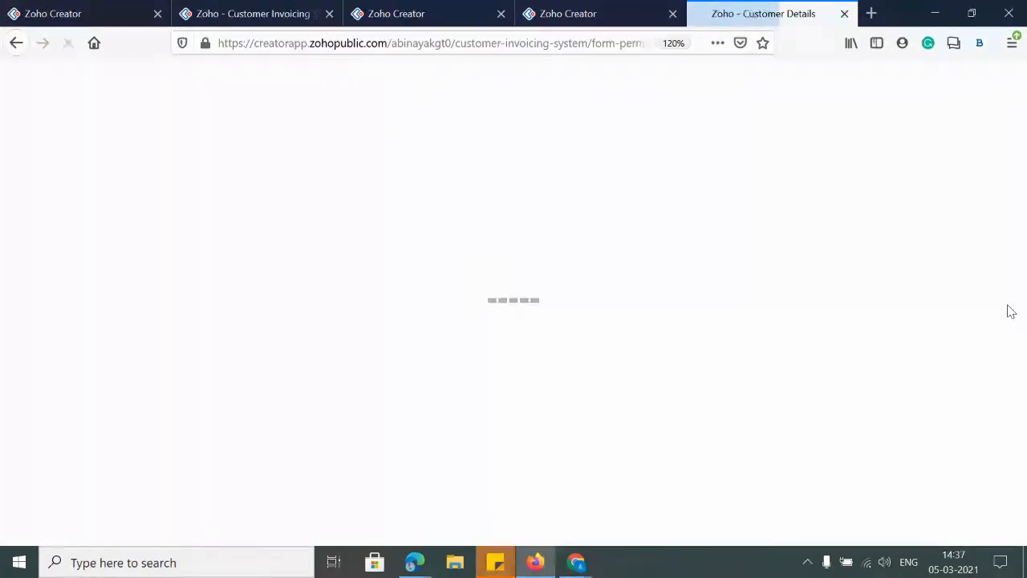
click(508, 518)
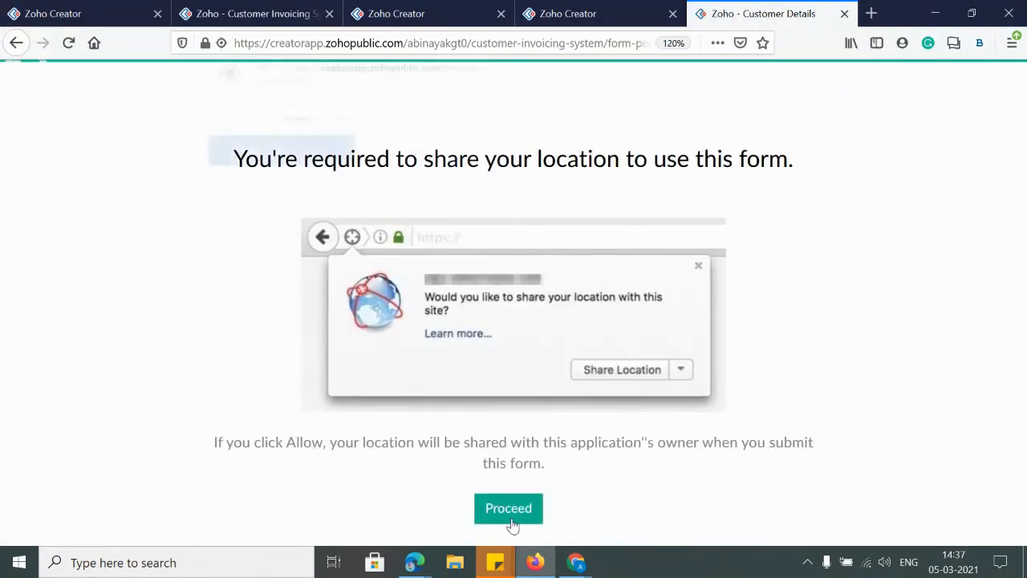
click(279, 155)
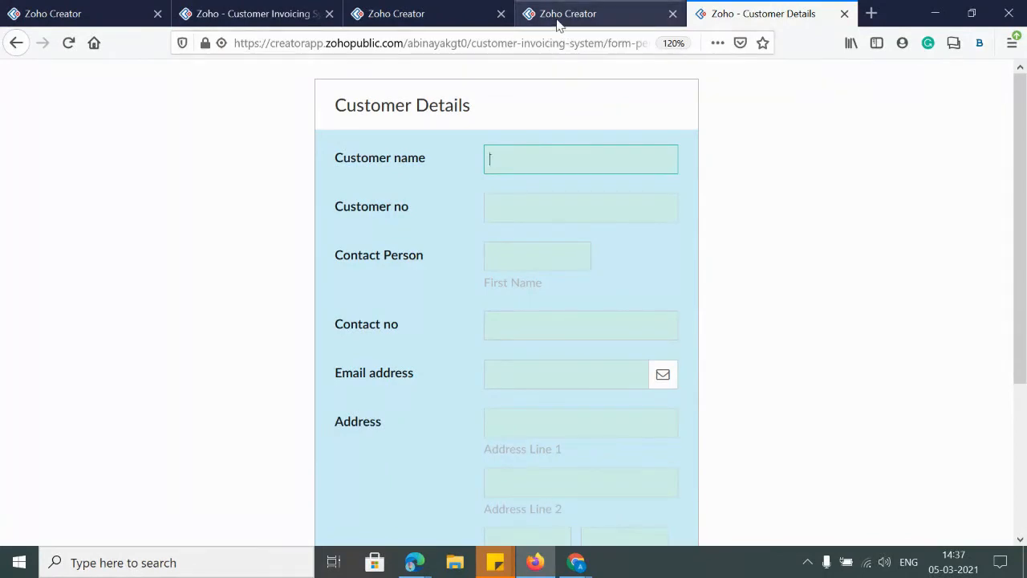
click(586, 15)
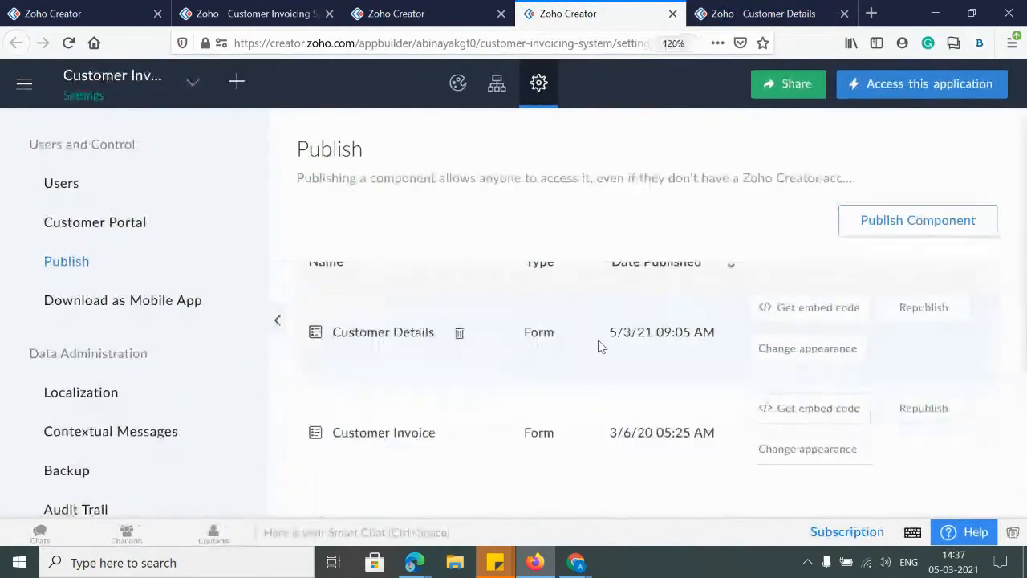
Start publishing the Invoice Details page from the Pages list
click(903, 220)
click(415, 289)
scroll(422, 406, down, 6)
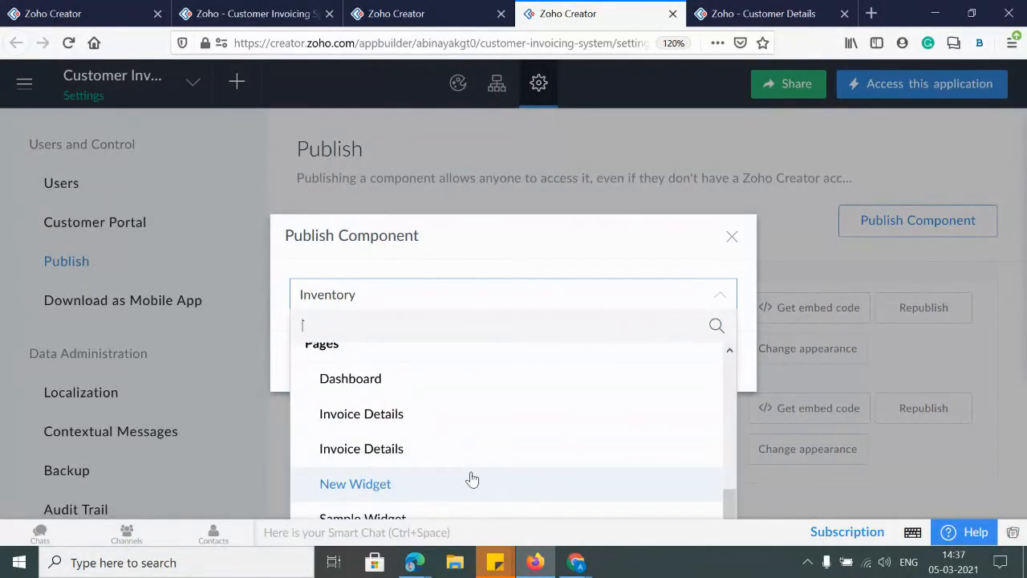
click(353, 421)
click(470, 367)
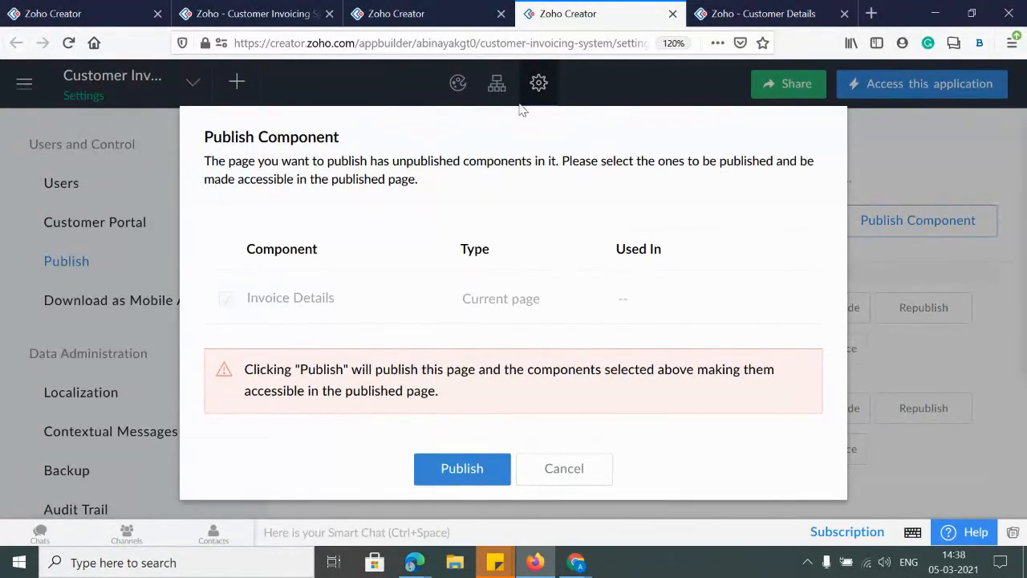
Move between browser tabs, ending on the Advanced Settings page
click(433, 16)
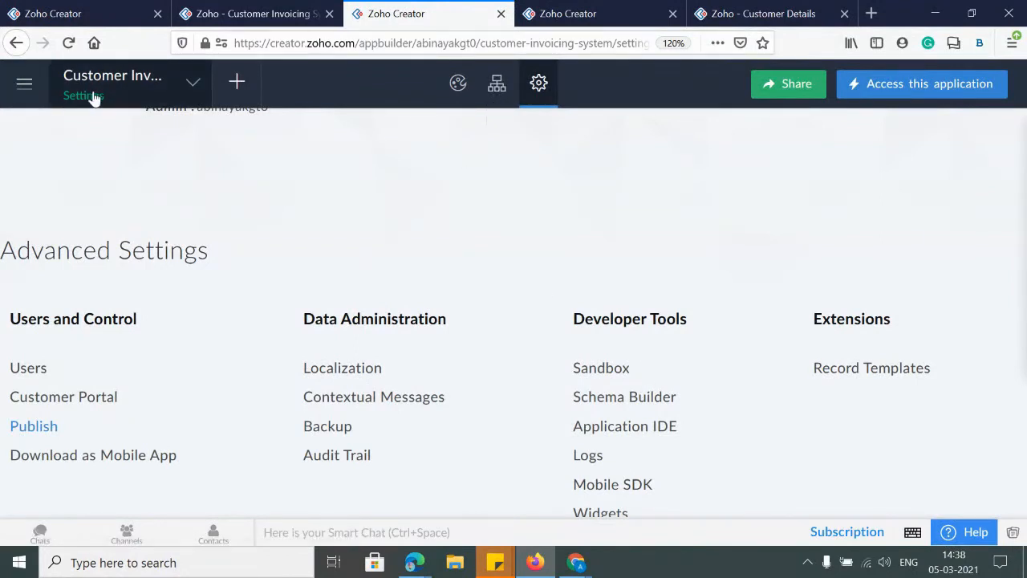
key(ctrl+Tab)
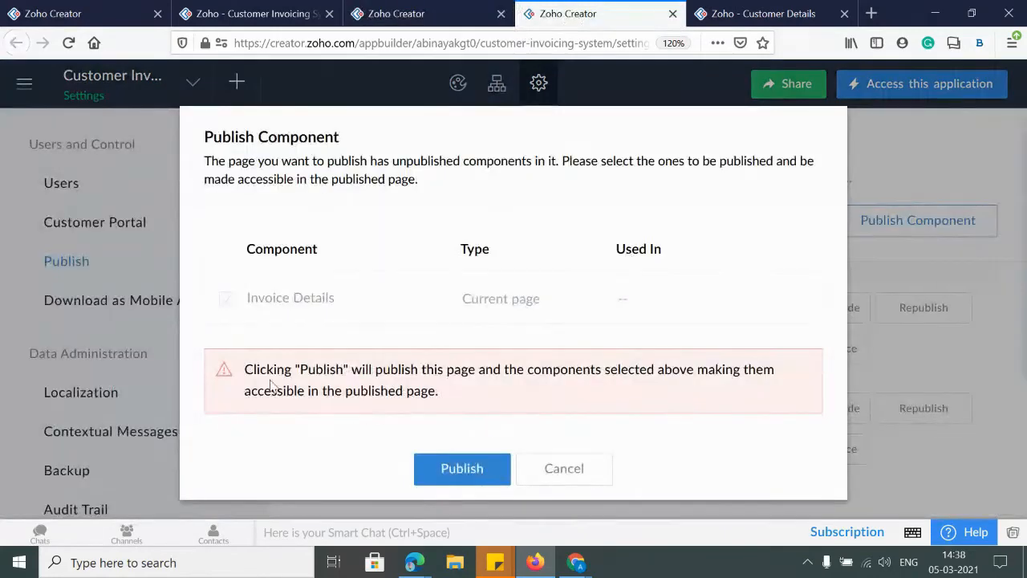
click(437, 18)
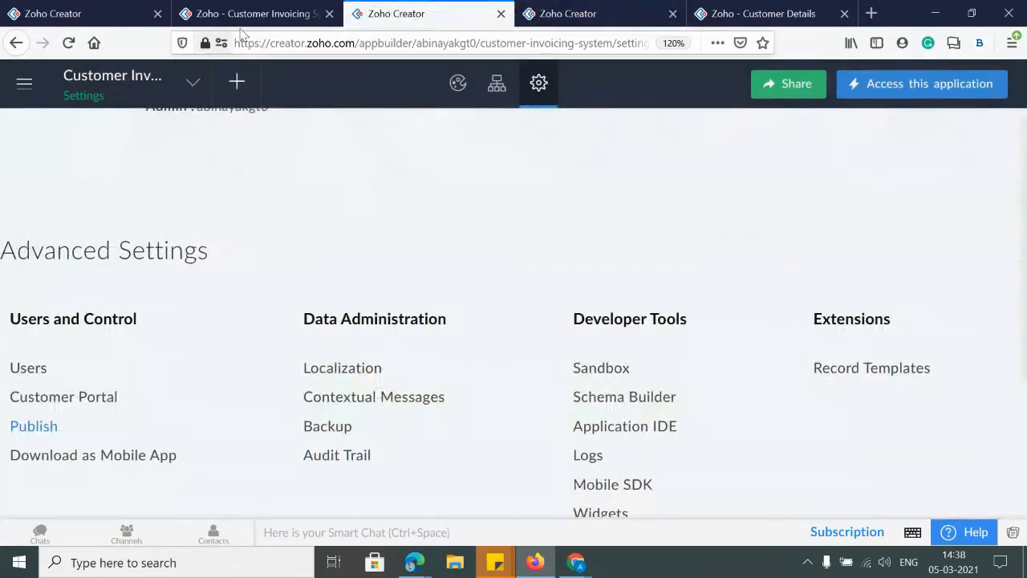
click(247, 18)
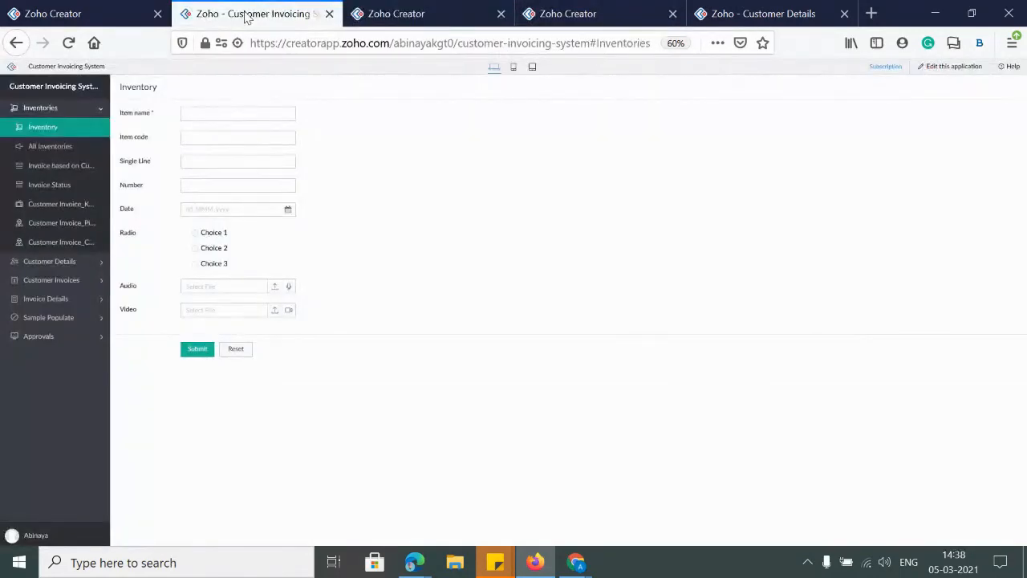
click(407, 13)
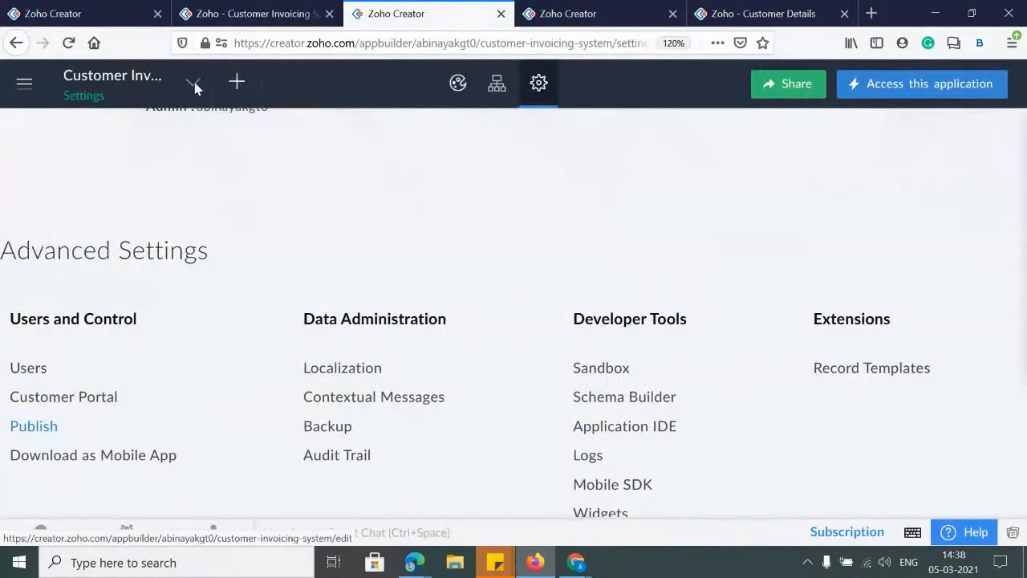
Review the Dashboard page's Customer Details form and report in the Page Builder, then return to the publish confirmation
click(238, 85)
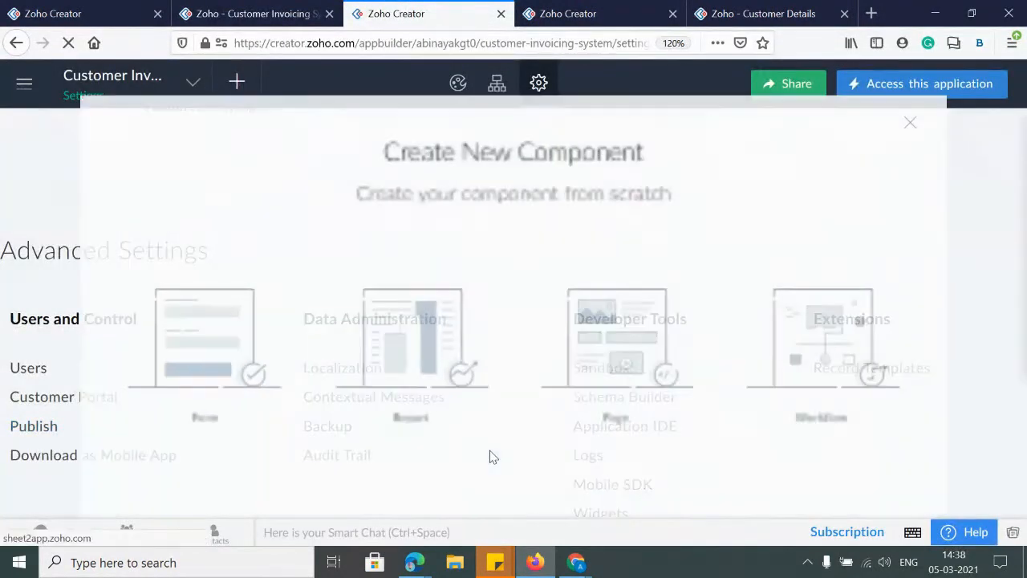
click(984, 92)
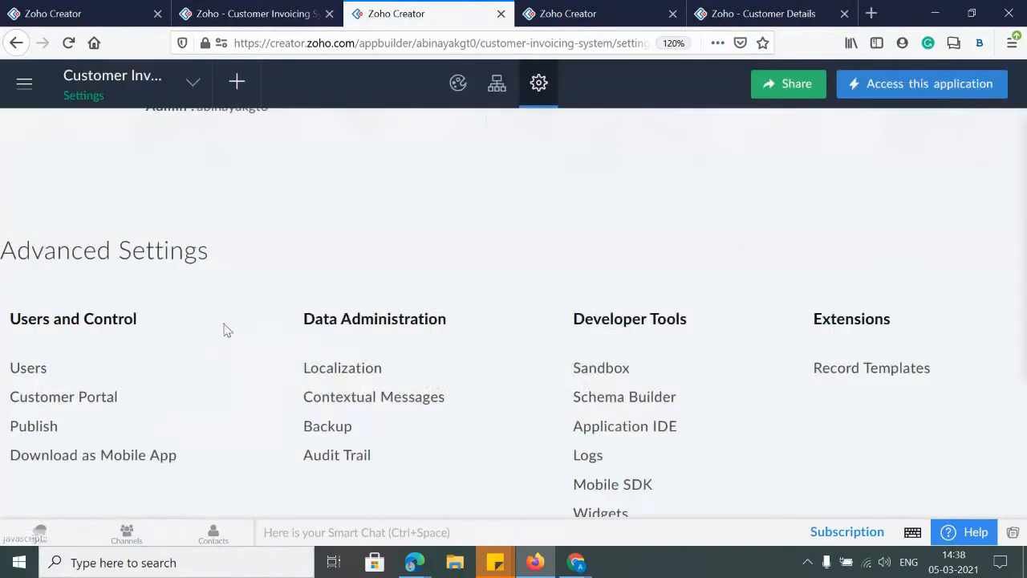
click(158, 83)
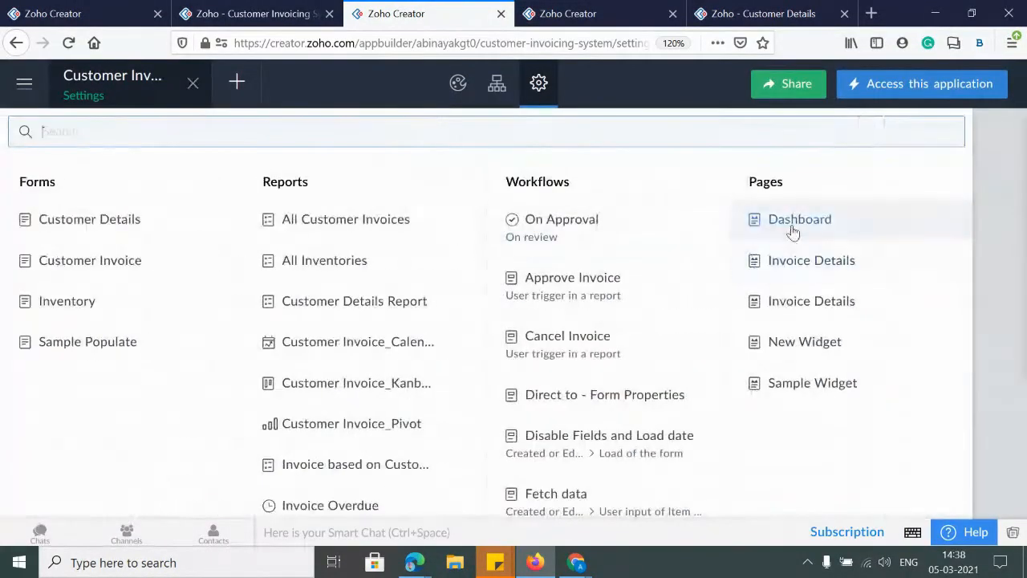
click(794, 230)
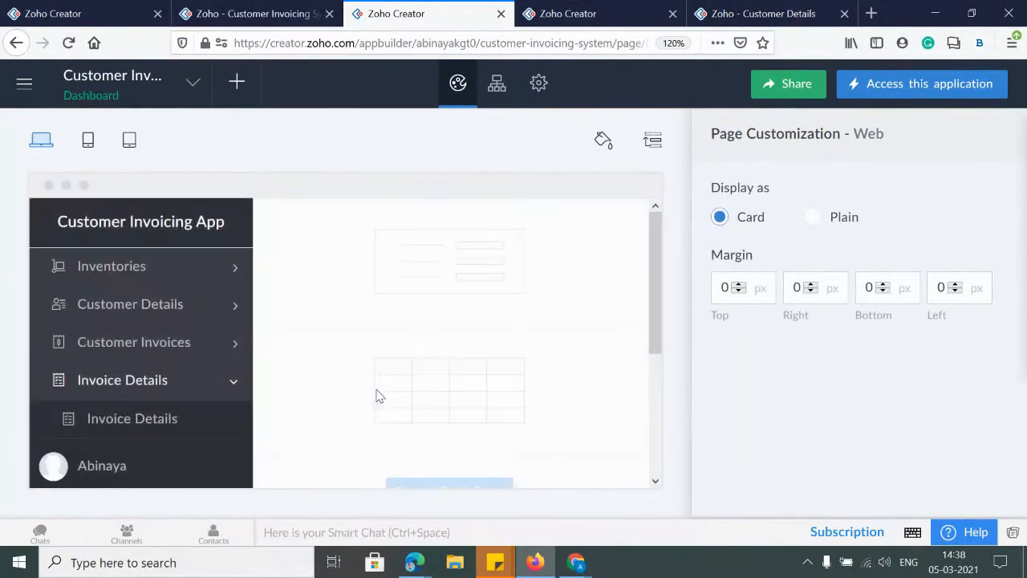
click(434, 354)
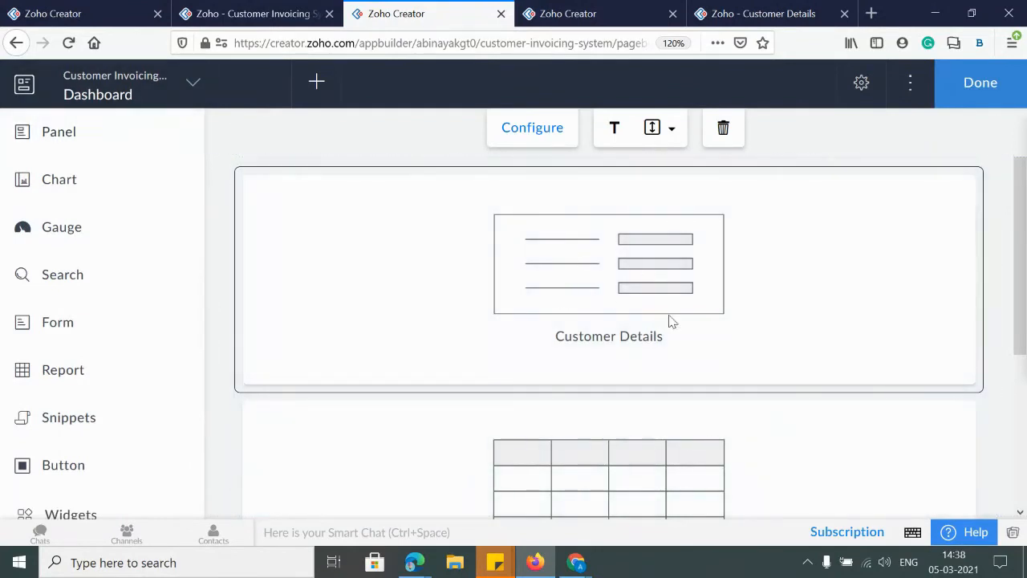
scroll(672, 321, down, 3)
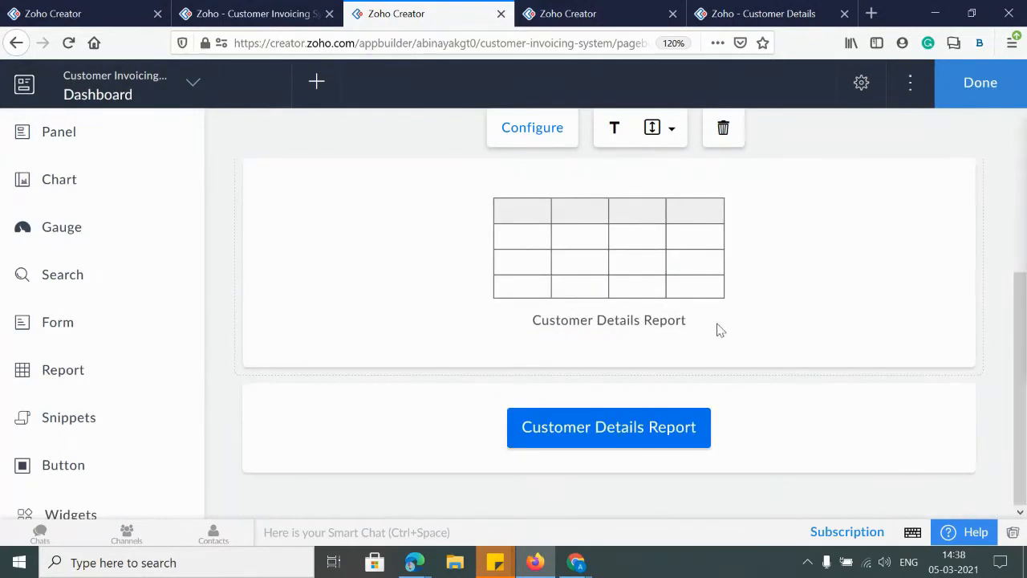
scroll(654, 349, up, 3)
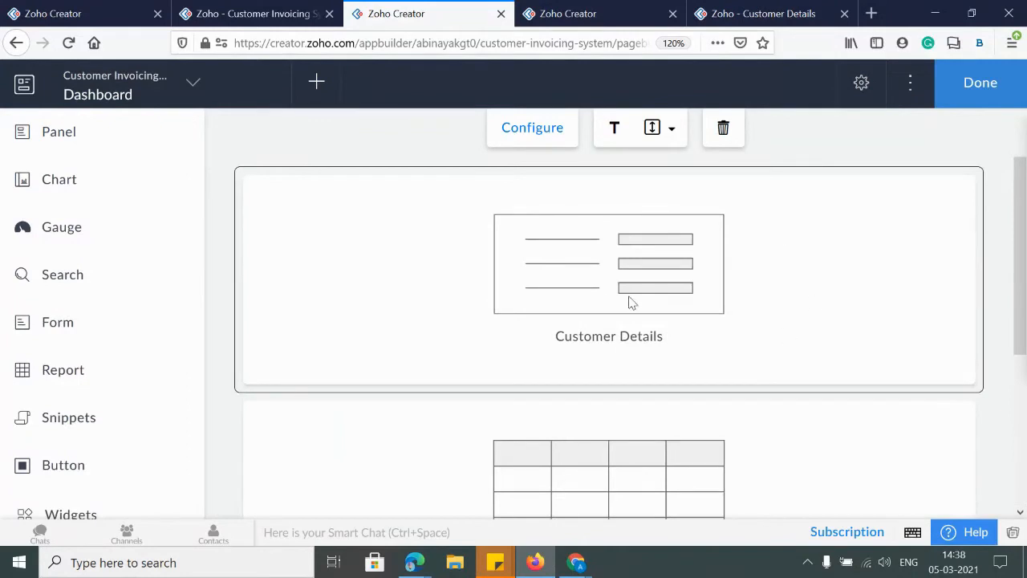
scroll(611, 466, down, 3)
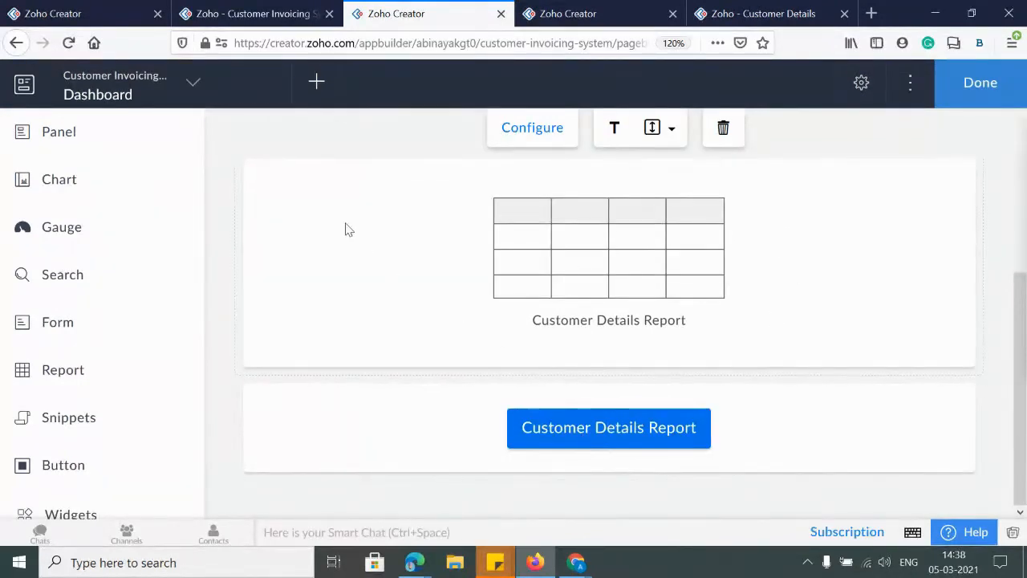
click(607, 14)
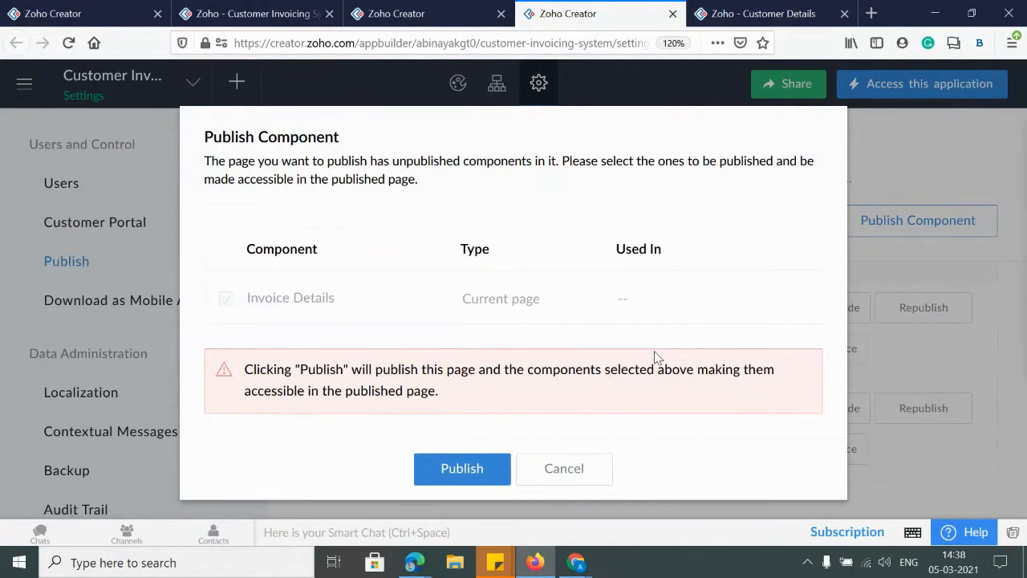
Publish the Invoice Details page, test its permalink in a new tab, then close the Published URL dialog
click(461, 469)
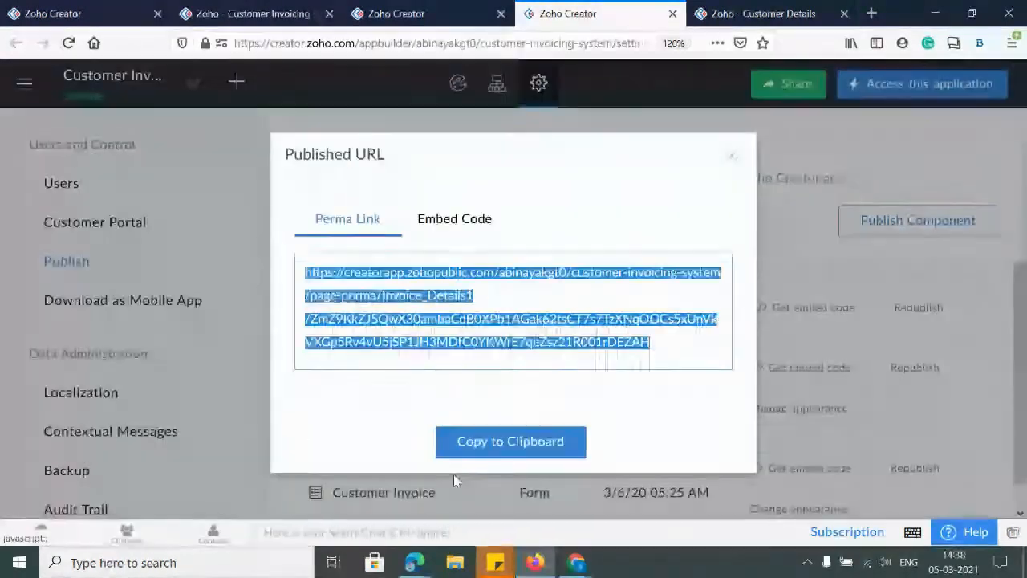
click(871, 13)
key(Return)
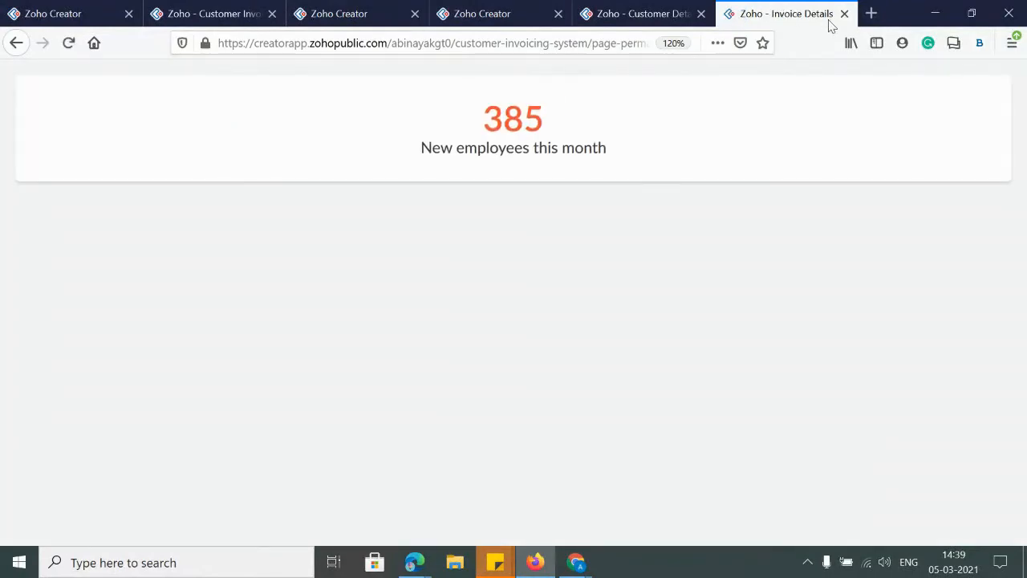
click(841, 16)
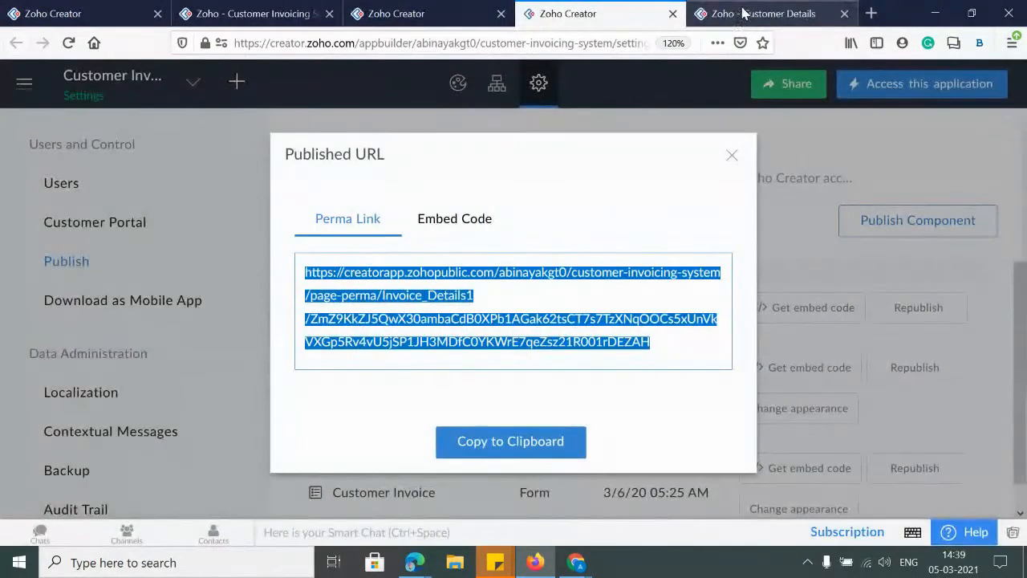
click(729, 154)
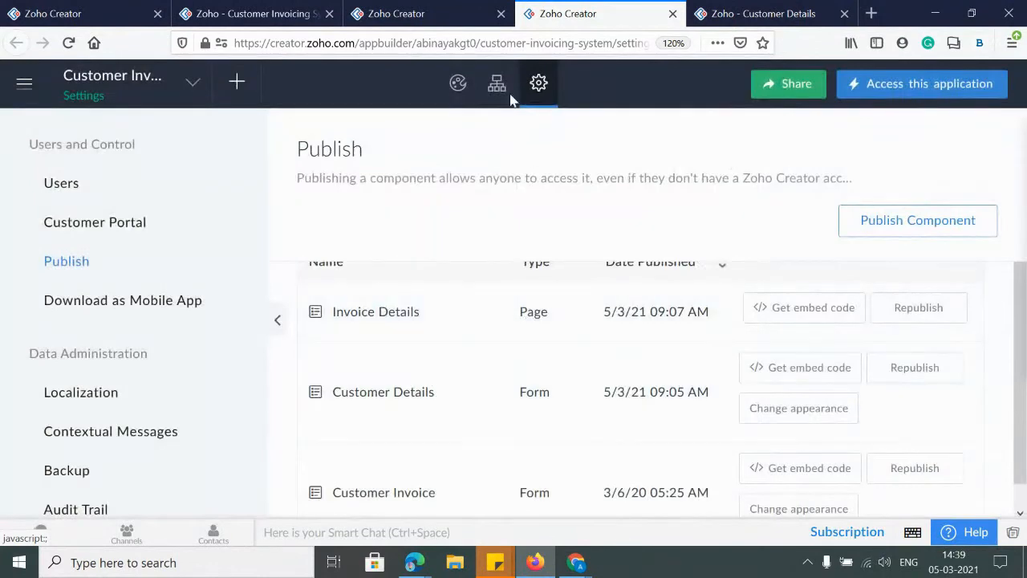
Inspect the Dashboard's embedded Customer Details Report properties and save them unchanged
click(436, 13)
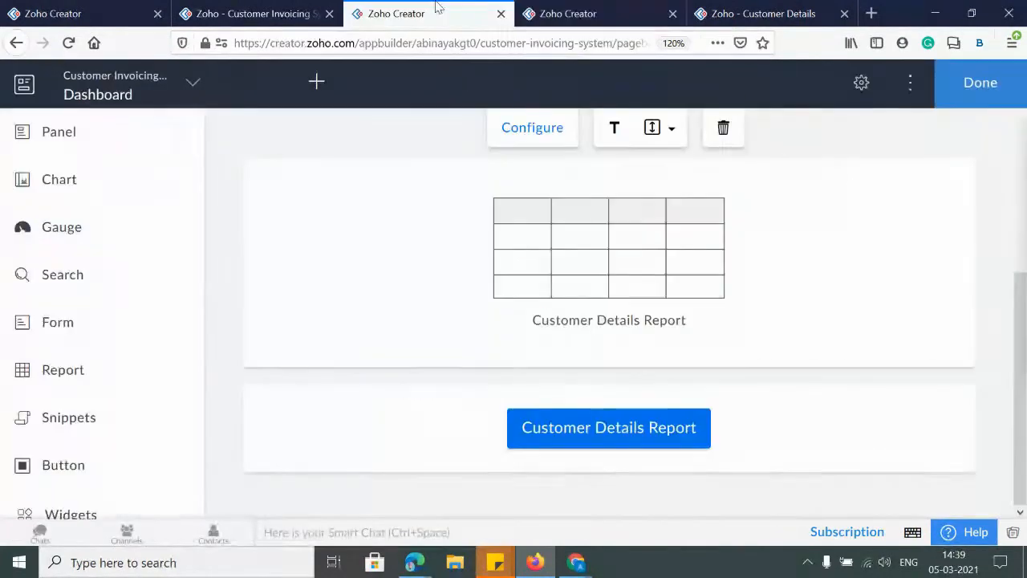
double_click(589, 265)
scroll(930, 367, down, 3)
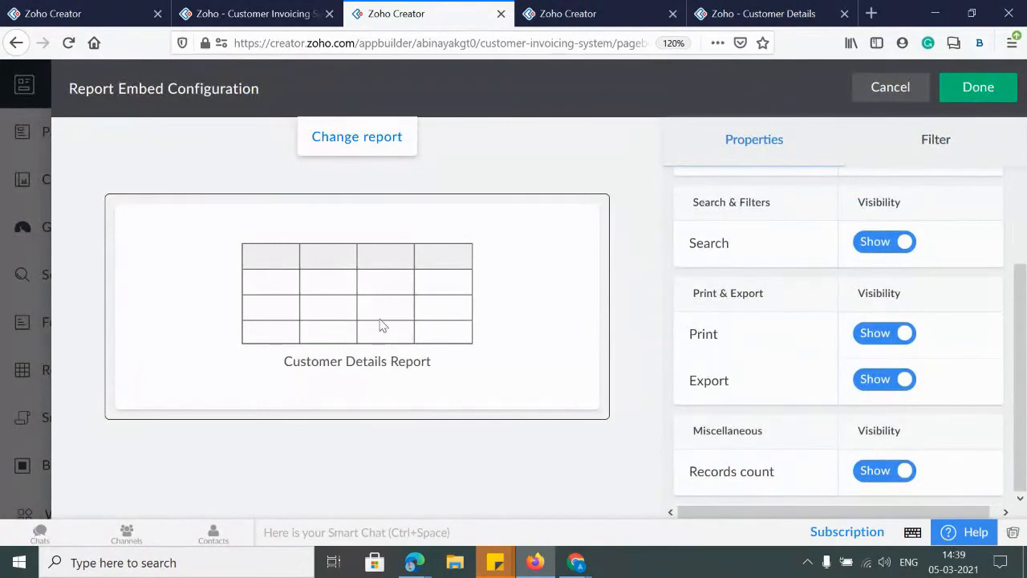
scroll(878, 332, up, 3)
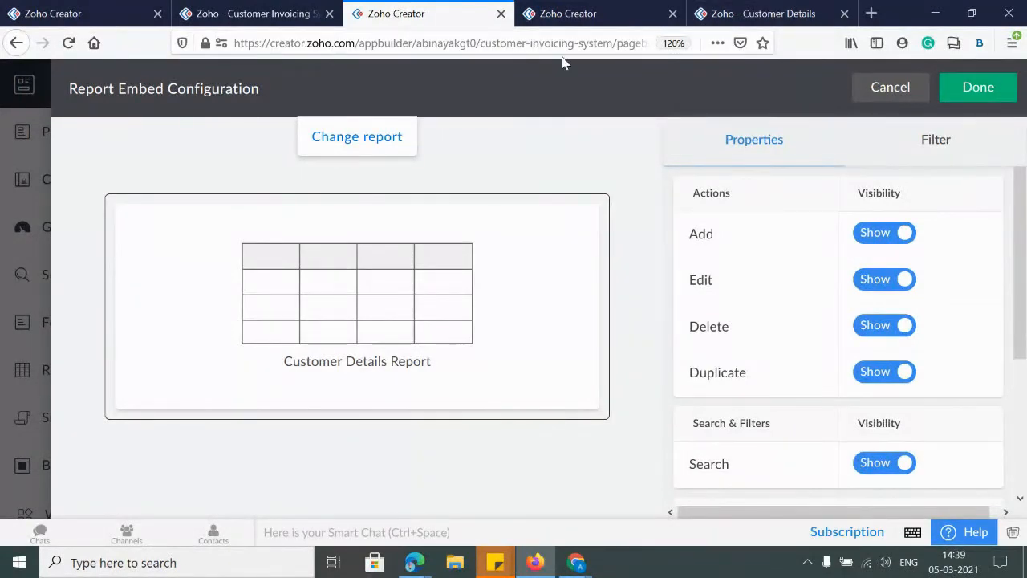
click(1009, 94)
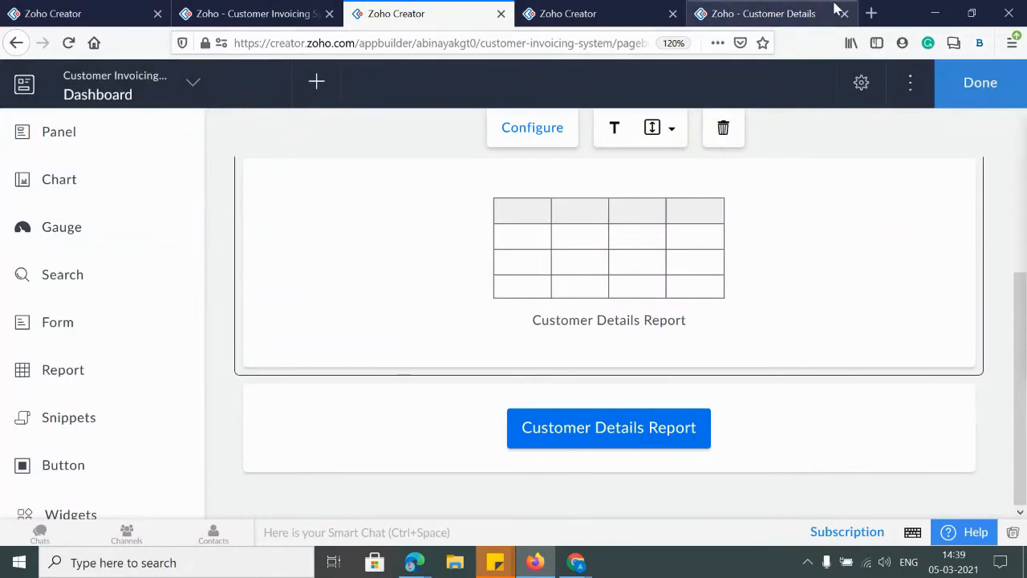
Publish the Dashboard page together with the Customer Details Report from Settings > Publish
click(799, 14)
click(568, 14)
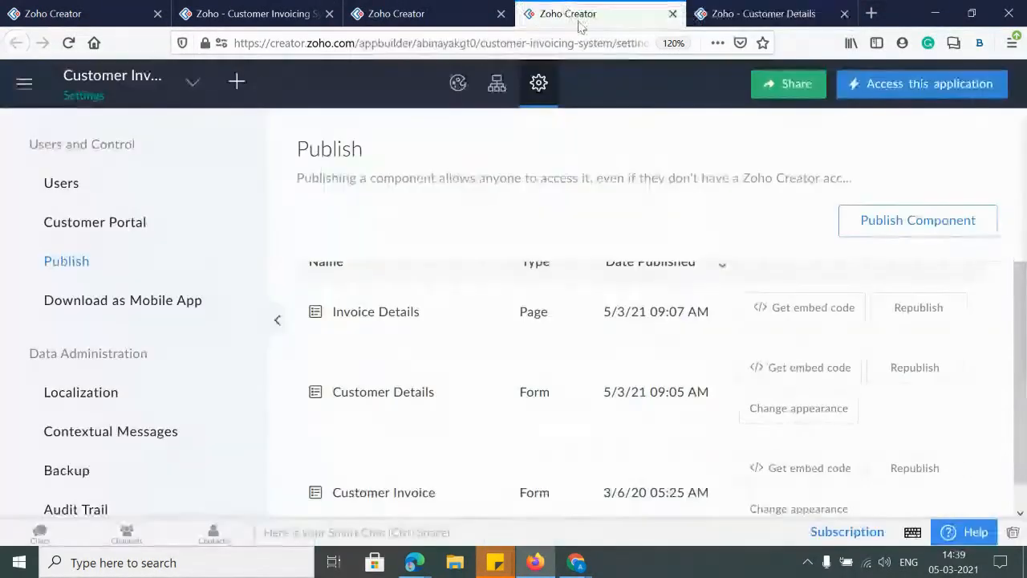
click(917, 220)
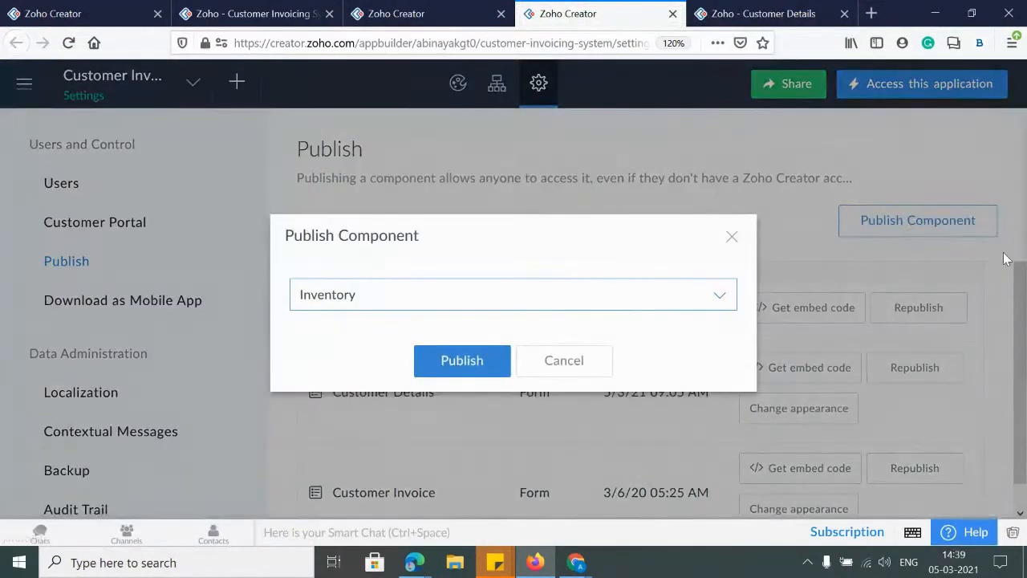
click(412, 311)
scroll(443, 431, down, 2)
scroll(442, 430, down, 3)
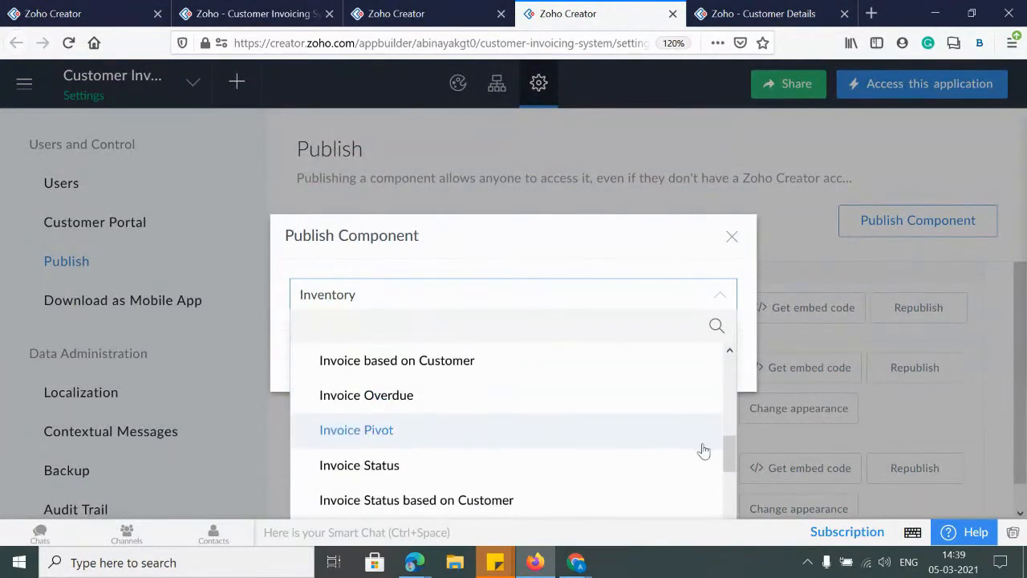
drag(729, 449, 740, 506)
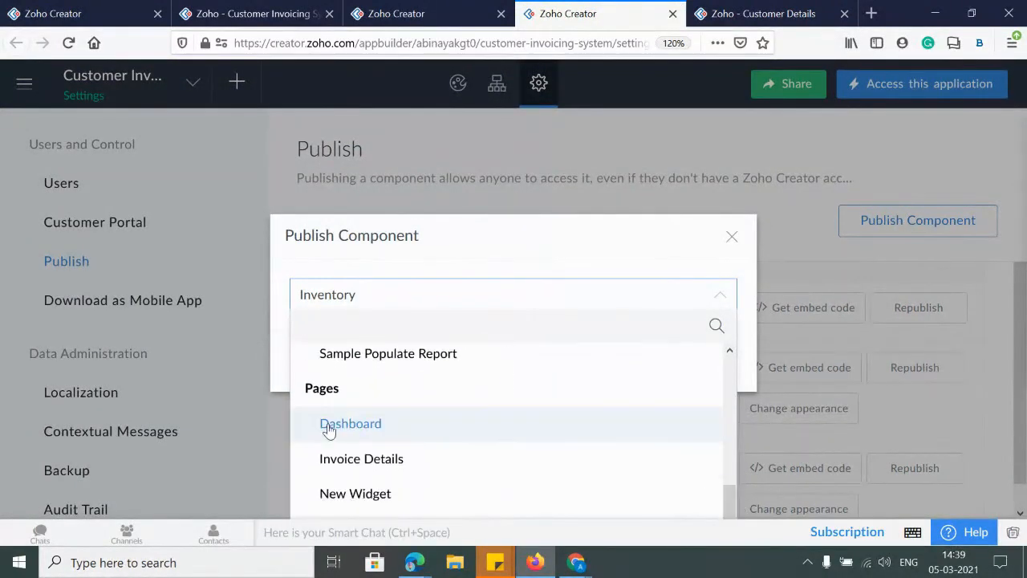
click(335, 359)
click(470, 360)
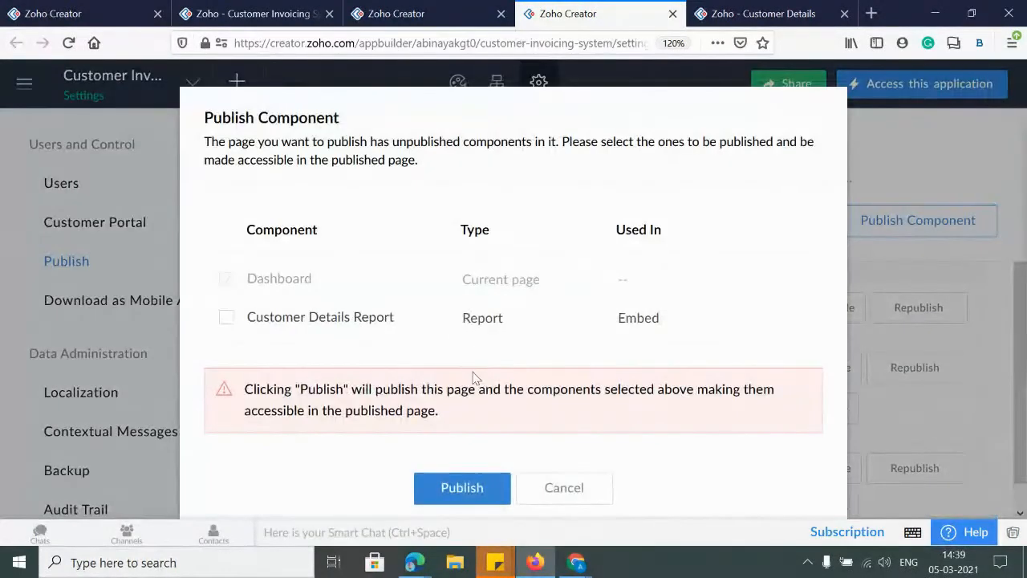
click(226, 319)
click(447, 495)
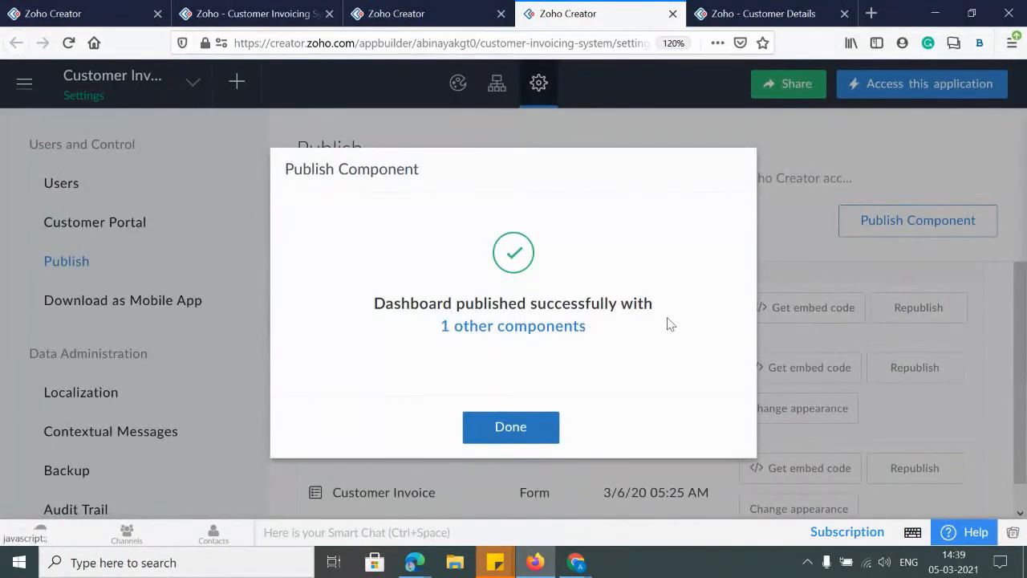
Load the Dashboard permalink in the other browser tab, then close the Published URL window
click(517, 423)
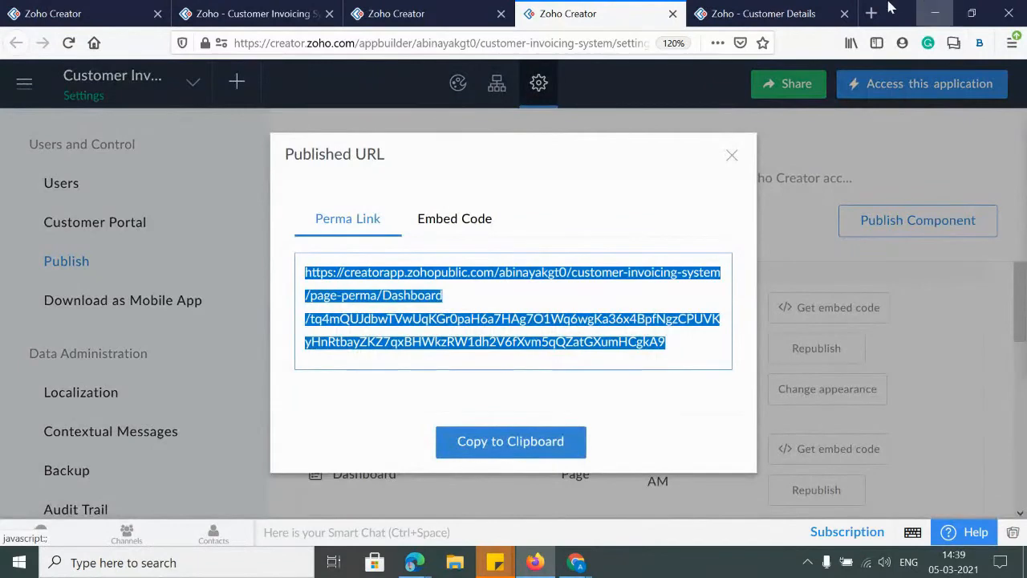
click(826, 16)
click(327, 45)
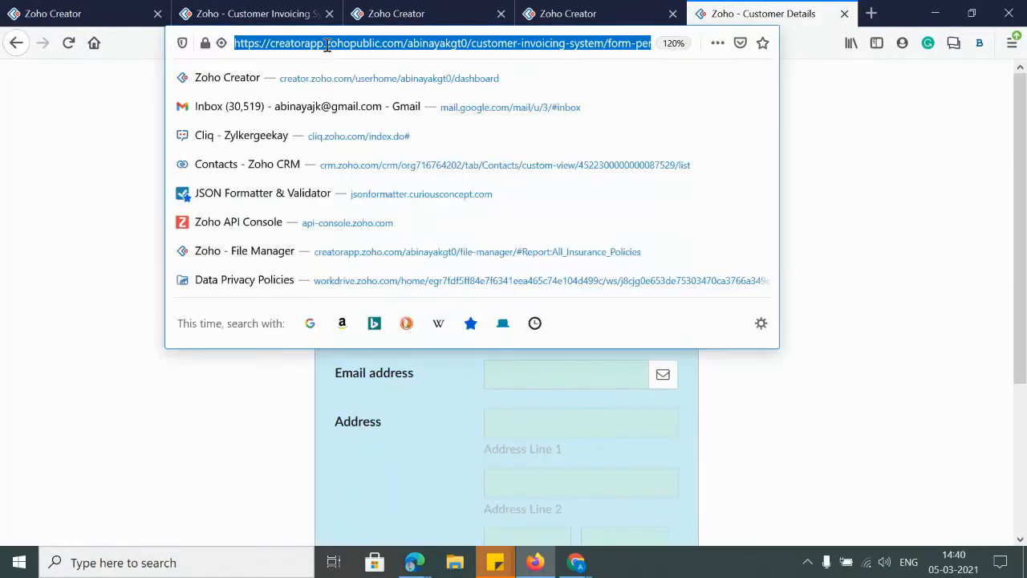
key(ctrl+v)
key(Return)
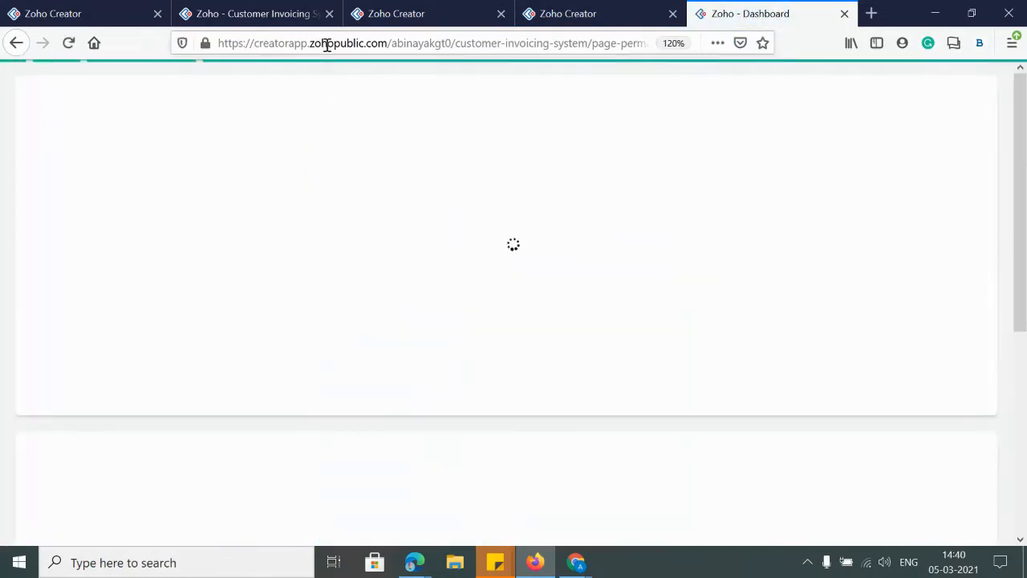
click(586, 21)
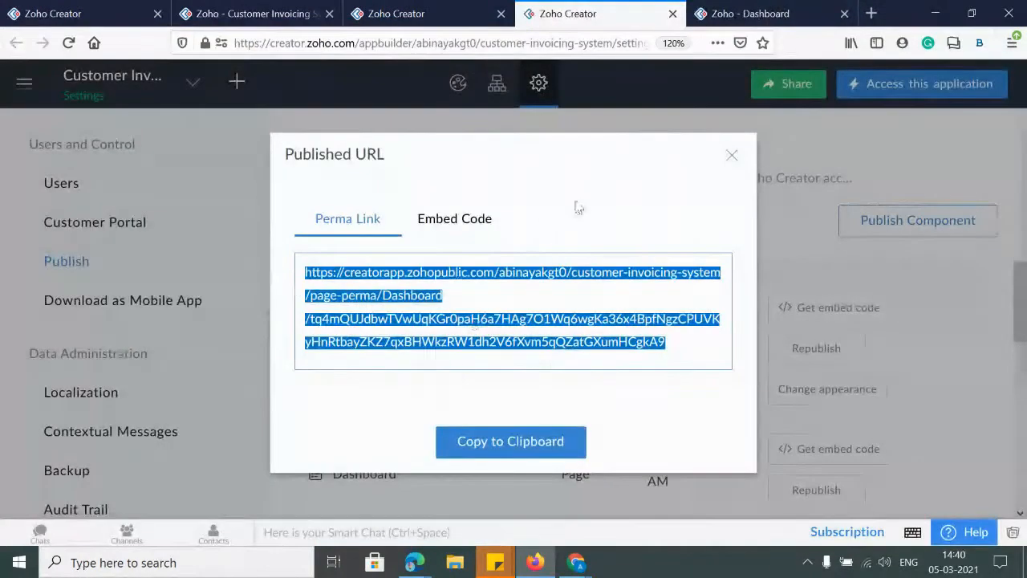
click(729, 157)
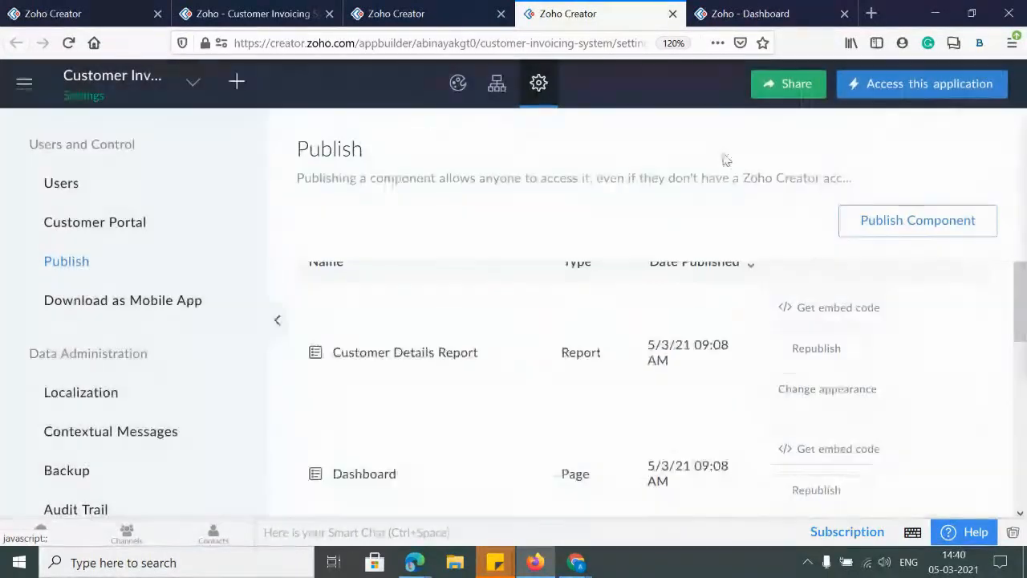
Inspect the embedded report's configuration and the Customer Details Report button panel without changes
click(459, 13)
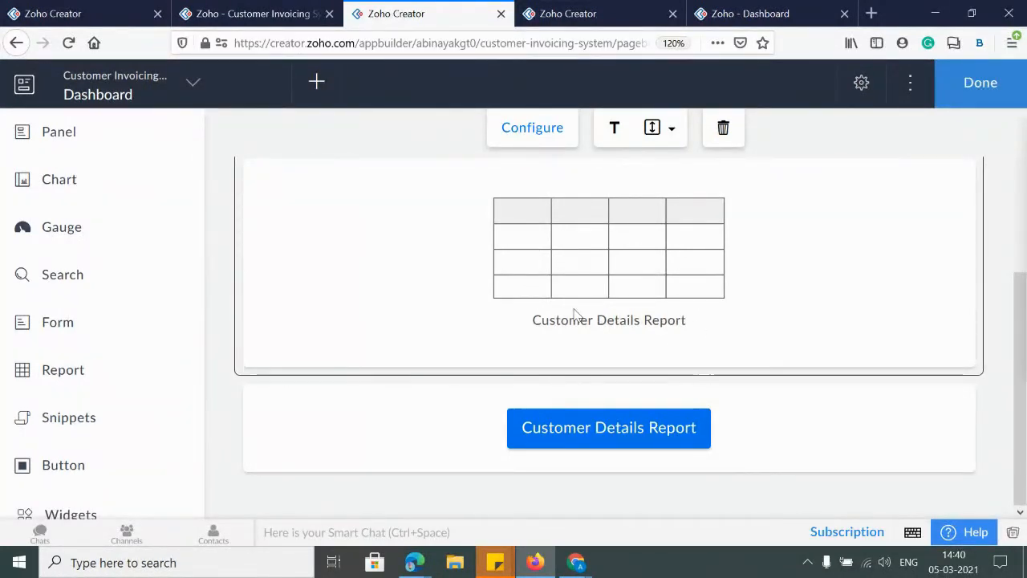
double_click(608, 272)
scroll(954, 353, down, 3)
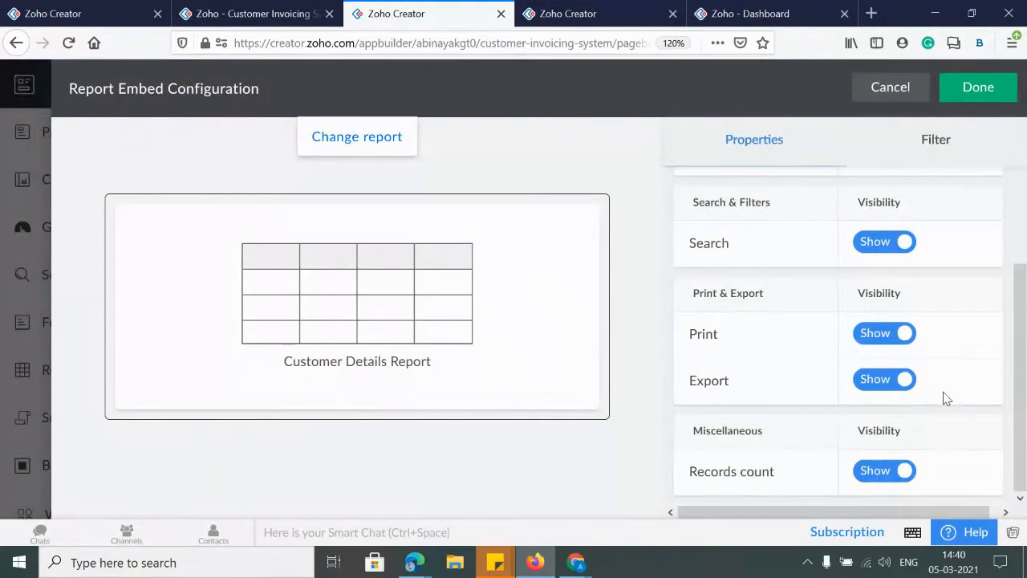
scroll(946, 399, up, 5)
click(978, 86)
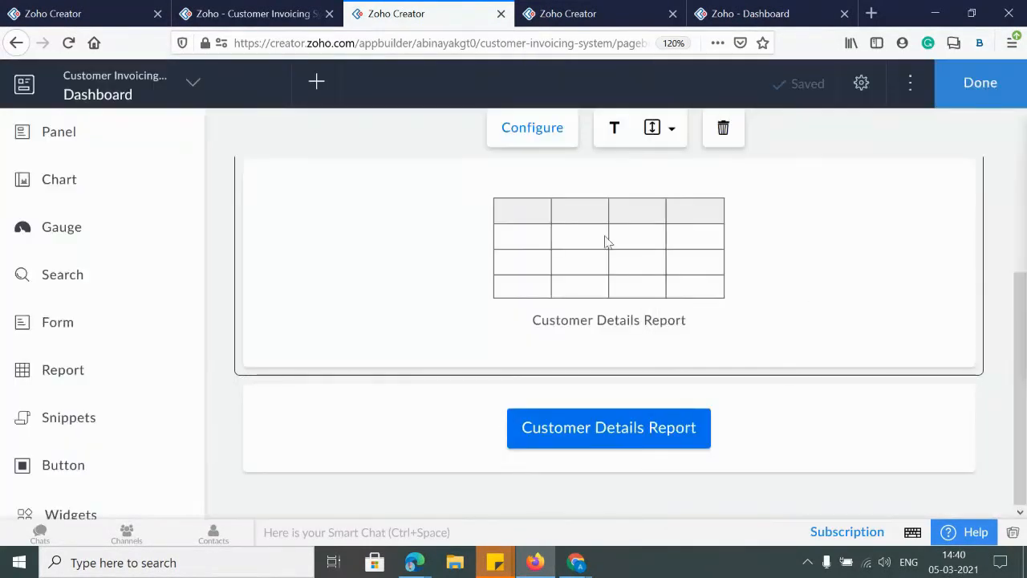
click(613, 428)
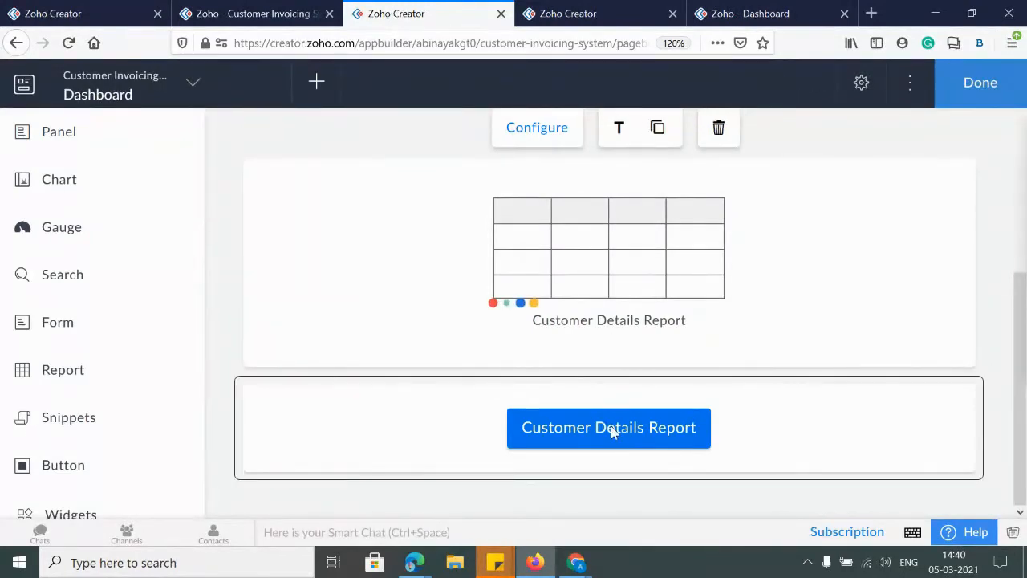
double_click(612, 429)
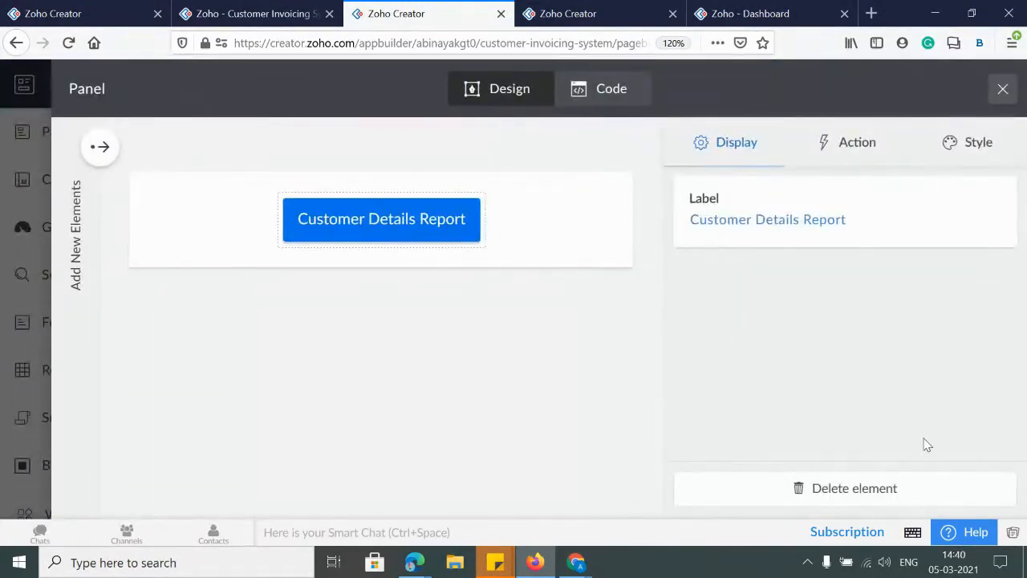
click(1002, 88)
Review the embedded Customer Details form's properties and preset field values, closing without changes
scroll(488, 342, up, 3)
click(575, 255)
double_click(575, 255)
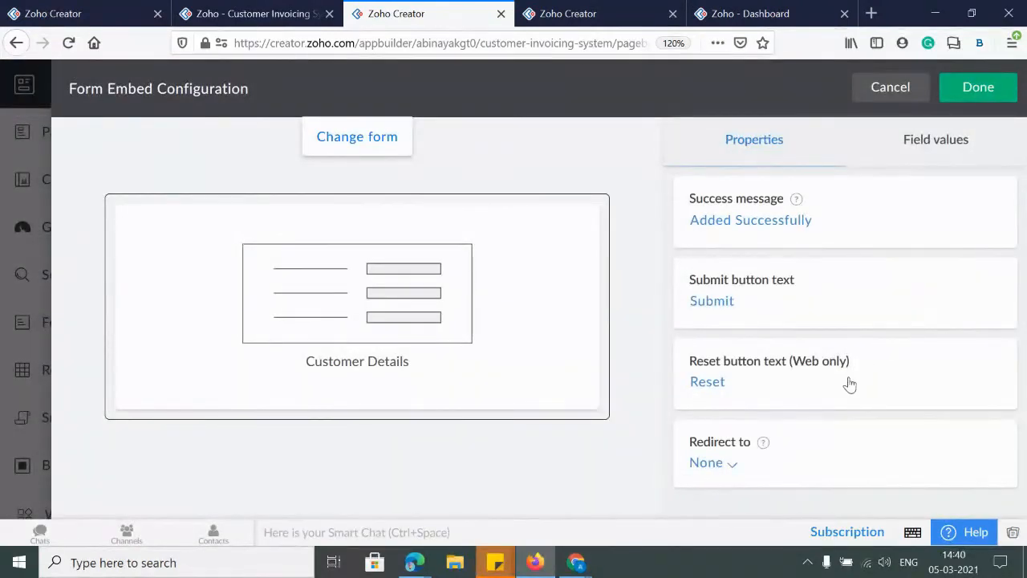
click(922, 155)
click(768, 152)
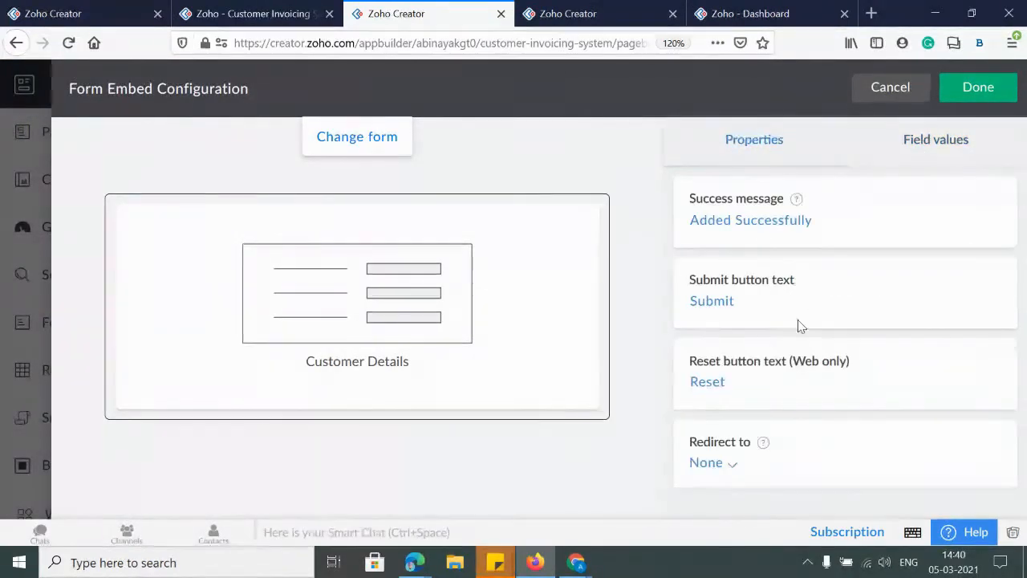
click(993, 91)
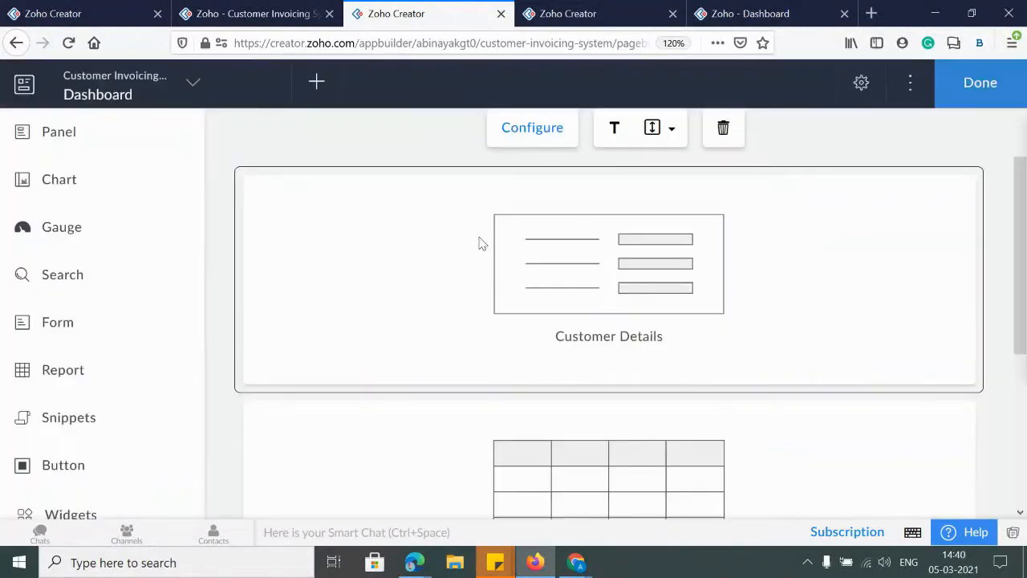
Recheck the lower embedded report, reload the Dashboard builder, and go to the live Inventory form
double_click(541, 489)
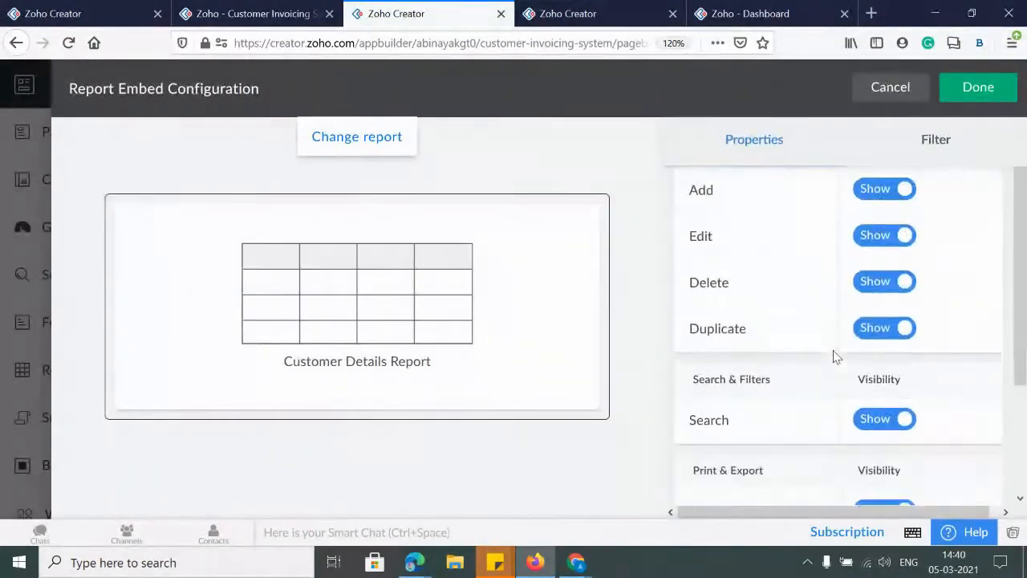
scroll(834, 356, down, 4)
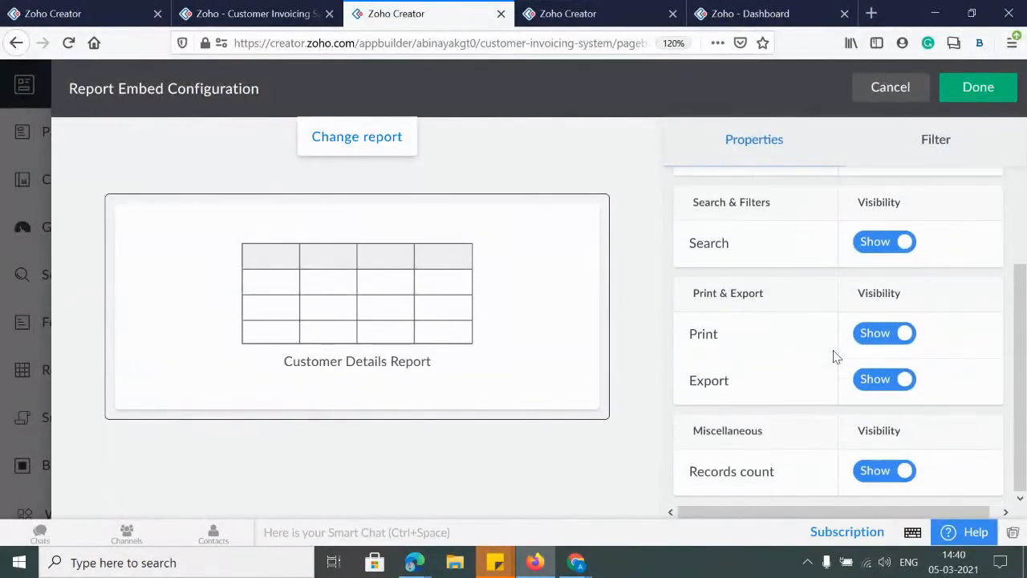
right_click(427, 12)
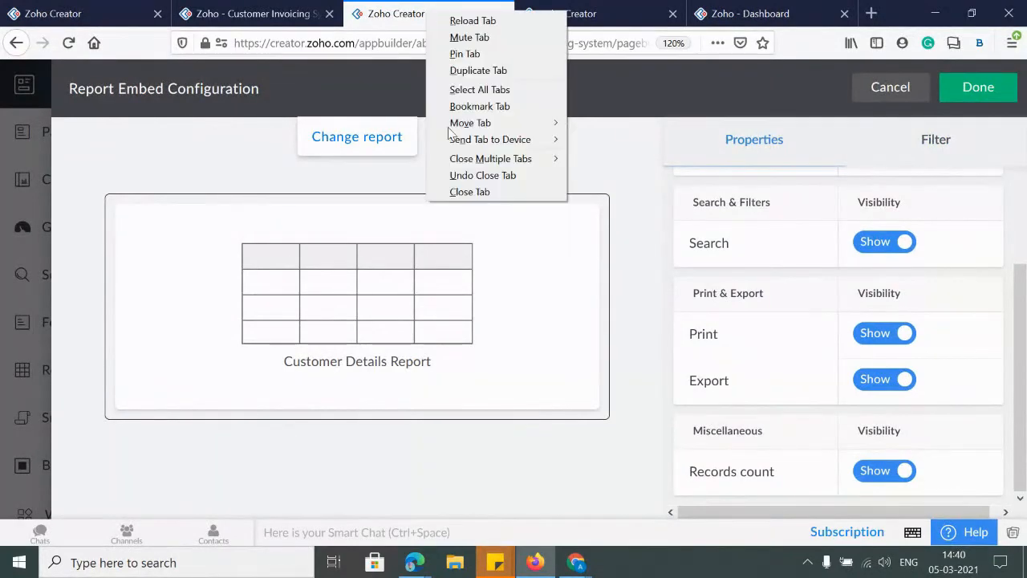
click(477, 21)
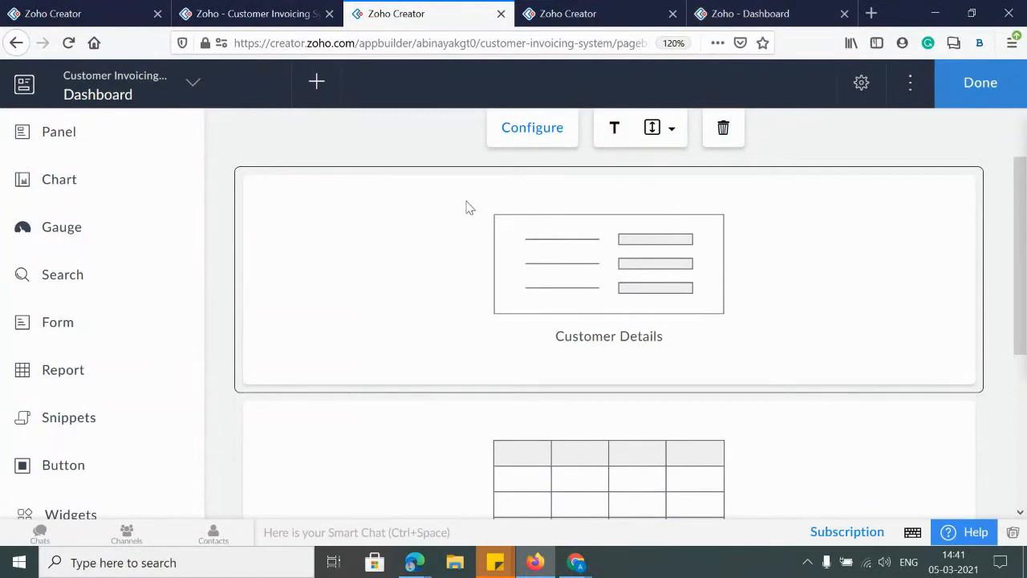
click(255, 14)
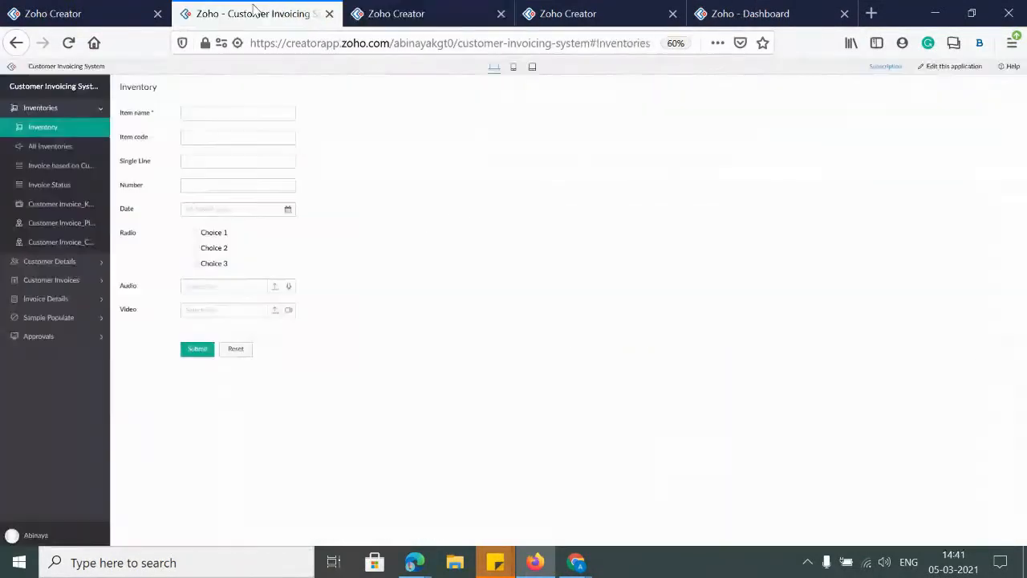
Go to the app's Localization language settings from the publish settings page
click(414, 17)
click(575, 13)
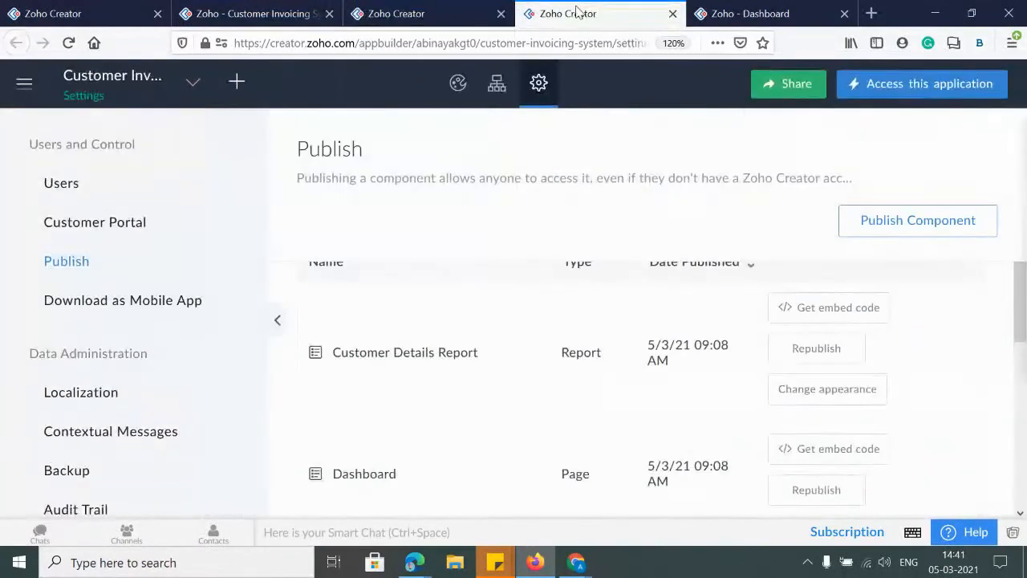
key(ctrl+minus)
key(ctrl+minus)
key(ctrl+minus)
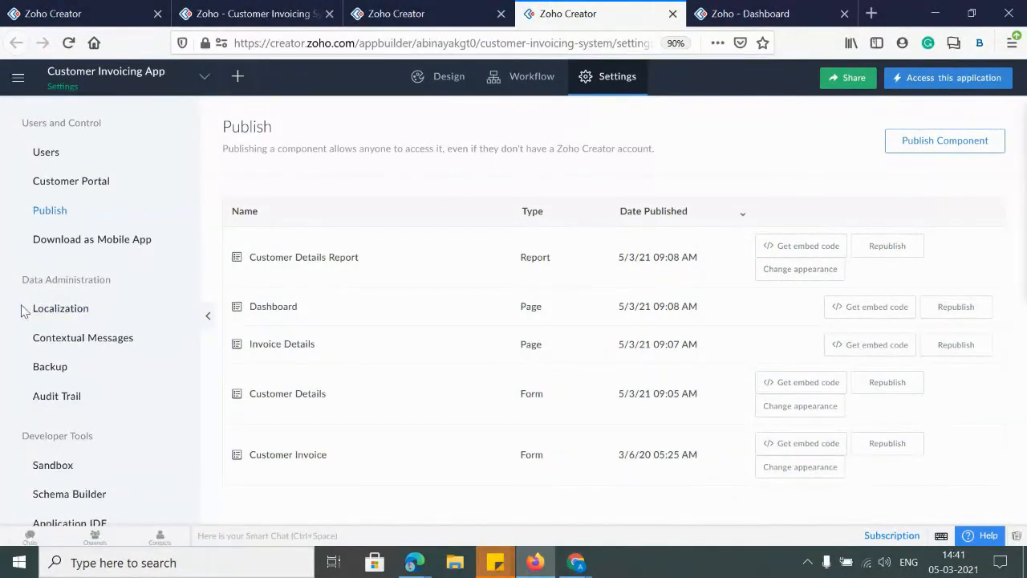
click(62, 311)
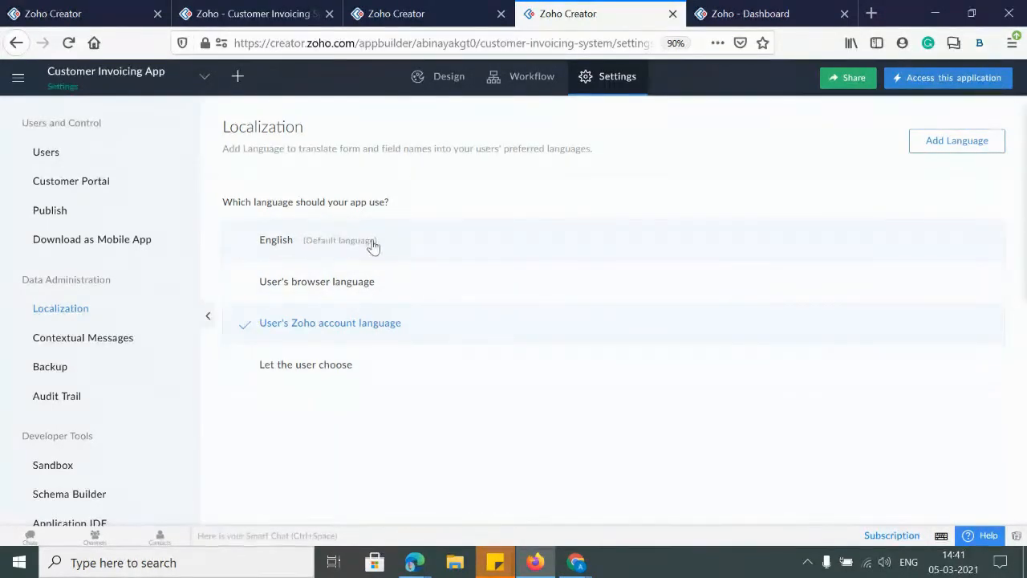
key(ctrl+plus)
key(ctrl+plus)
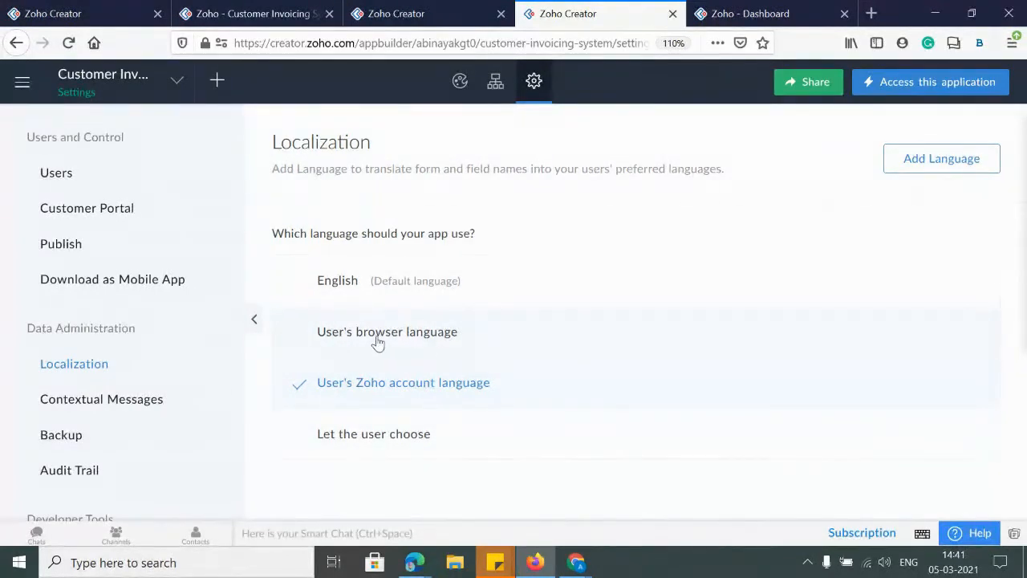
Set the app language to Let the user choose and open the Default Language choice
click(345, 337)
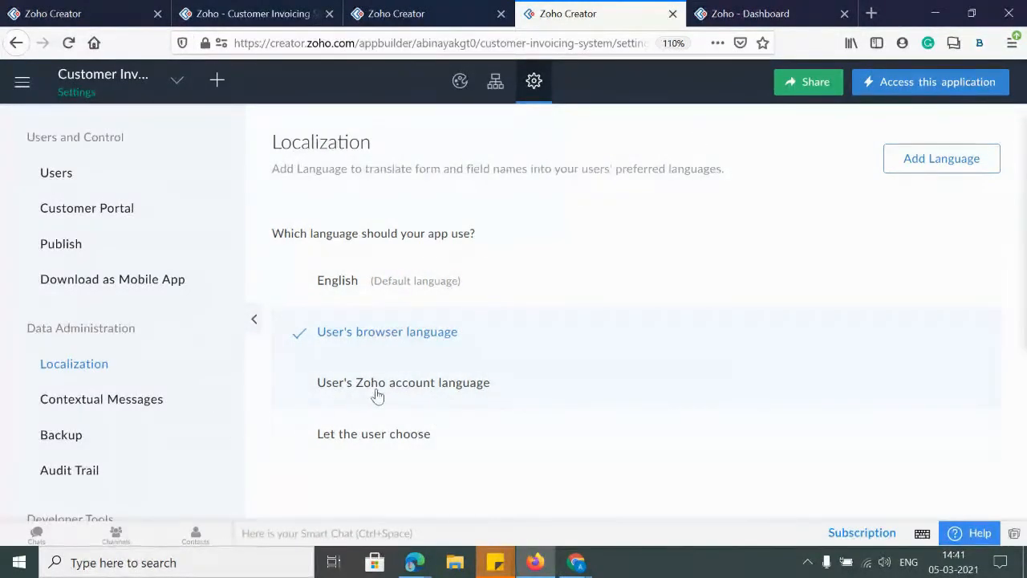
click(445, 391)
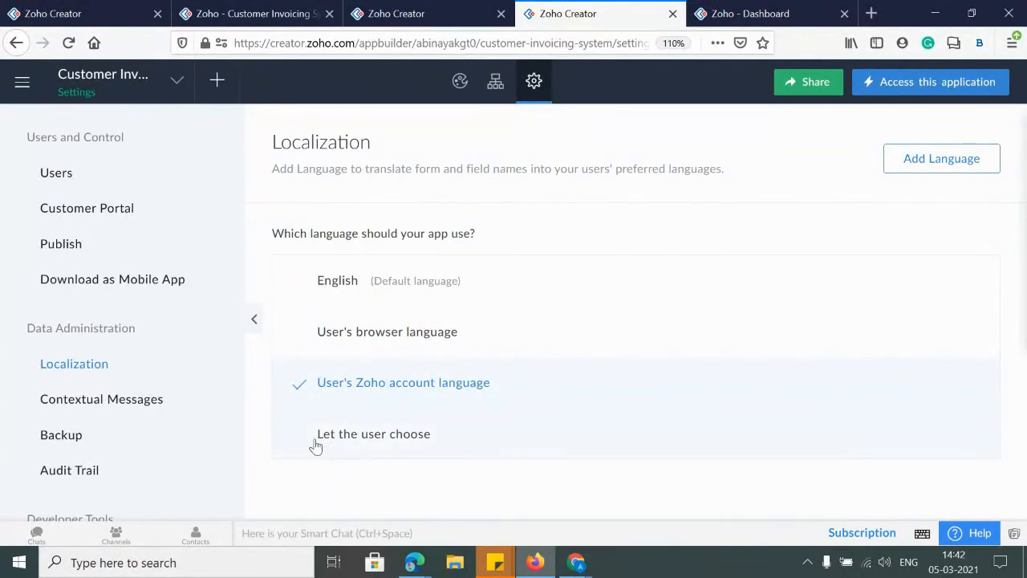
click(375, 440)
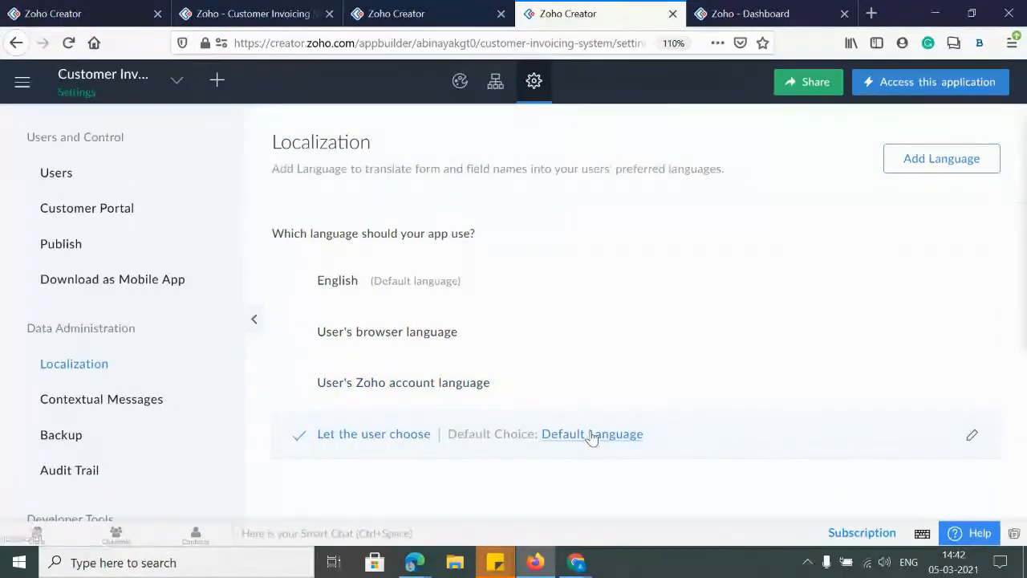
click(586, 434)
Check the default language list without changes, then add German as a new app language
click(486, 314)
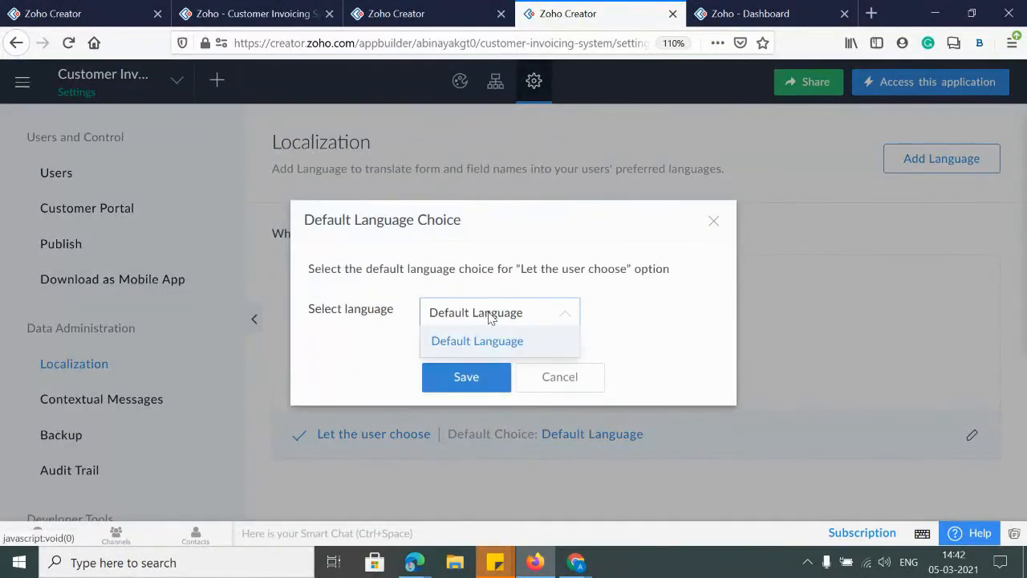
click(722, 225)
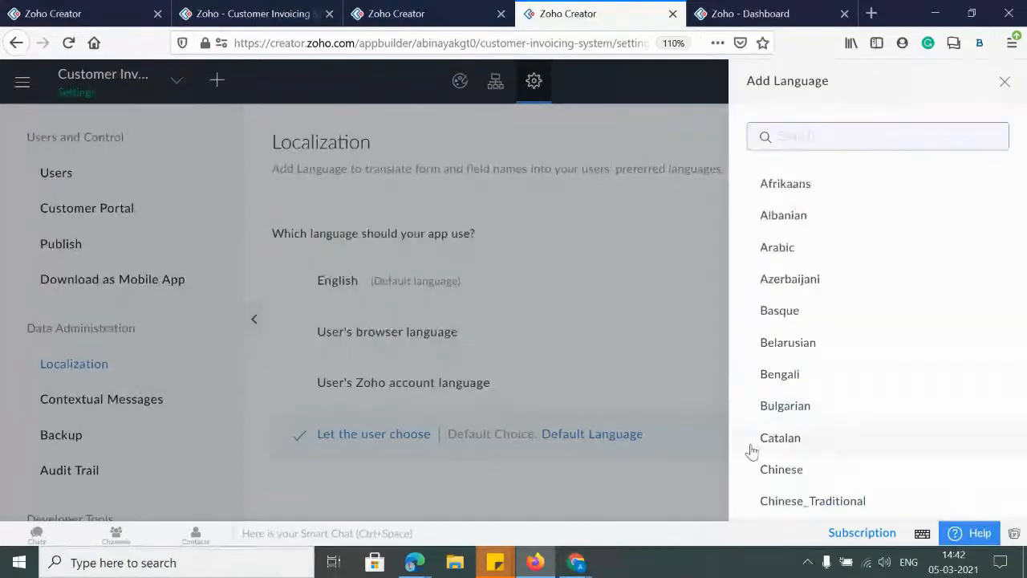
scroll(832, 385, down, 8)
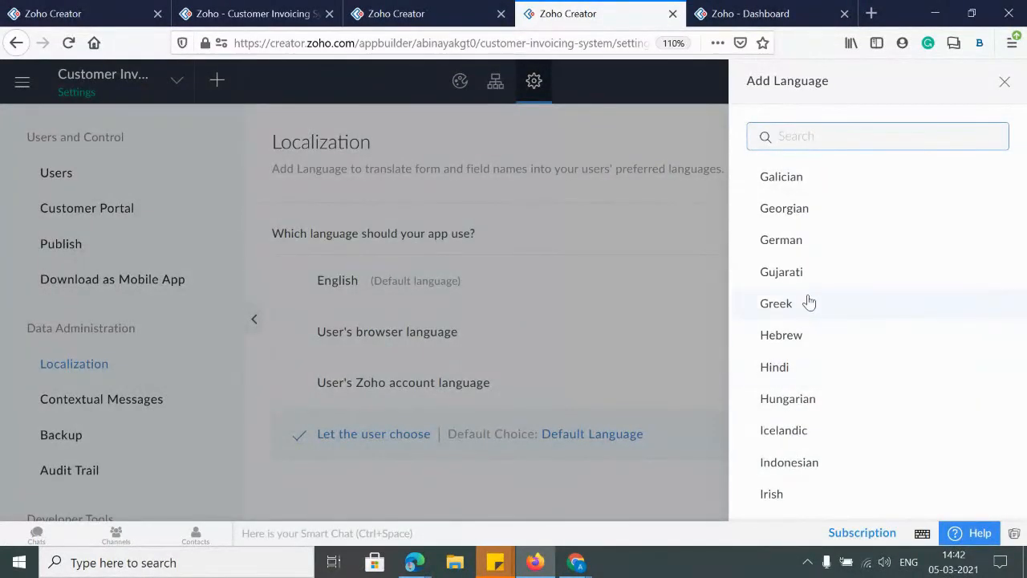
click(798, 241)
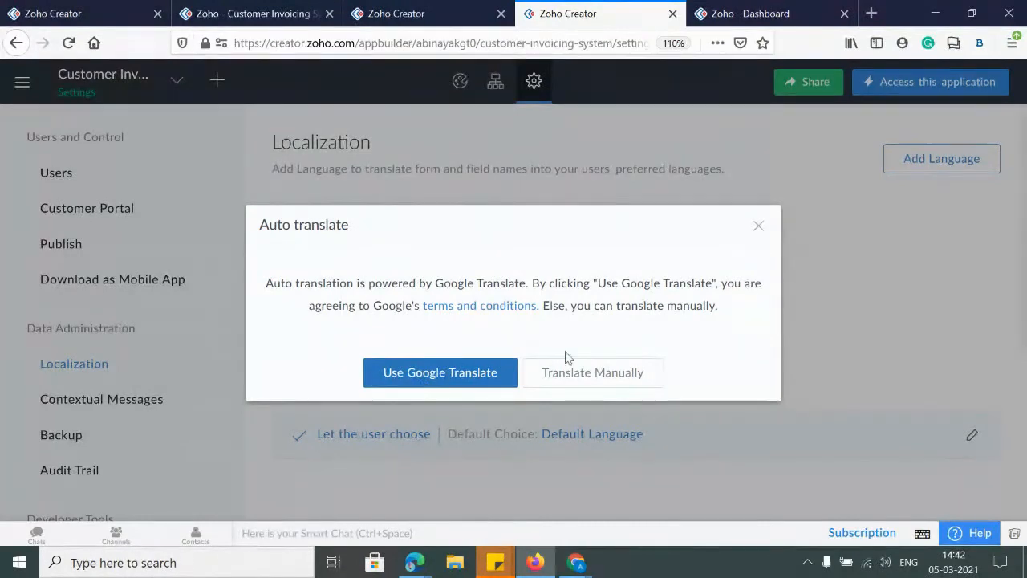
Pick manual translation for German and review the Inventory form's Section, Item code and Number labels
click(614, 385)
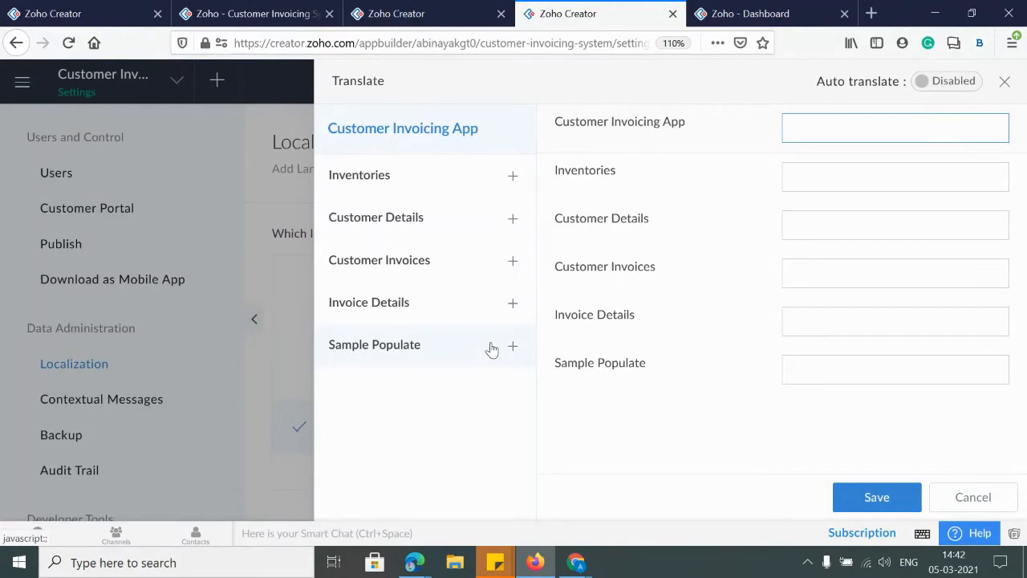
click(514, 180)
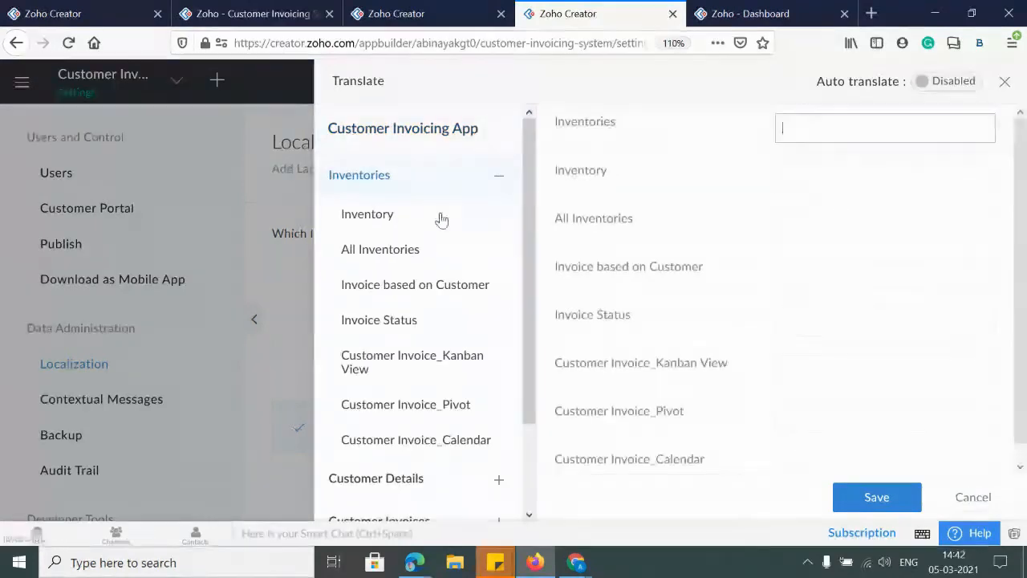
click(385, 217)
click(862, 176)
click(841, 272)
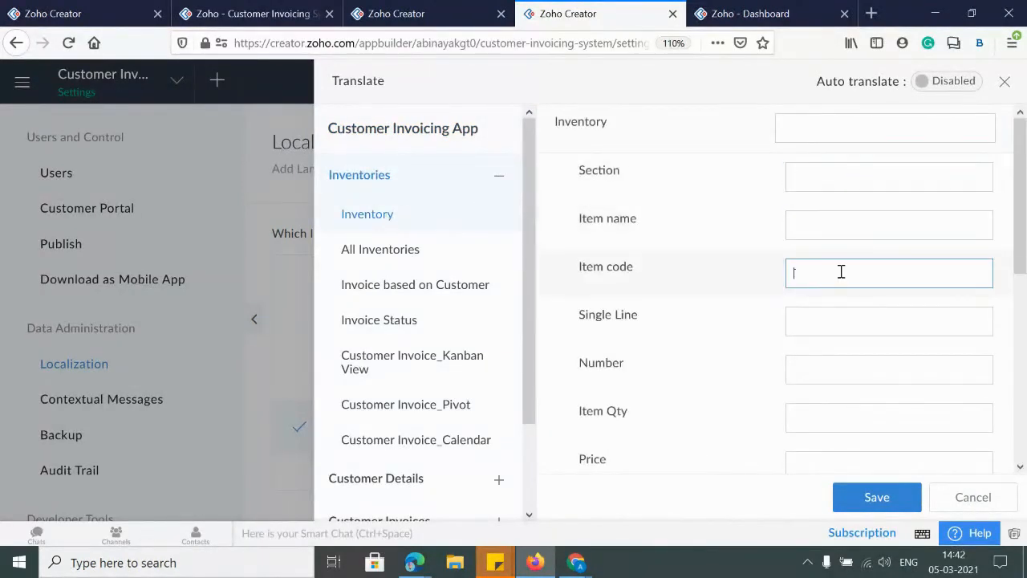
click(848, 375)
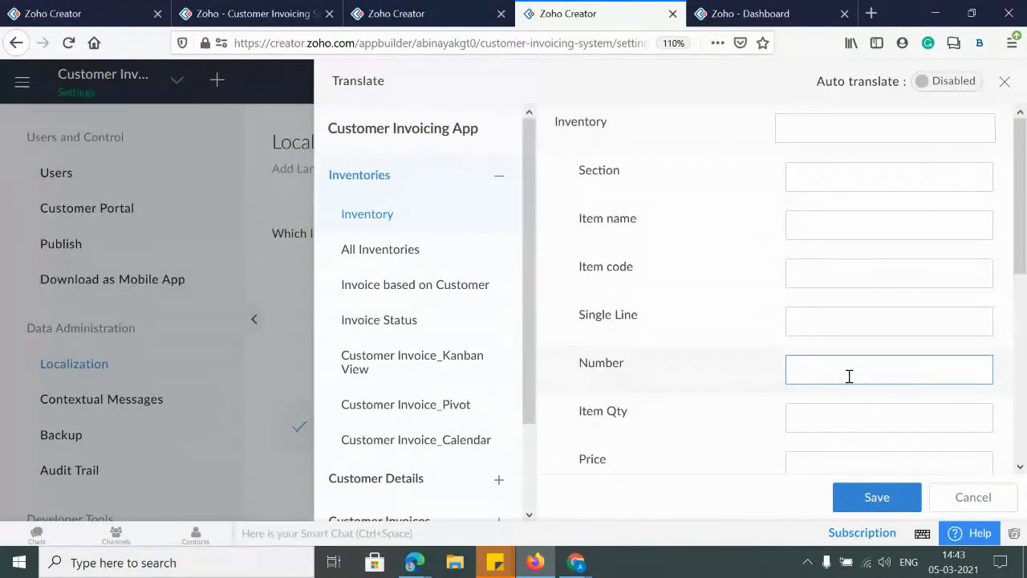
click(1005, 83)
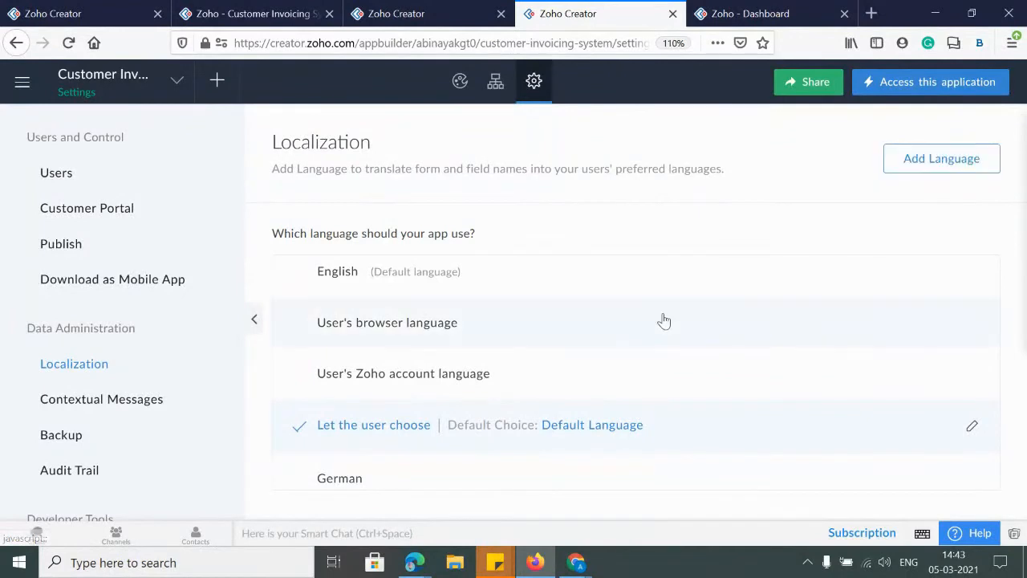
Make English the app's language, then open the Contextual Messages settings page
click(576, 428)
click(482, 314)
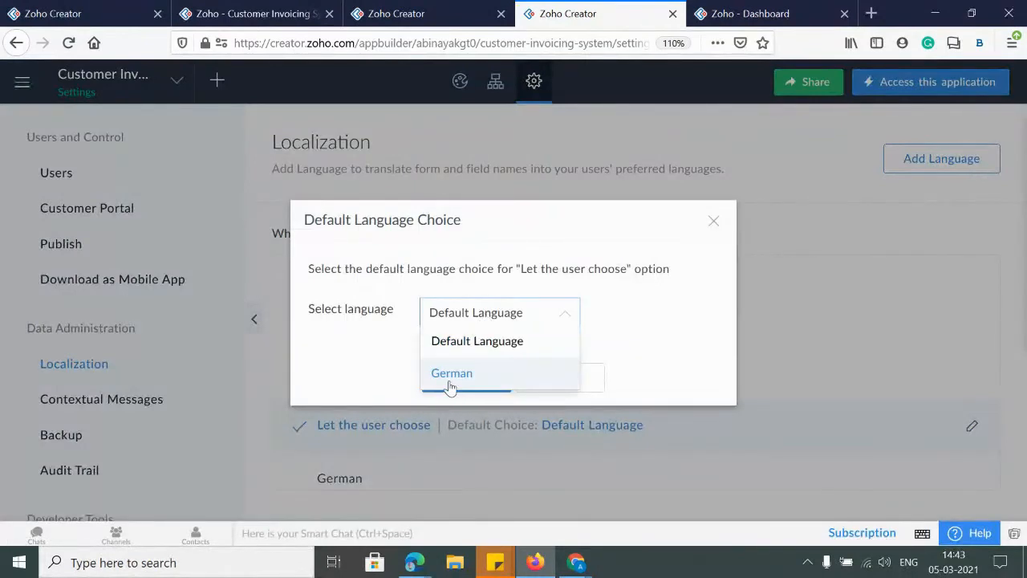
click(711, 225)
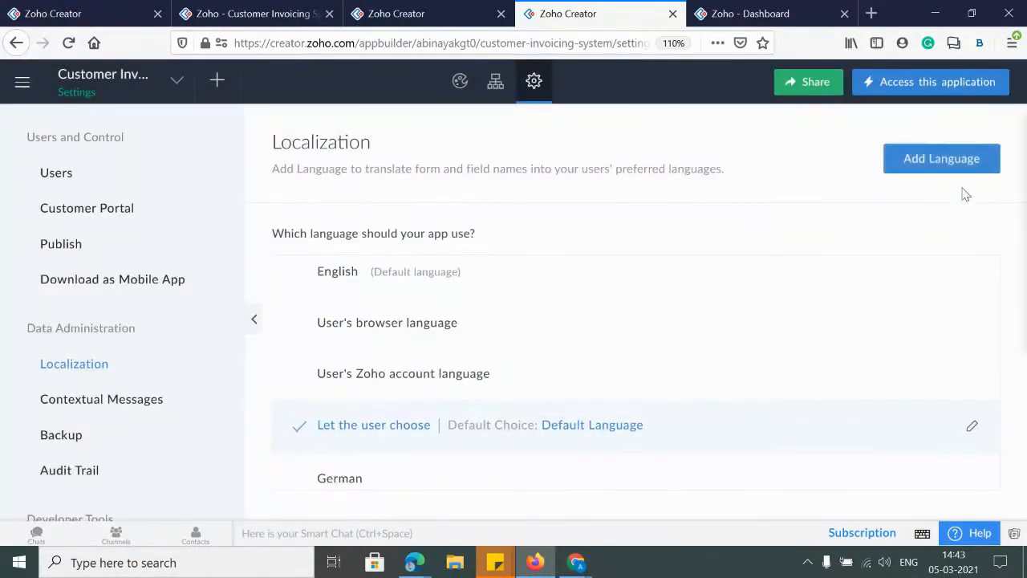
click(909, 158)
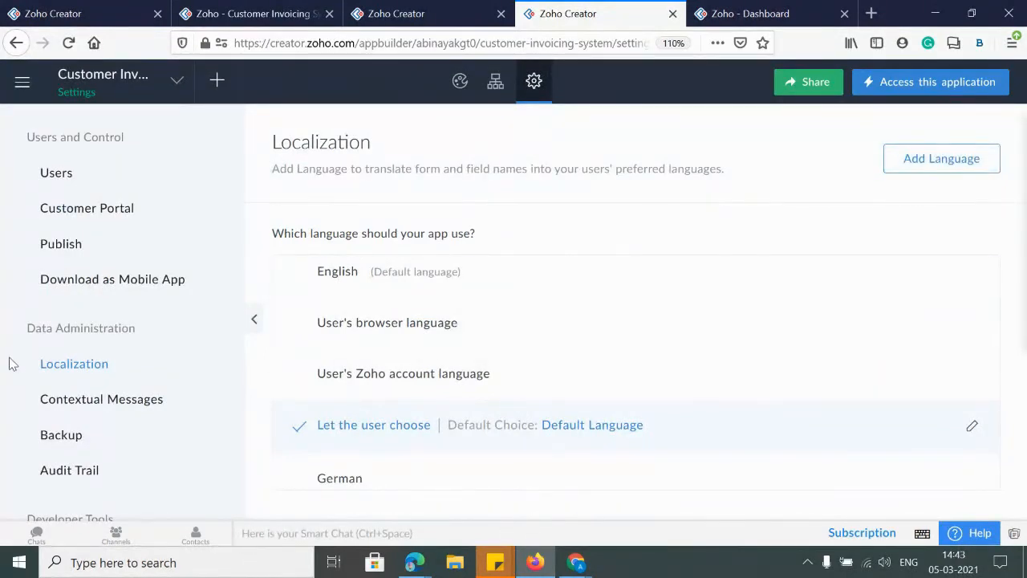
click(315, 278)
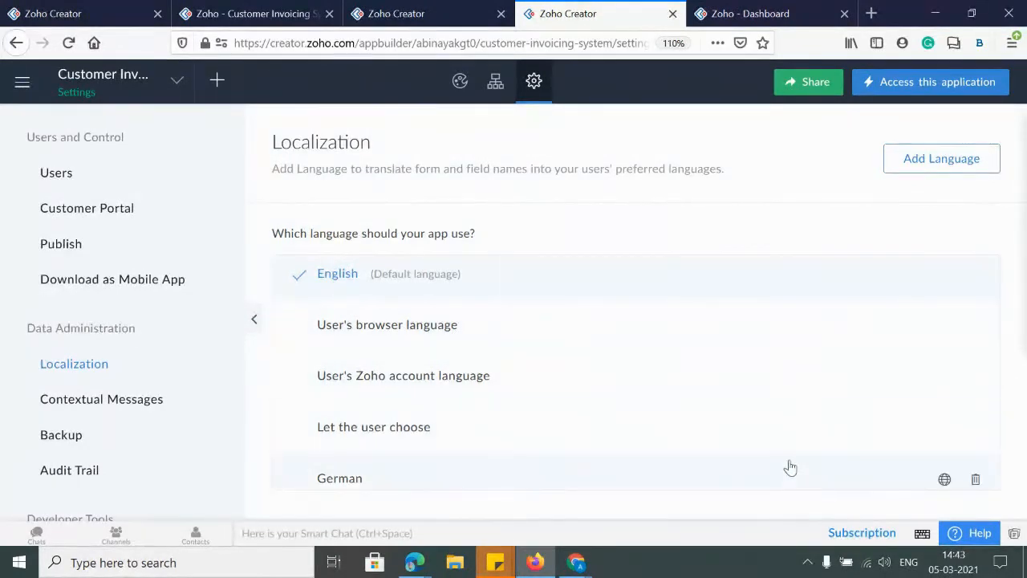
click(94, 405)
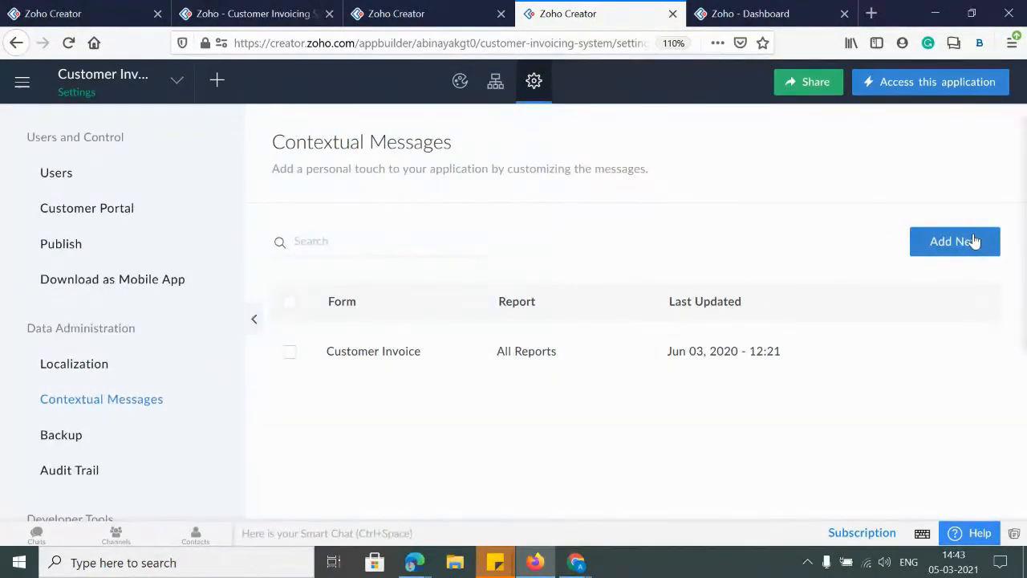
Add a new message set for the Customer Details form, with Custom Report set to Customer Details Report
click(973, 240)
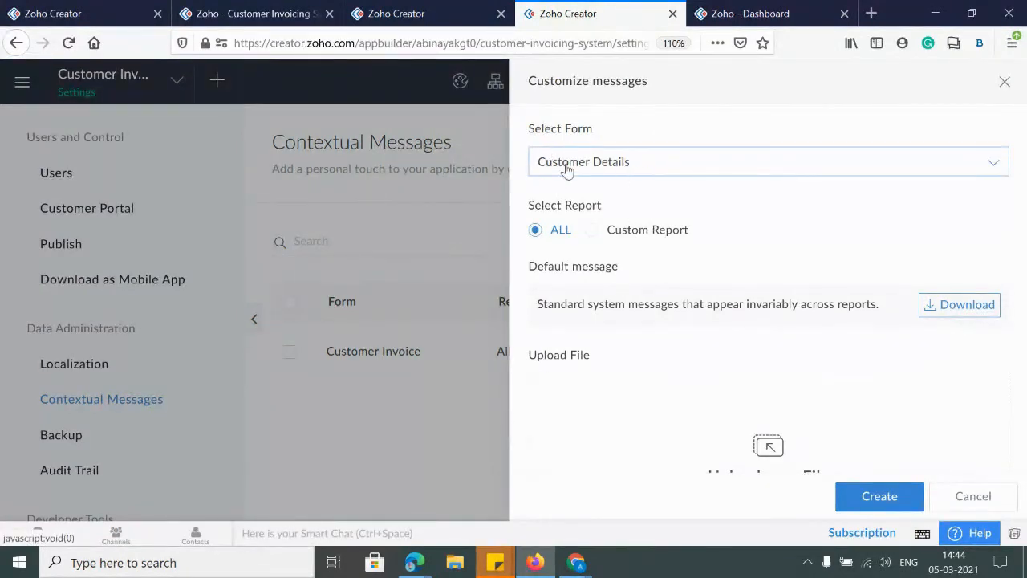
click(566, 167)
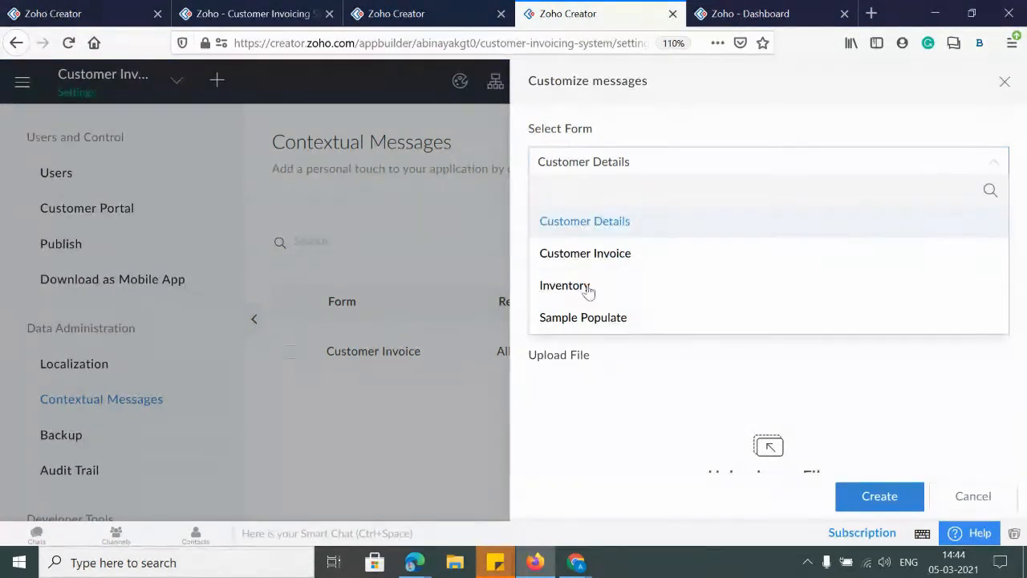
click(565, 223)
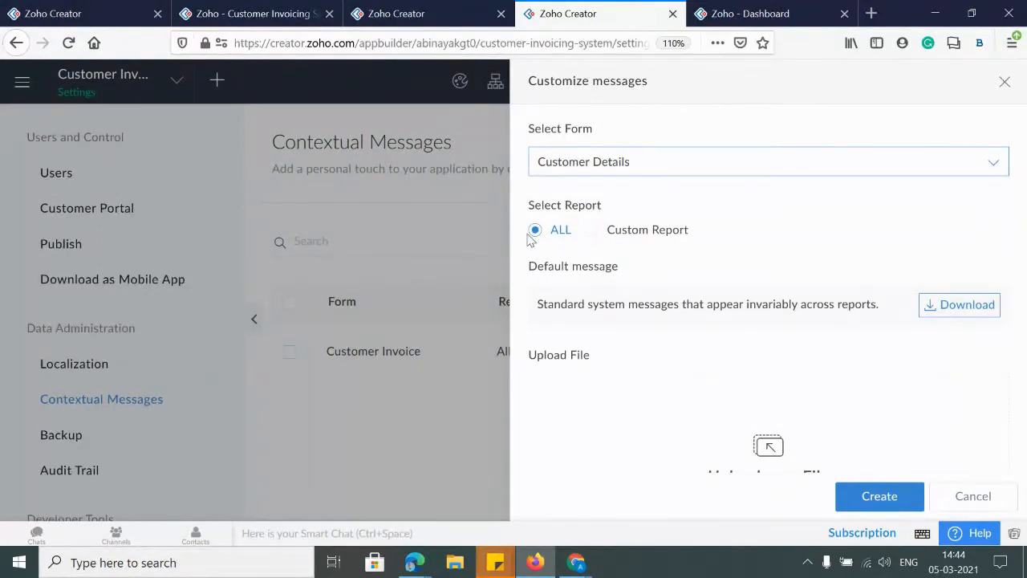
click(598, 234)
click(586, 268)
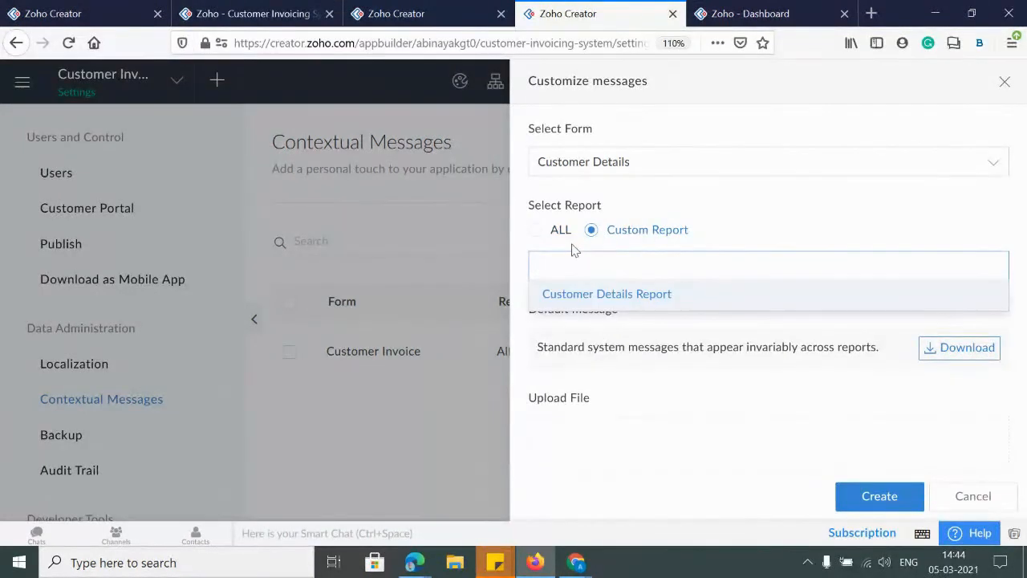
click(586, 271)
click(657, 296)
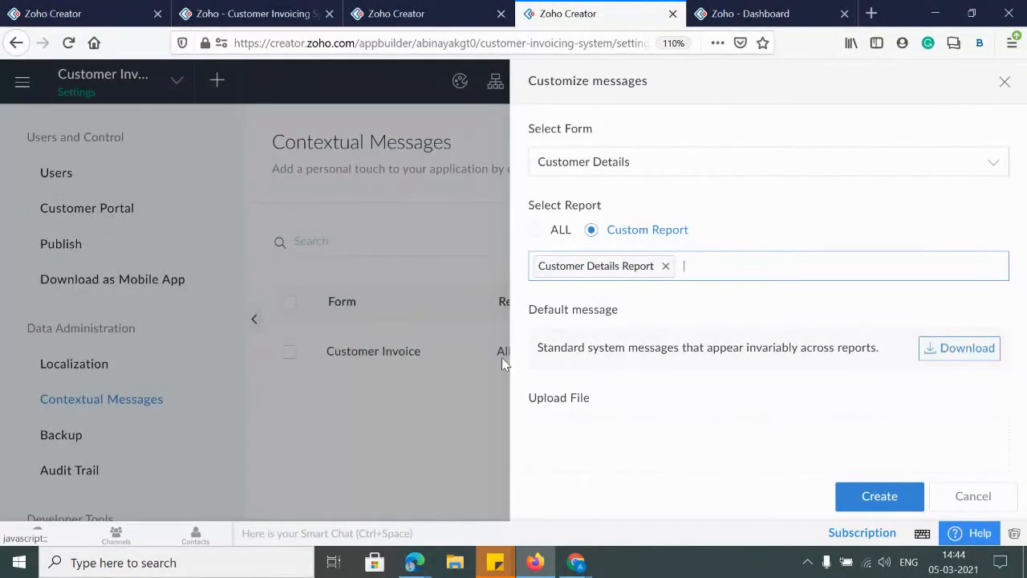
Download DefaultMessages.xlsx and open it in LibreOffice Calc, recovering the previous documents
click(969, 361)
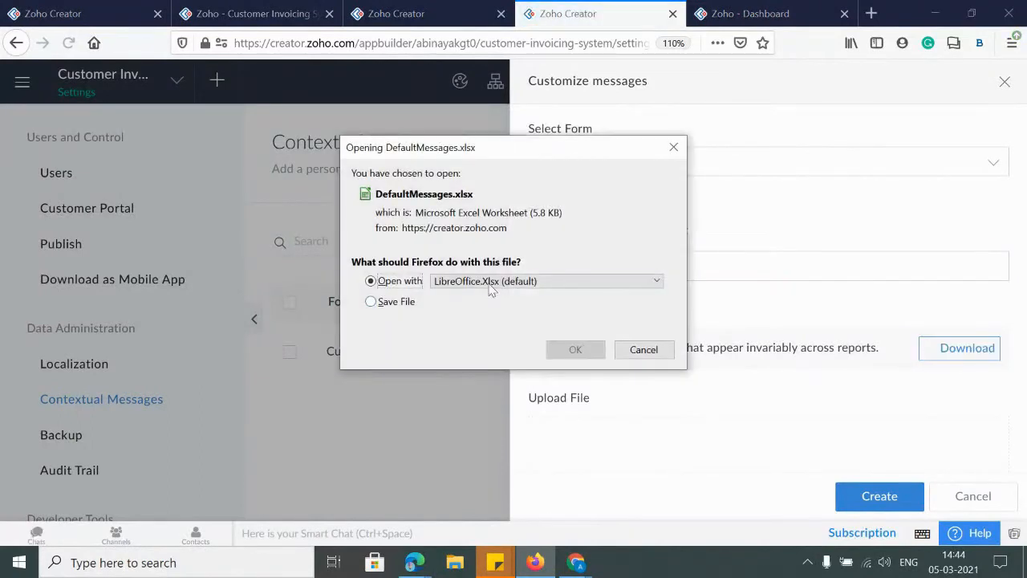
click(581, 349)
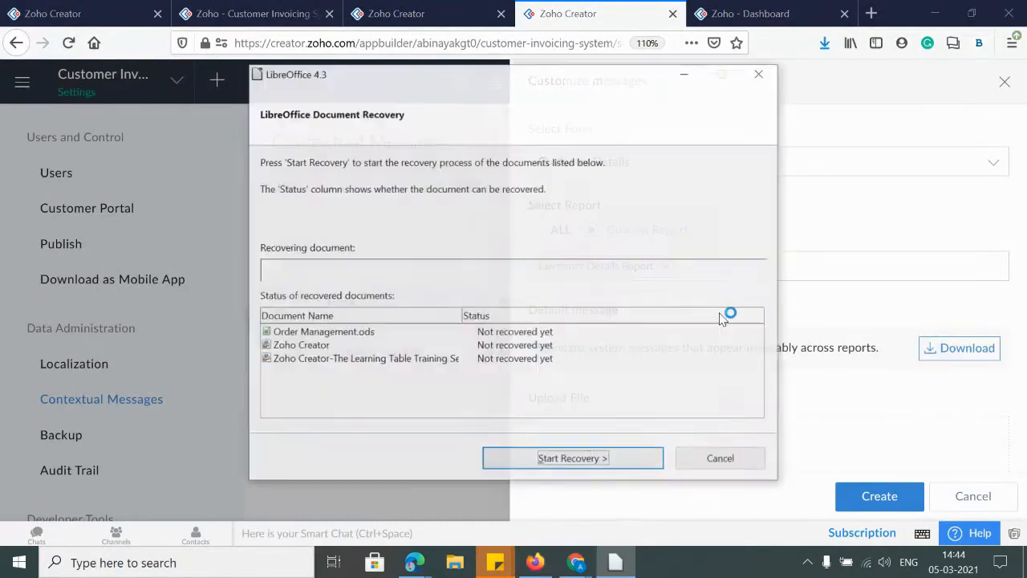
click(571, 460)
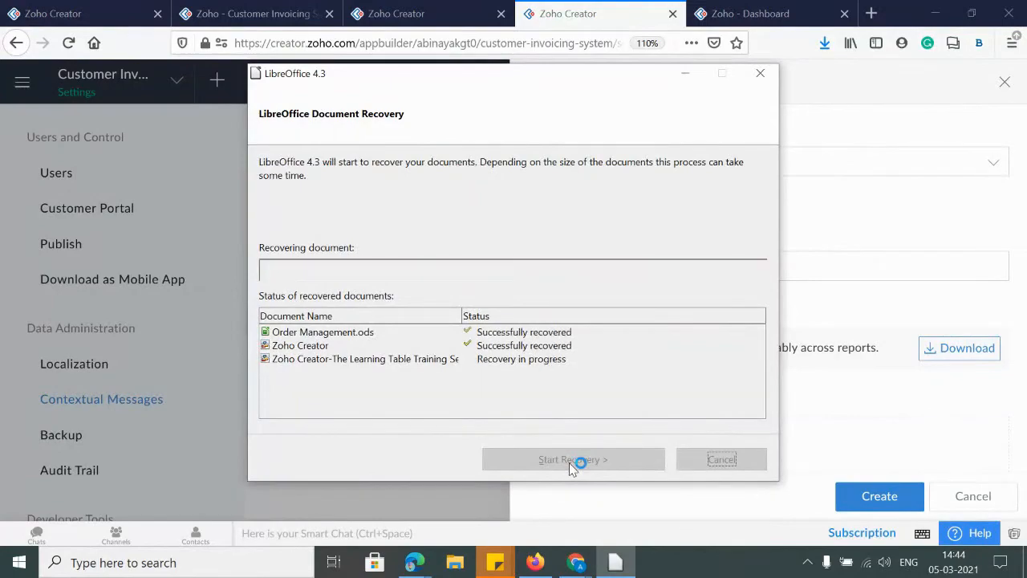
click(571, 461)
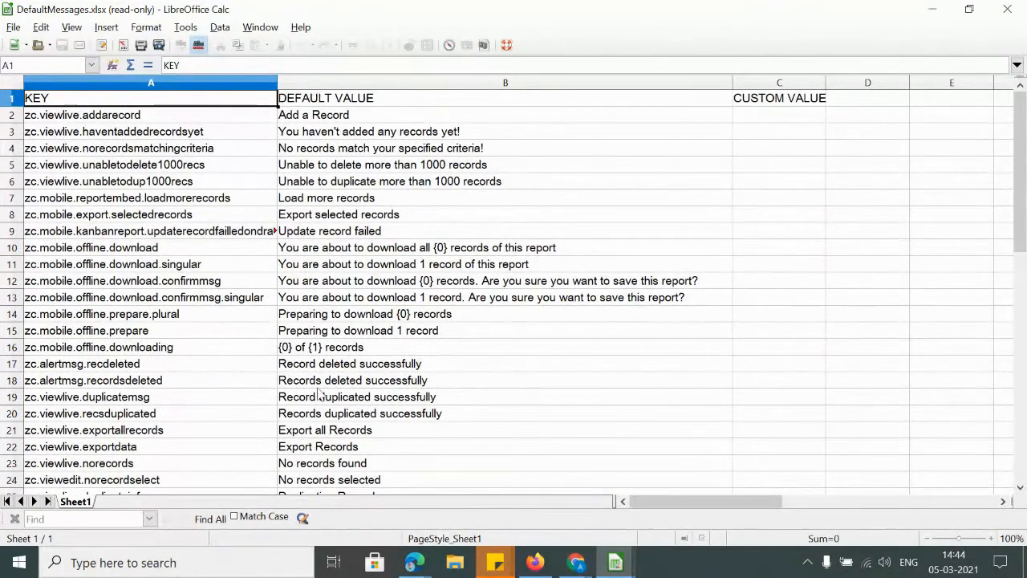
Review message keys and texts such as Add a Record, Load more records and Record deleted successfully
click(311, 121)
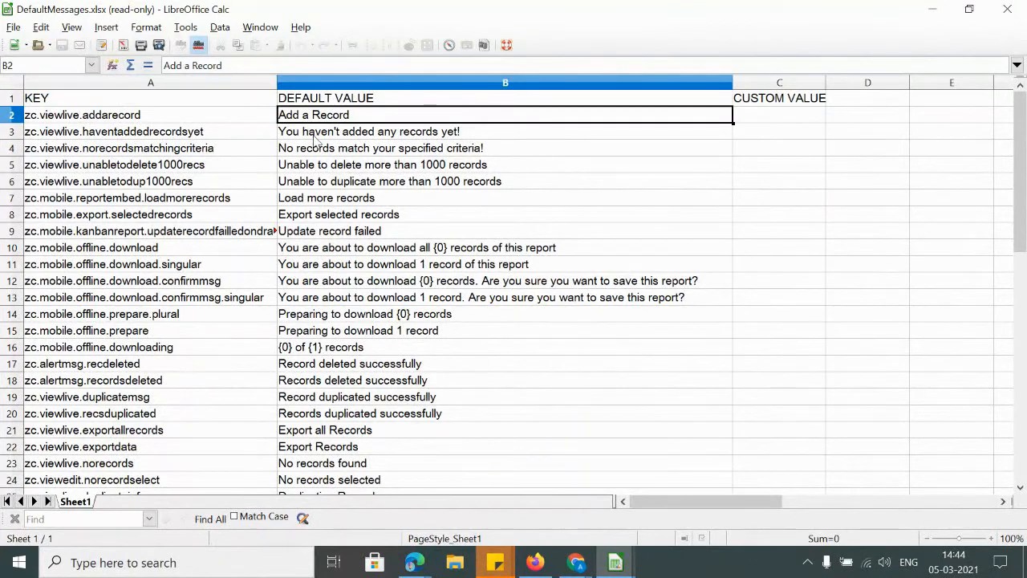
click(284, 134)
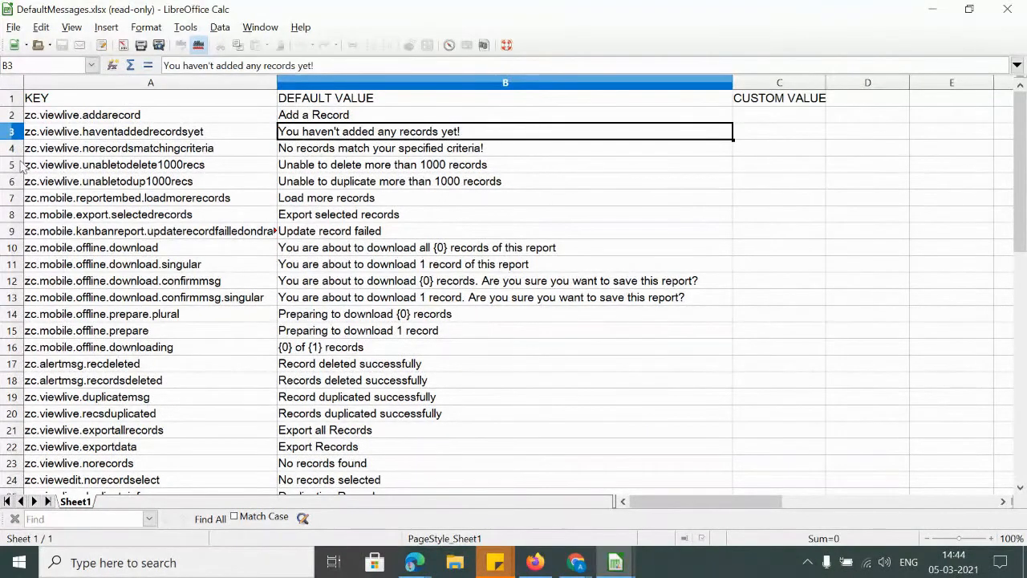
click(294, 217)
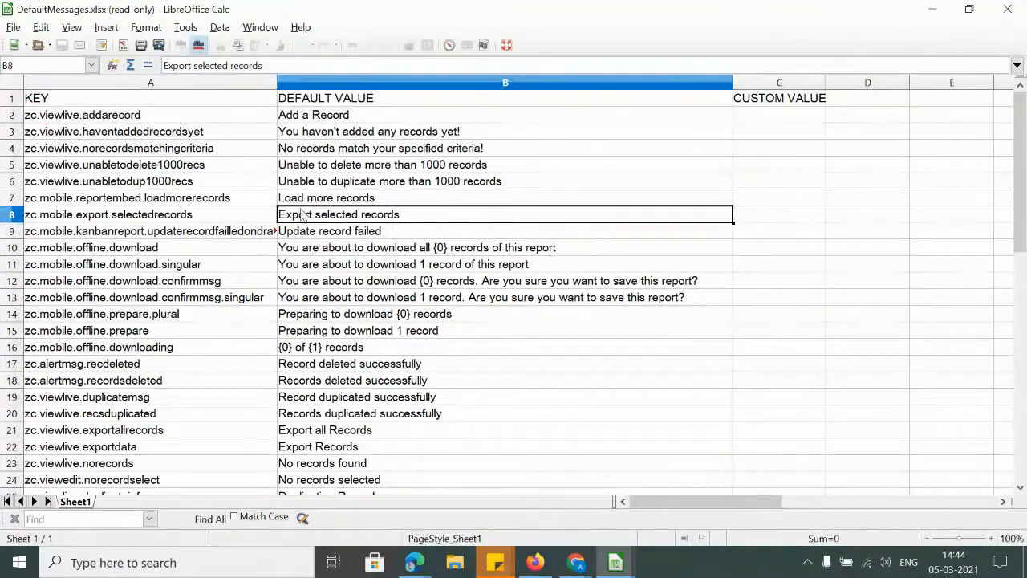
click(298, 200)
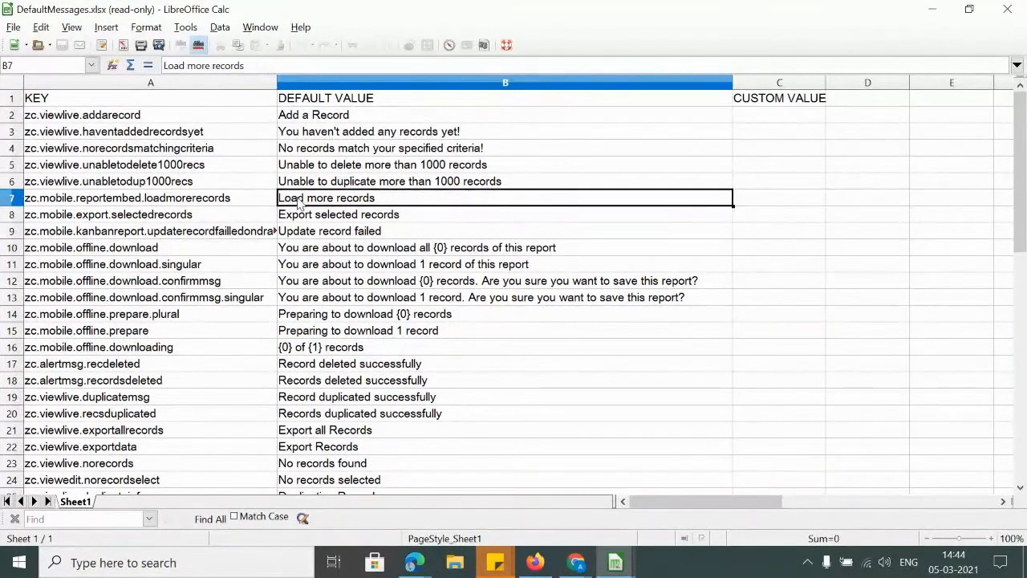
click(386, 365)
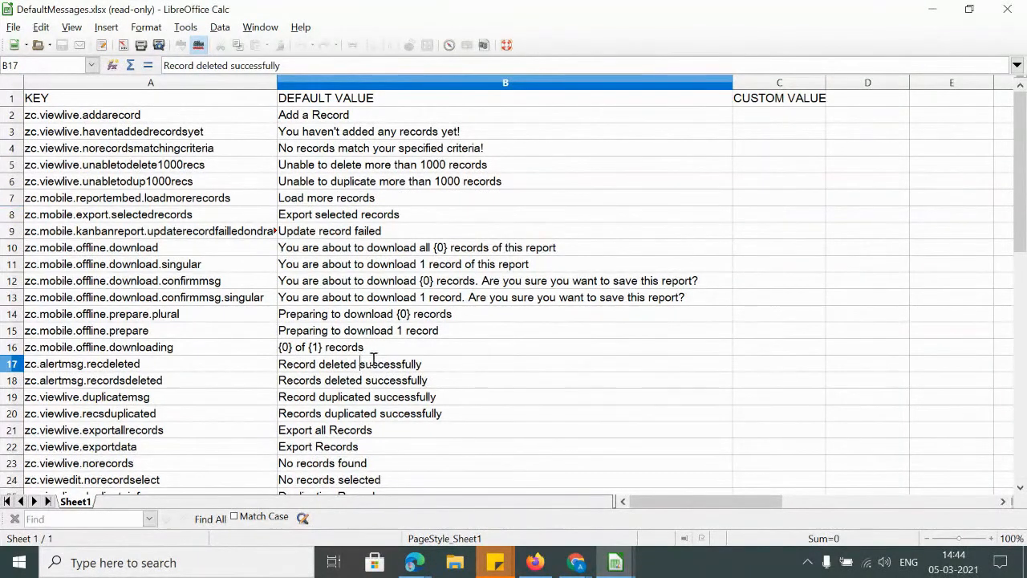
double_click(373, 361)
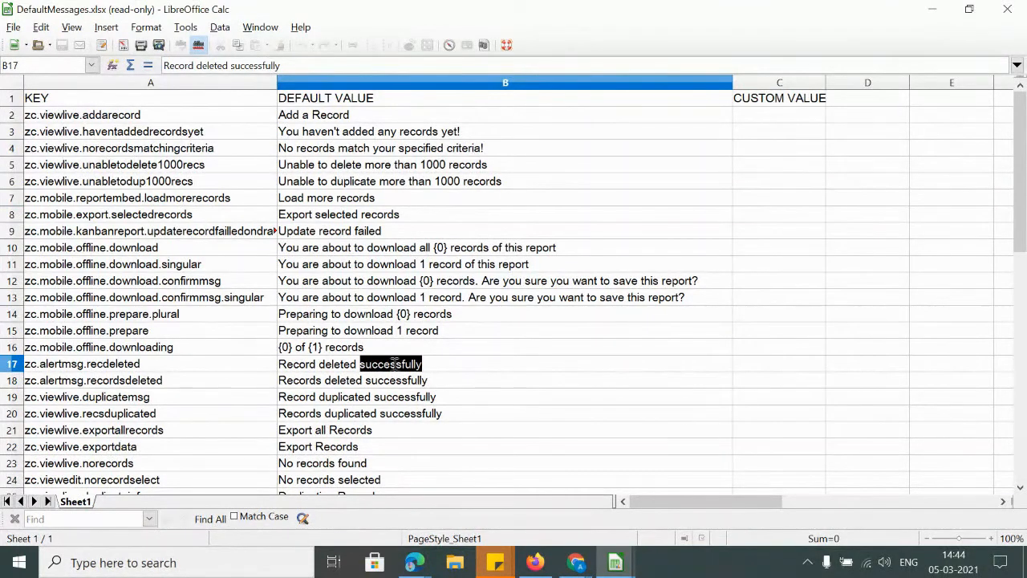
click(62, 365)
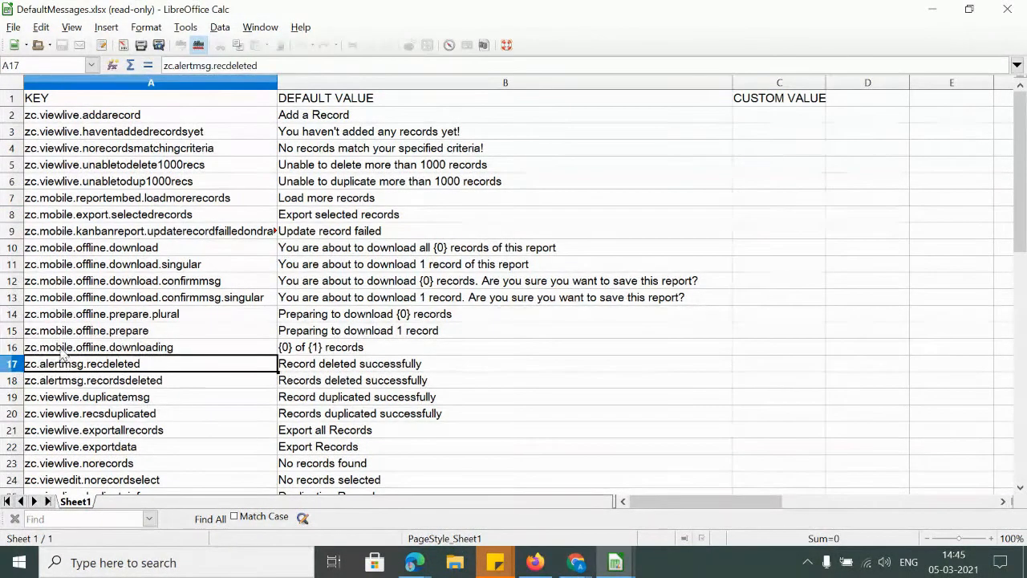
click(64, 354)
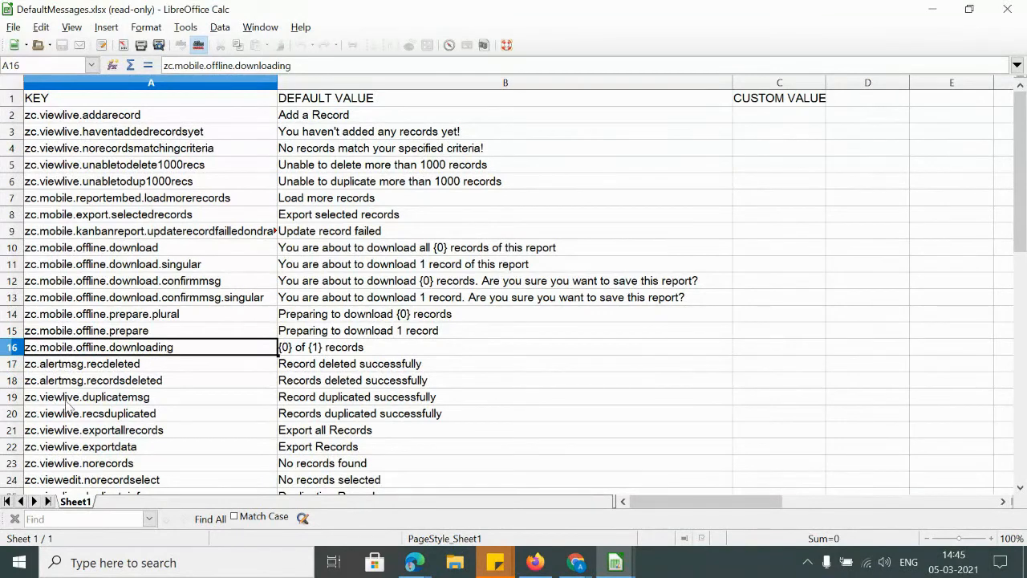
scroll(51, 392, down, 20)
scroll(66, 353, up, 15)
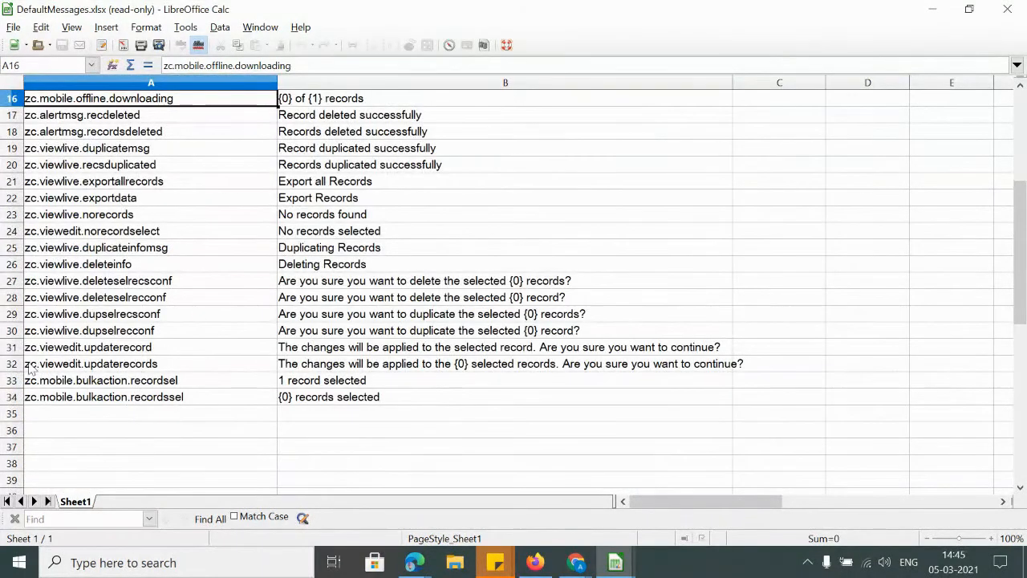
Switch between Calc and Firefox, ending on Zoho Creator's Customize messages upload panel
click(1022, 7)
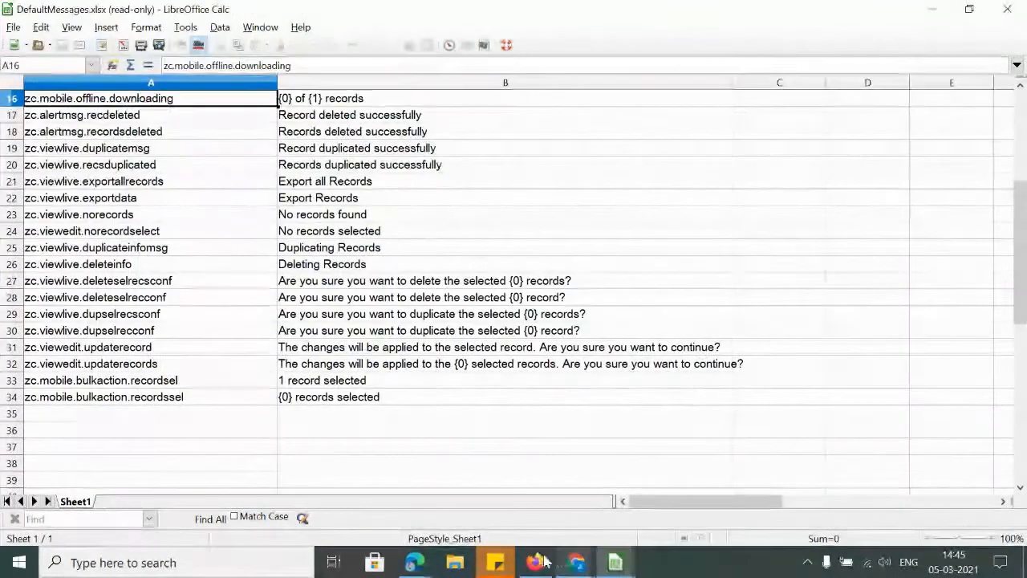
click(533, 562)
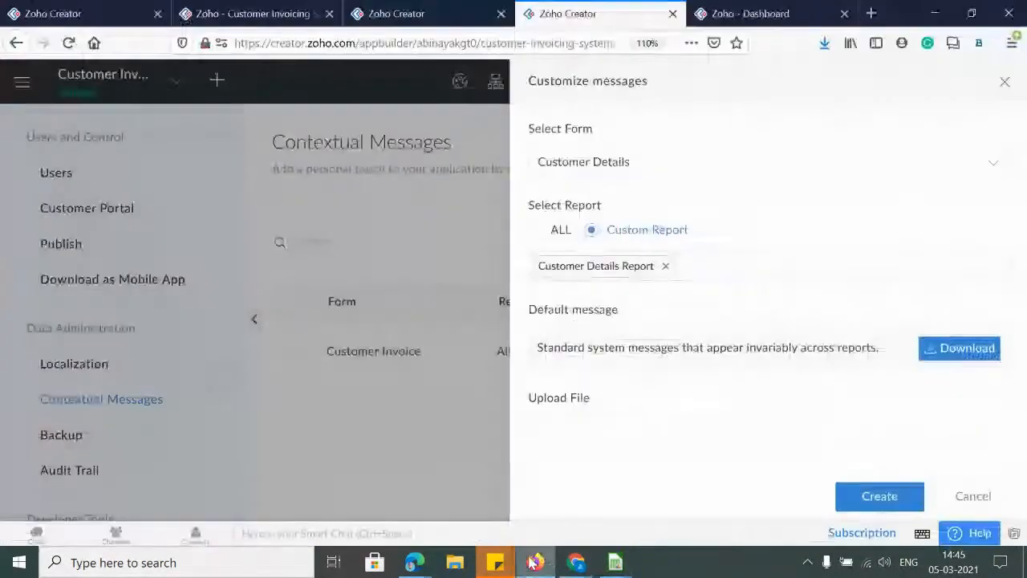
scroll(798, 338, down, 2)
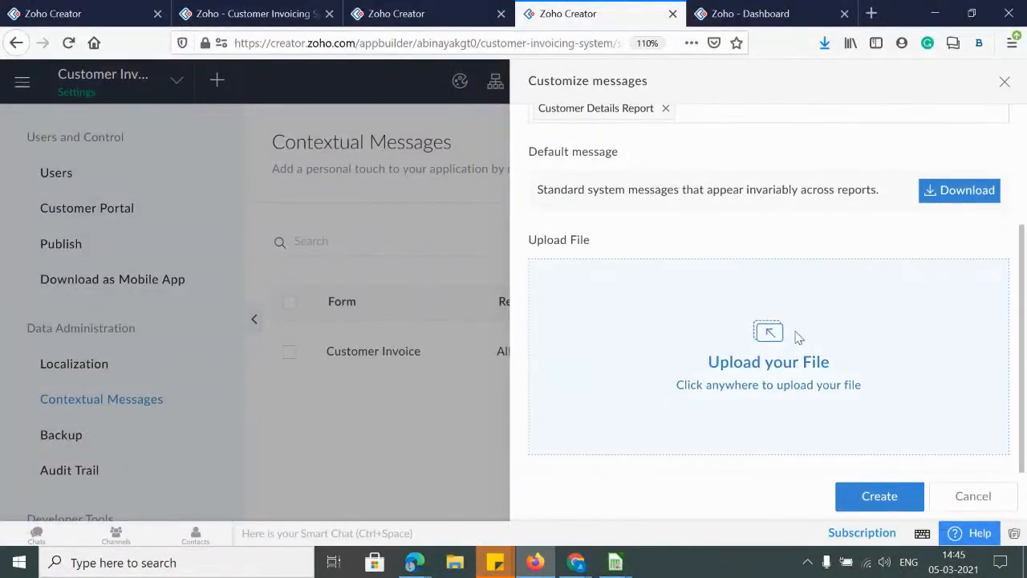
key(alt+Tab)
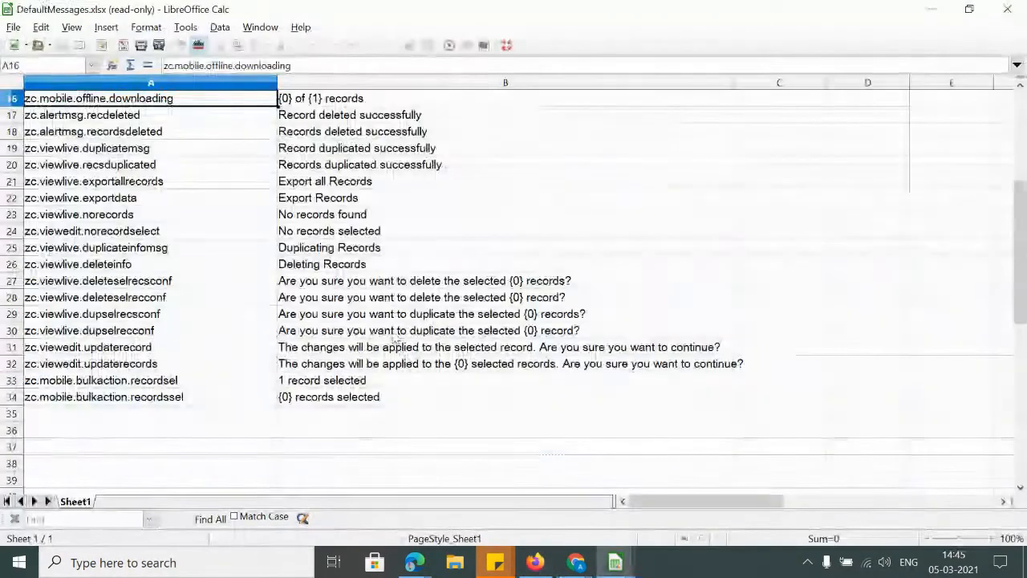
key(alt+Tab)
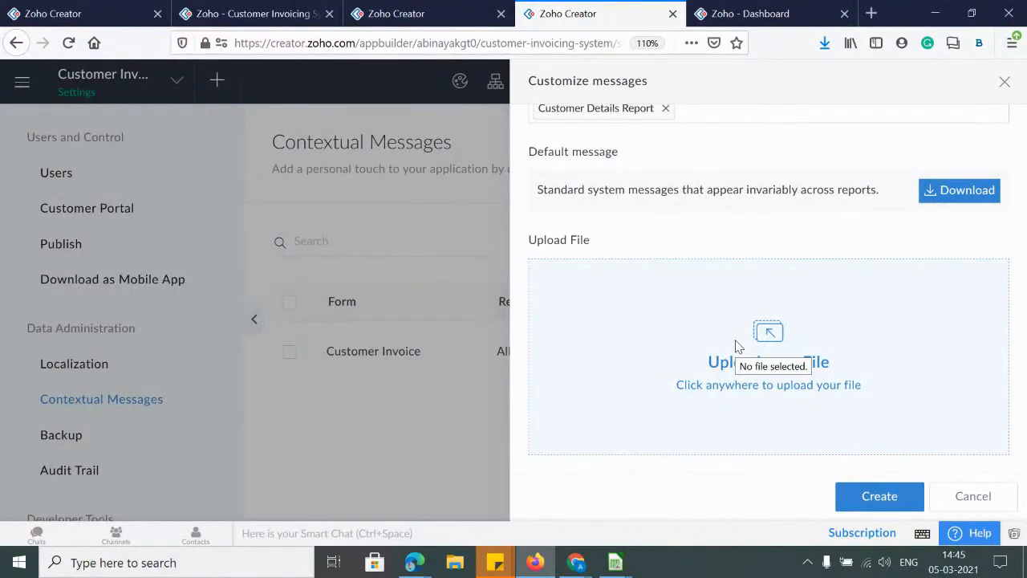
key(alt+Tab)
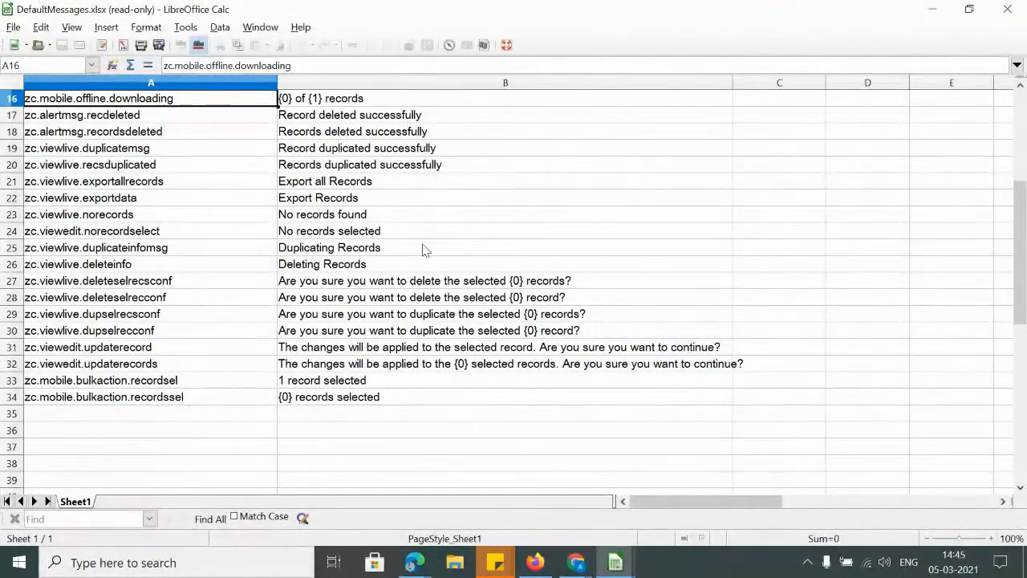
key(alt+Tab)
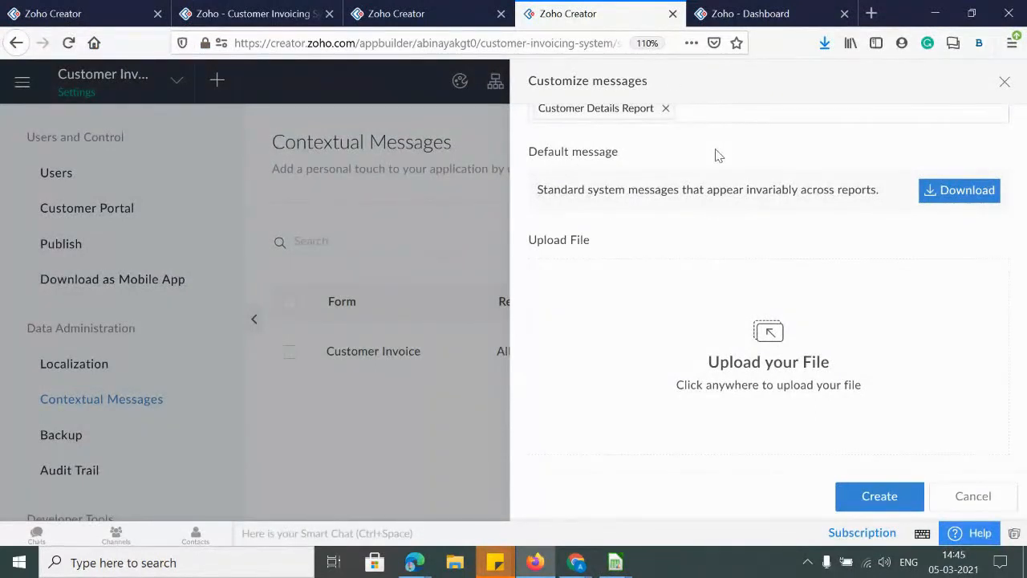
Close Customize messages and show the Backup page's Reschedule Backup dialog (weekly, Sunday 07:30 PM IST) at 90% zoom
click(1004, 83)
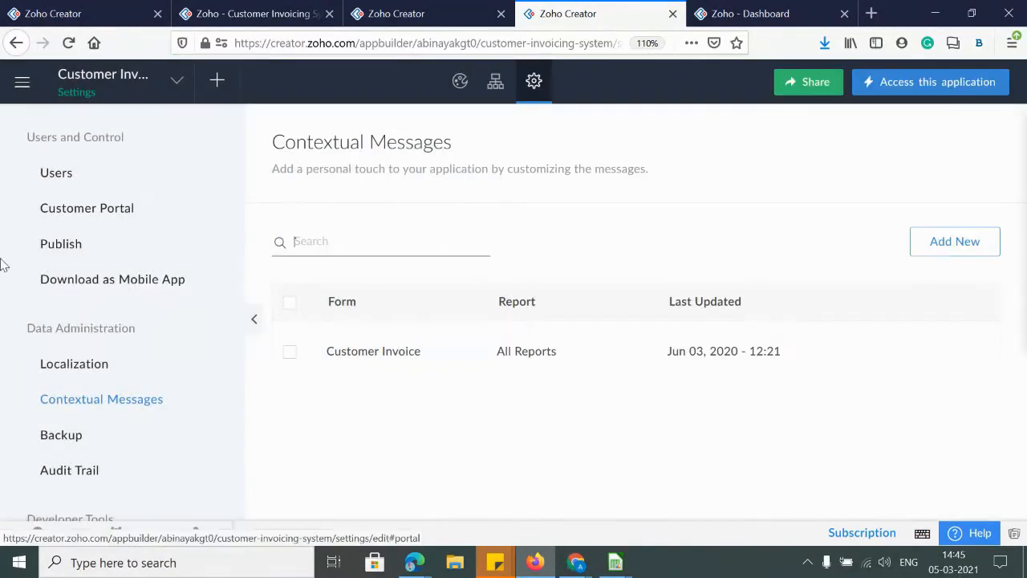
click(61, 438)
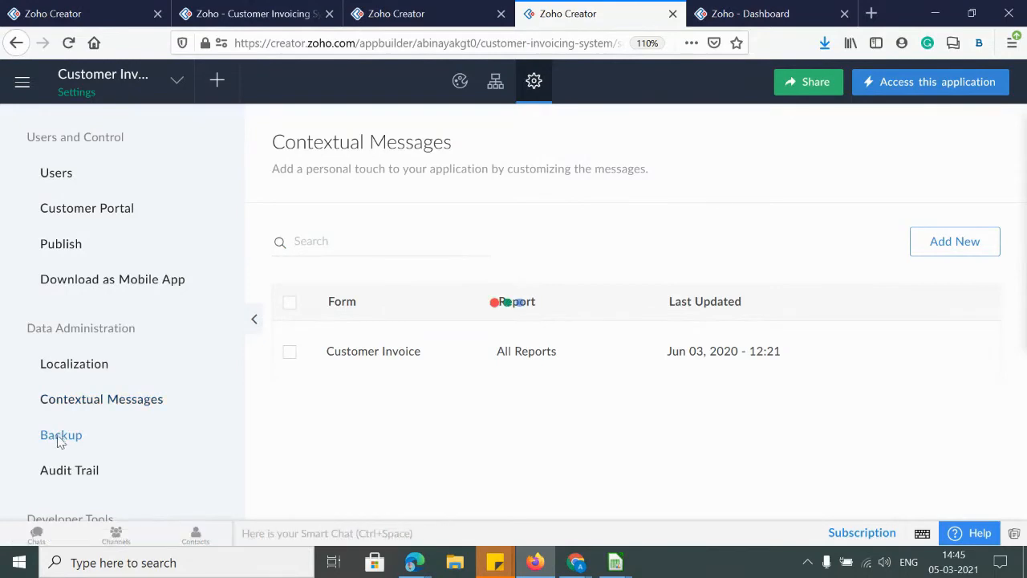
key(ctrl+minus)
key(ctrl+minus)
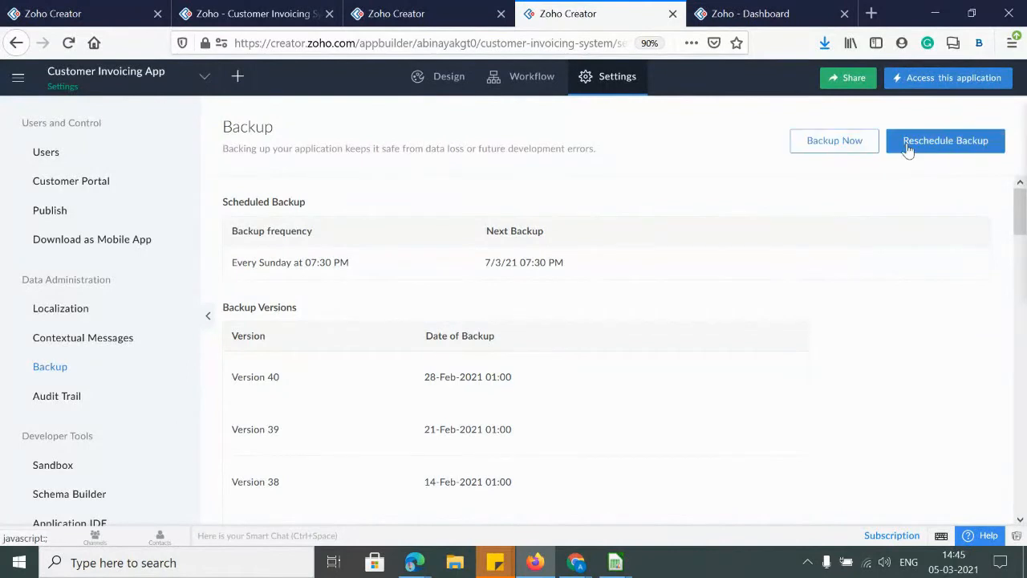
click(935, 150)
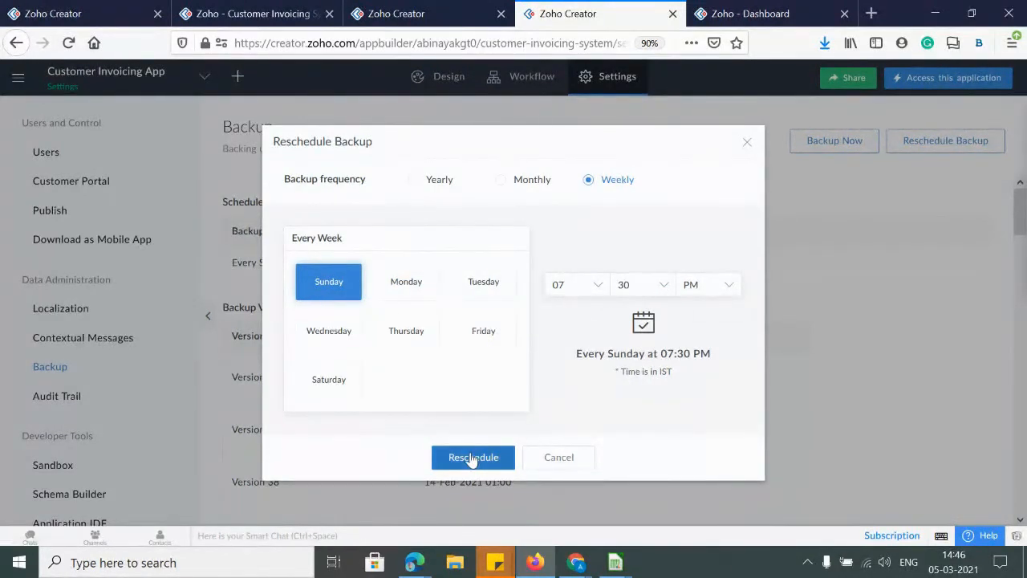
Dismiss the reschedule dialog unchanged and download the Version 40 backup
click(745, 142)
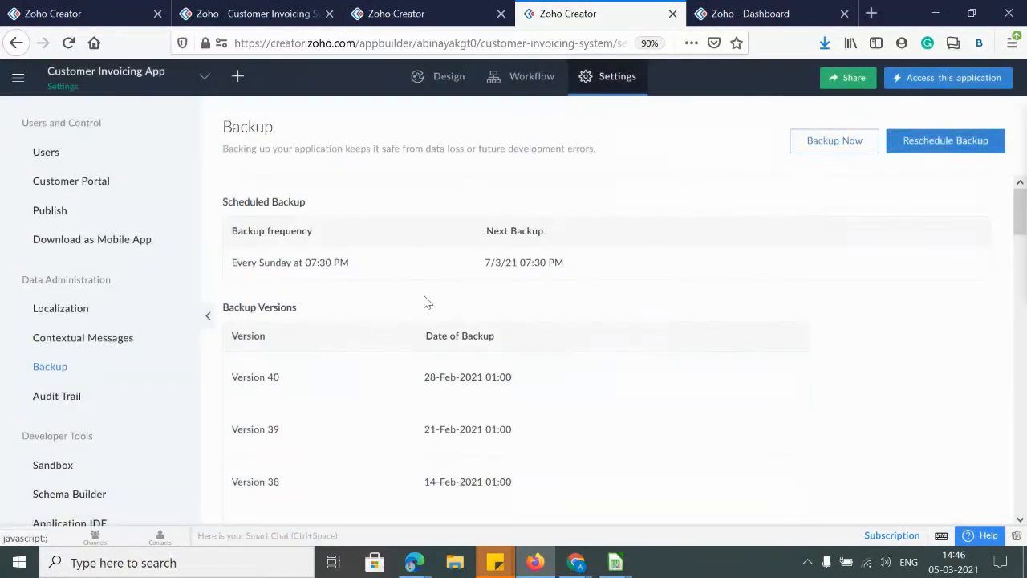
mouse_move(585, 375)
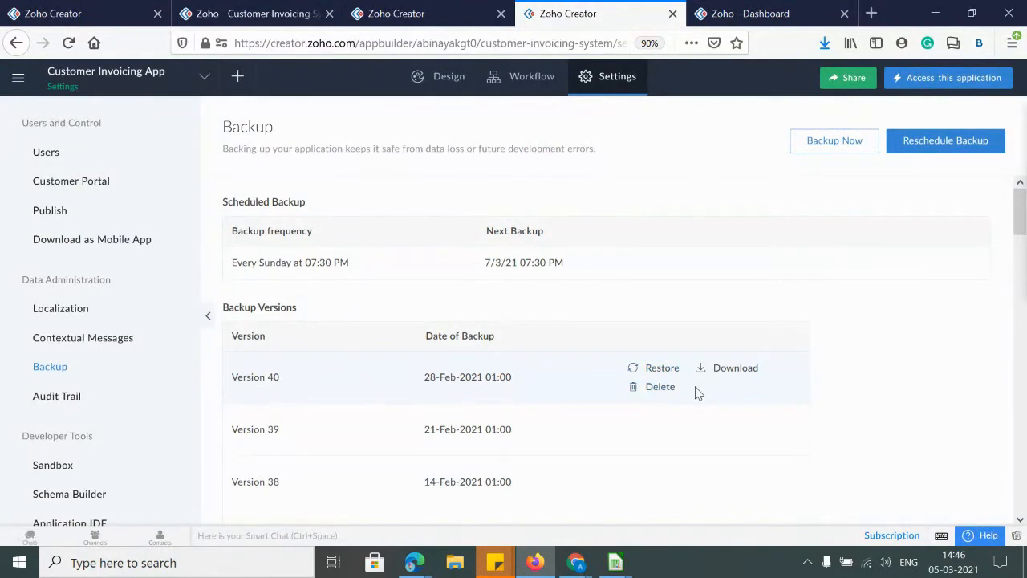
click(744, 377)
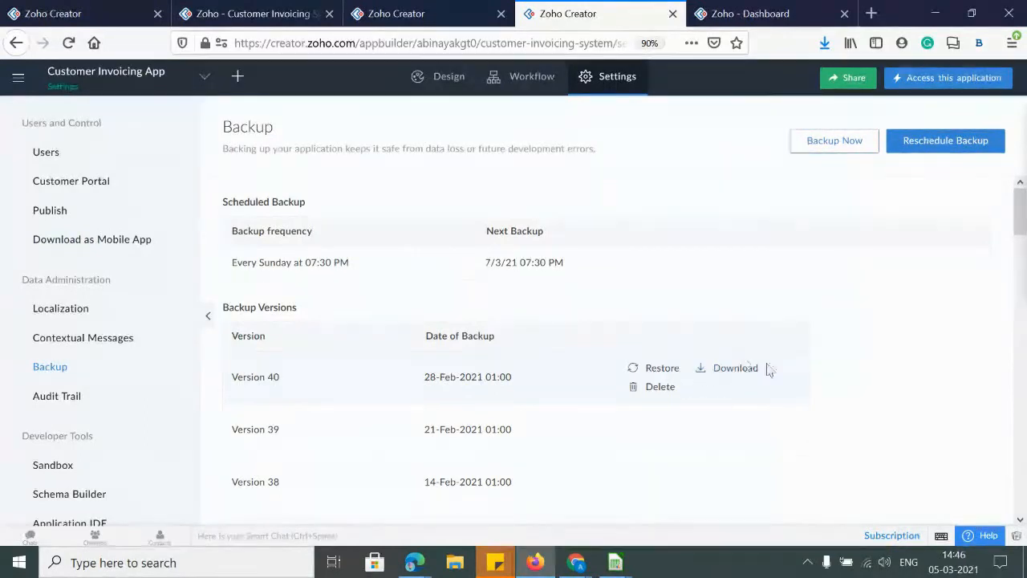
Open the Audit Trail settings page
scroll(705, 392, down, 20)
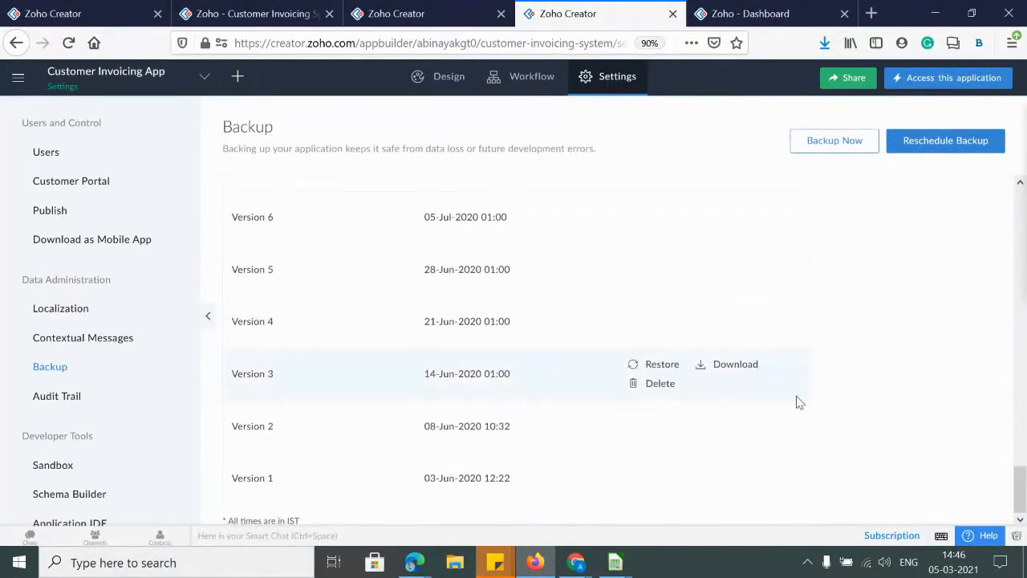
scroll(797, 401, up, 16)
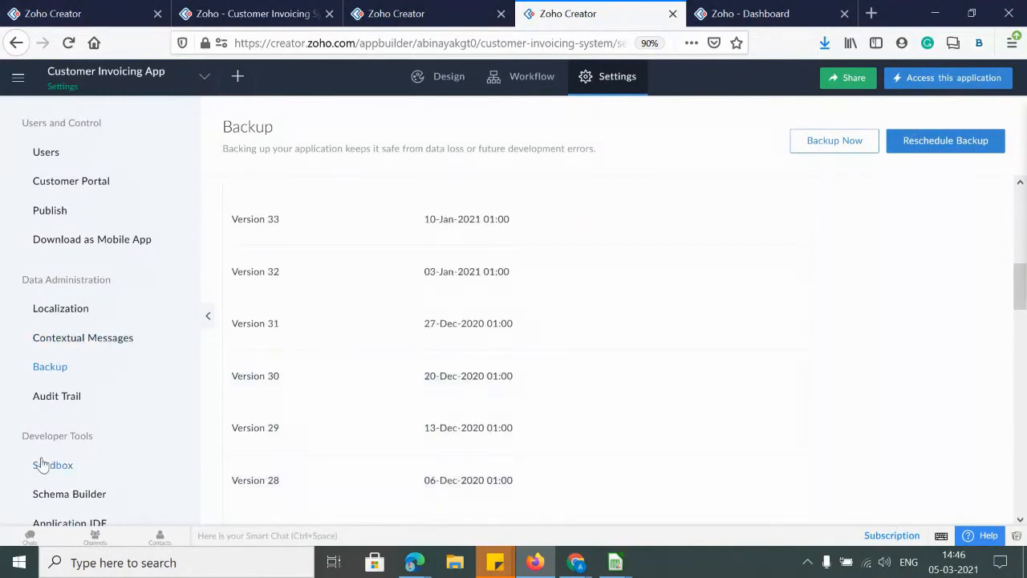
click(56, 401)
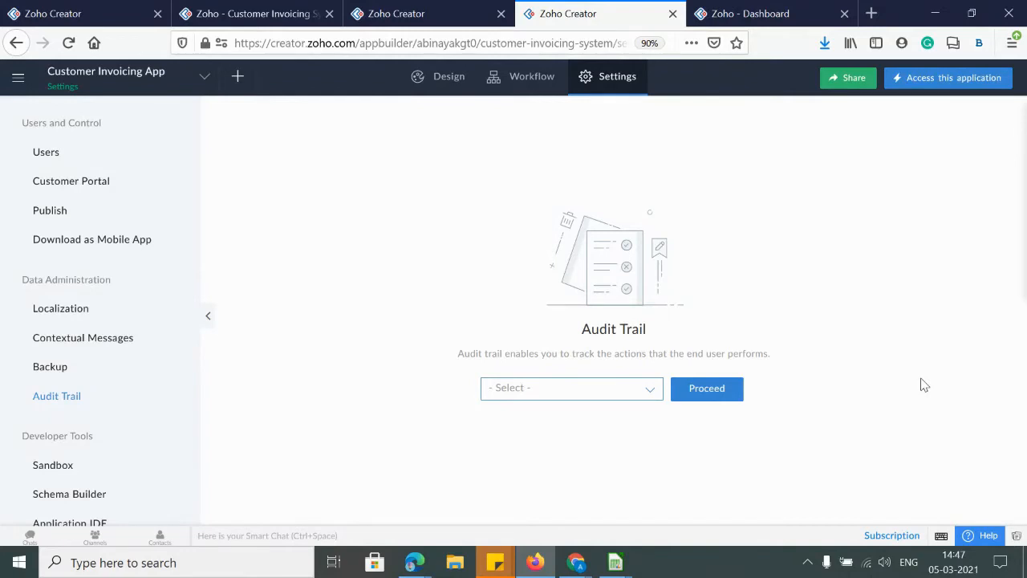
Load the Audit Trail for the Customer Invoice form at 100% zoom
click(598, 383)
click(527, 439)
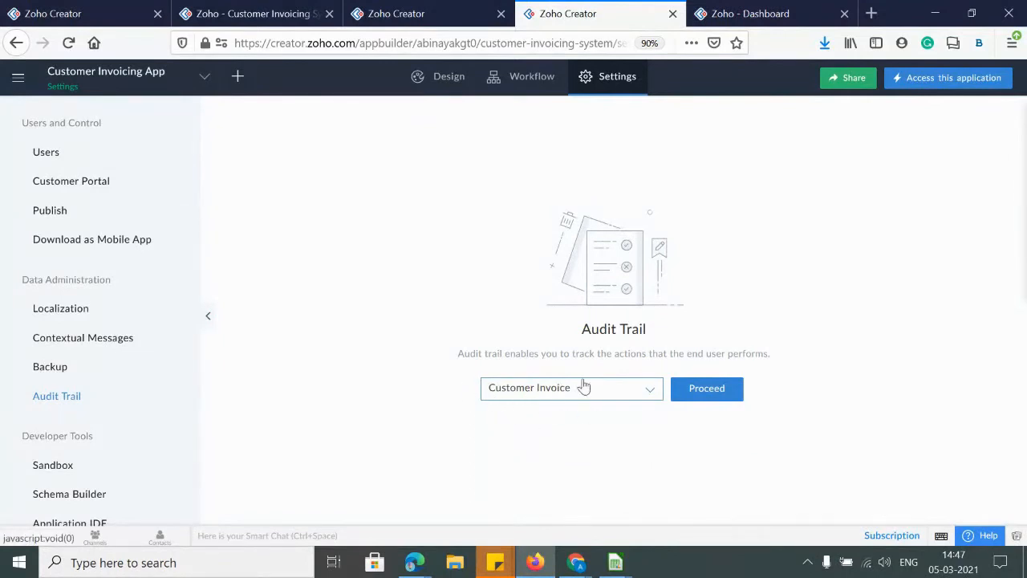
click(695, 397)
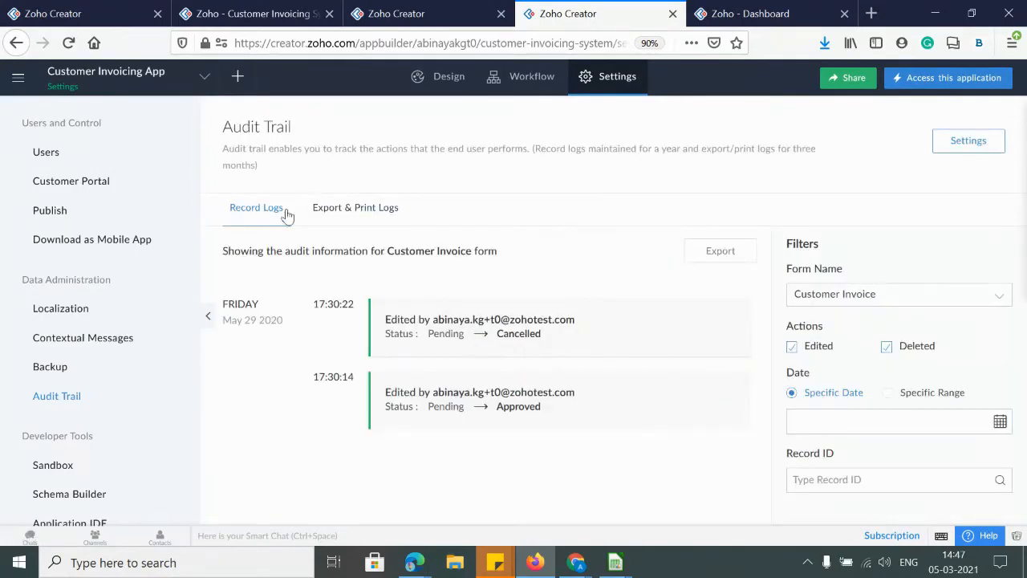
key(ctrl+0)
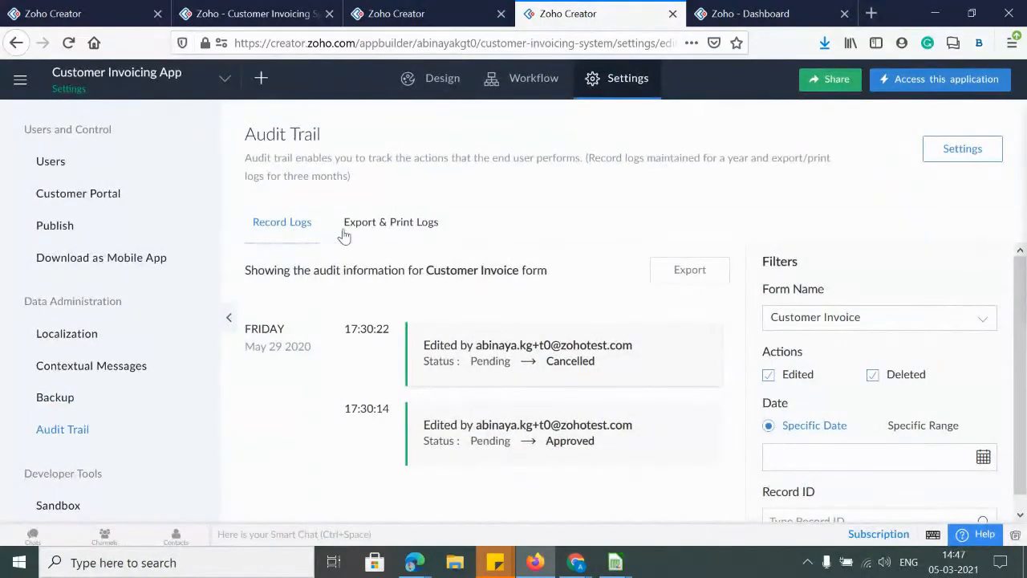
Compare Export & Print Logs with Record Logs listing the two May 29 2020 status edits
click(384, 230)
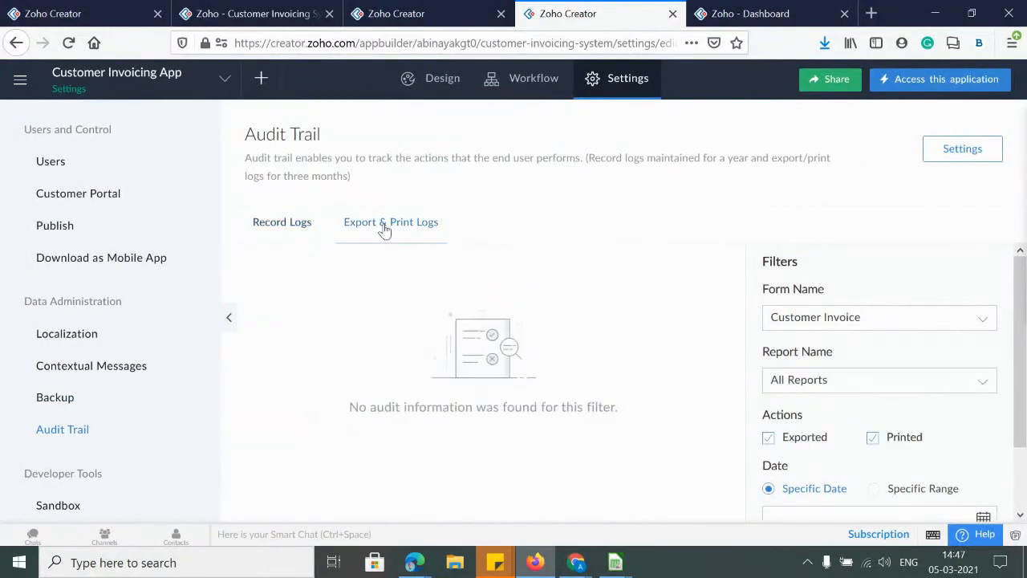
click(286, 240)
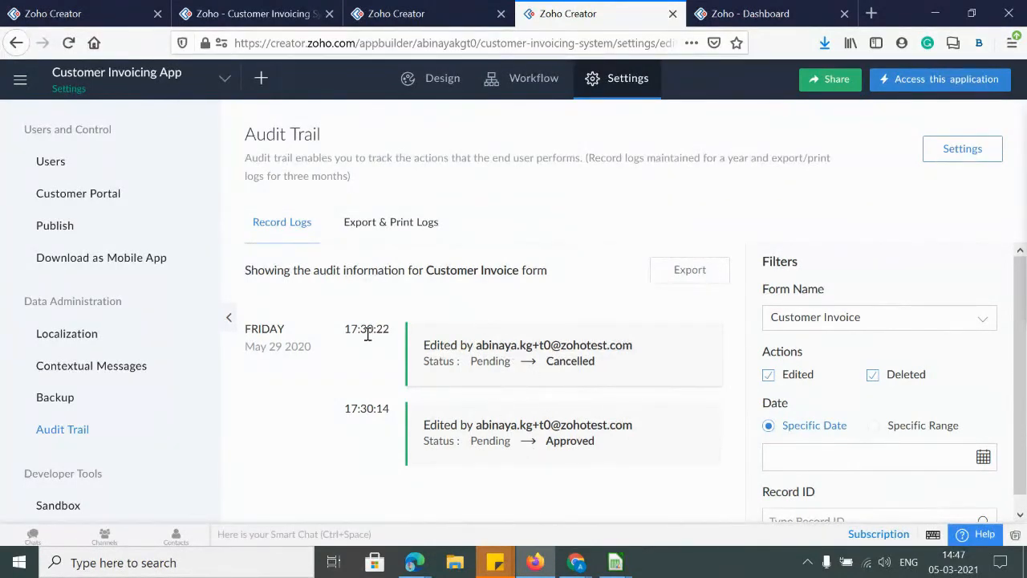
drag(337, 334, 387, 328)
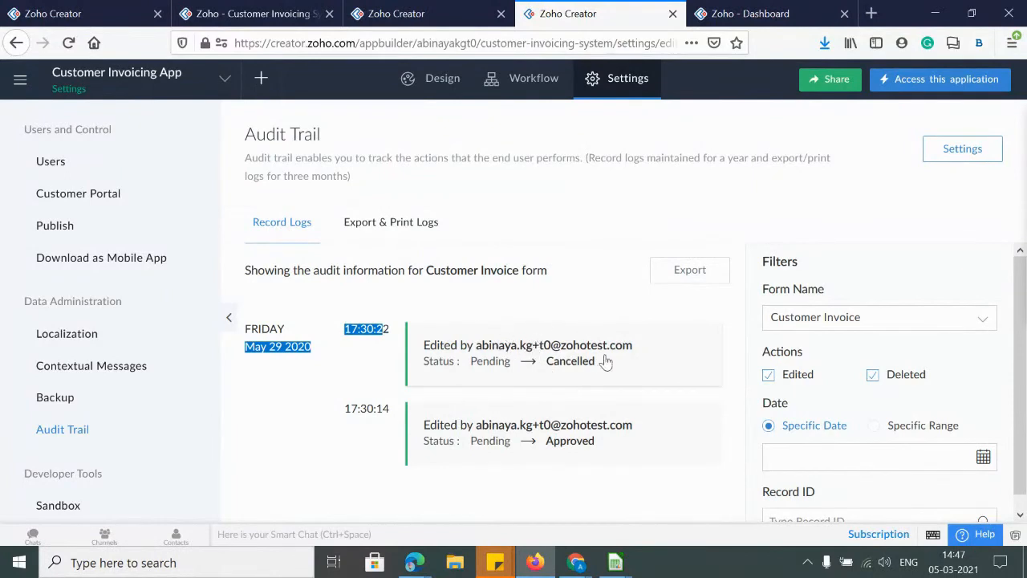
click(374, 228)
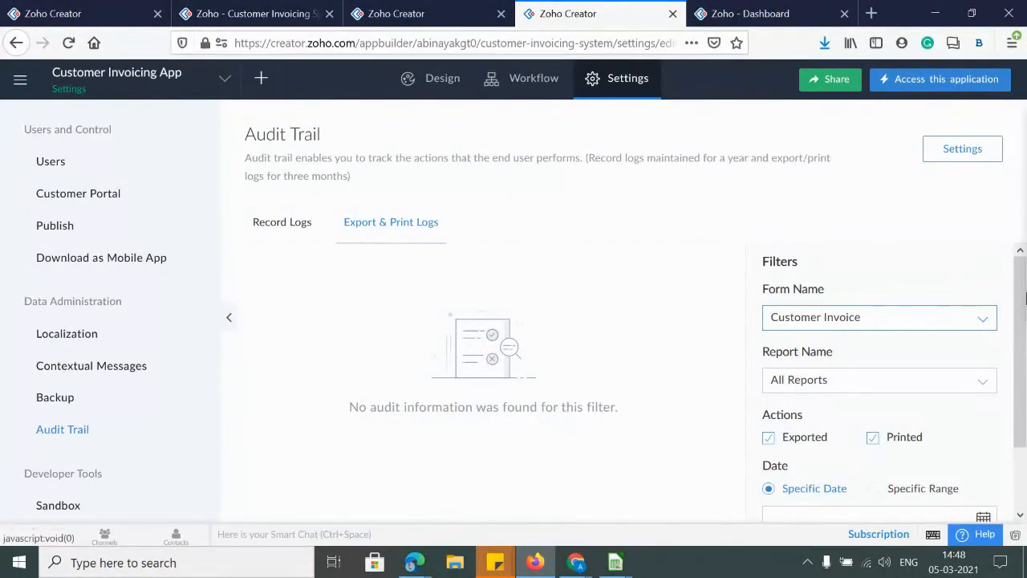
scroll(852, 286, down, 1)
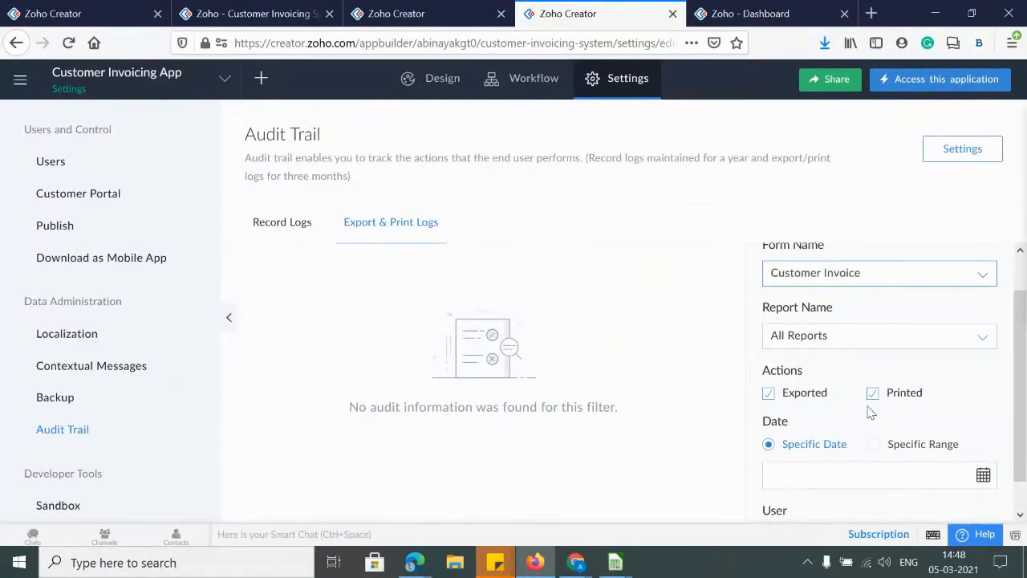
scroll(880, 438, down, 1)
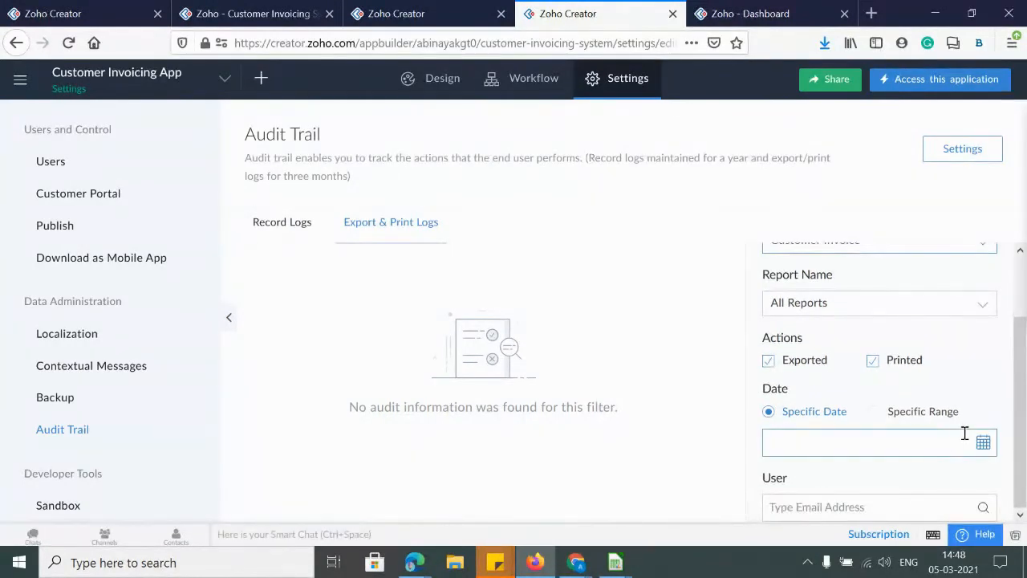
click(280, 225)
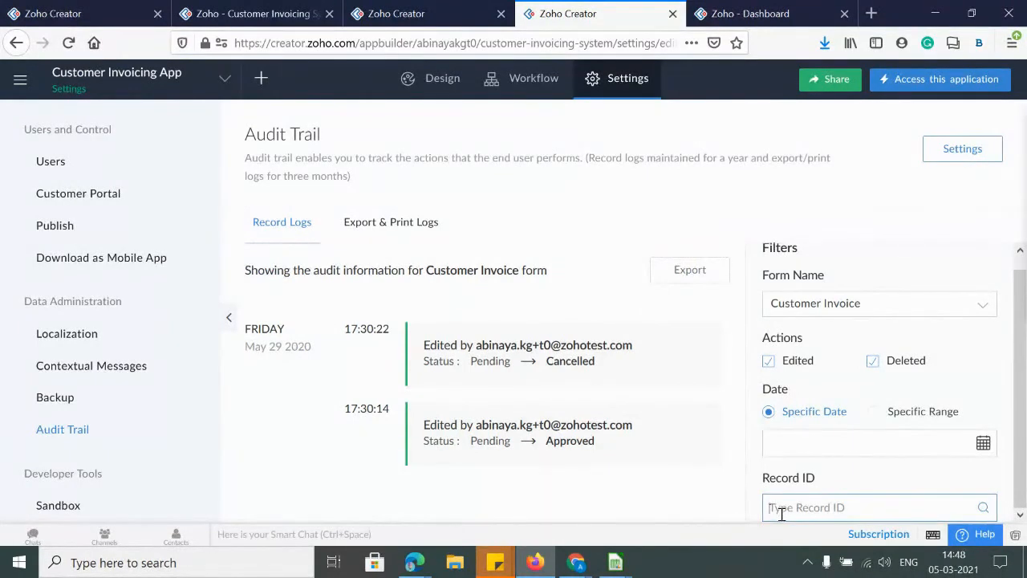
Open the All Inventories report in the Customer Invoicing App editor
click(405, 12)
click(305, 16)
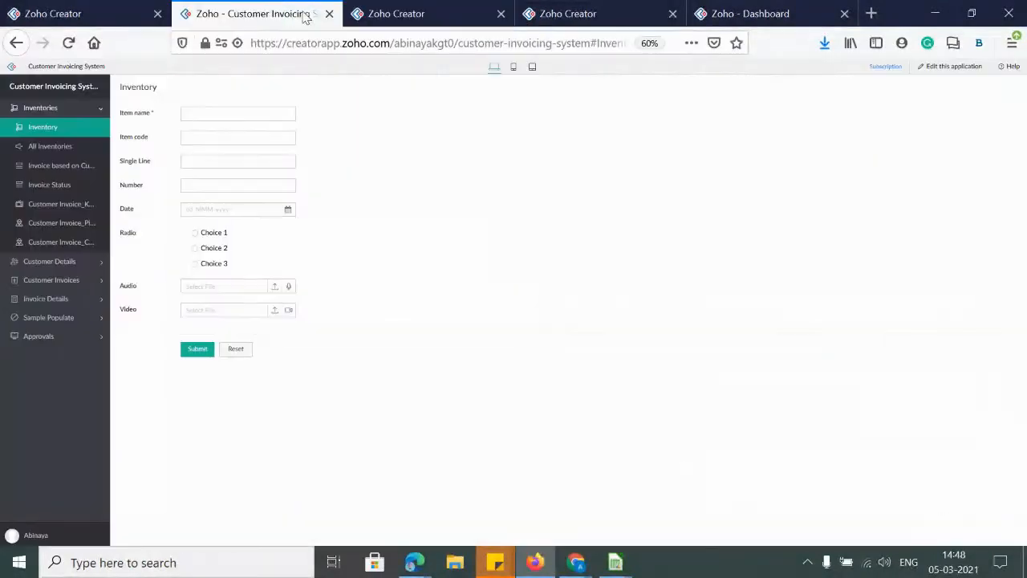
click(922, 68)
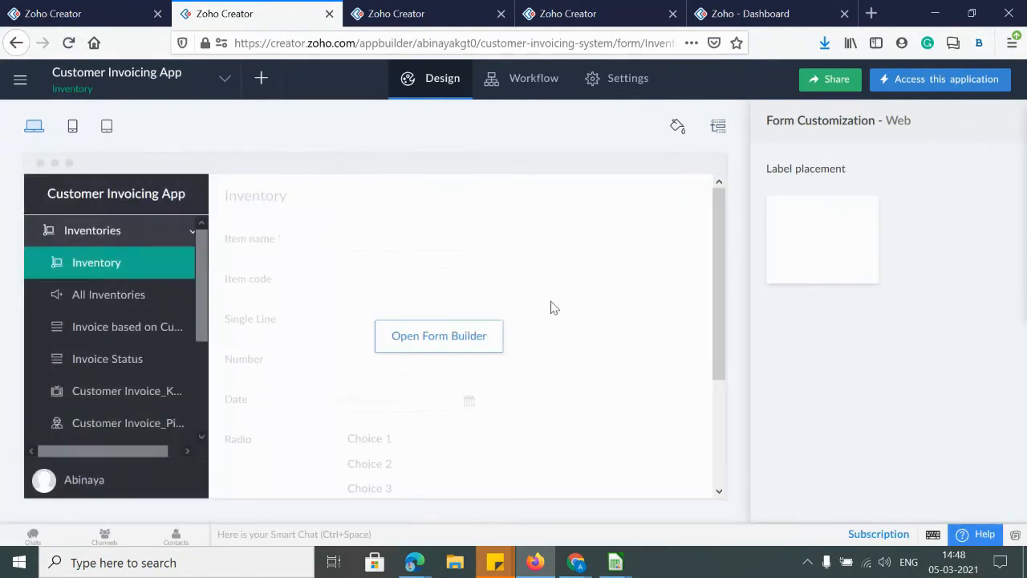
click(77, 295)
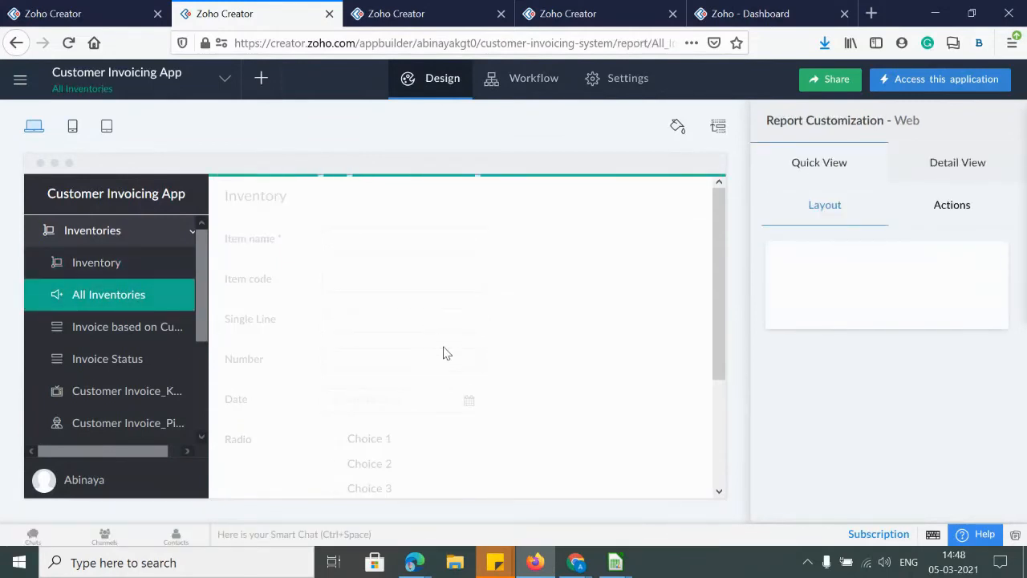
Browse the report's Add Fields list without adding anything, then return to the Audit Trail tab
click(458, 321)
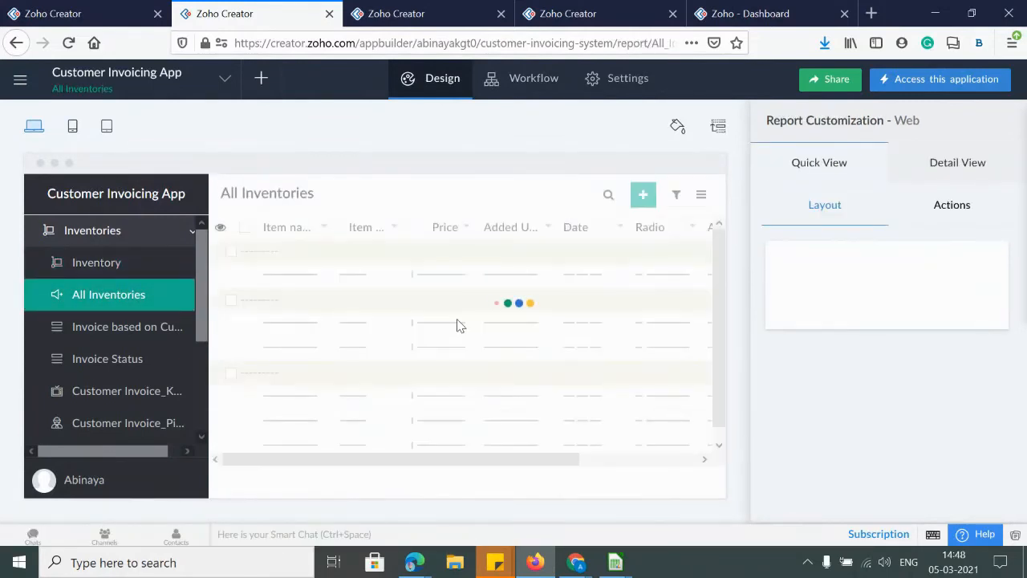
scroll(310, 305, down, 3)
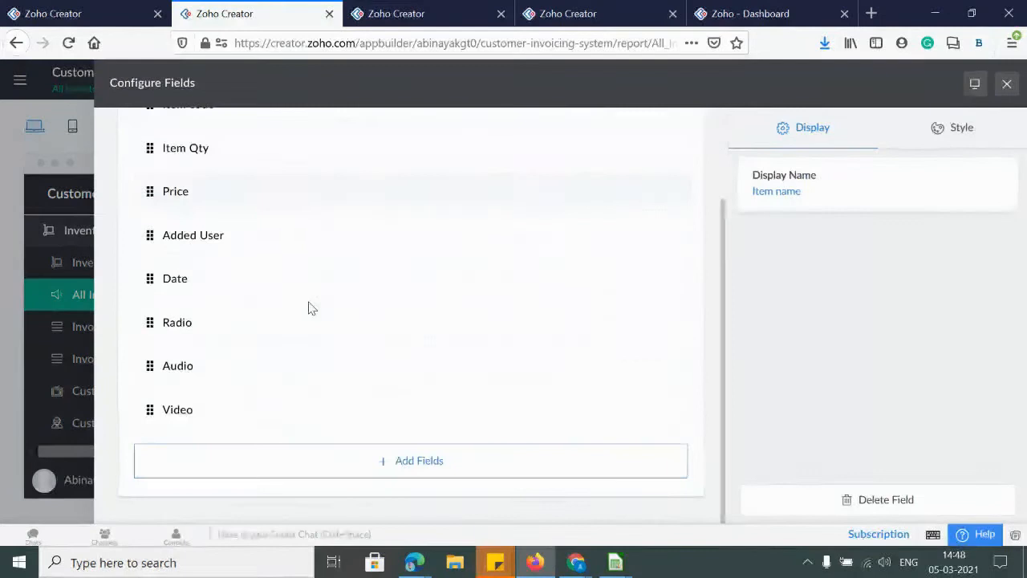
click(267, 468)
scroll(264, 433, down, 1)
scroll(259, 438, up, 1)
scroll(401, 401, down, 1)
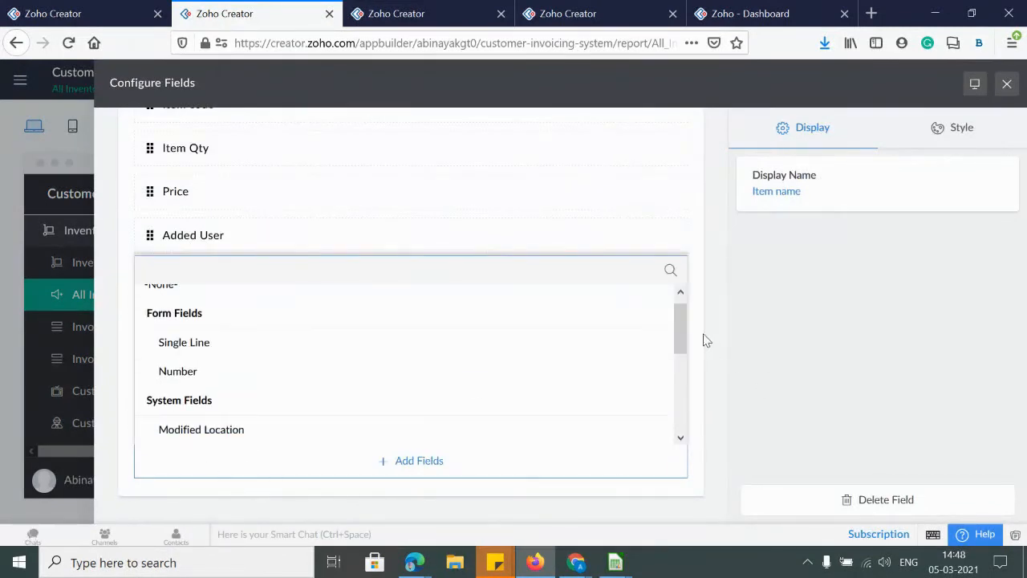
drag(686, 343, 688, 421)
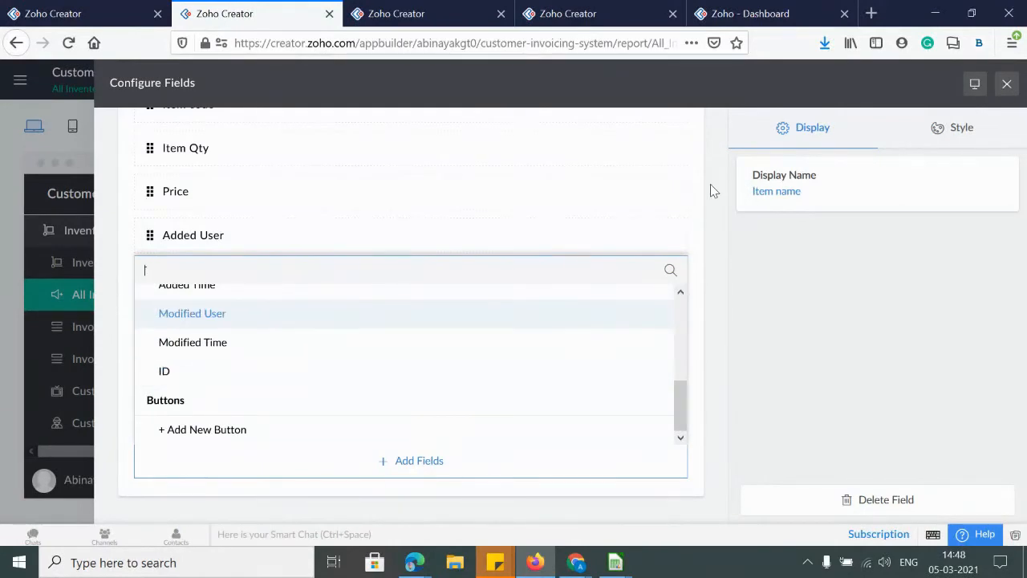
scroll(235, 374, up, 1)
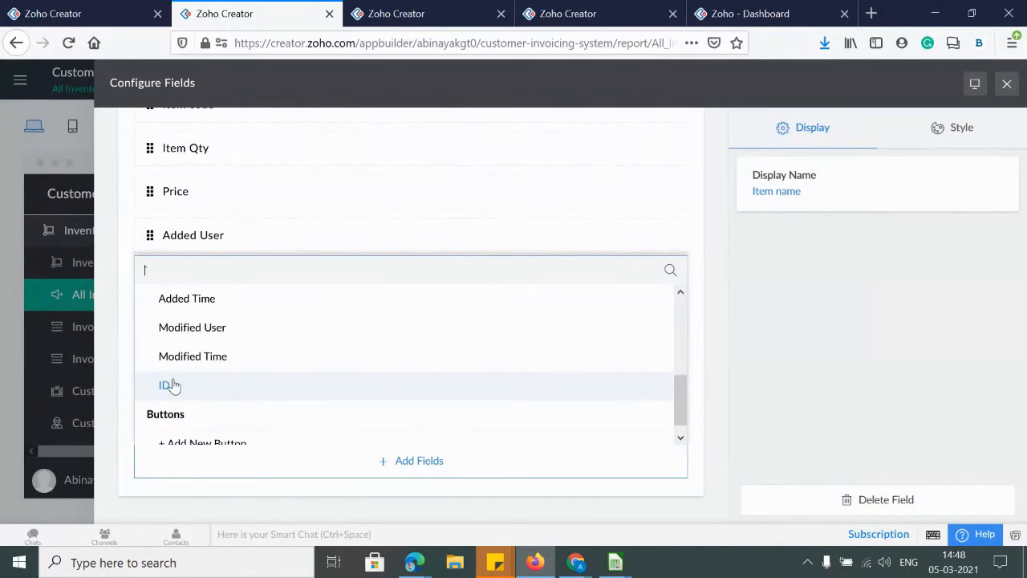
click(896, 304)
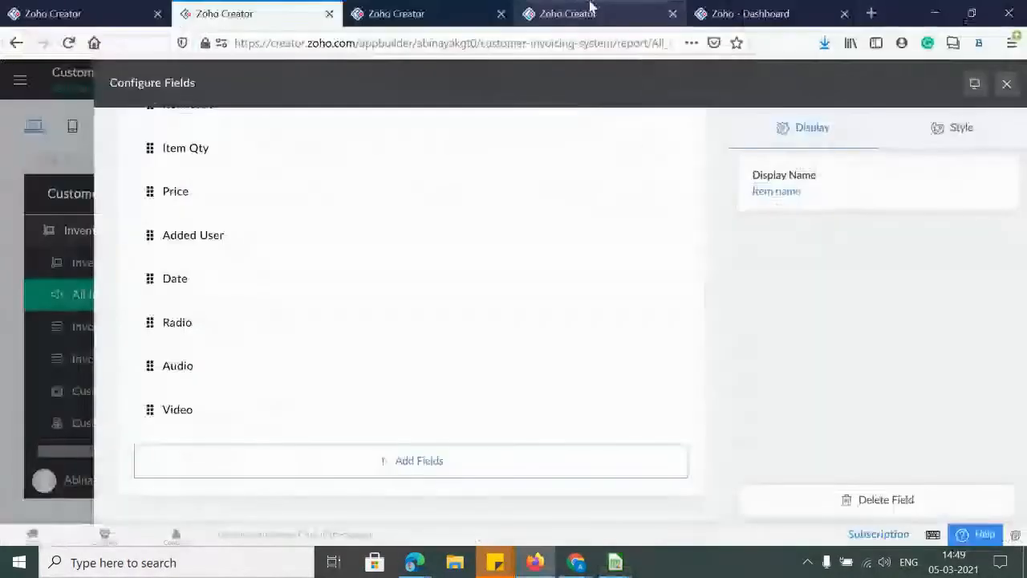
click(590, 9)
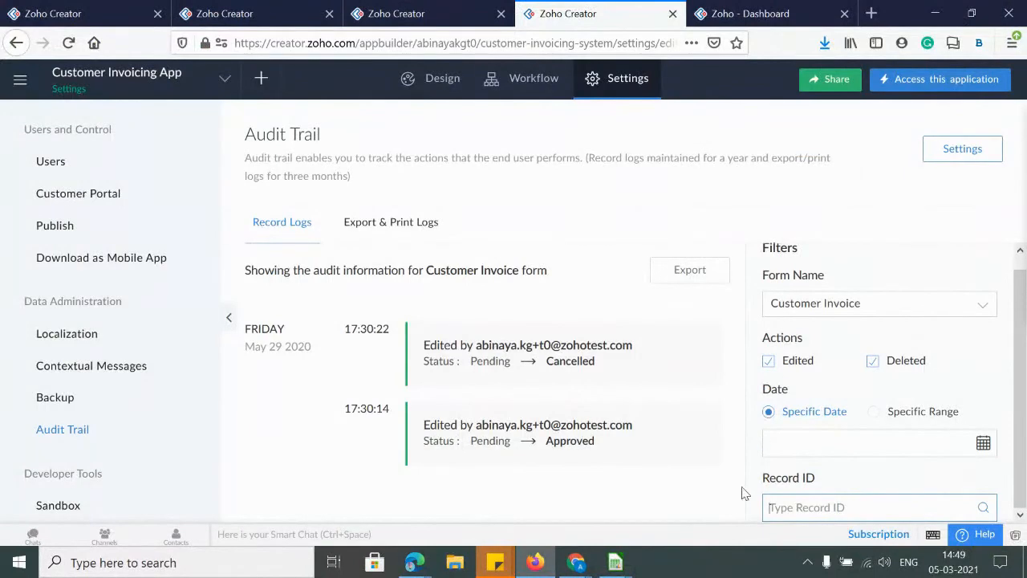
Glance at the Export & Print Logs, then go to the Sandbox settings page
click(384, 226)
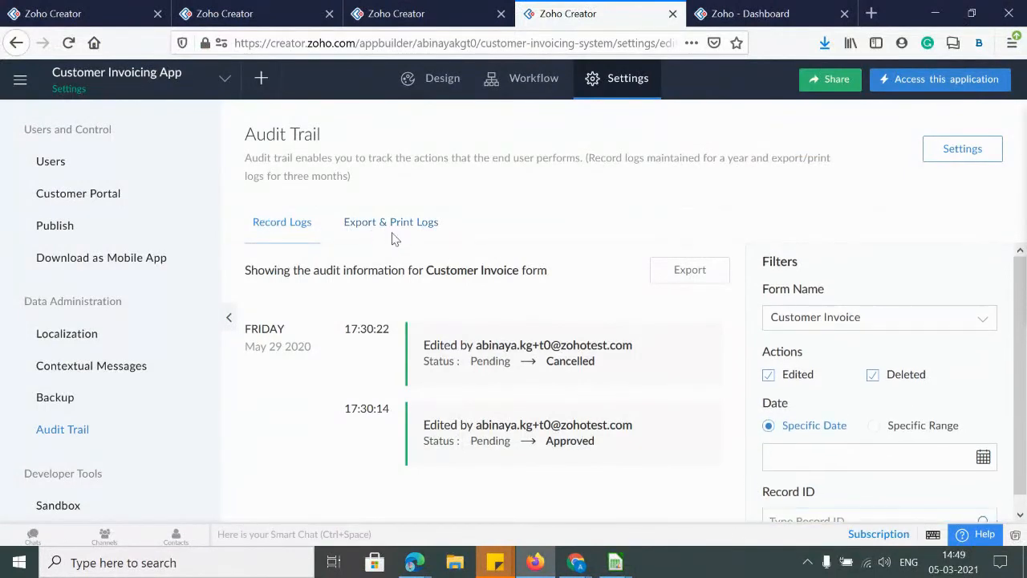
click(311, 227)
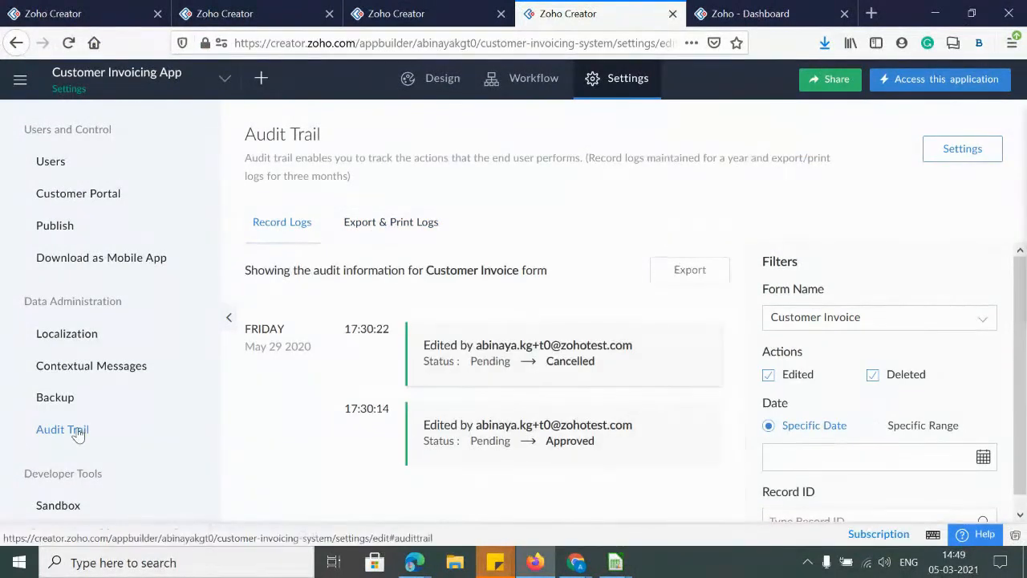
scroll(78, 434, down, 3)
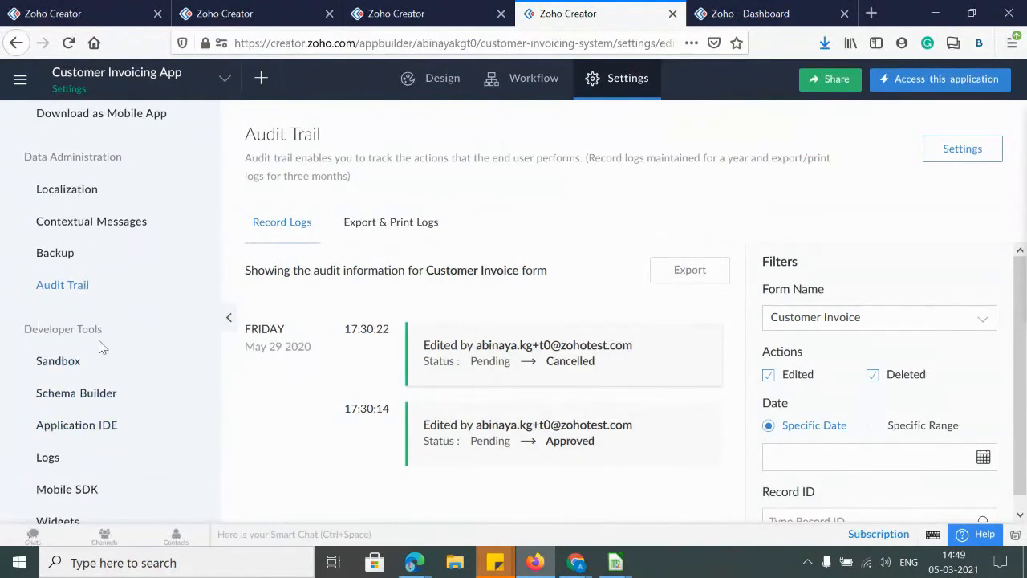
click(63, 365)
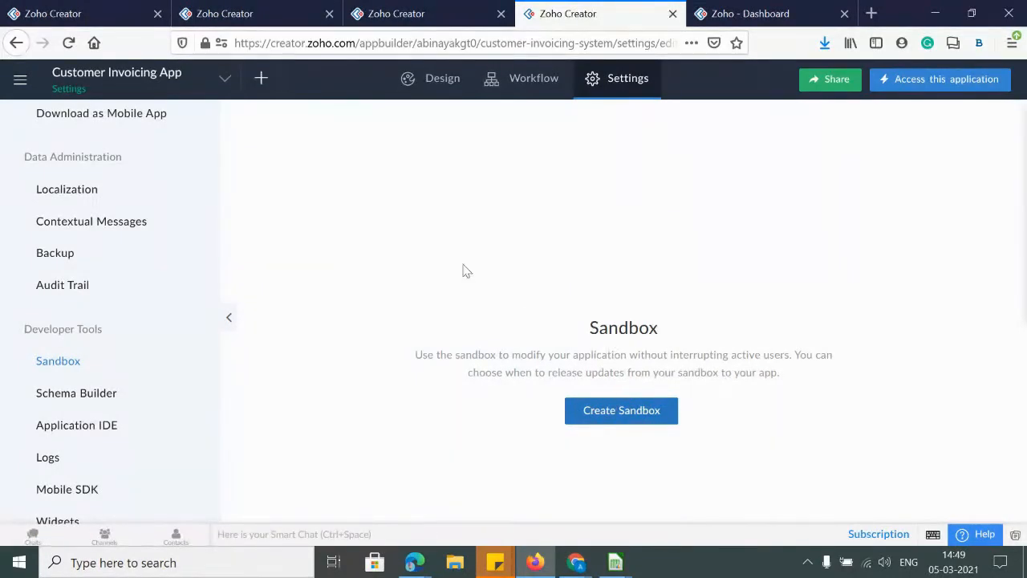
Create a sandbox for the Customer Invoicing App and confirm with Yes
right_click(614, 413)
click(601, 417)
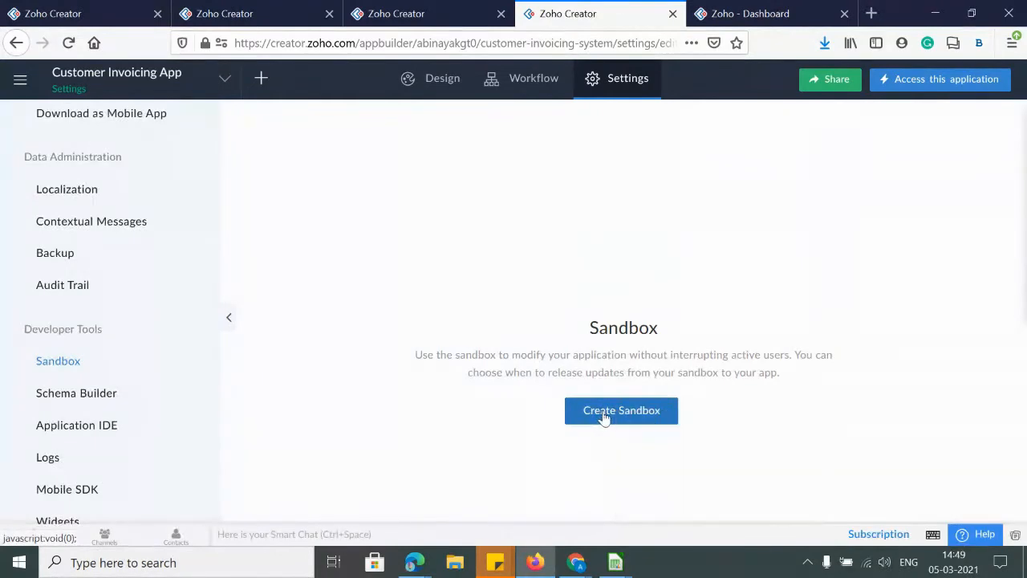
click(462, 369)
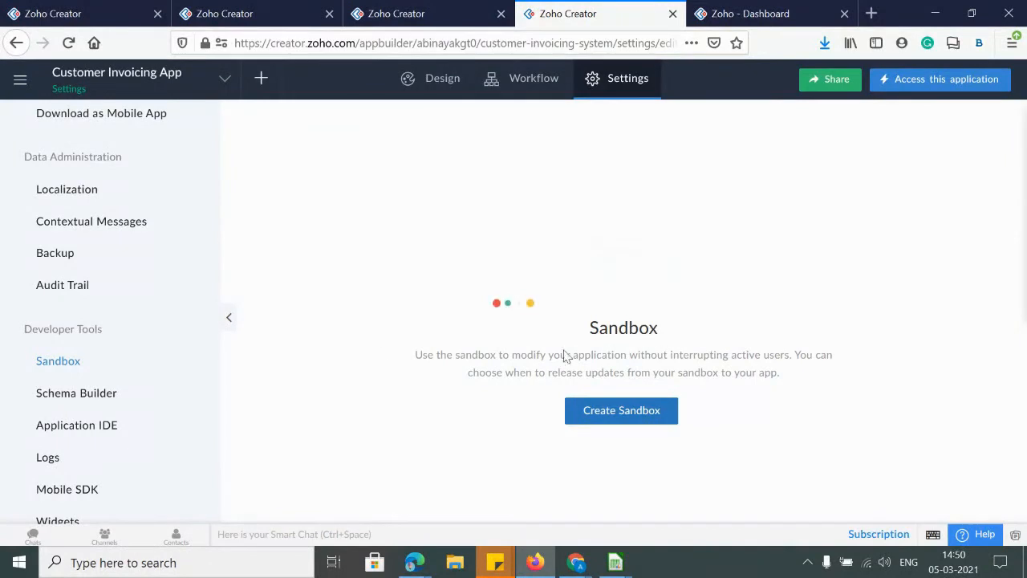
click(66, 419)
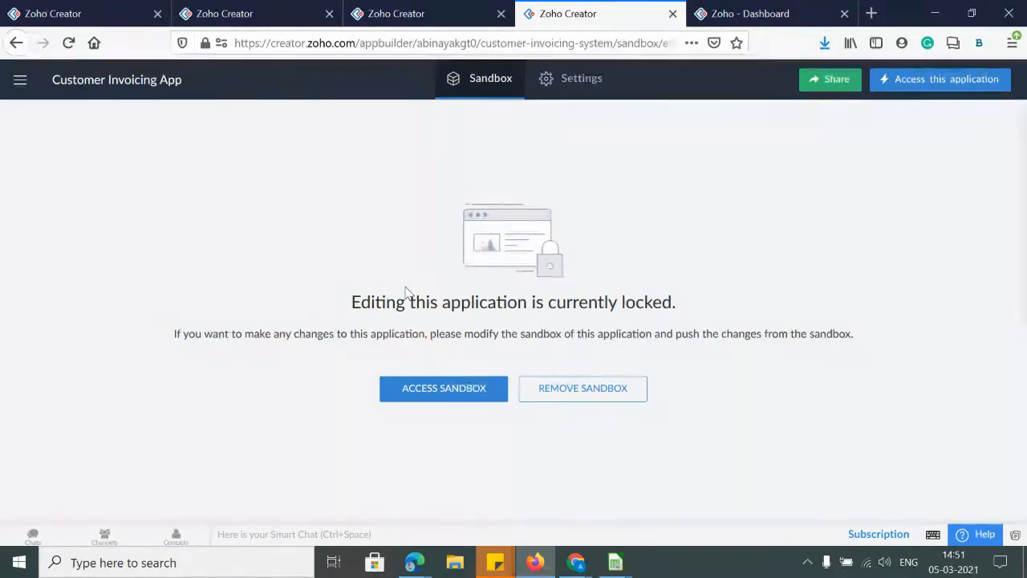
Open the sandbox in a new tab and switch to its editor
click(421, 392)
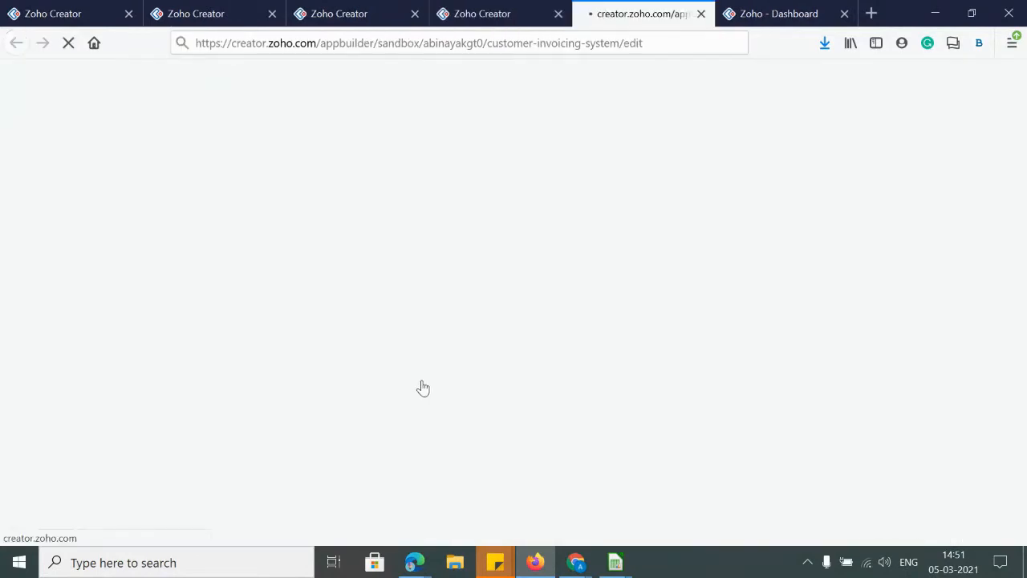
click(481, 18)
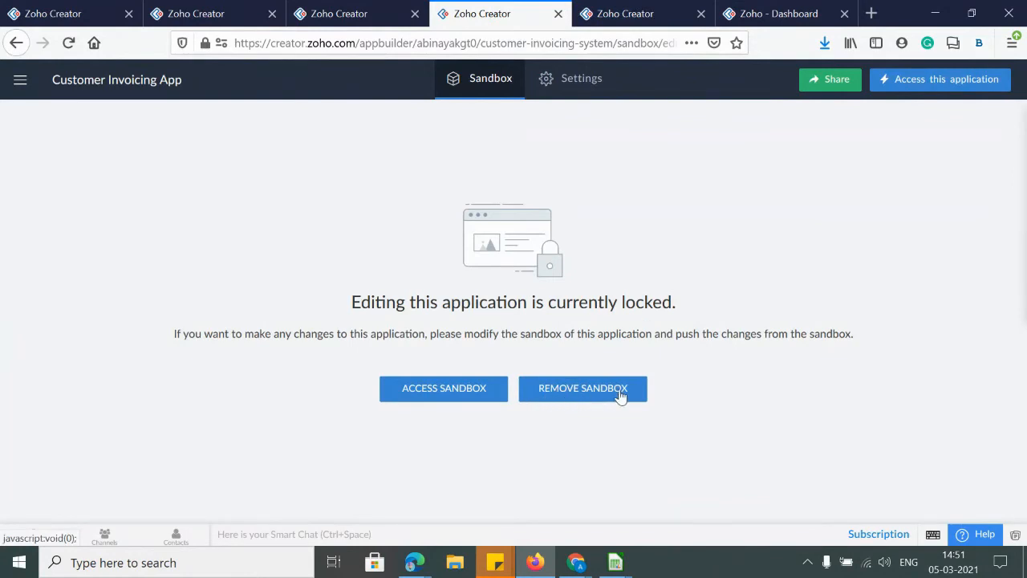
click(618, 16)
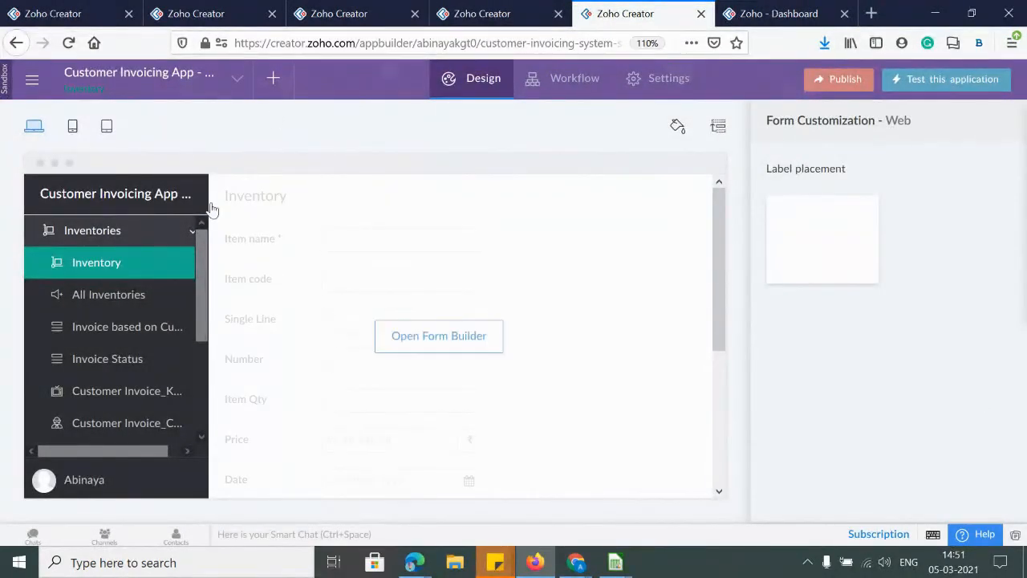
Zoom the sandbox to 90% and show the Inventory form with its label placement layouts
key(ctrl+minus)
key(ctrl+minus)
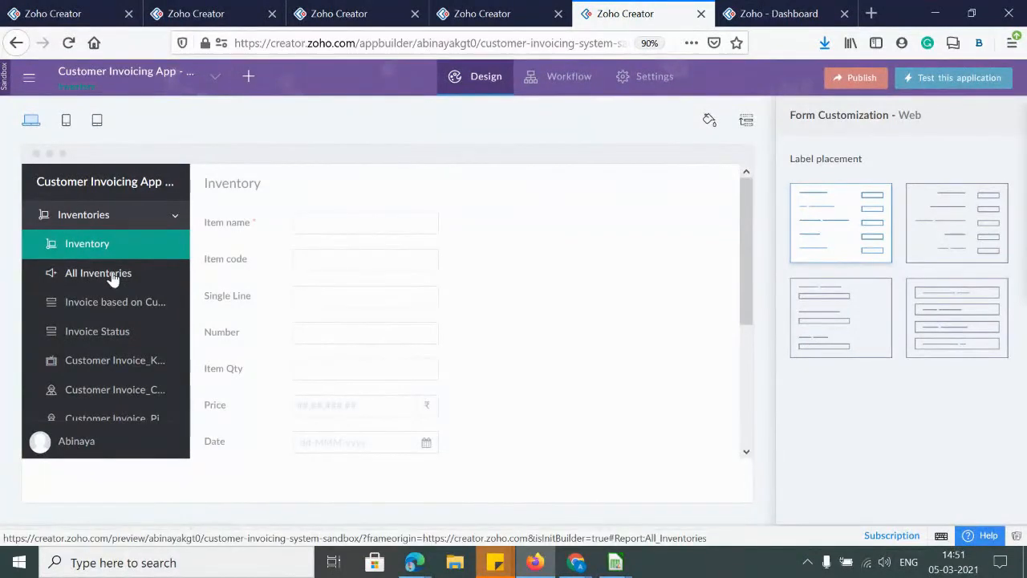
click(67, 244)
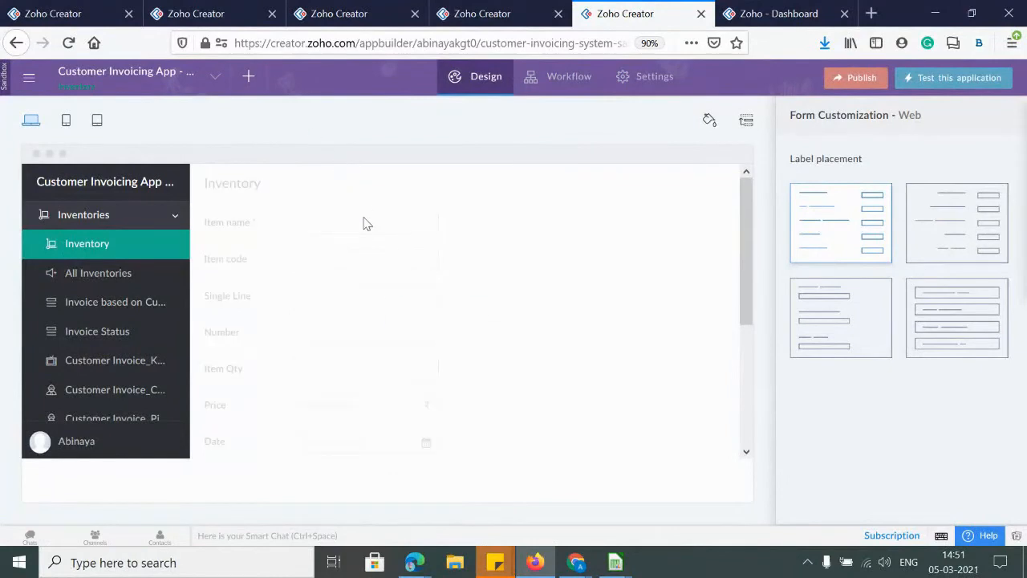
mouse_move(378, 326)
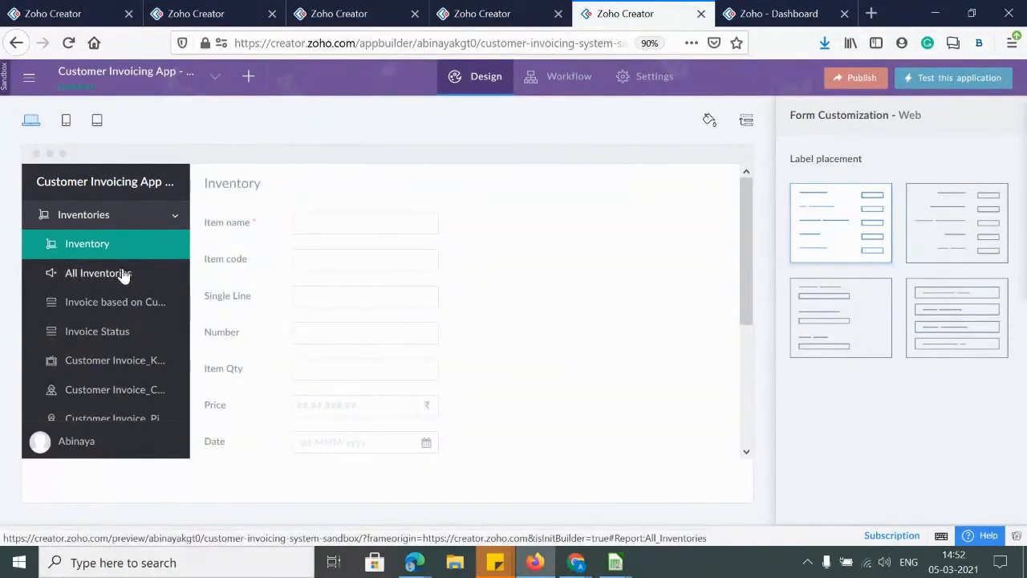
mouse_move(484, 237)
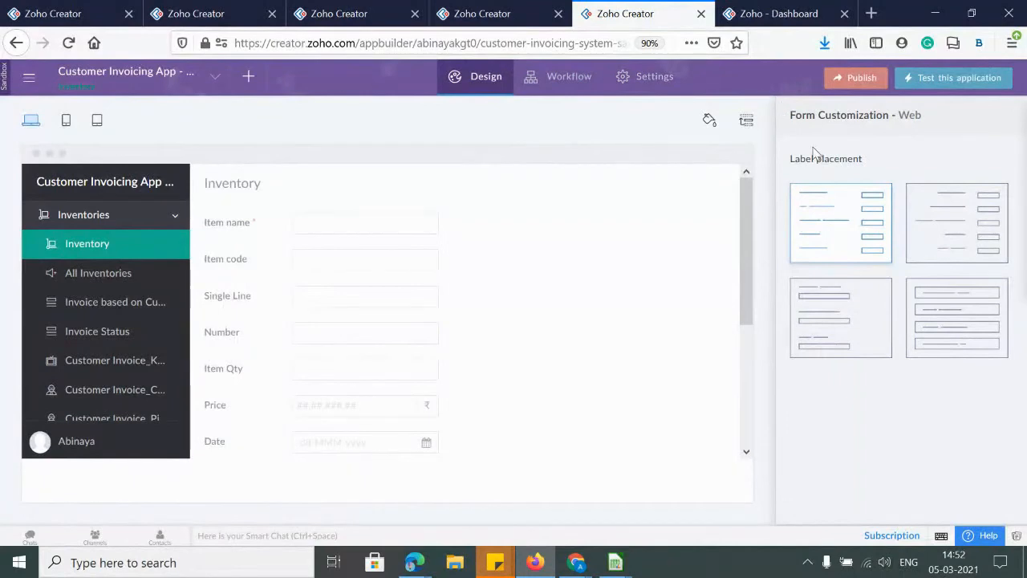
mouse_move(224, 323)
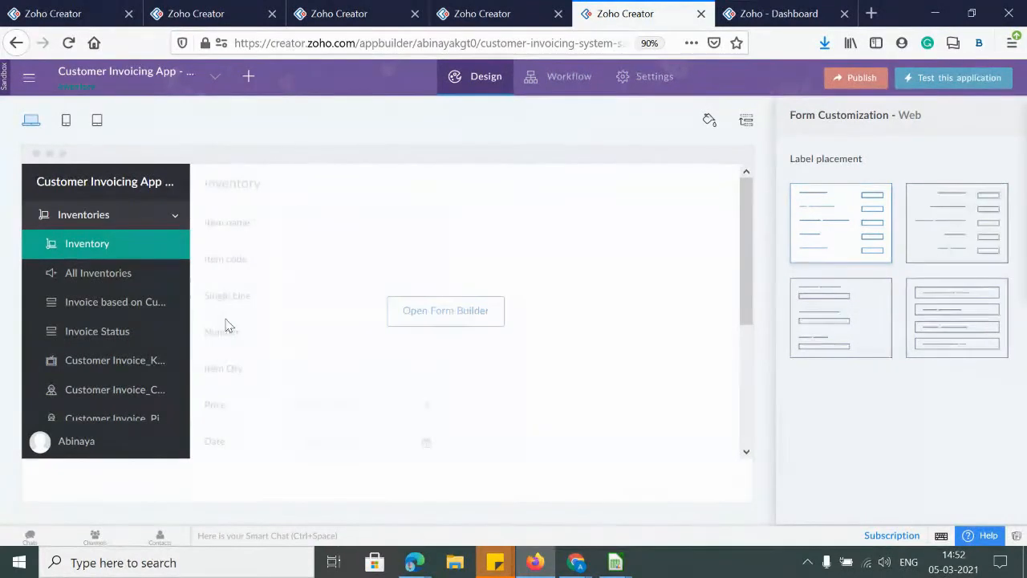
Open the Inventory form builder and try deleting Single Line, which the sandbox refuses
click(428, 315)
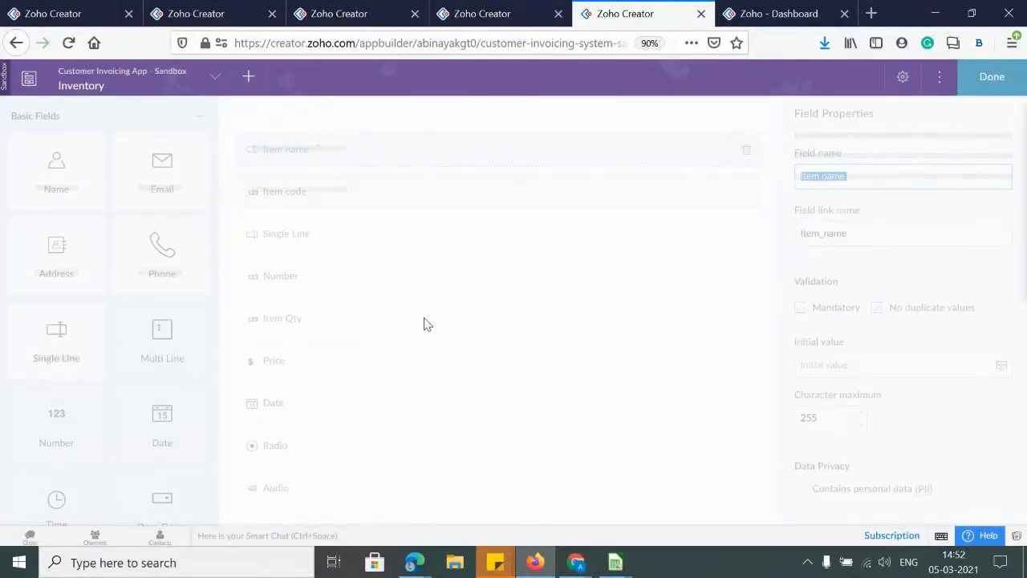
scroll(403, 360, down, 5)
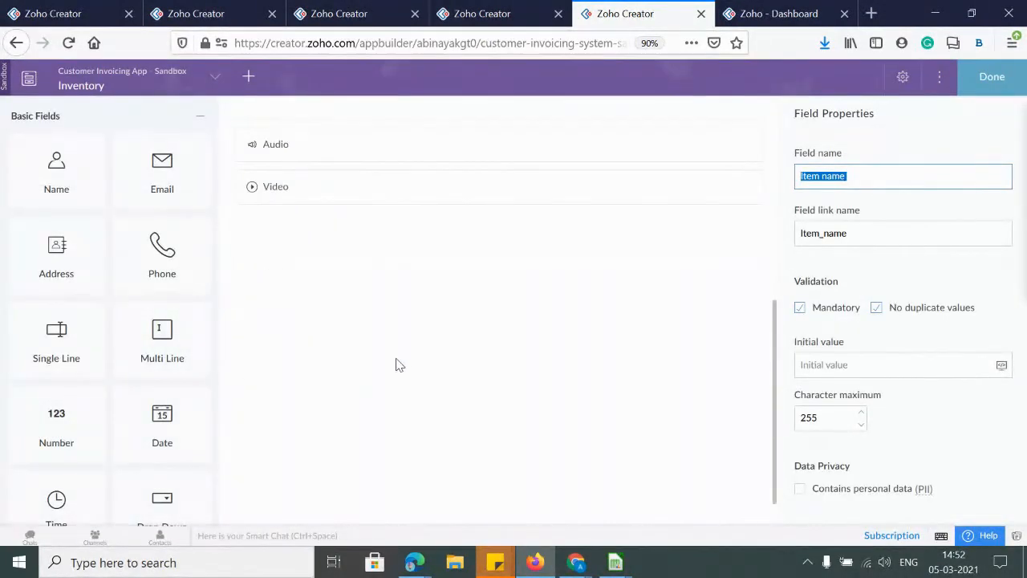
scroll(398, 364, up, 5)
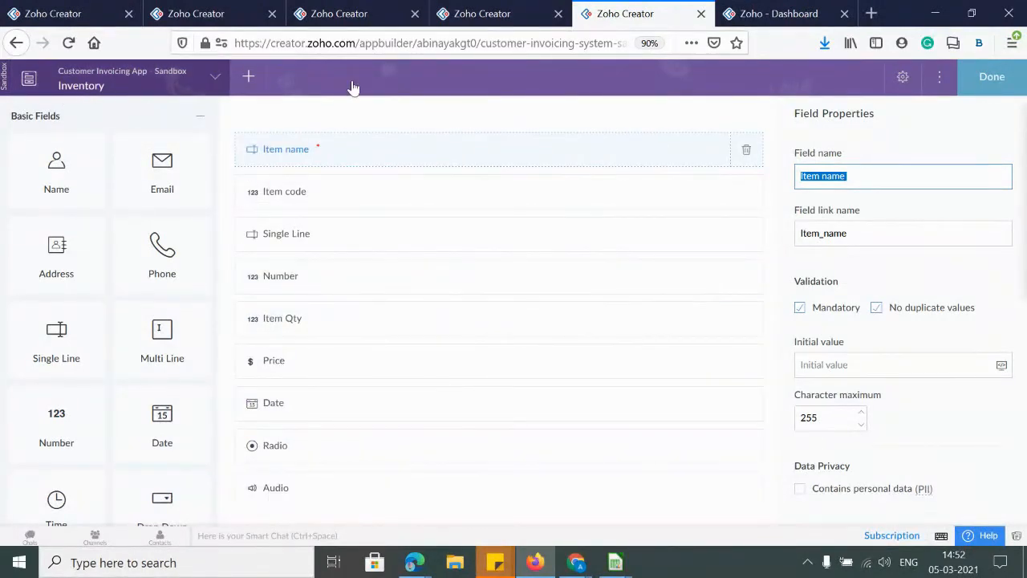
click(275, 244)
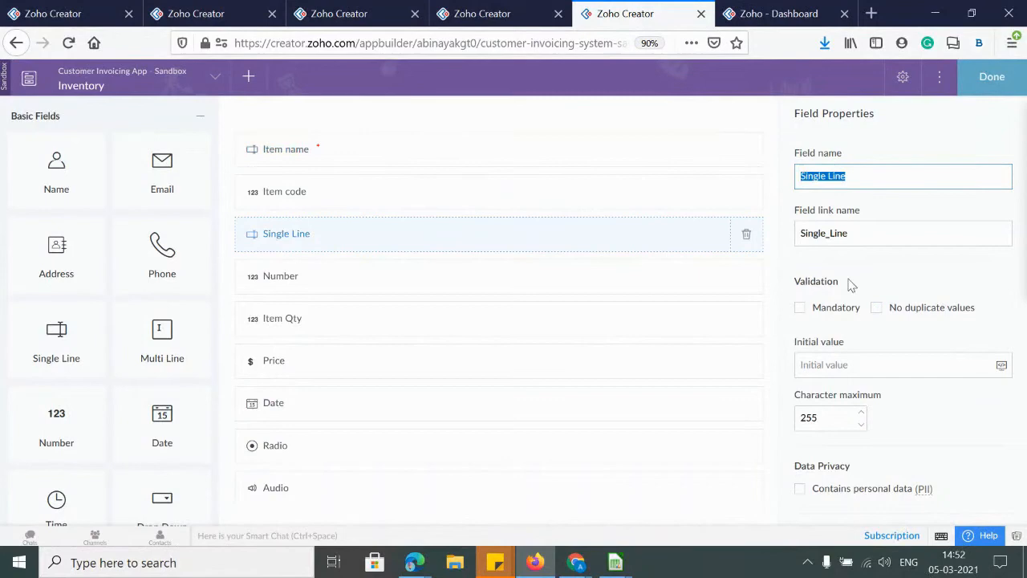
click(746, 233)
click(481, 349)
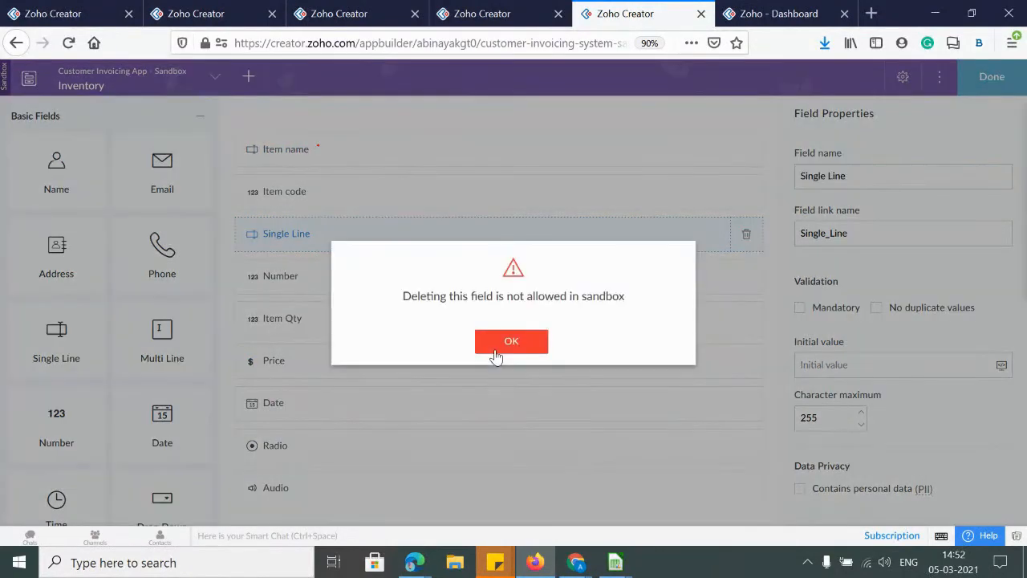
click(511, 342)
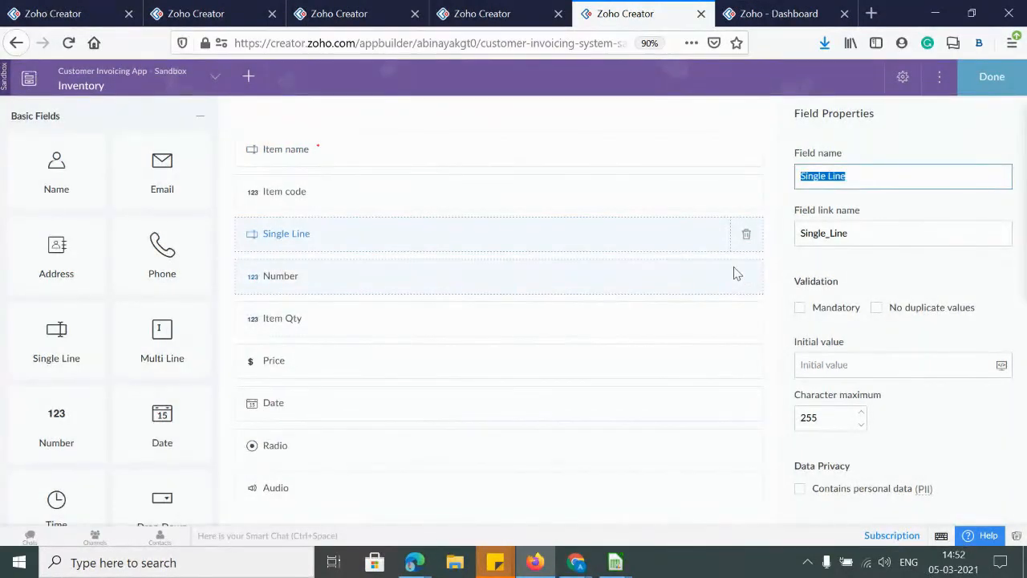
Try deleting the Number field, also refused, and add a Multi Line field at the end
click(735, 281)
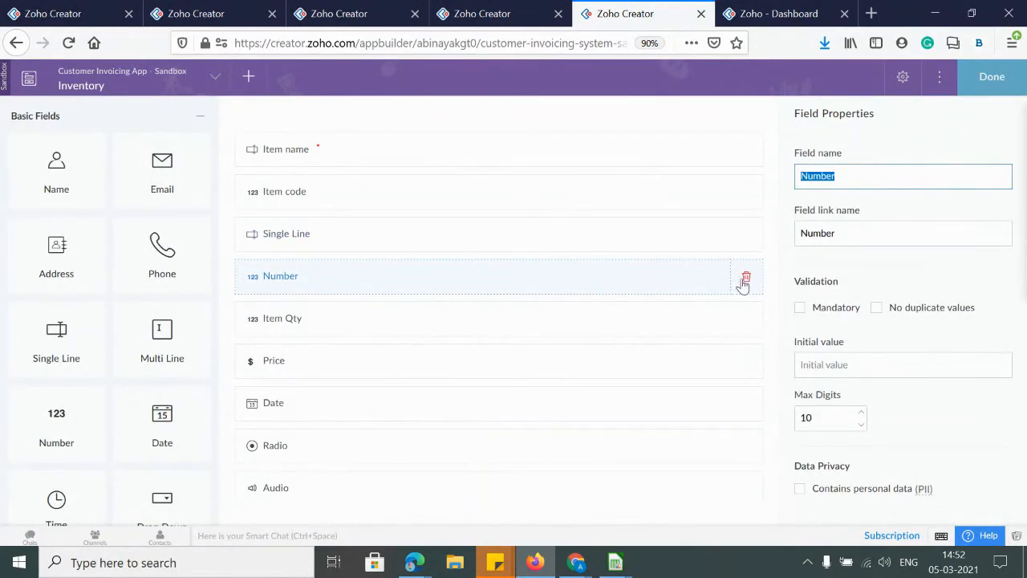
click(744, 279)
click(475, 350)
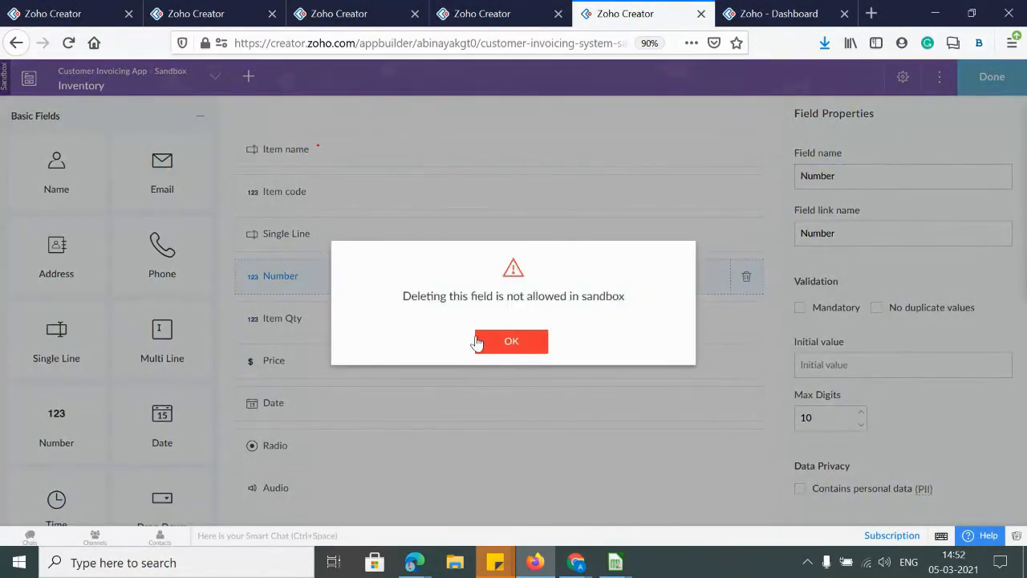
click(516, 350)
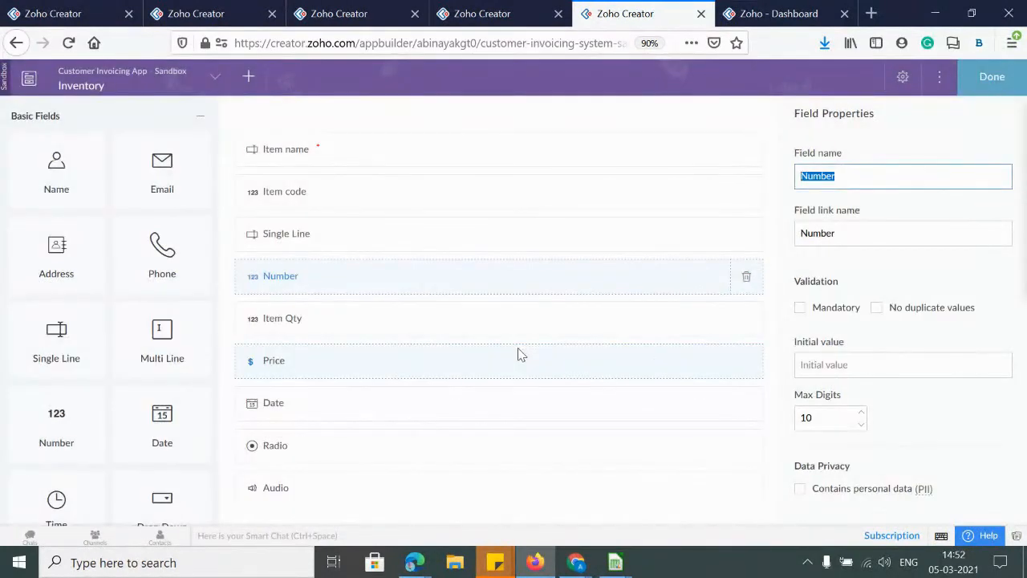
scroll(106, 349, down, 1)
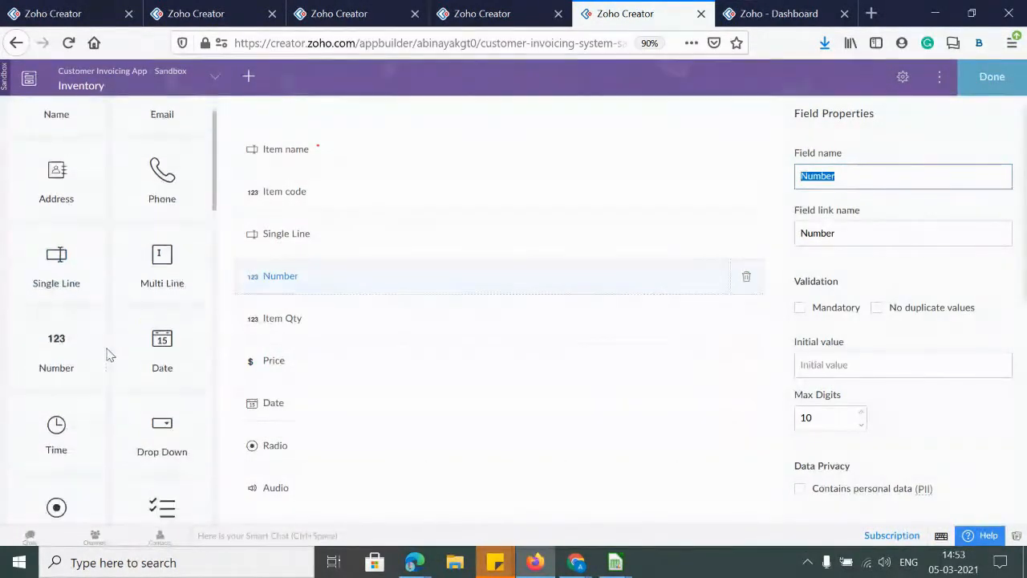
scroll(107, 349, up, 1)
drag(142, 332, 321, 398)
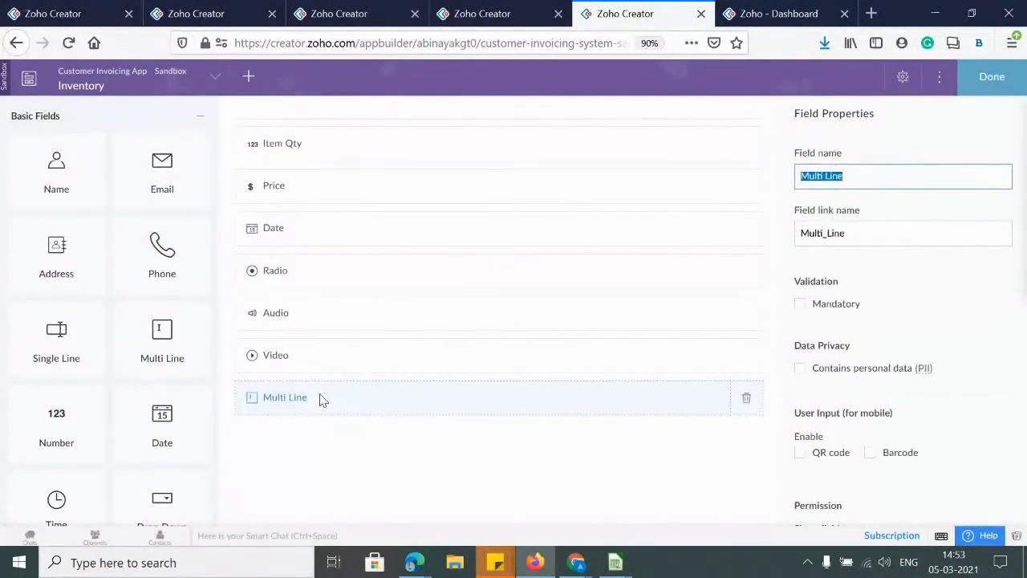
Name the new Multi Line field DEscription
text(DEscription)
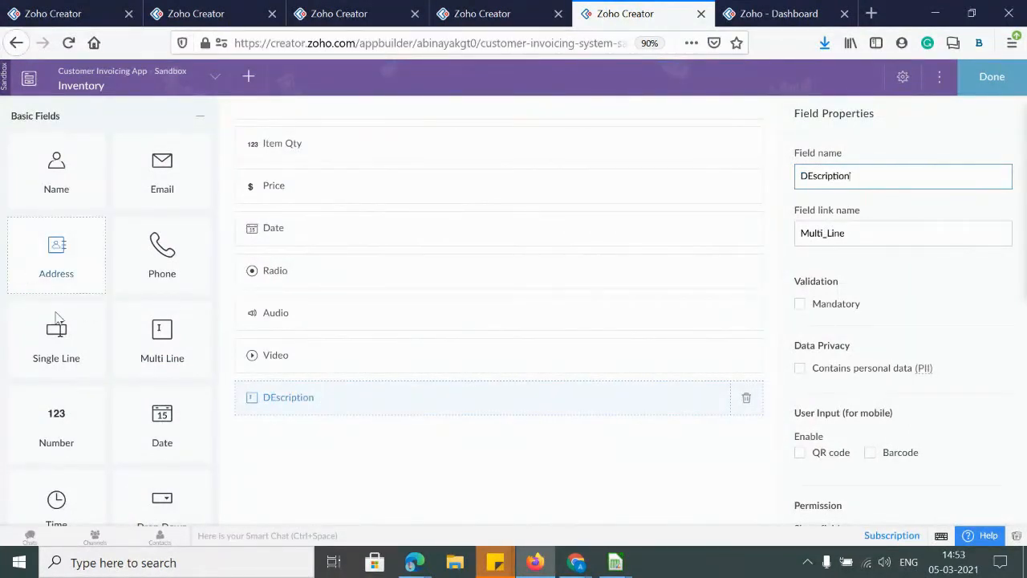
click(309, 436)
scroll(310, 436, up, 3)
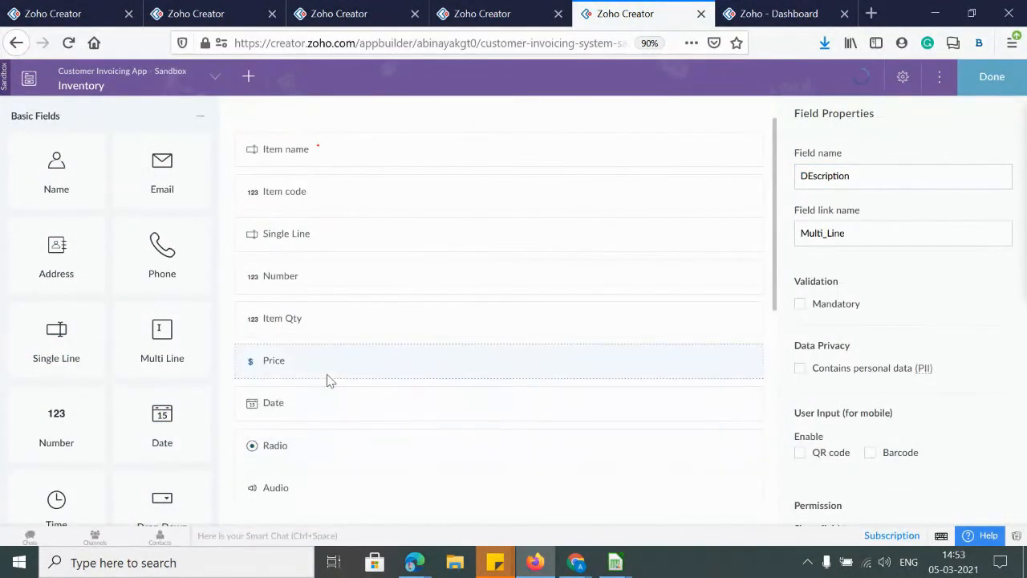
scroll(327, 381, down, 3)
Add a Phone field below DEscription named Vendor Number
drag(160, 255, 312, 362)
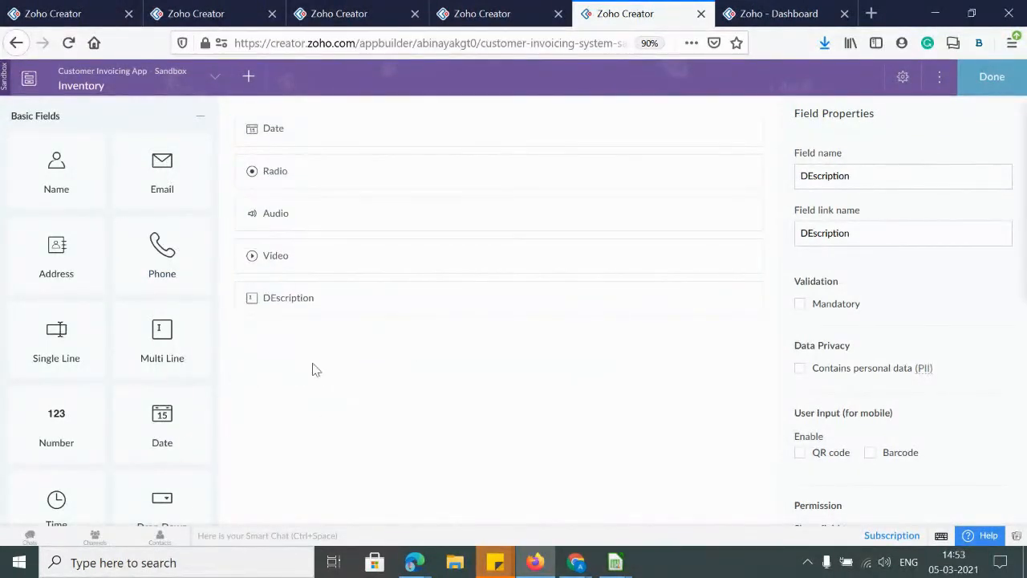
drag(153, 287, 318, 317)
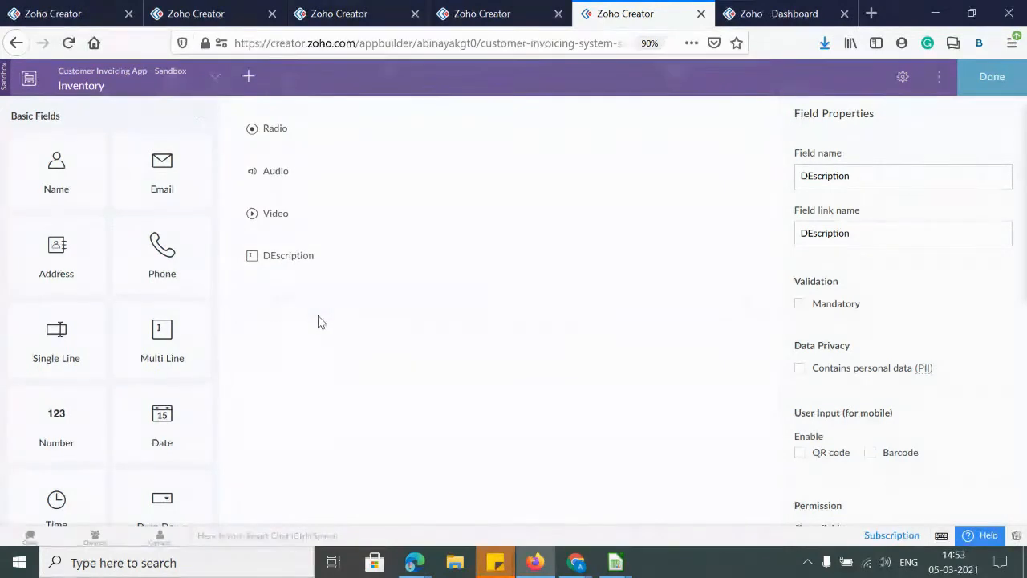
text(Ve)
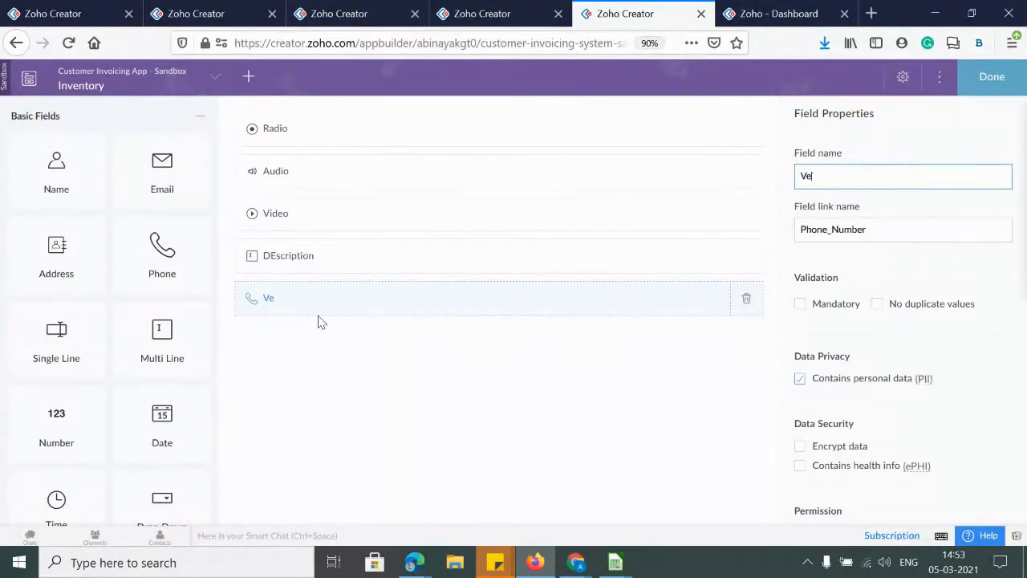
text(ndor Number)
click(350, 412)
scroll(350, 413, up, 4)
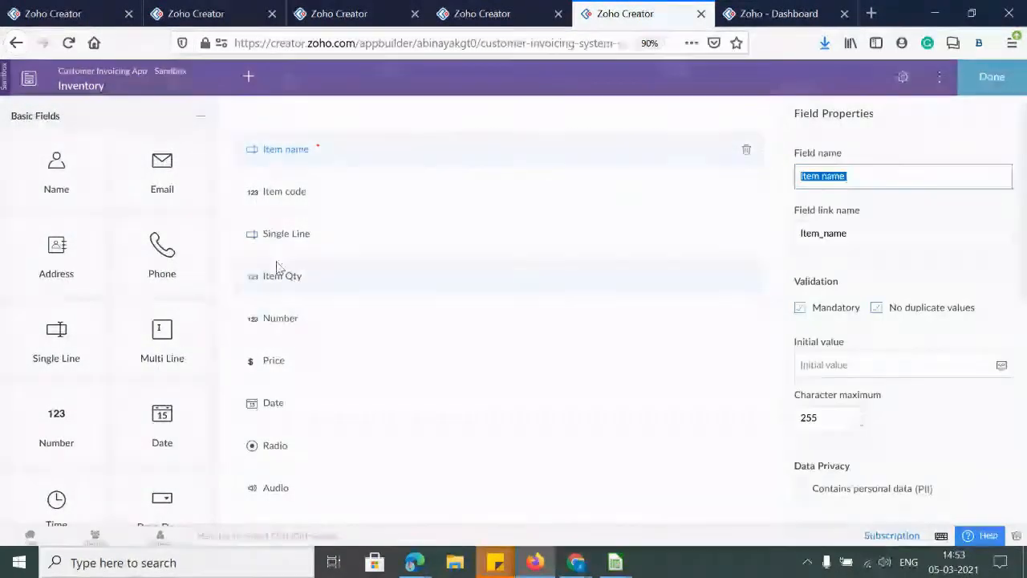
Attempt deleting the Single Line field again; the sandbox blocks it
click(319, 246)
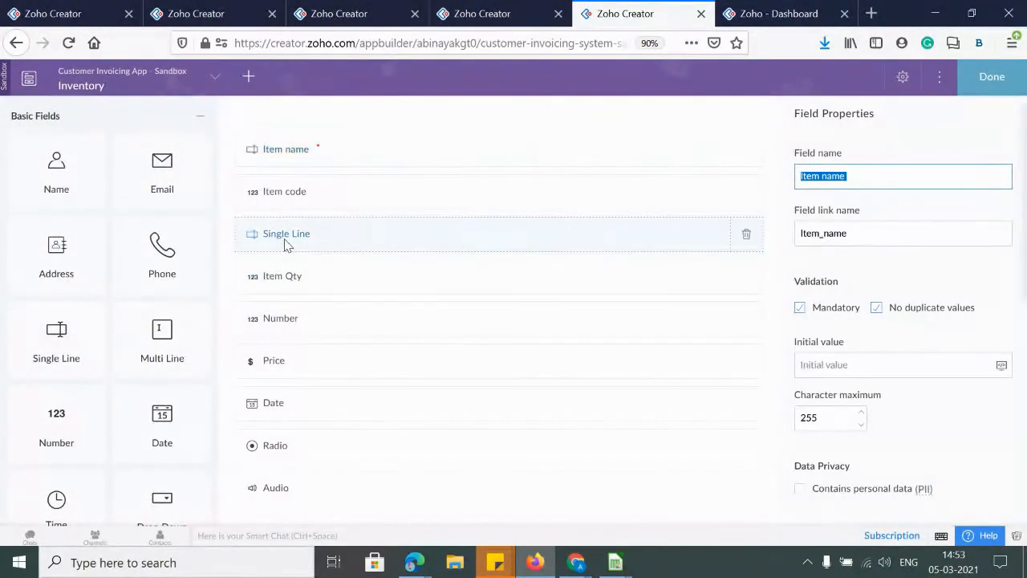
click(745, 235)
click(475, 356)
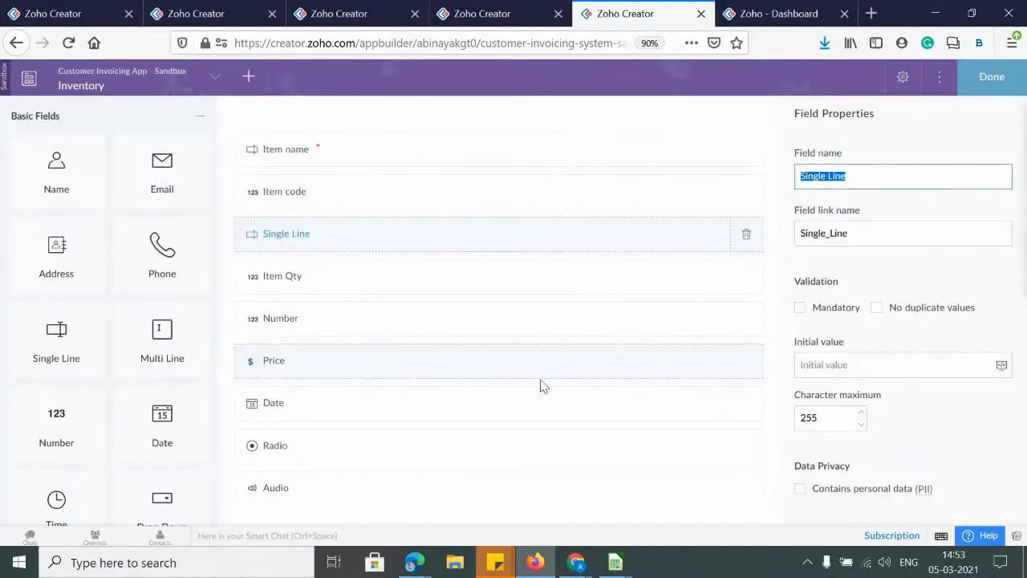
click(530, 352)
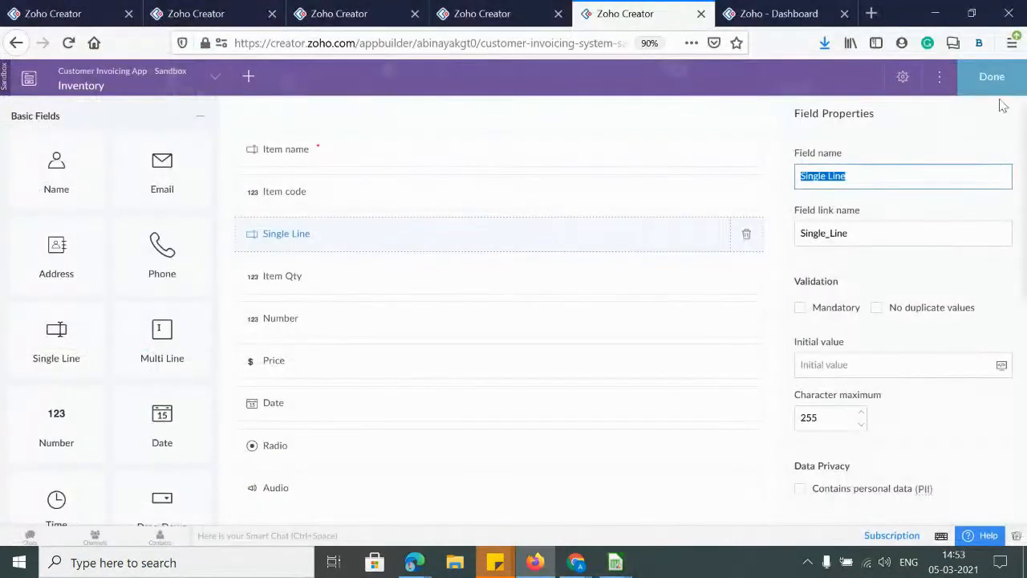
Finish editing the Inventory form and begin publishing the sandbox changes
click(972, 84)
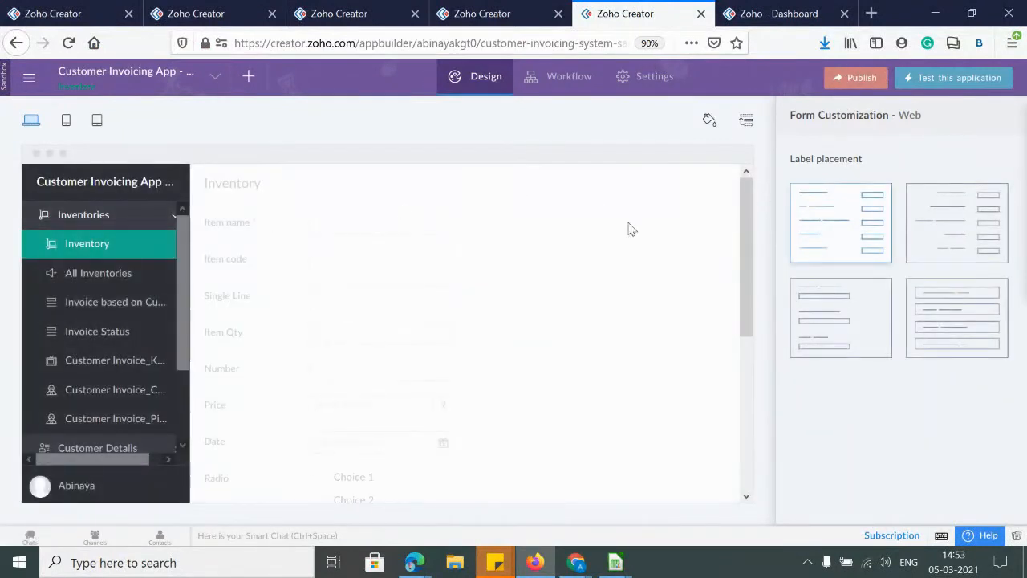
right_click(868, 85)
key(Escape)
click(852, 80)
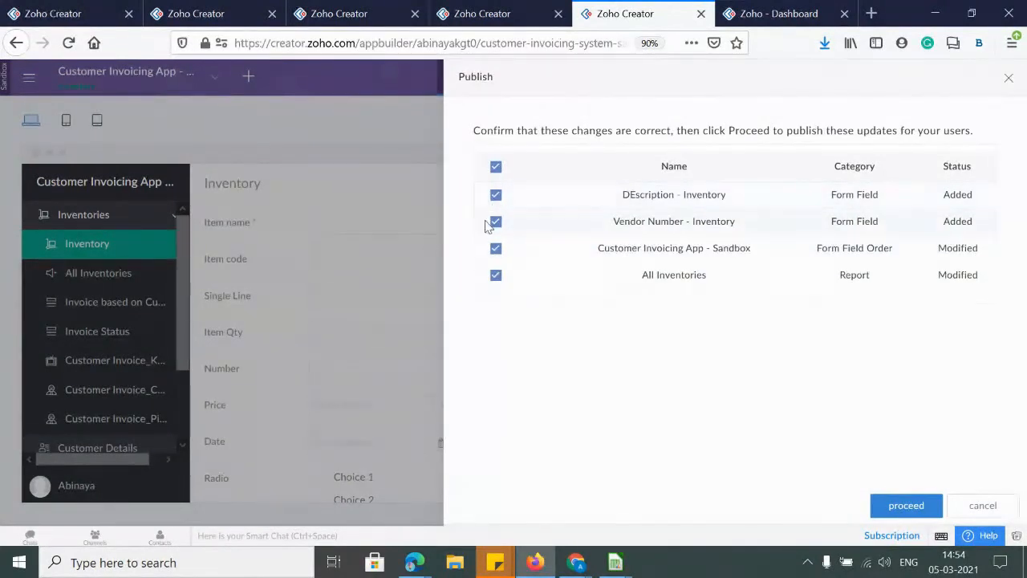
Publish the changes as version 1.0 with the required DEscription field, then launch the test app
click(495, 195)
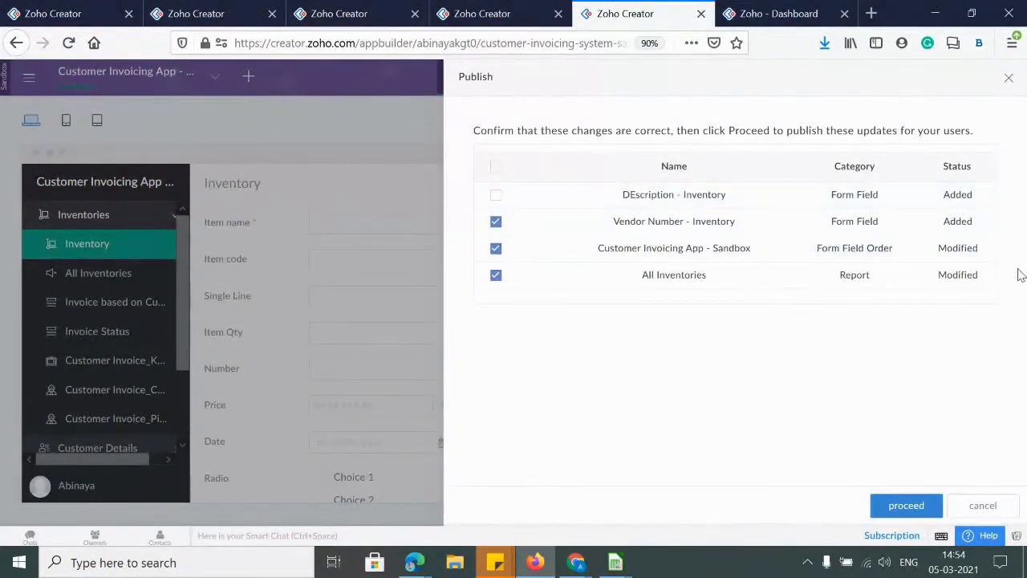
click(905, 505)
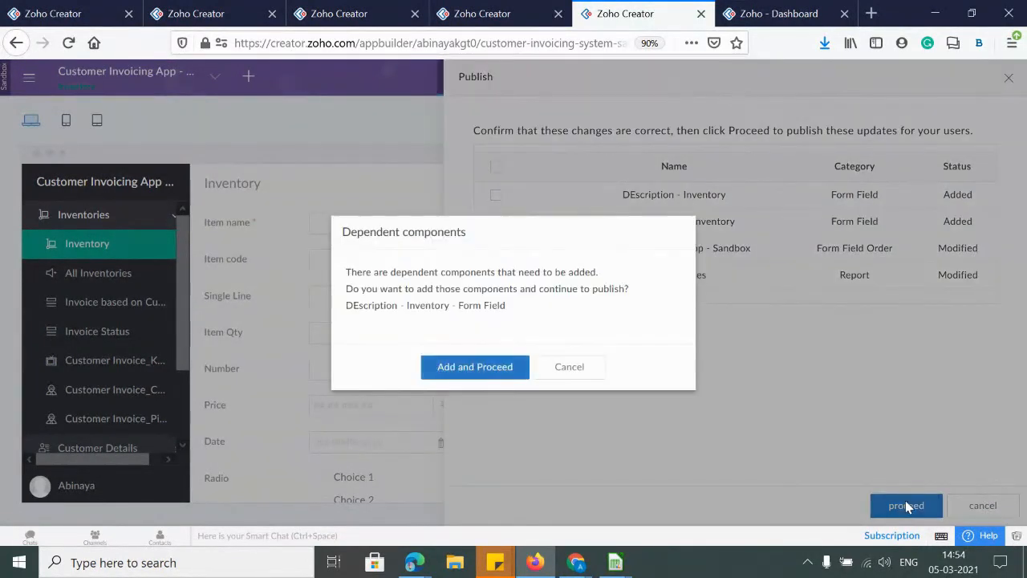
click(481, 367)
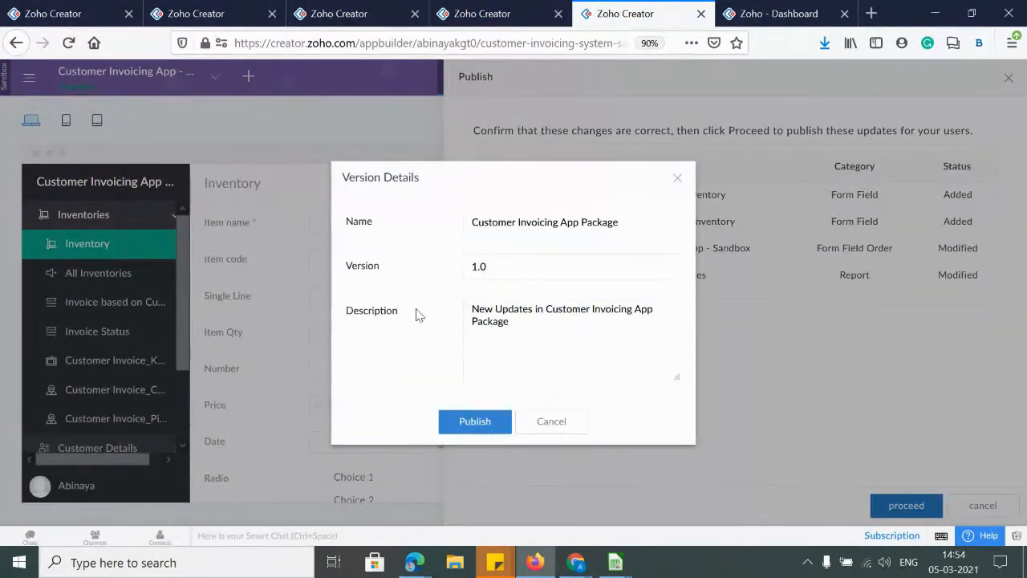
click(474, 422)
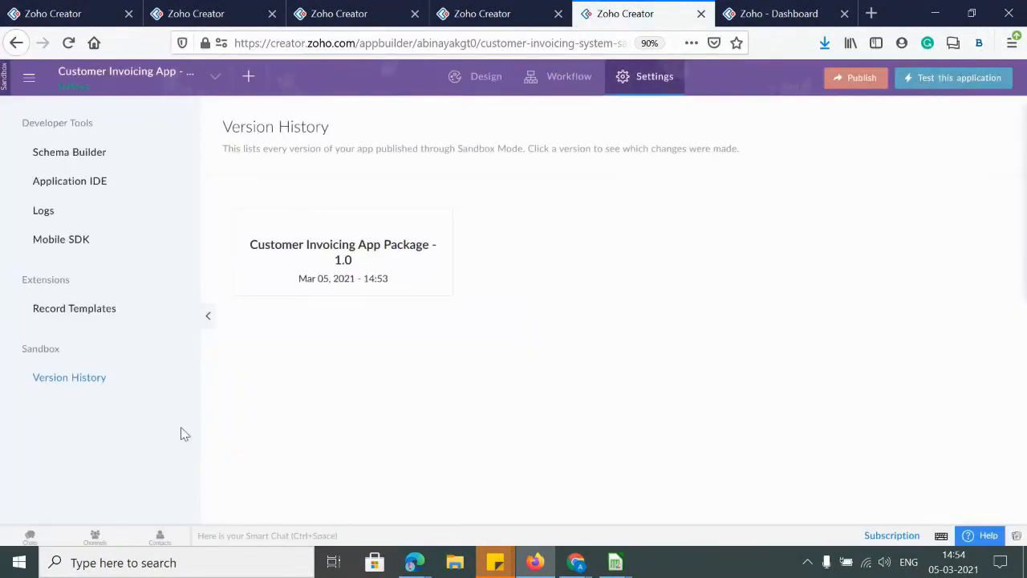
right_click(936, 85)
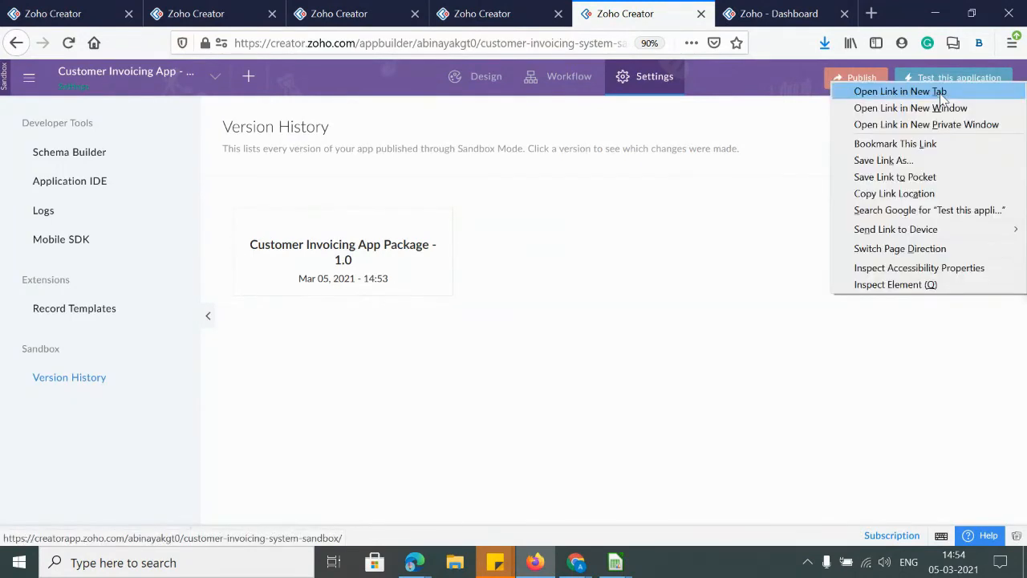
click(942, 92)
Submit a Computer inventory record with a vendor phone number and a description in the test app
click(690, 14)
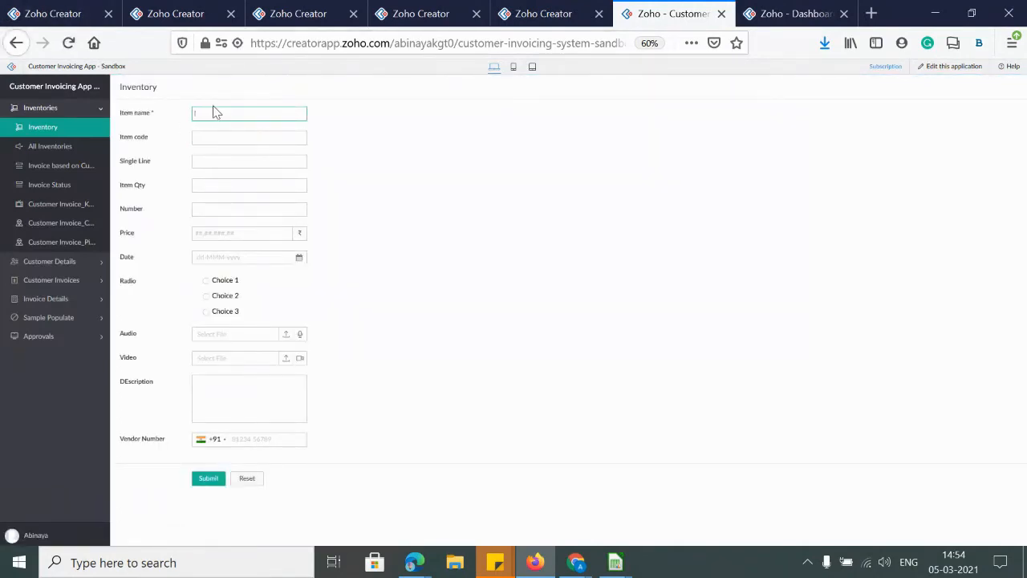
text(omputer)
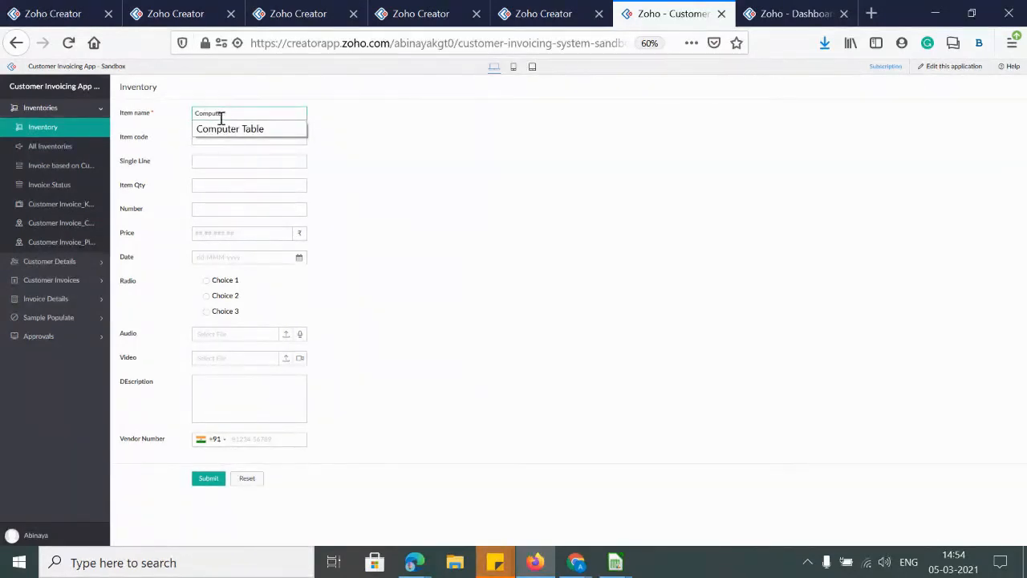
click(405, 438)
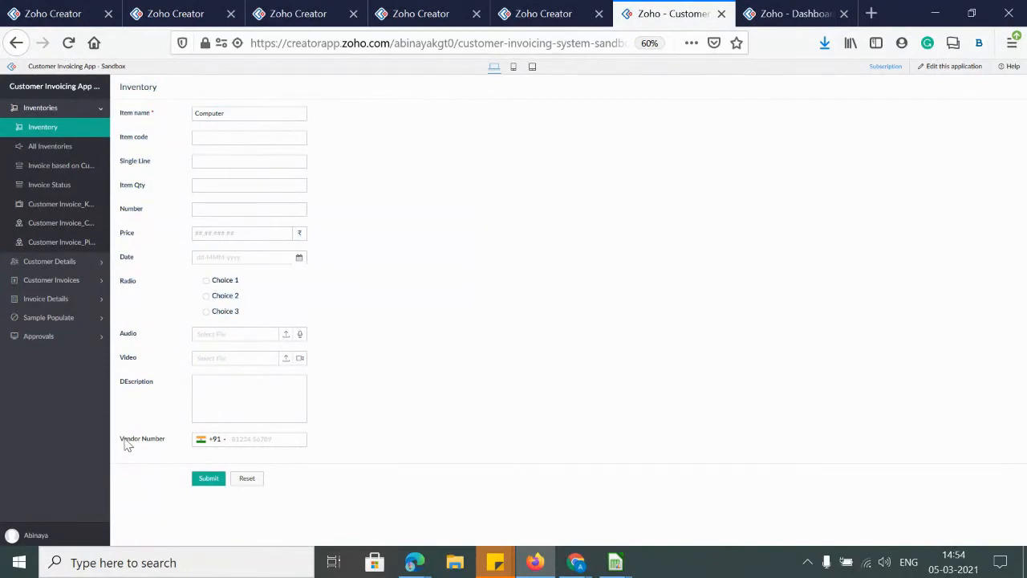
click(218, 382)
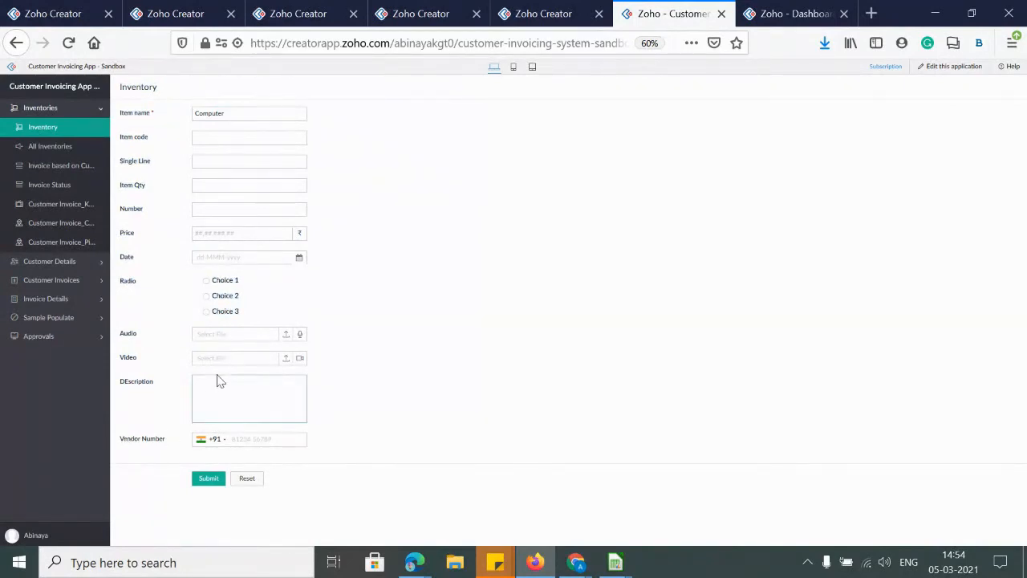
click(239, 436)
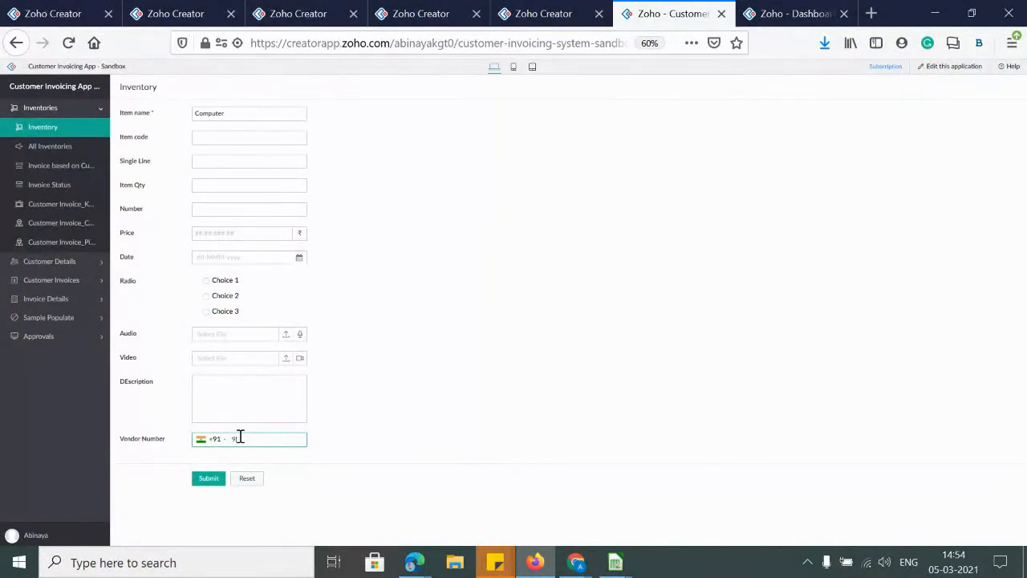
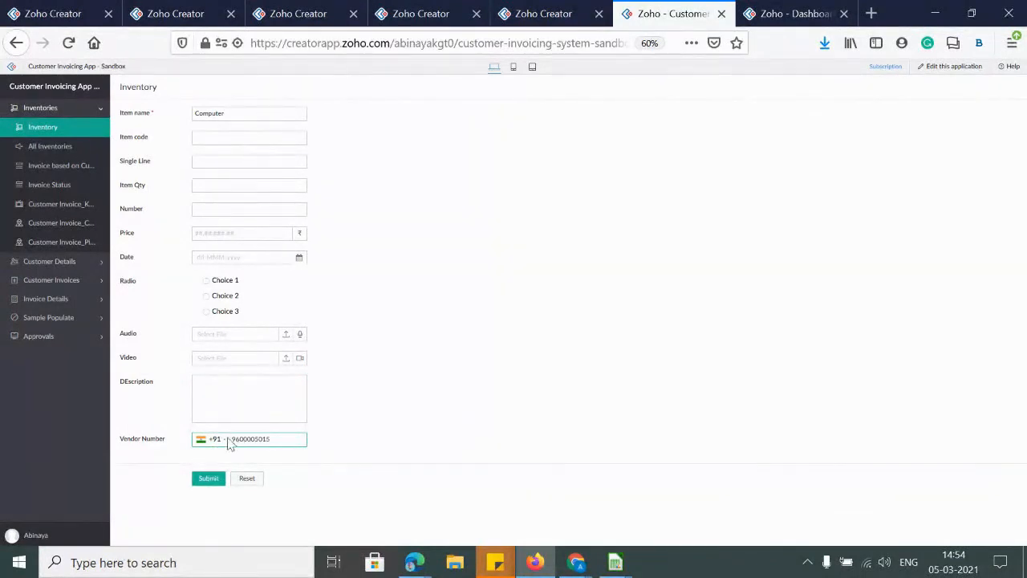
click(244, 401)
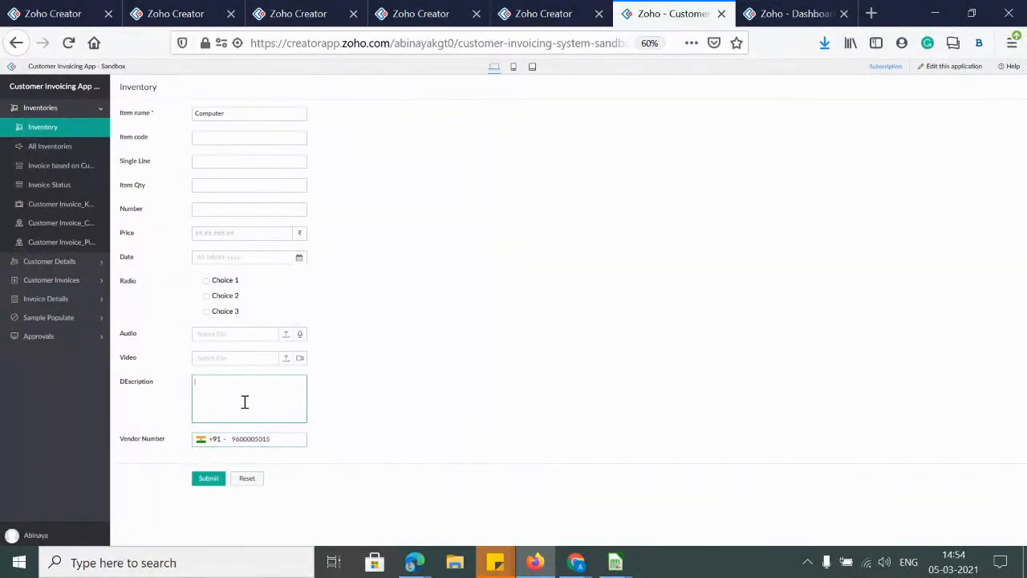
text(78495)
text(C)
text(omputer procurement)
click(211, 482)
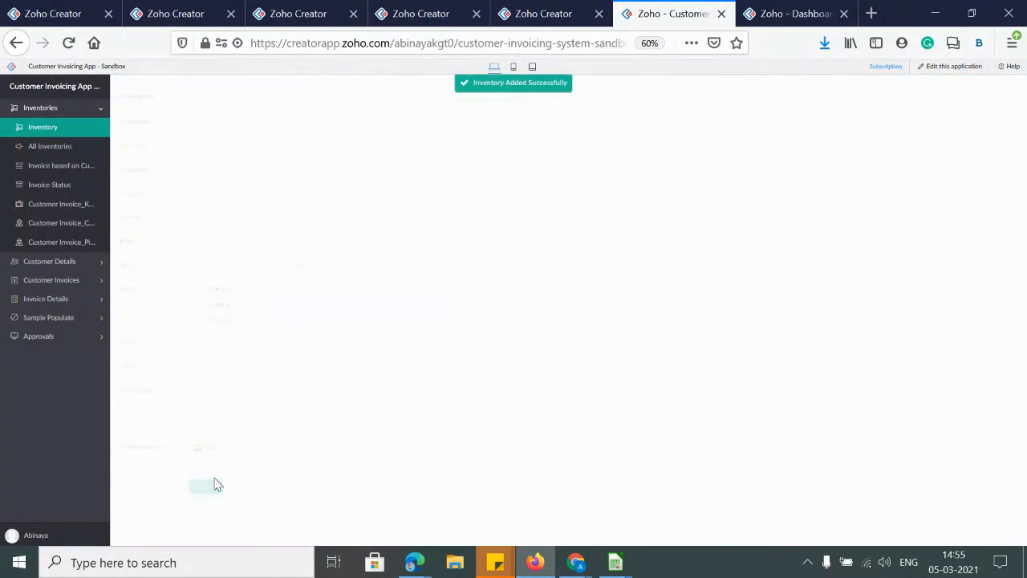
Check the new record in All Inventories, then return to the Version History tab
click(42, 153)
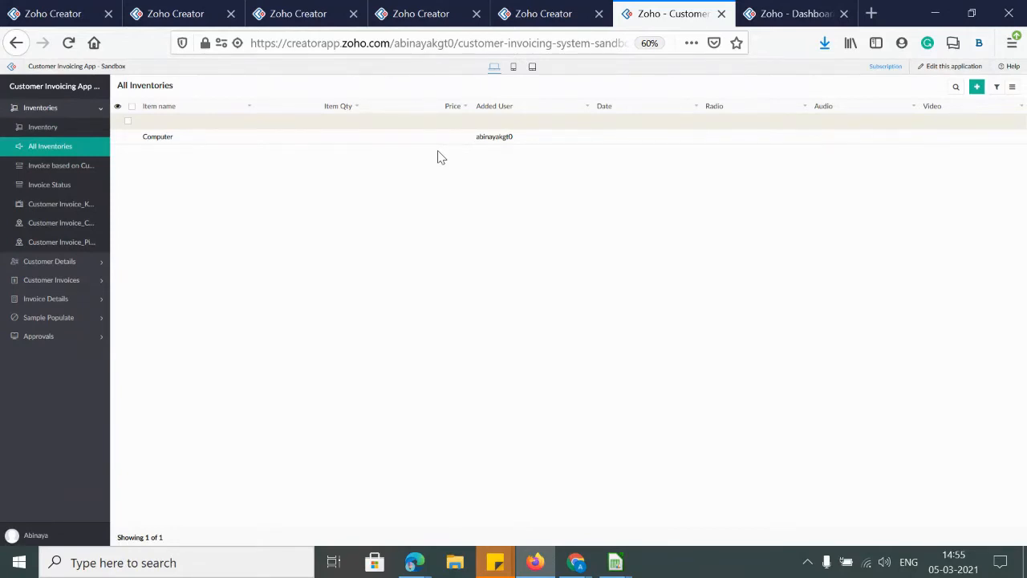
click(781, 27)
click(697, 20)
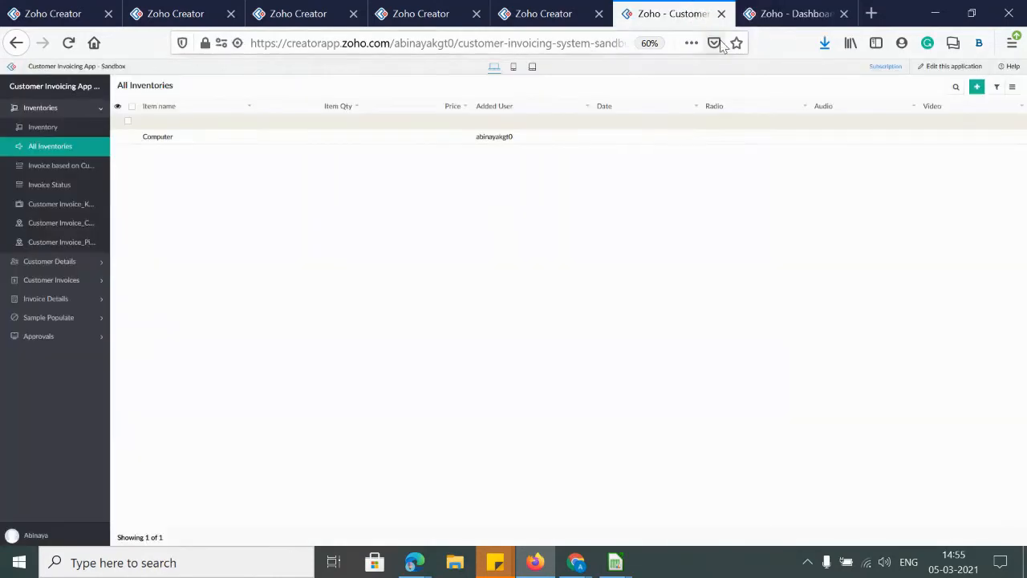
click(568, 13)
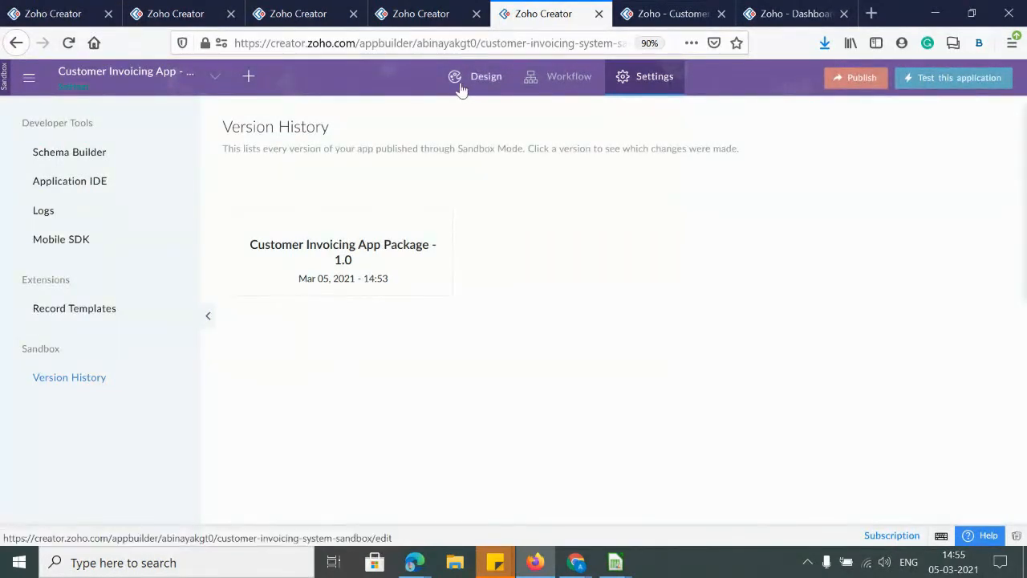
Open the live Customer Invoicing App in a new tab from the Access this application link
click(431, 16)
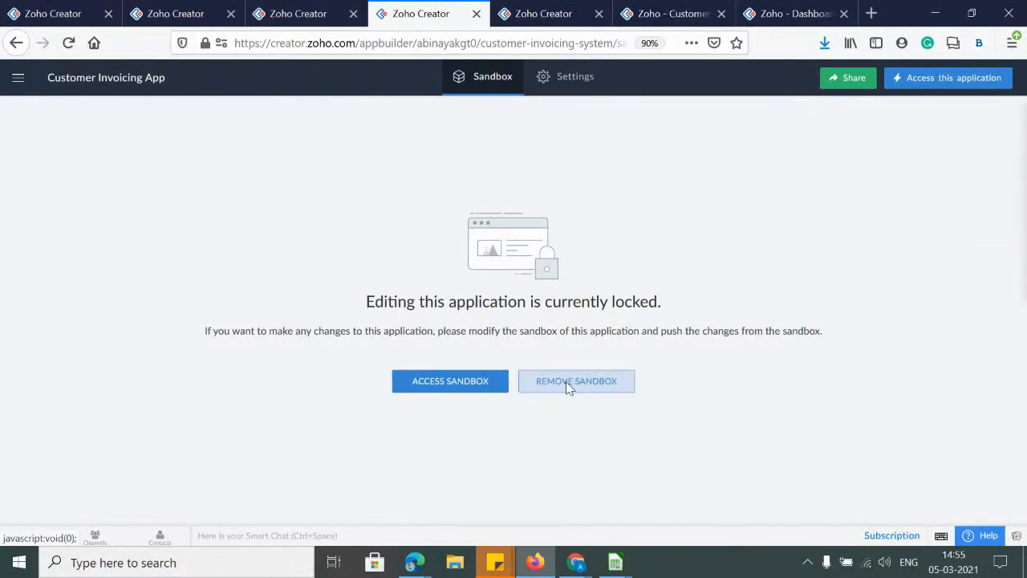
click(945, 77)
right_click(942, 81)
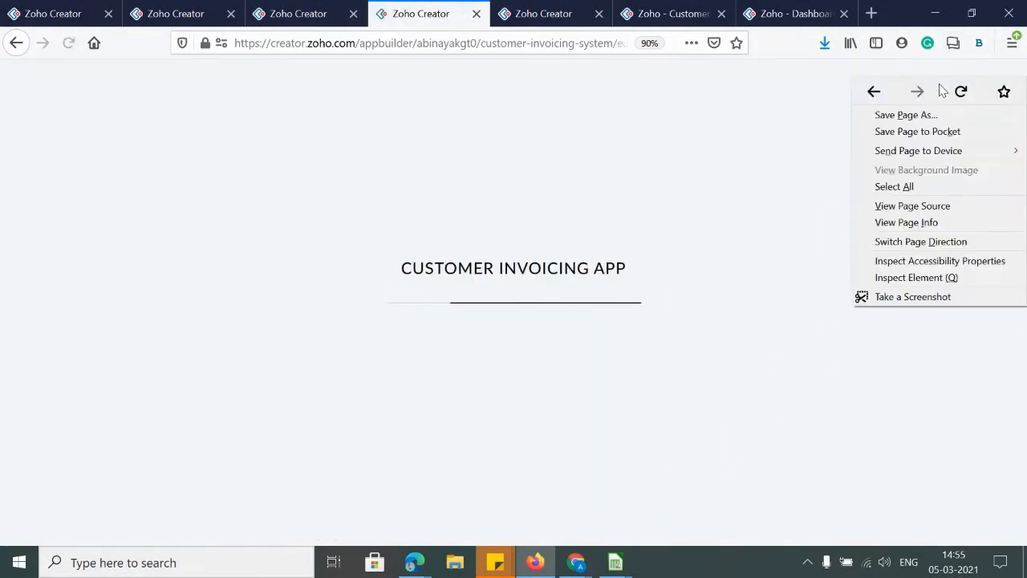
key(Escape)
right_click(912, 86)
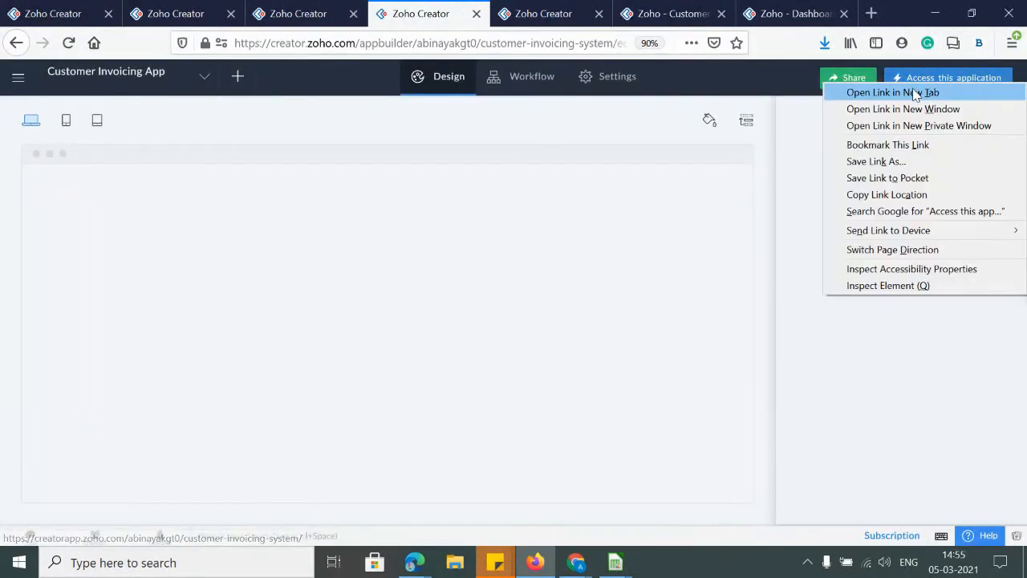
click(926, 91)
click(469, 16)
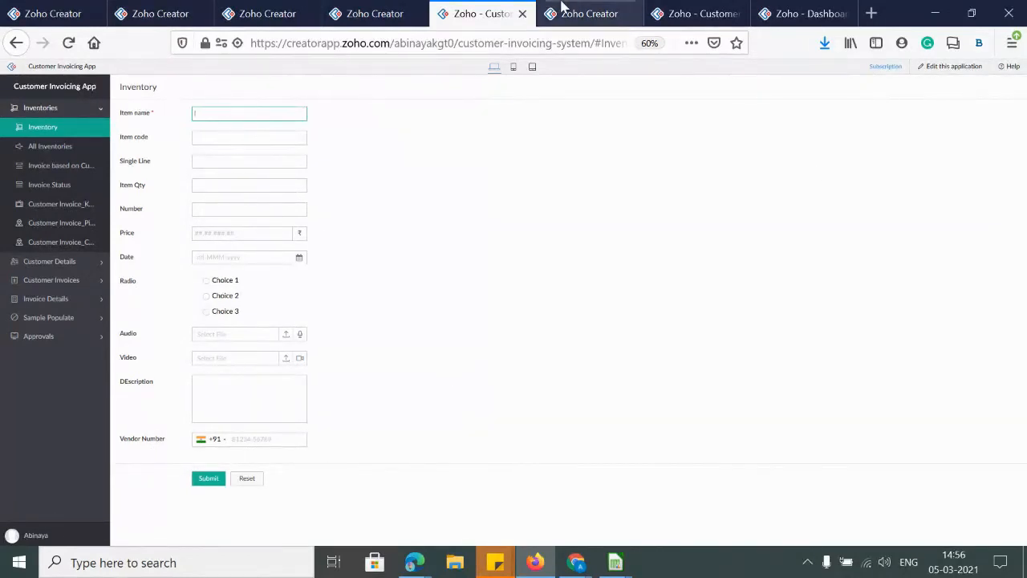
Close the sandbox Version History tab and return to the live Inventory form
click(589, 13)
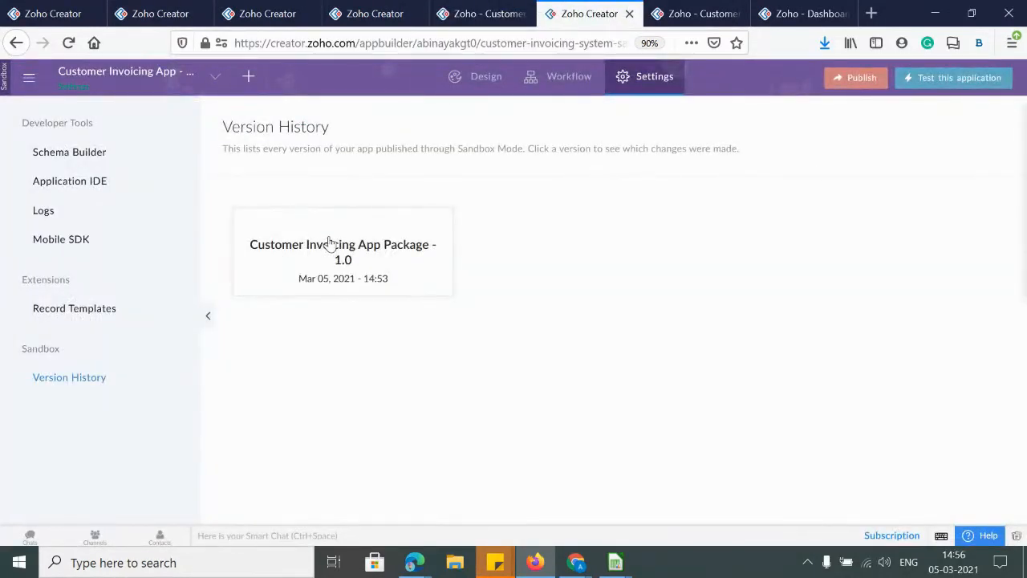
click(629, 14)
click(493, 18)
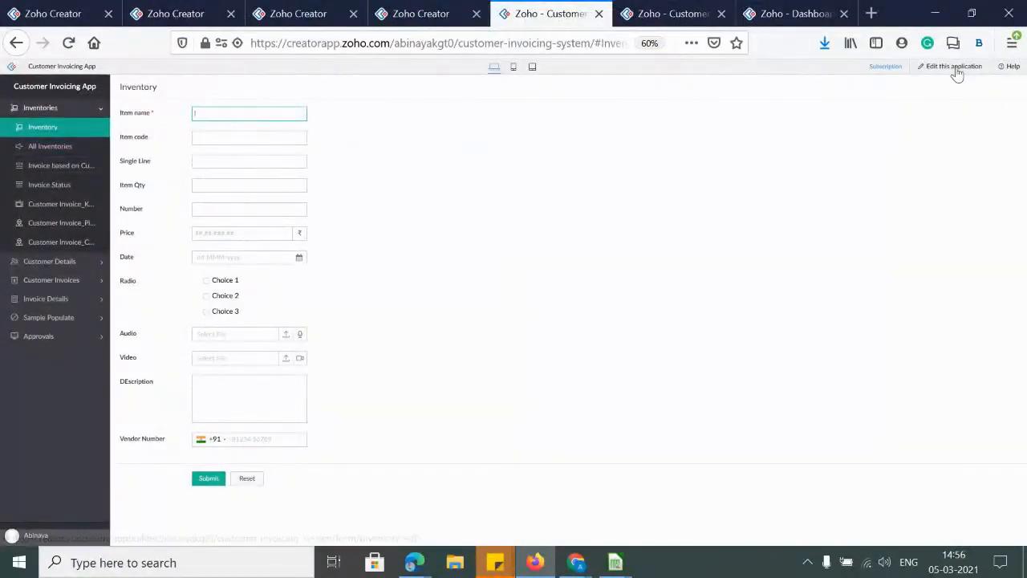
Open the app builder in a new tab and view its Hide Field and Send email workflows
right_click(956, 69)
click(954, 78)
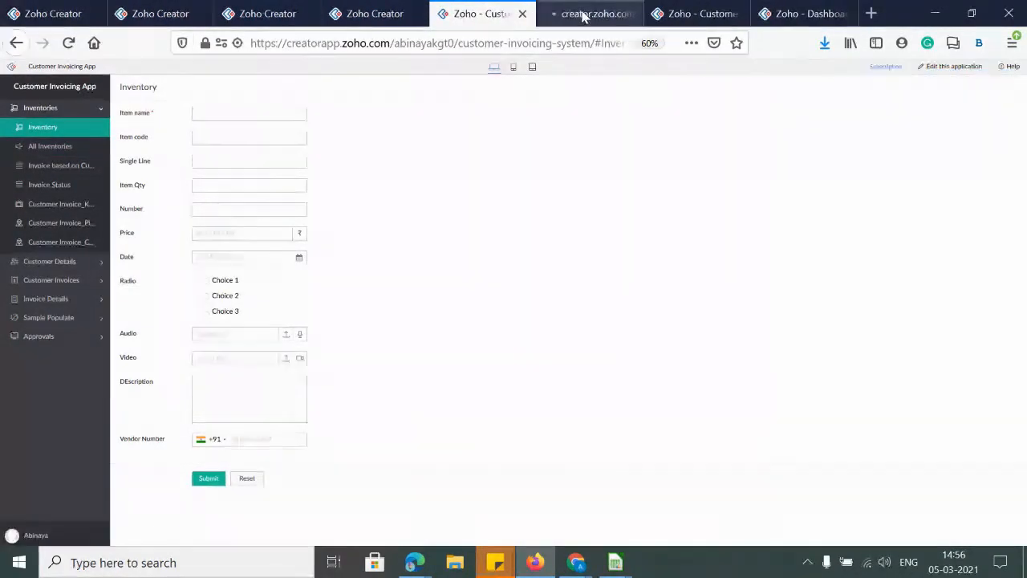
click(585, 13)
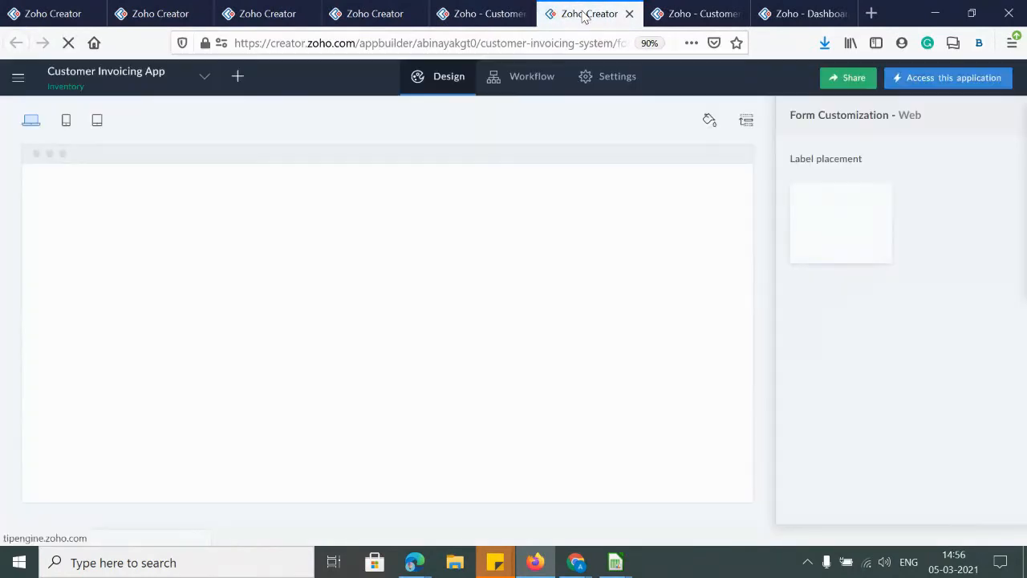
click(527, 85)
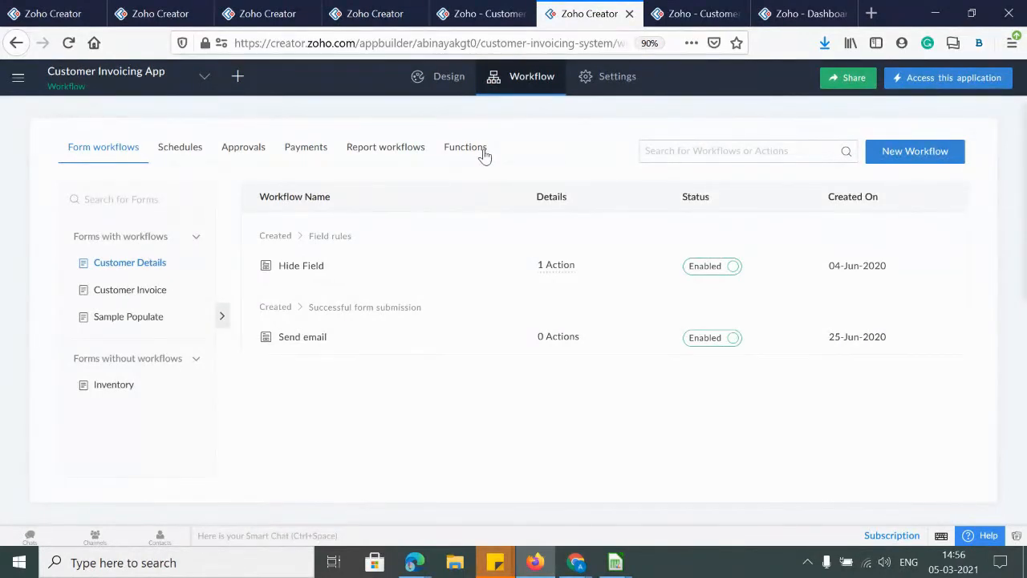
Create a sandbox for the Customer Invoicing App under Settings > Developer Tools > Sandbox, confirming with Yes
click(616, 79)
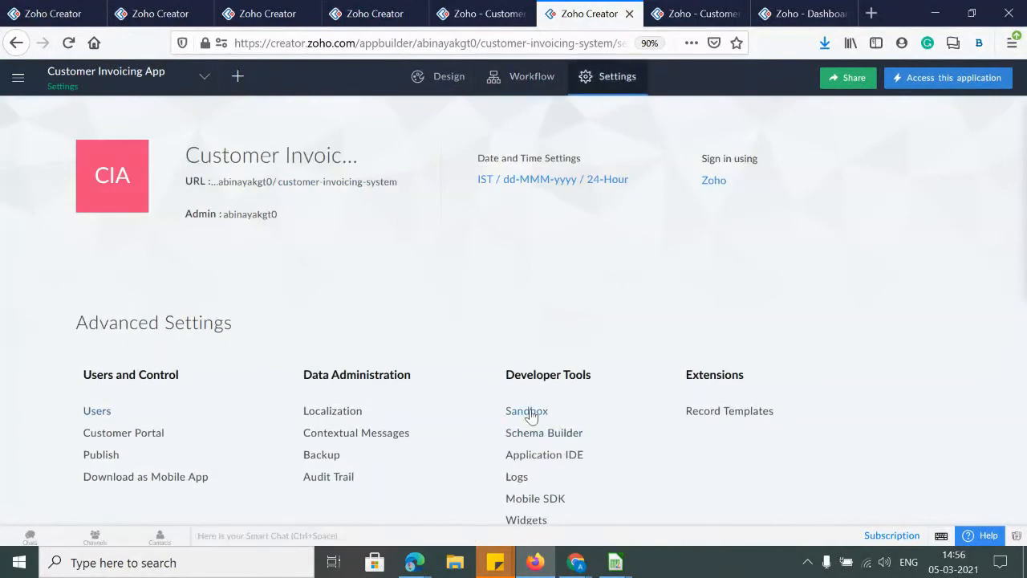
click(528, 410)
click(618, 409)
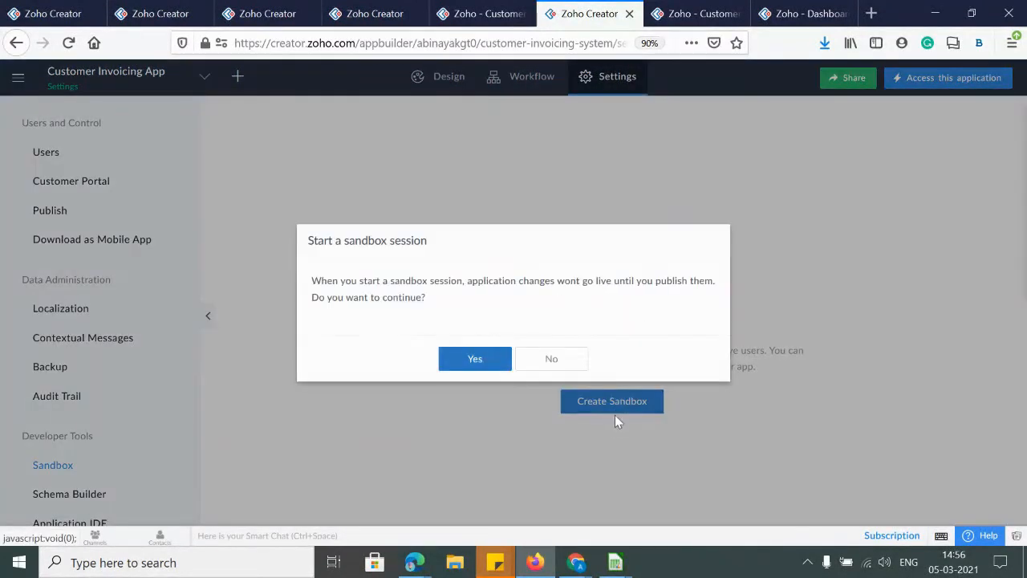
click(453, 361)
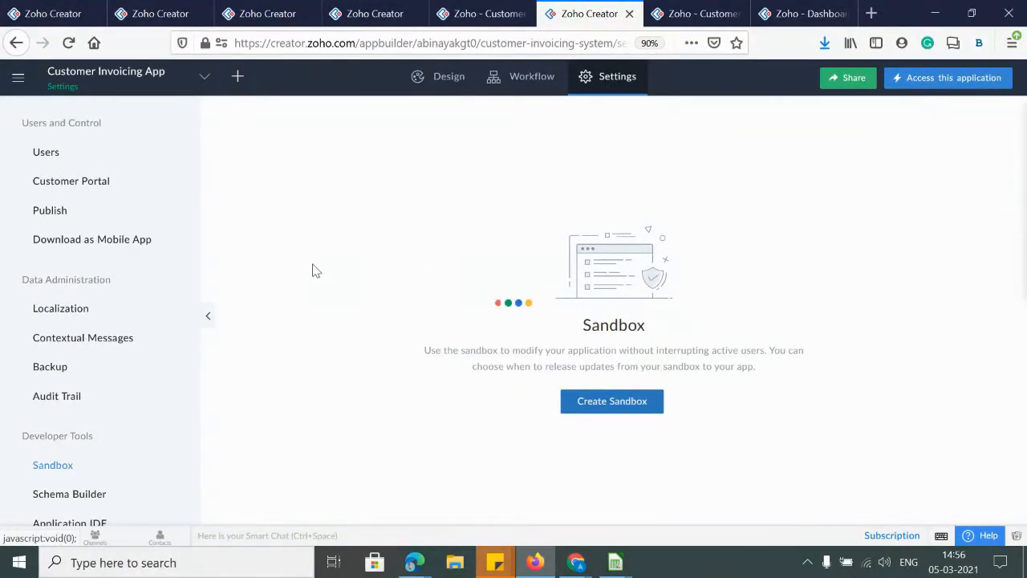
click(481, 14)
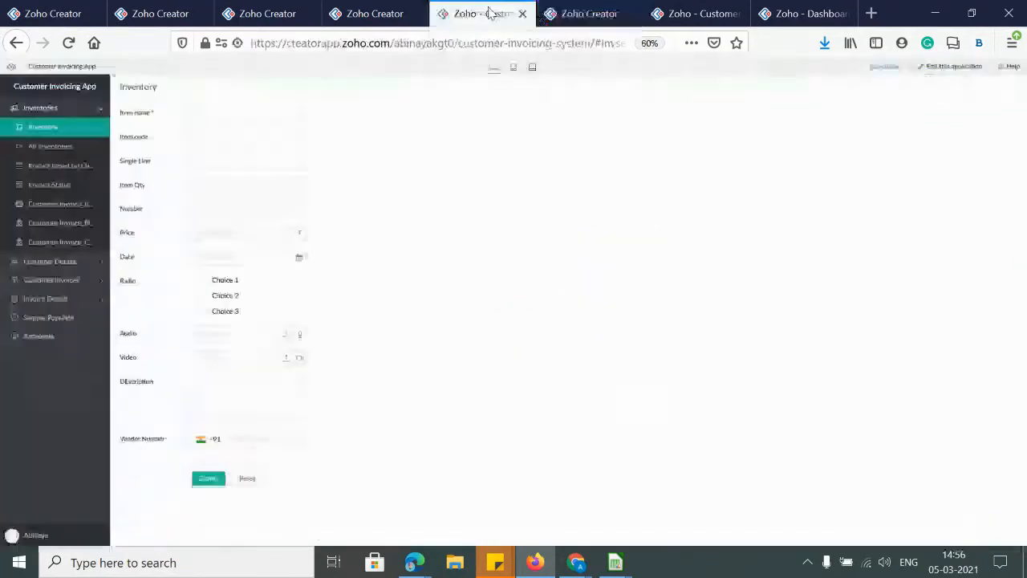
click(590, 14)
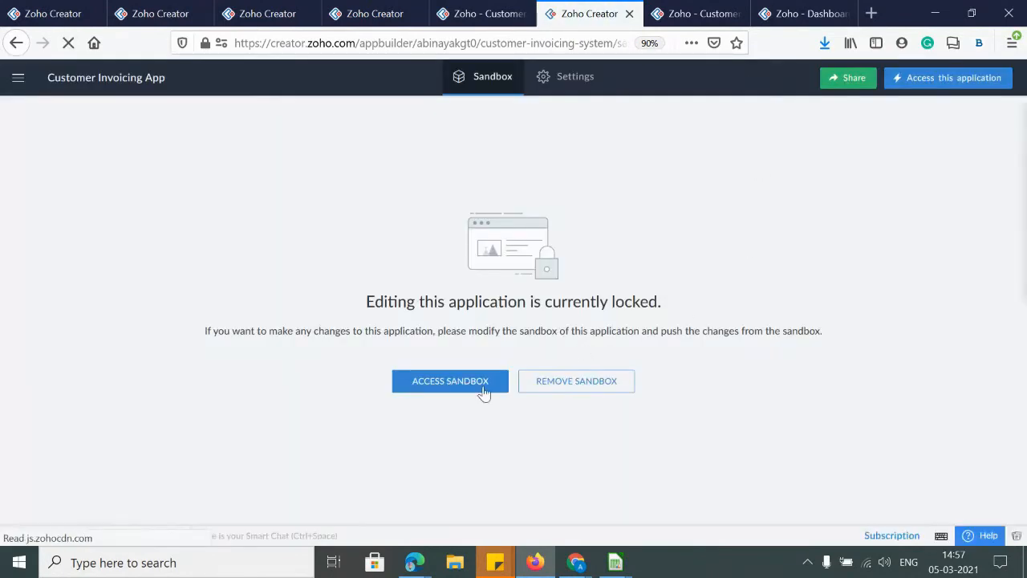
Access the sandbox, confirm nothing awaits publishing, and open the Inventory form in Form Builder
click(464, 392)
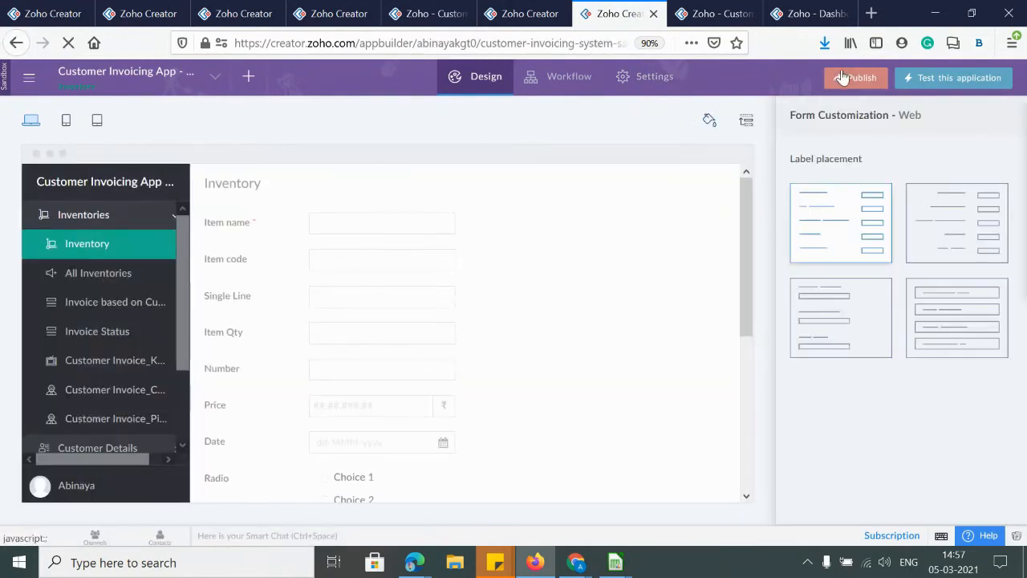
click(441, 342)
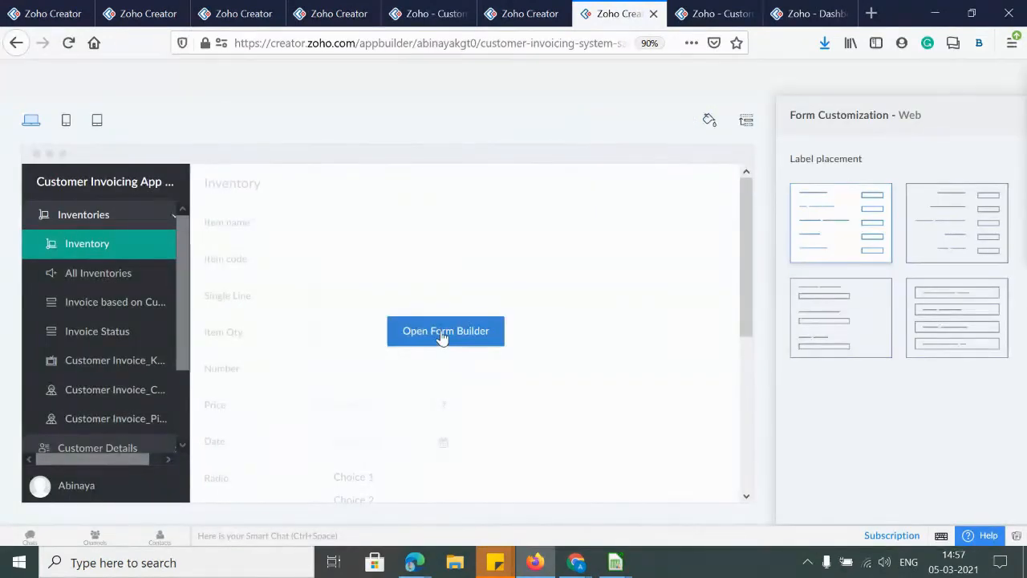
click(980, 76)
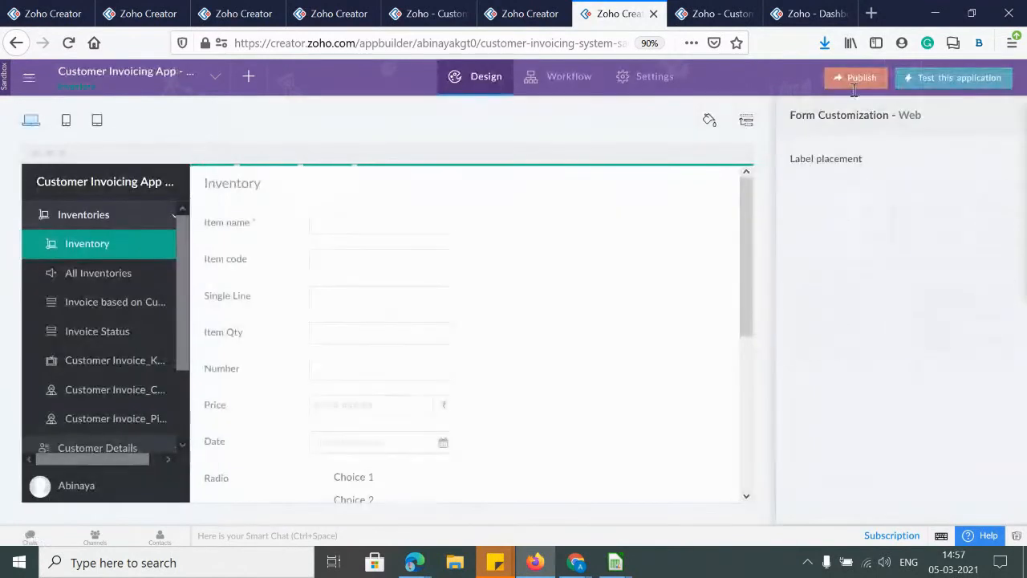
click(860, 77)
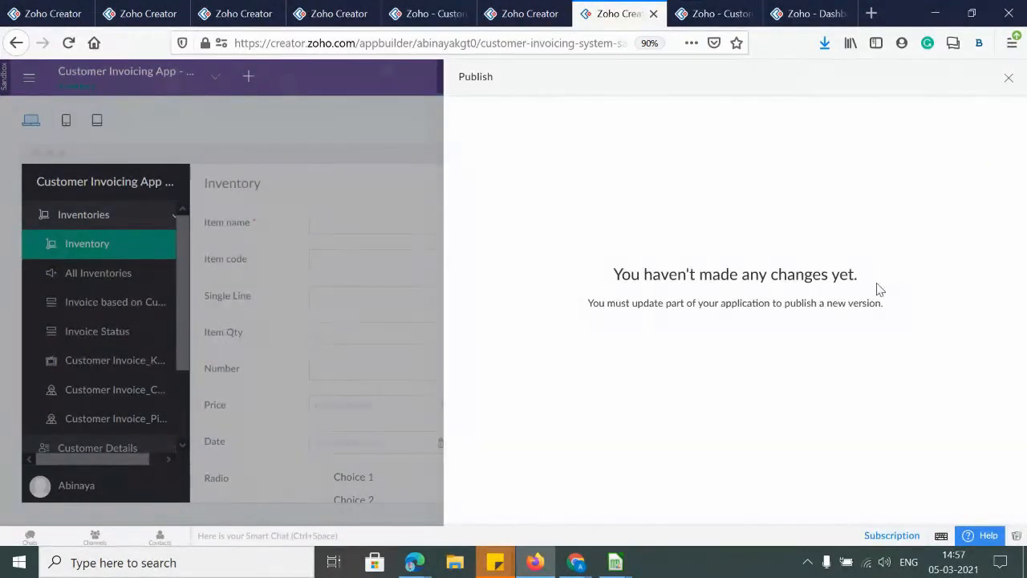
click(1008, 77)
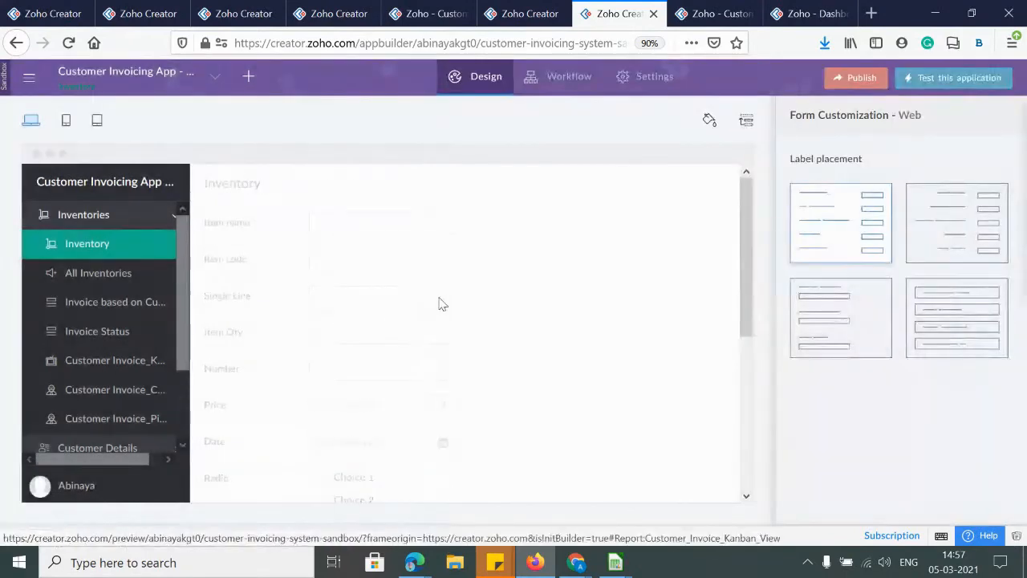
scroll(425, 313, down, 3)
click(401, 331)
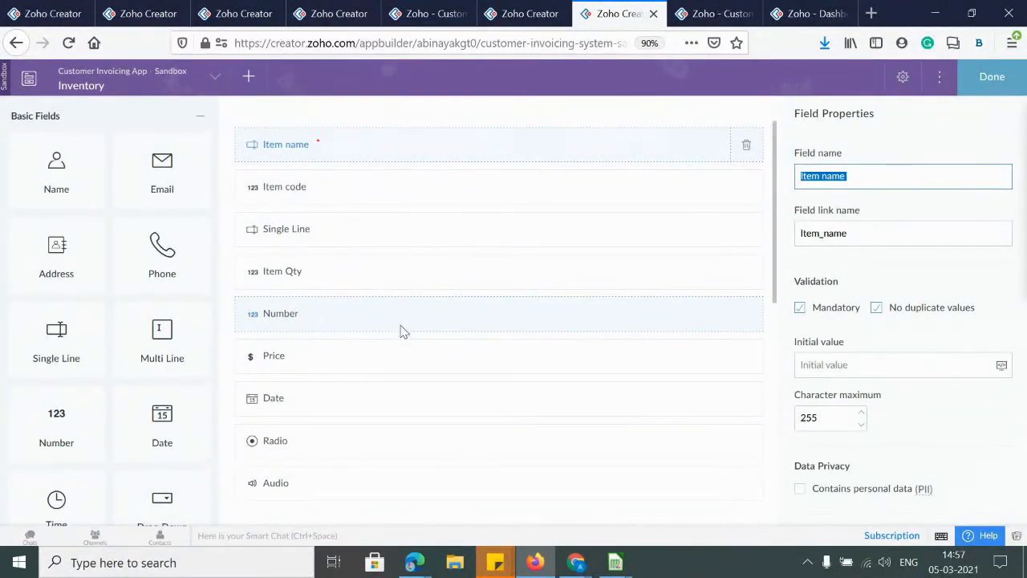
Attempt twice to delete the Vendor Number field, accept the sandbox refusal warnings, and finish editing
scroll(401, 330, down, 3)
click(268, 361)
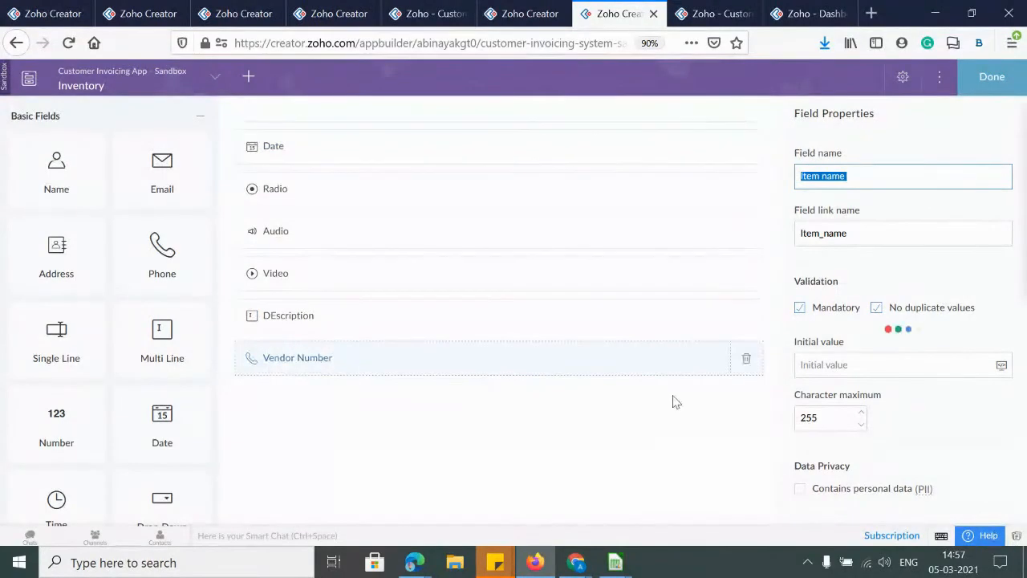
click(746, 357)
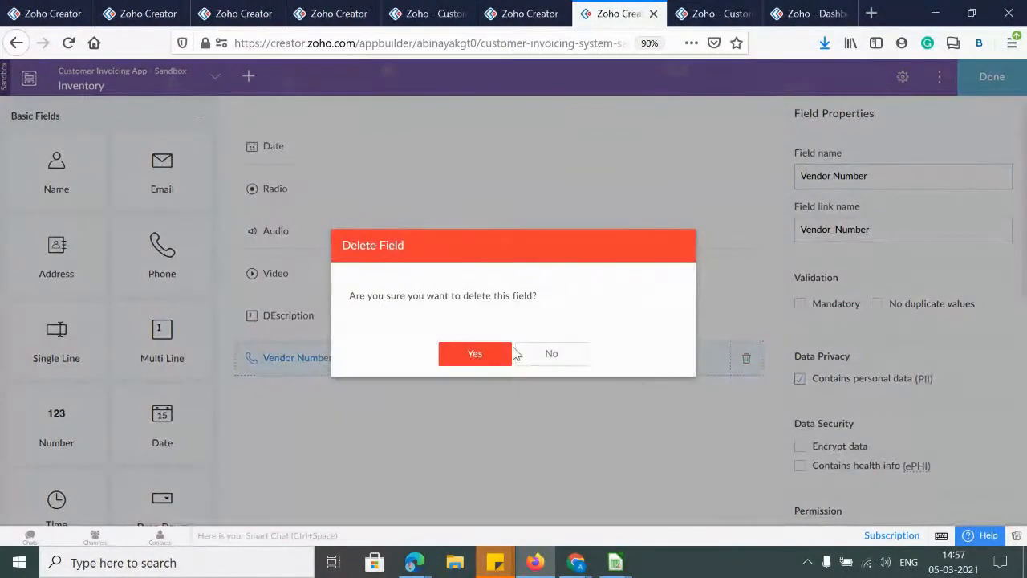
click(485, 356)
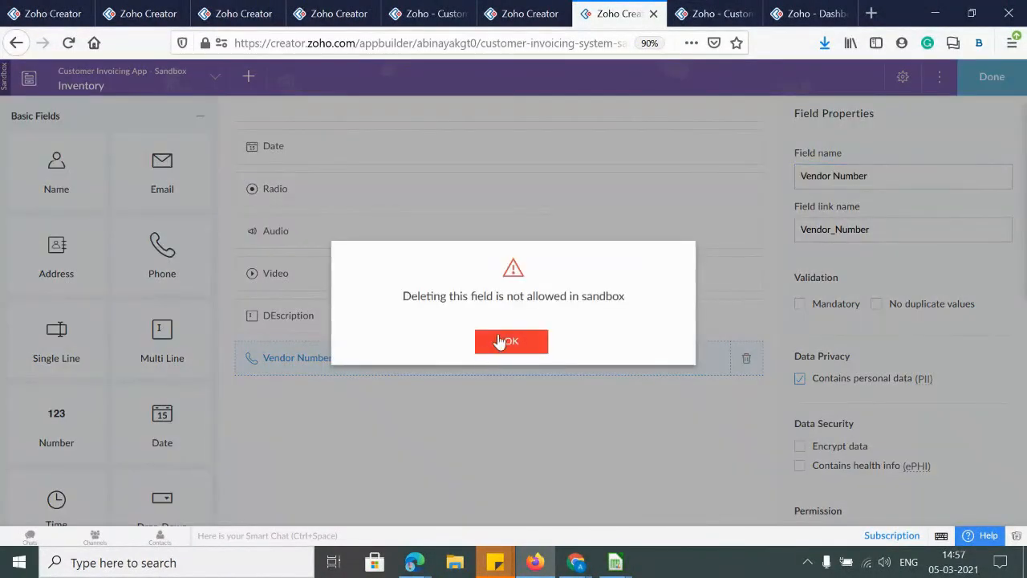
click(495, 341)
scroll(605, 404, up, 5)
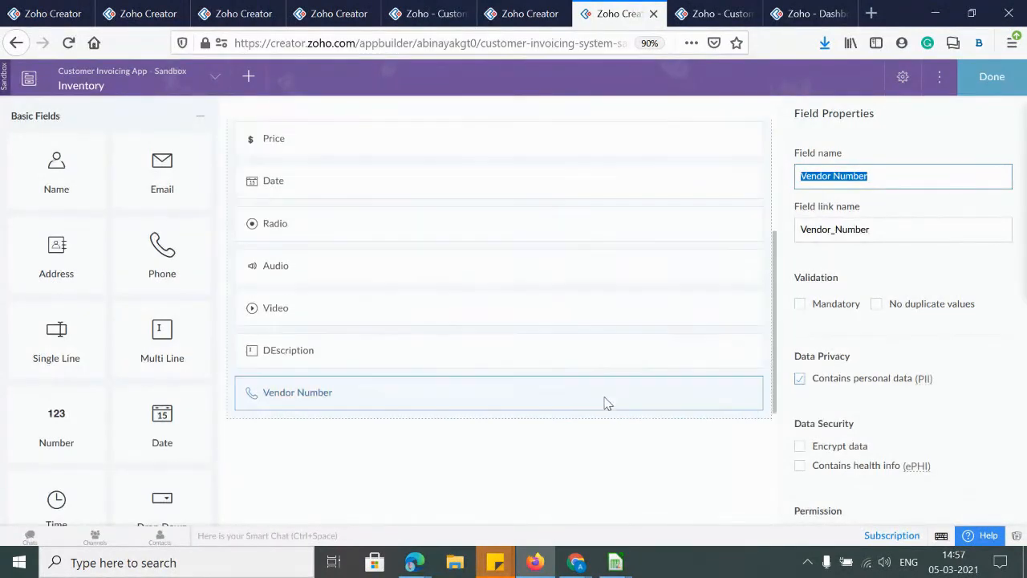
scroll(497, 289, down, 5)
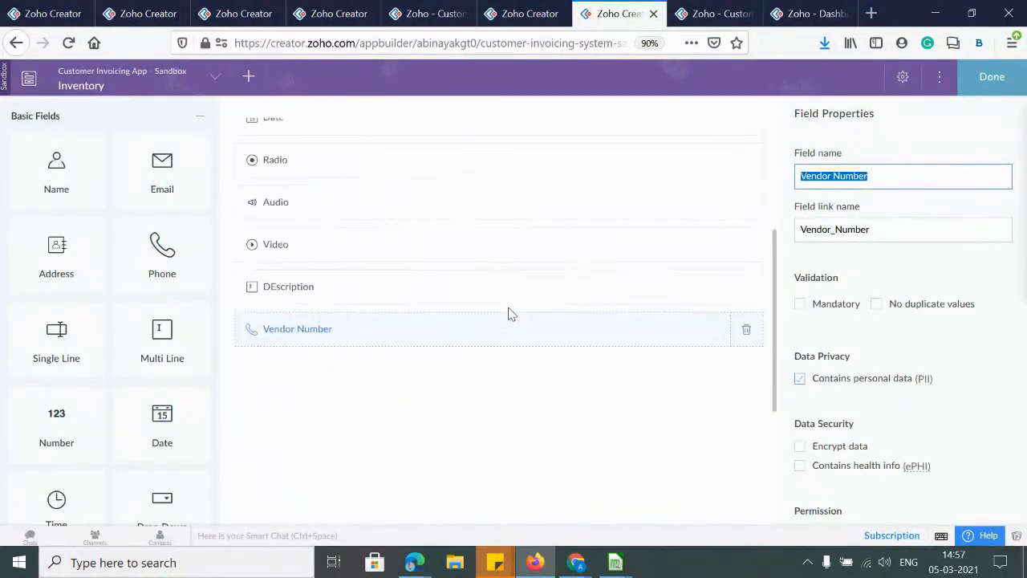
click(745, 187)
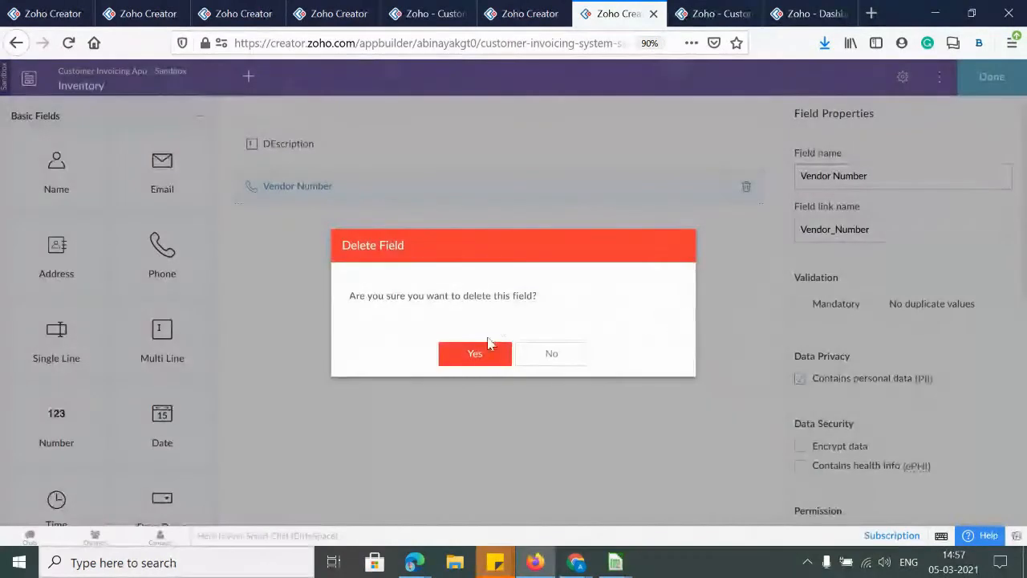
click(478, 351)
click(504, 343)
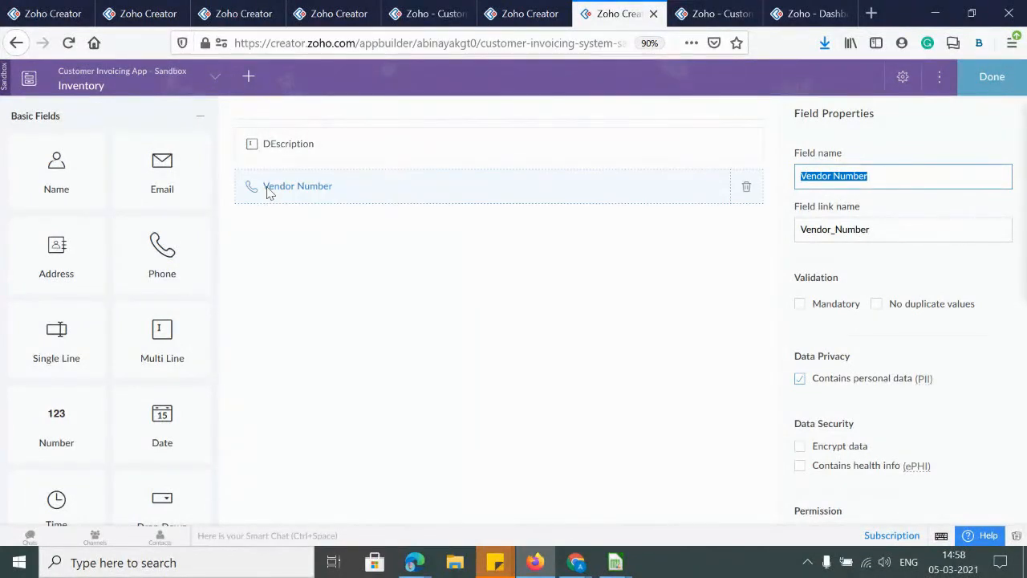
click(995, 85)
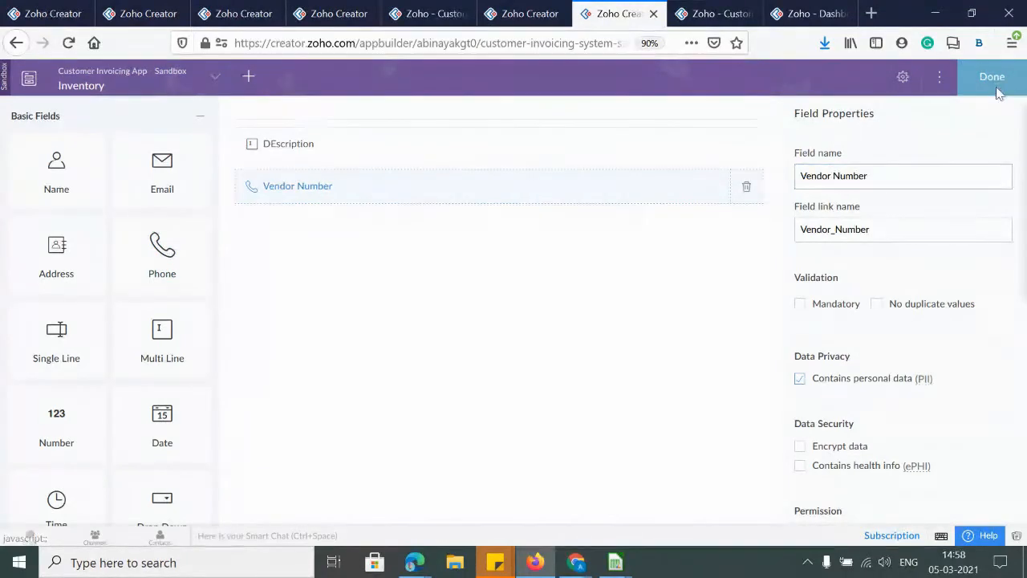
Add a three-choice Drop Down field below Vendor Number in the Inventory form and save it
click(858, 78)
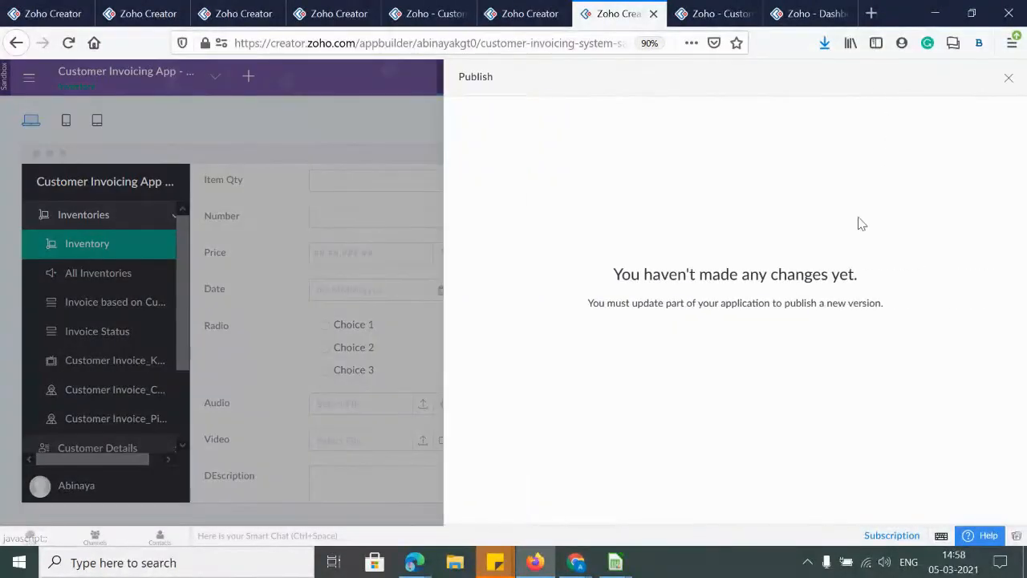
click(1008, 78)
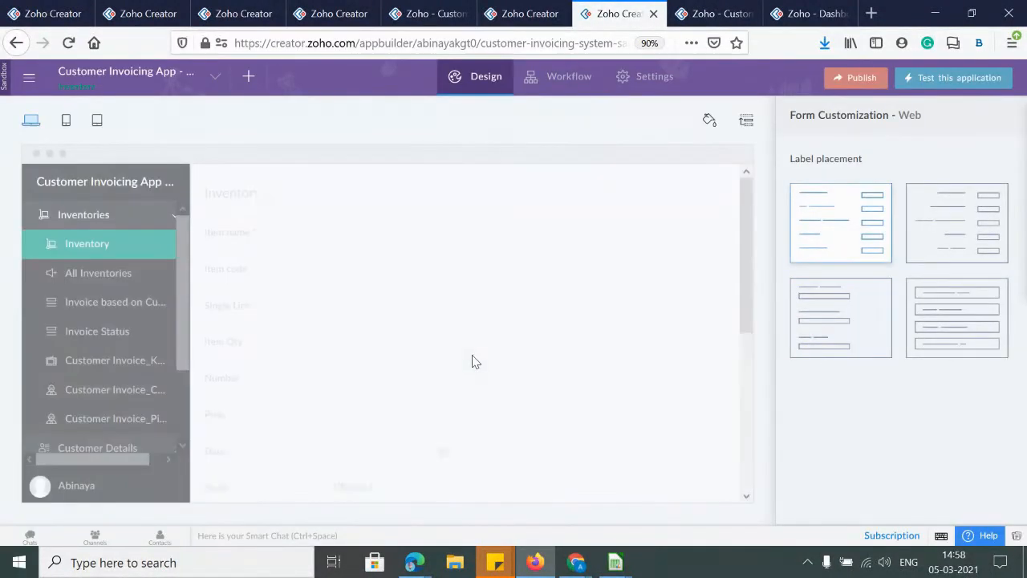
click(455, 330)
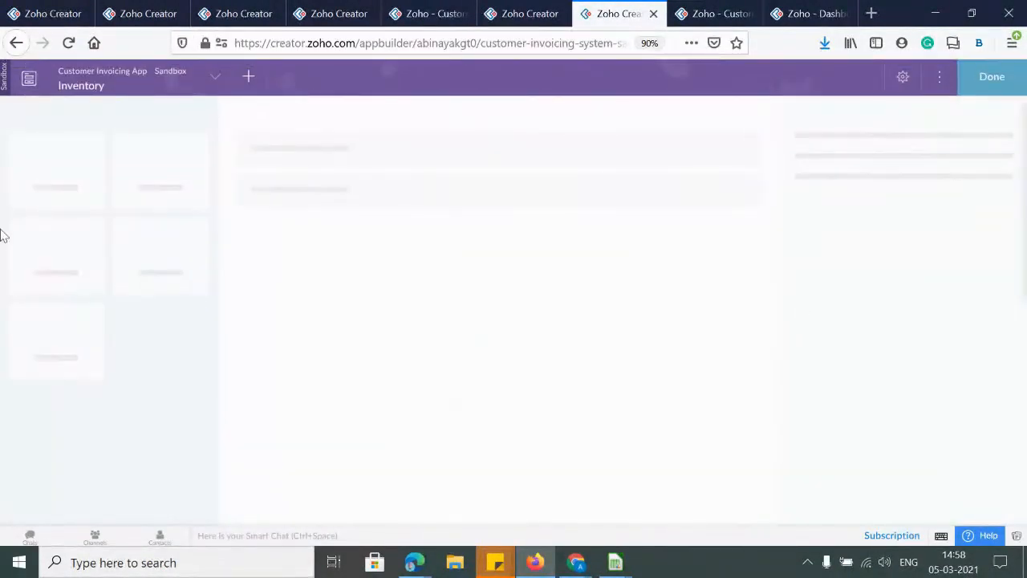
scroll(107, 328, down, 5)
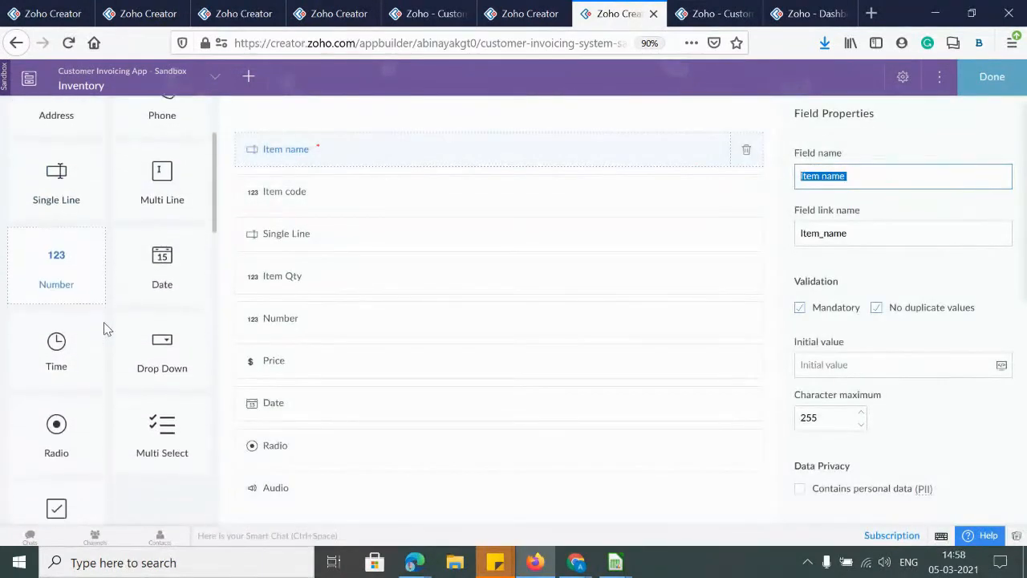
drag(162, 253, 327, 461)
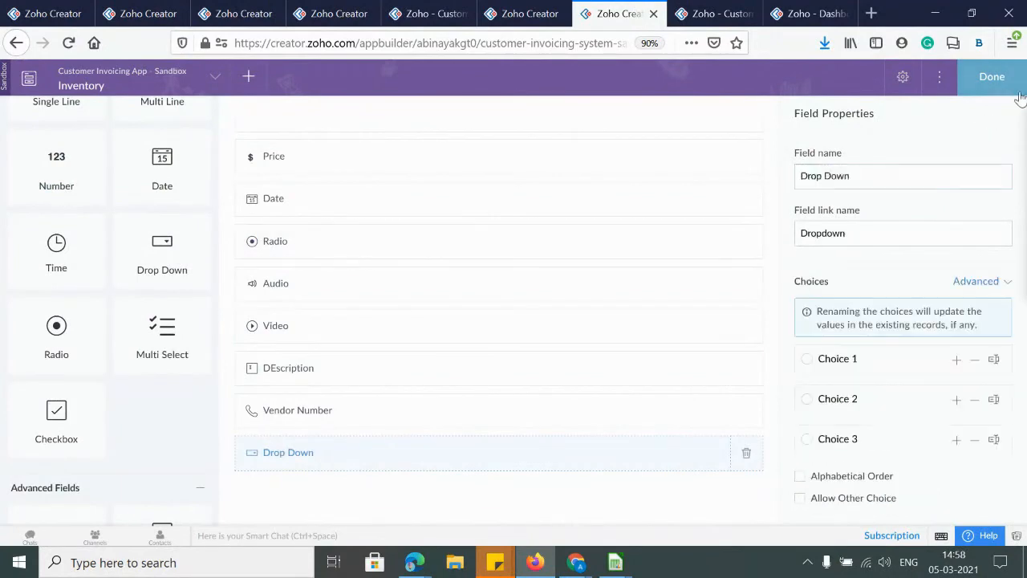
click(994, 81)
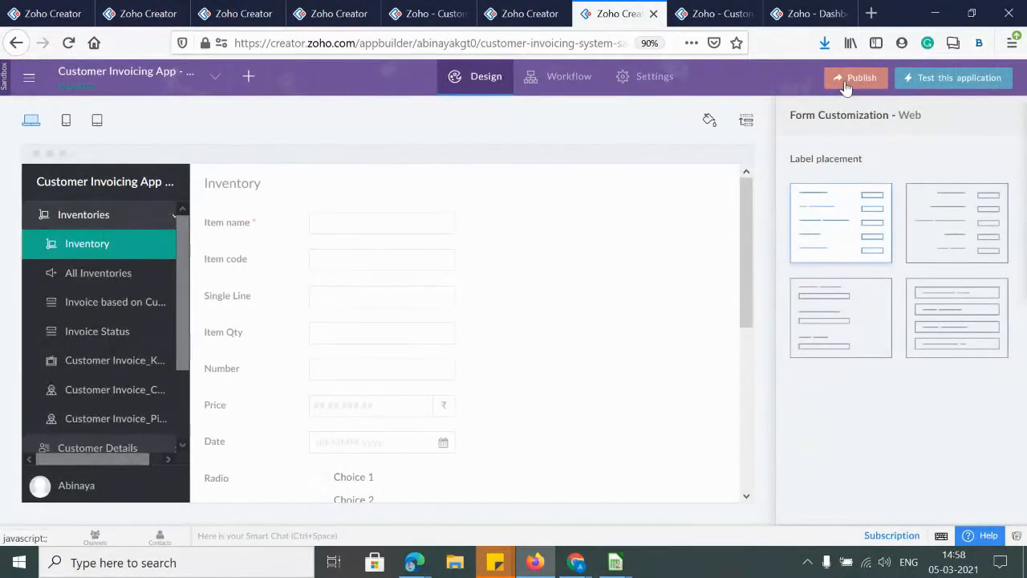
Publish the Drop Down, All Inventories report and field-order changes as version 1.0
click(859, 78)
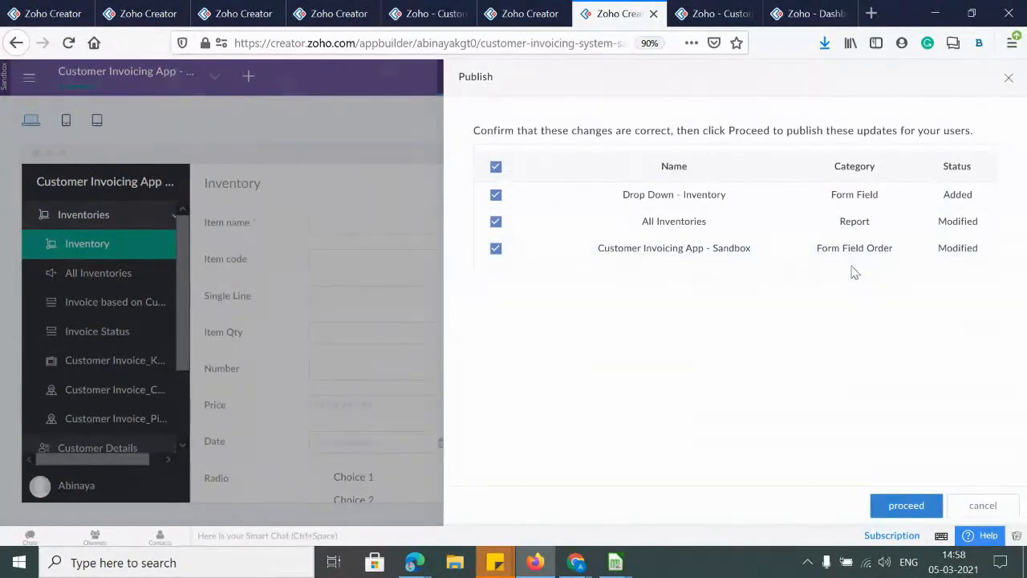
click(920, 506)
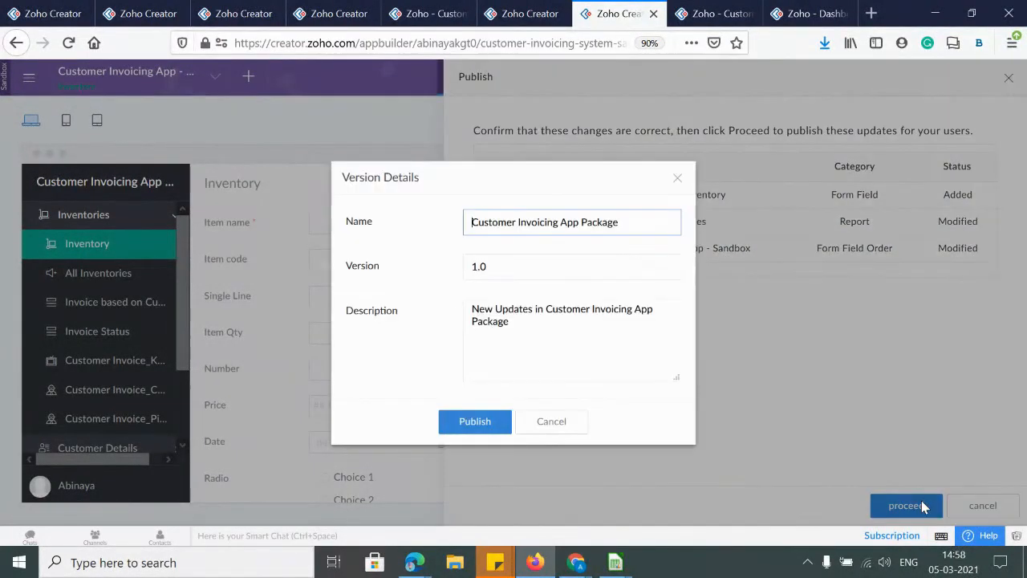
click(484, 421)
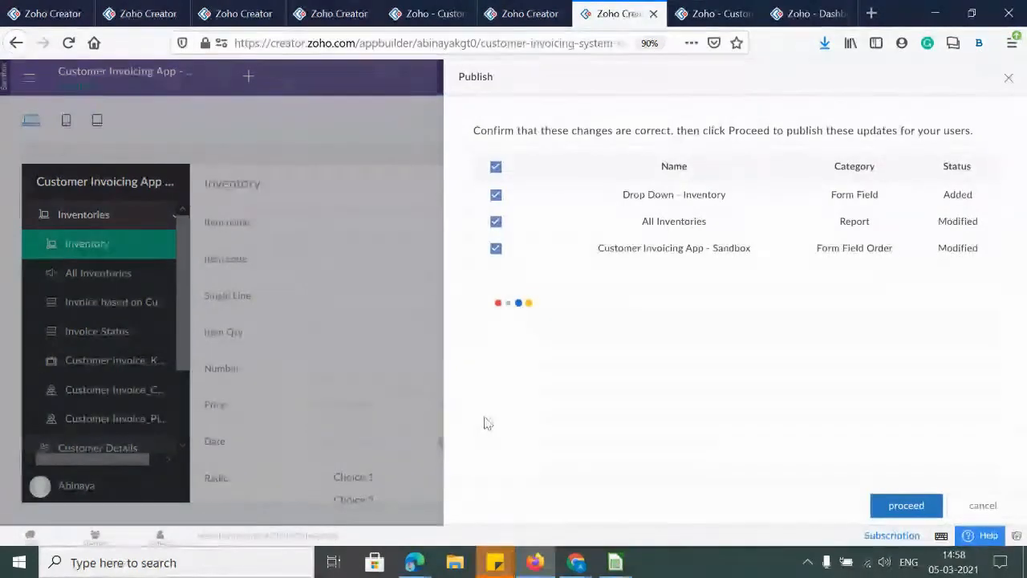
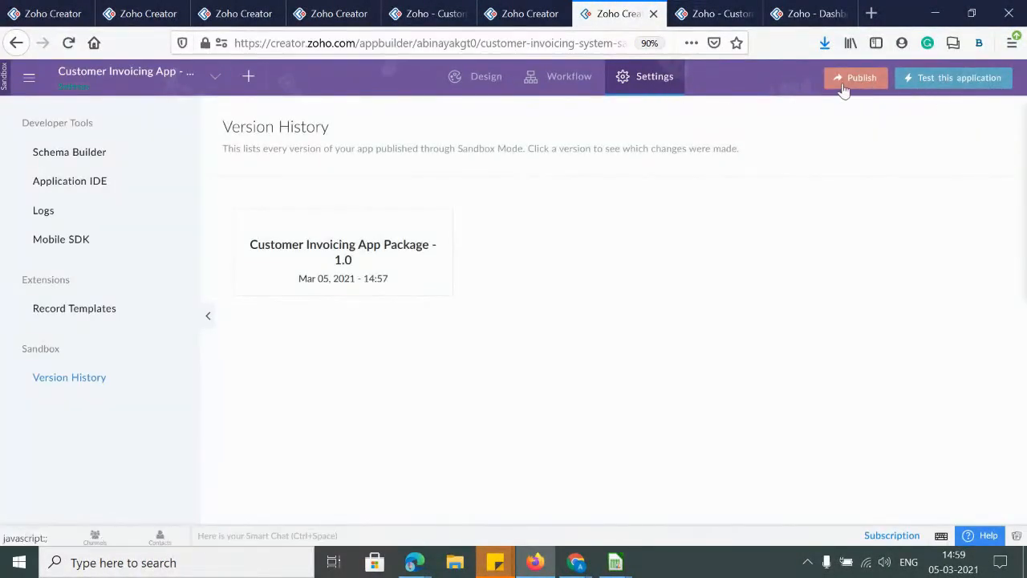
Remove the app's sandbox and check the new Drop Down choices in the live Inventory form
click(507, 16)
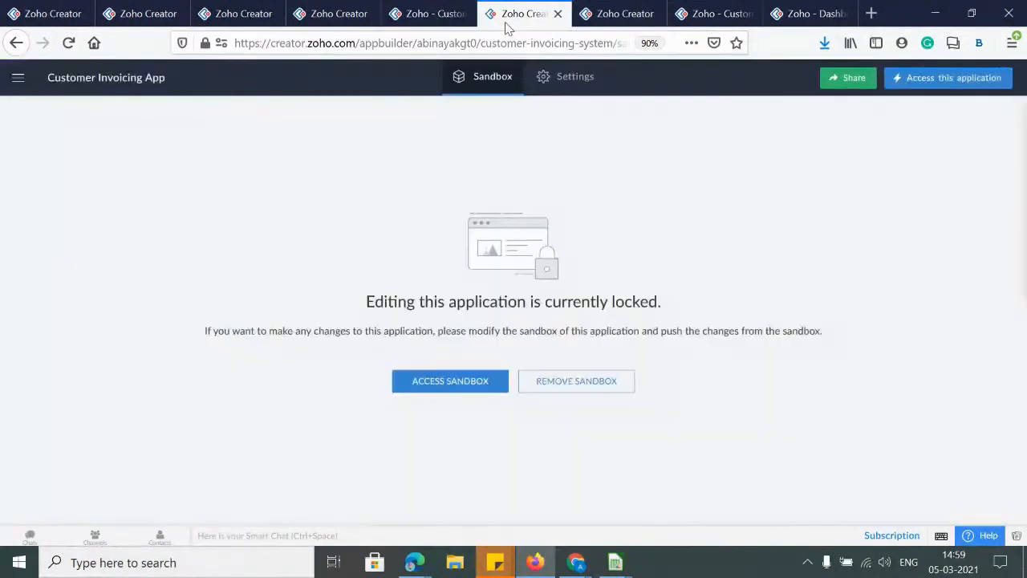
click(615, 388)
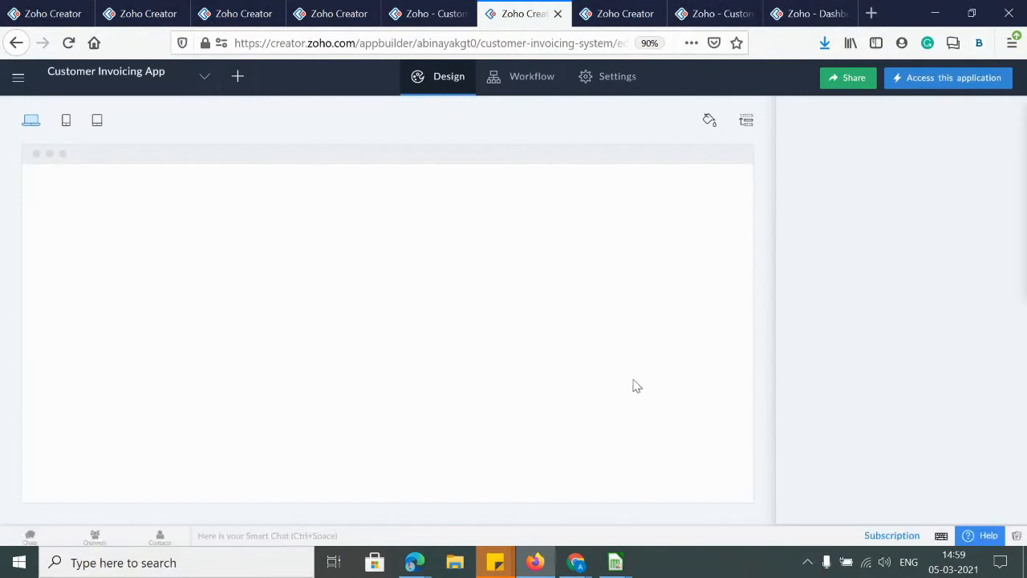
click(919, 84)
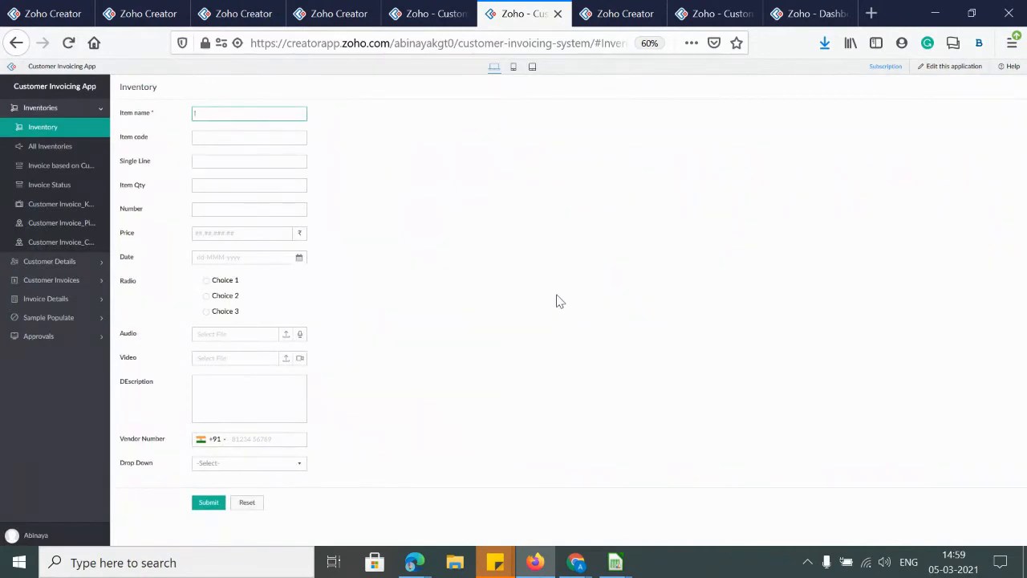
click(237, 463)
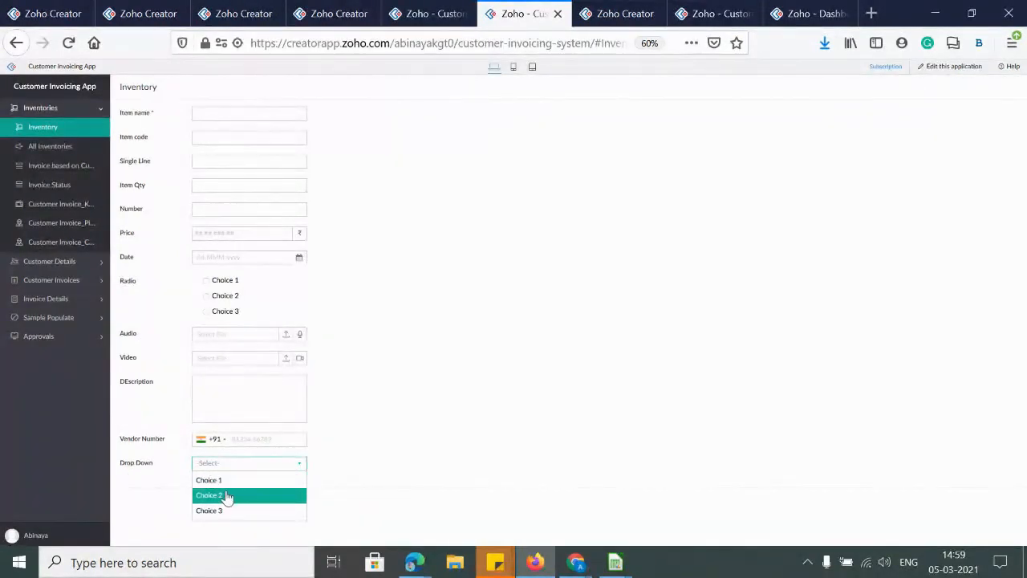
click(591, 386)
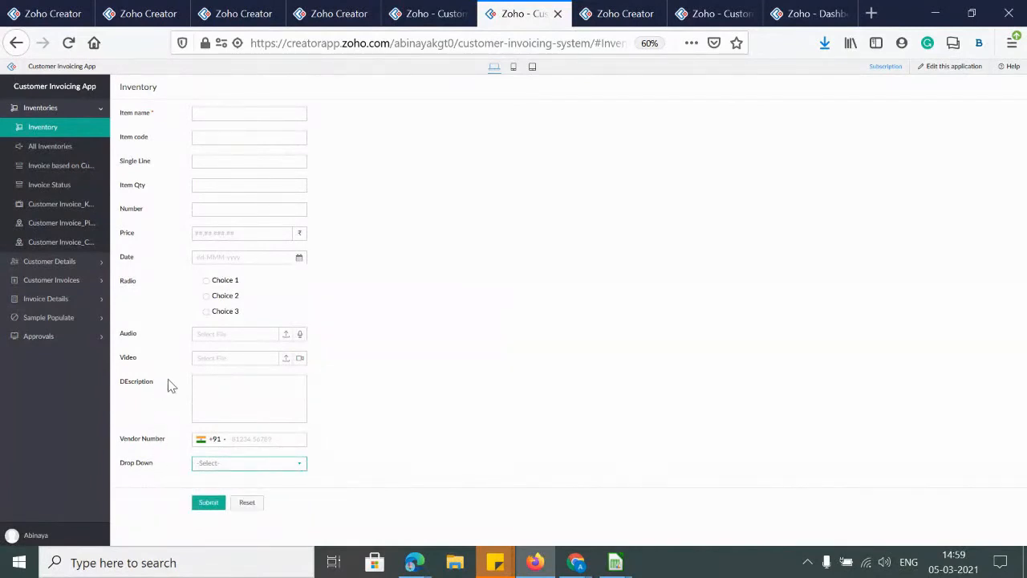
click(203, 404)
Close the Version History tab and go to the application's Settings page
click(616, 14)
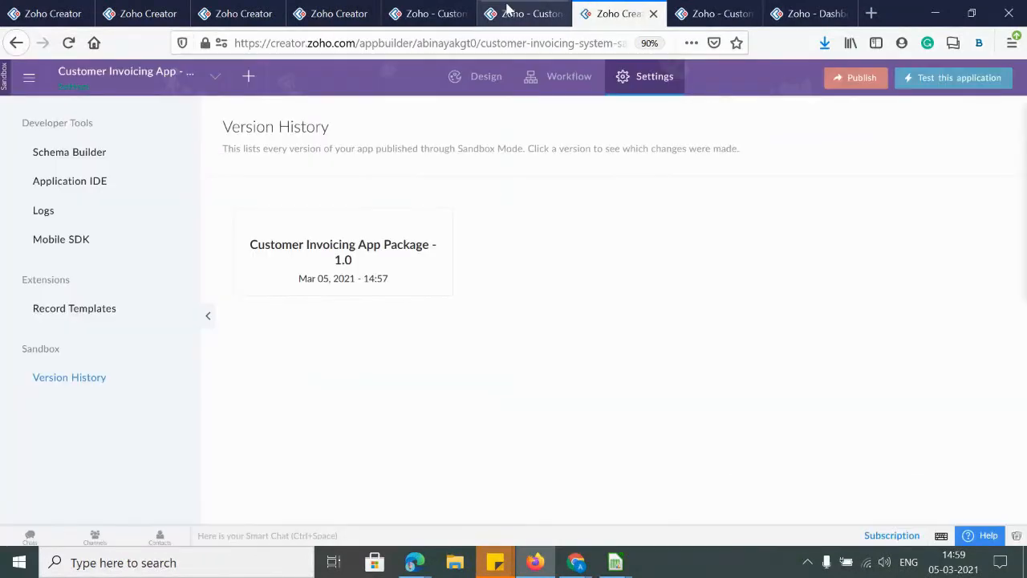
click(652, 14)
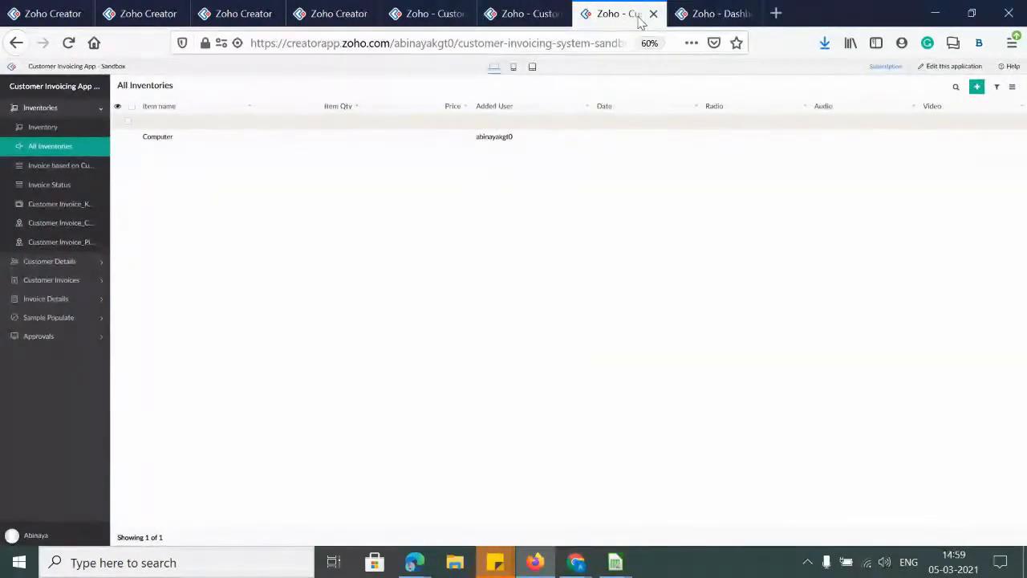
click(461, 15)
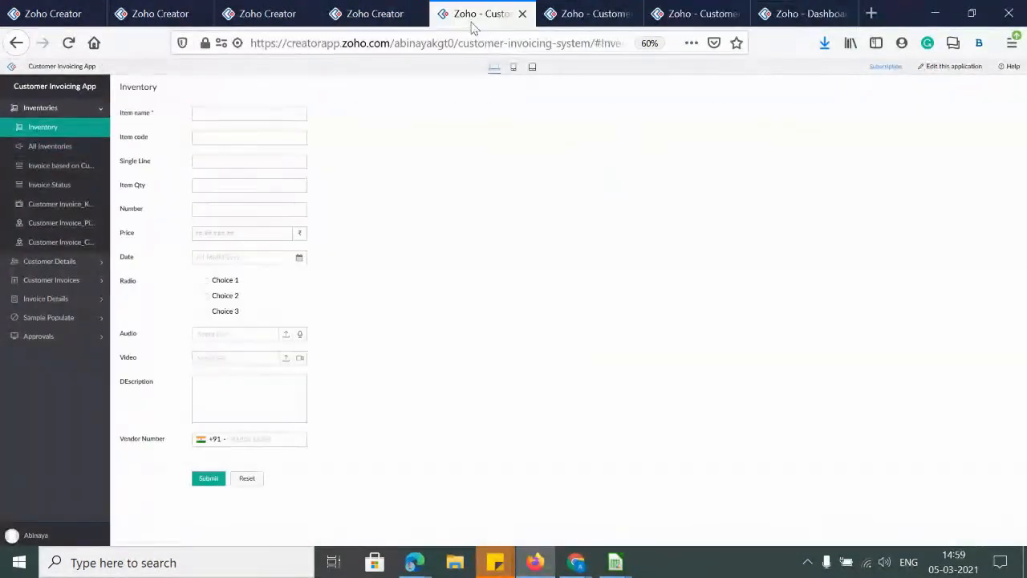
click(365, 14)
click(615, 85)
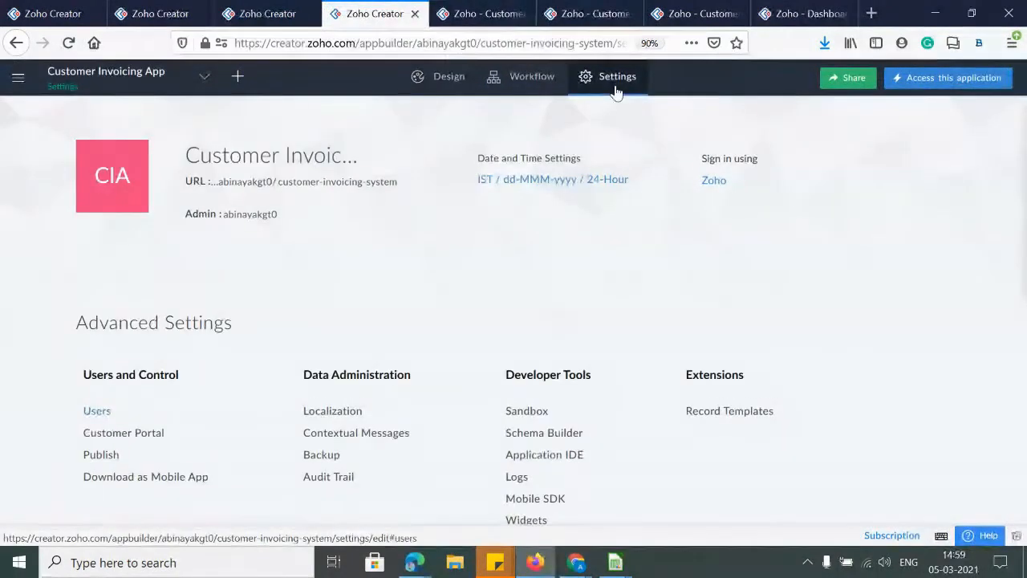
Open the Schema Builder from Developer Tools to view the form relationship diagram
scroll(337, 433, down, 1)
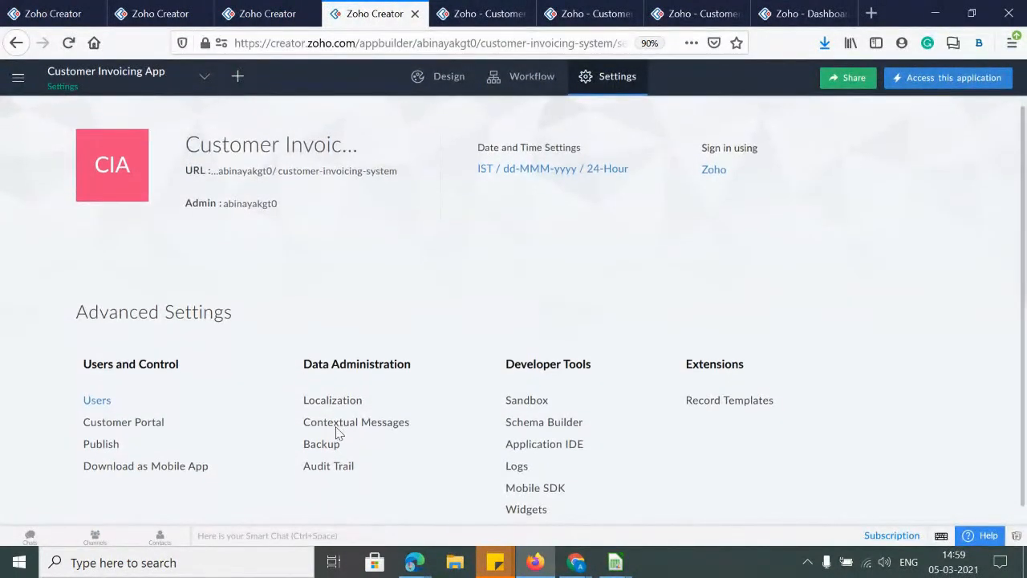
click(544, 399)
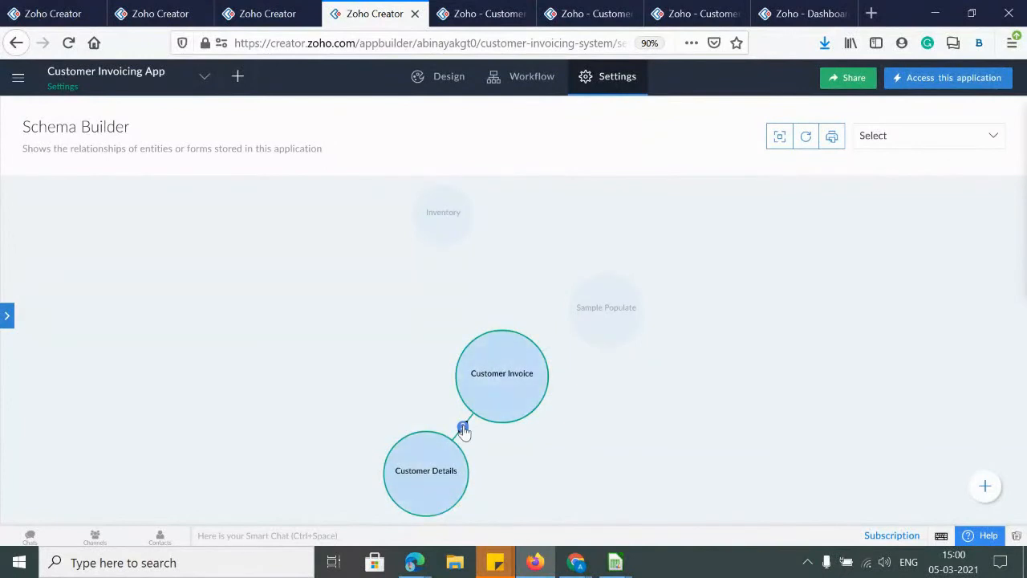
mouse_move(424, 488)
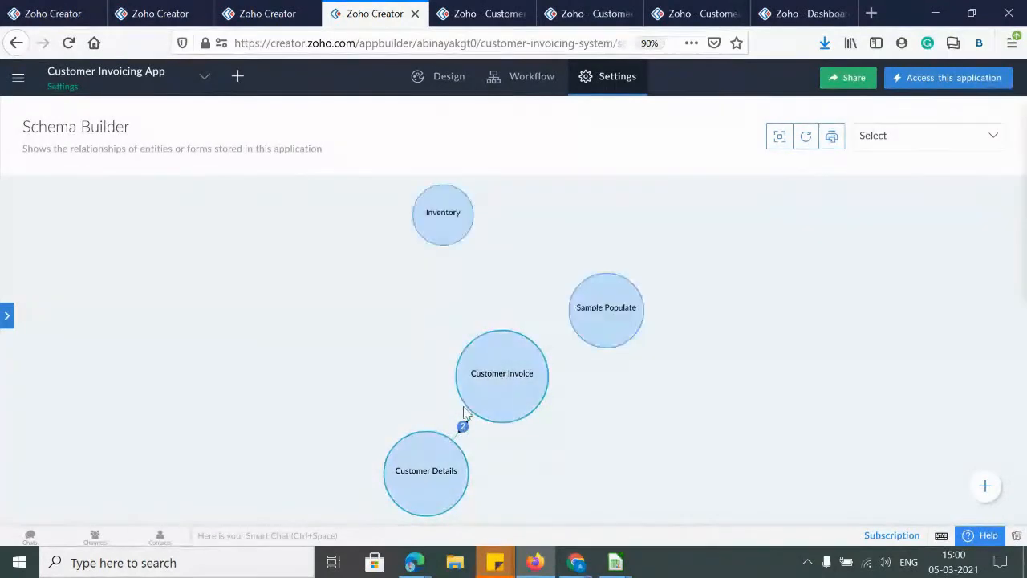
Inspect the Customer Invoice lookups to Customer Details and Sample Populate, cancelling a new lookup
mouse_move(489, 377)
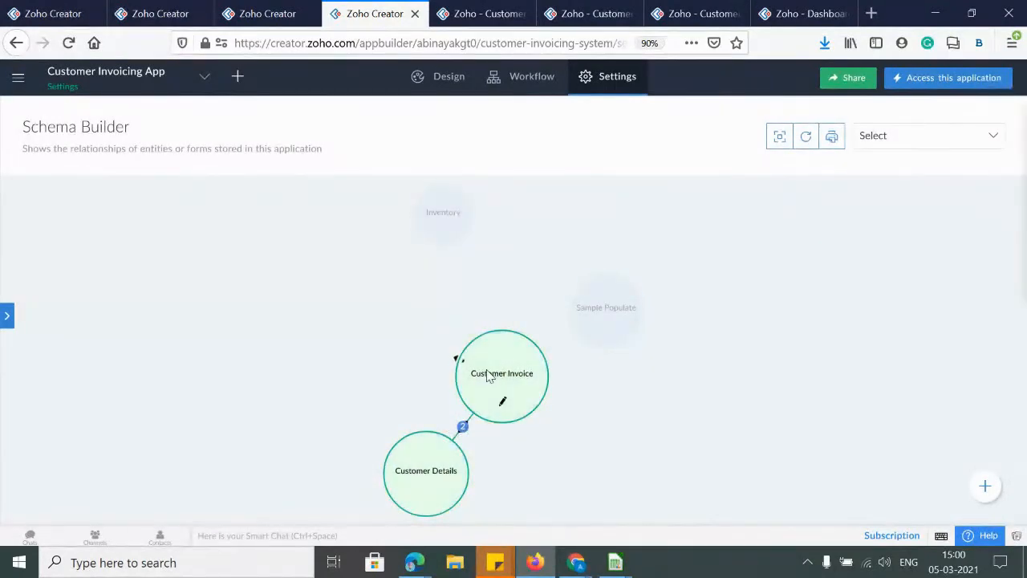
click(461, 427)
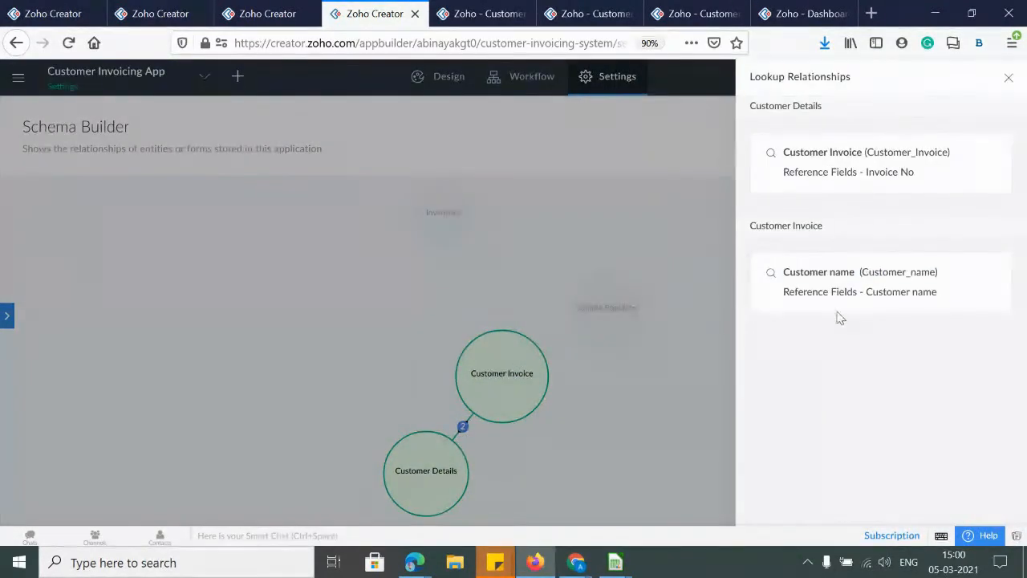
drag(807, 176, 916, 173)
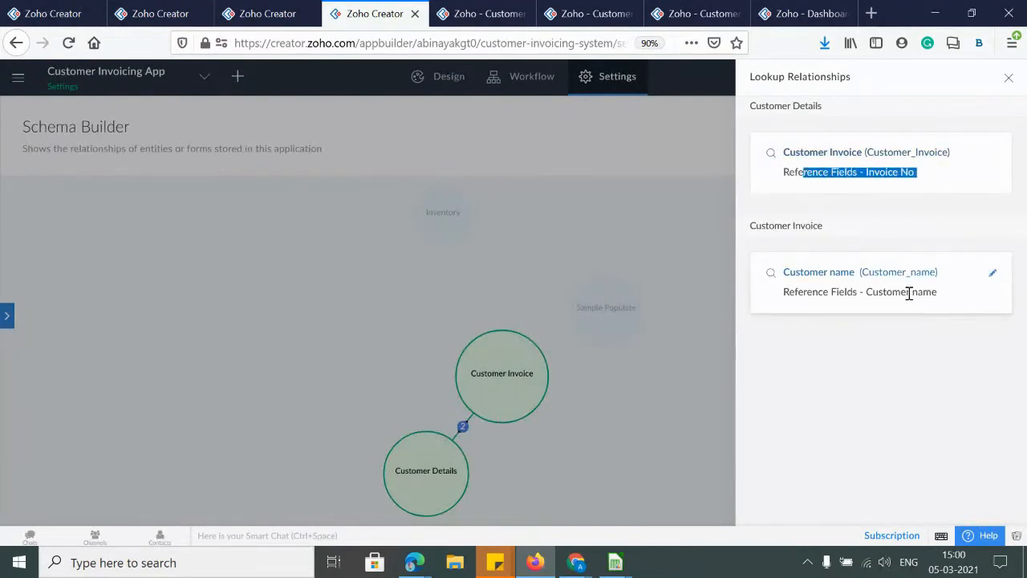
drag(901, 292, 962, 294)
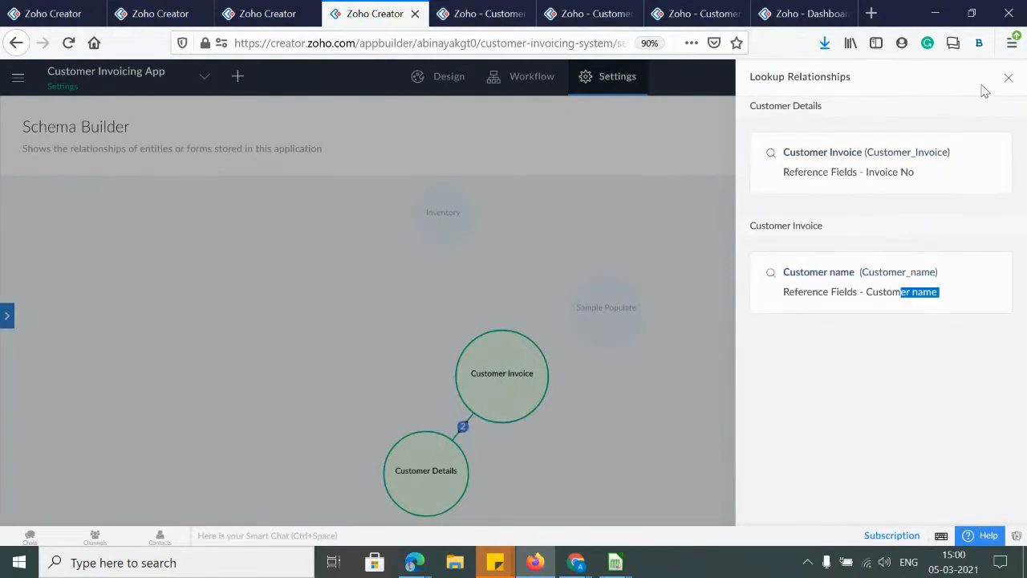
click(1008, 77)
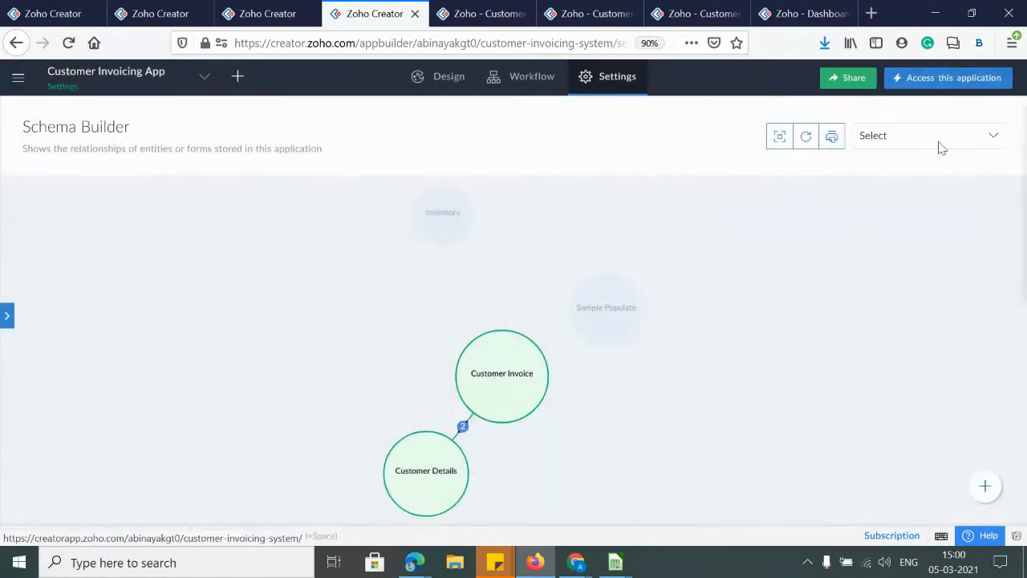
click(547, 356)
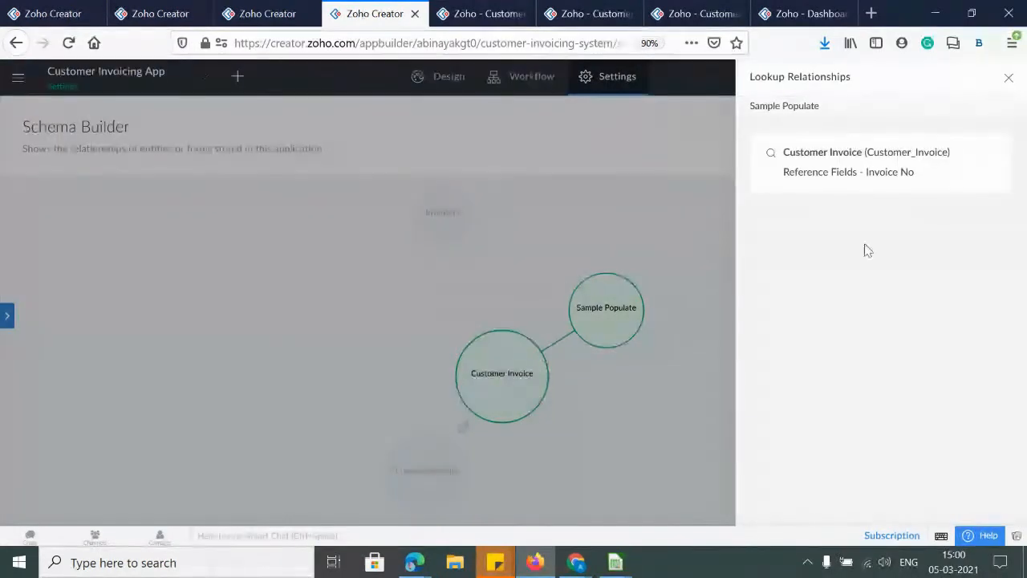
click(1008, 75)
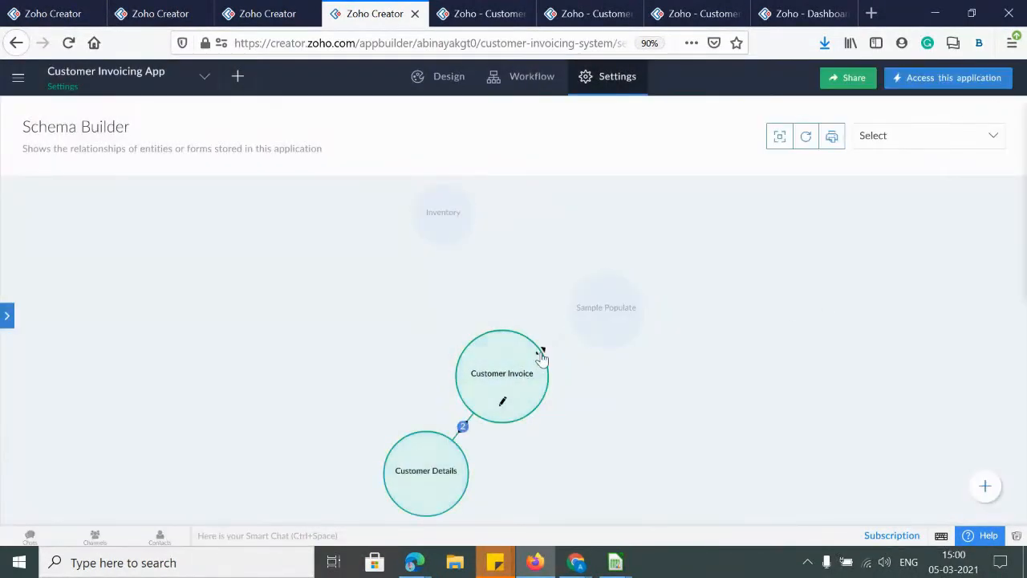
drag(588, 345, 607, 332)
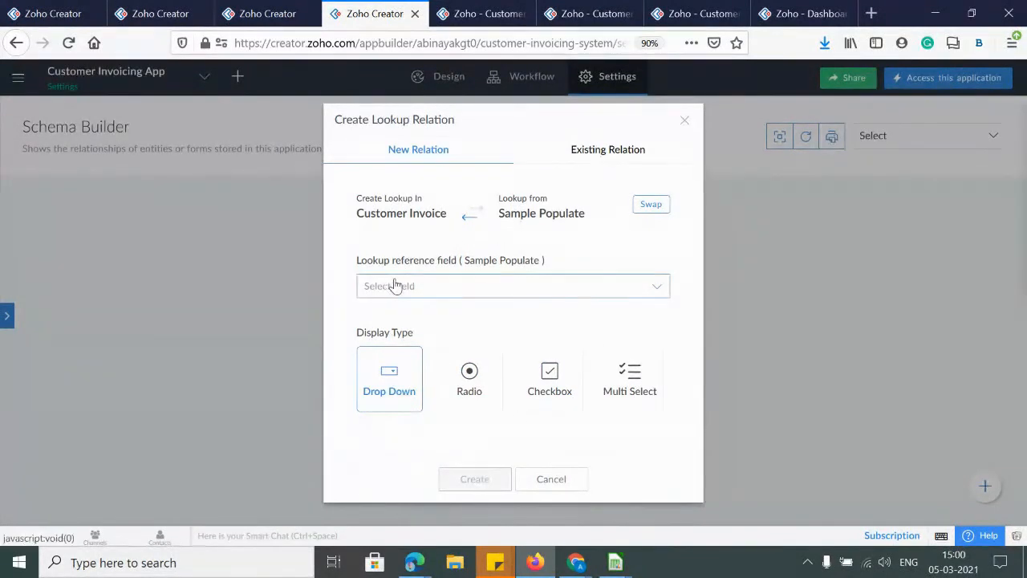
click(684, 121)
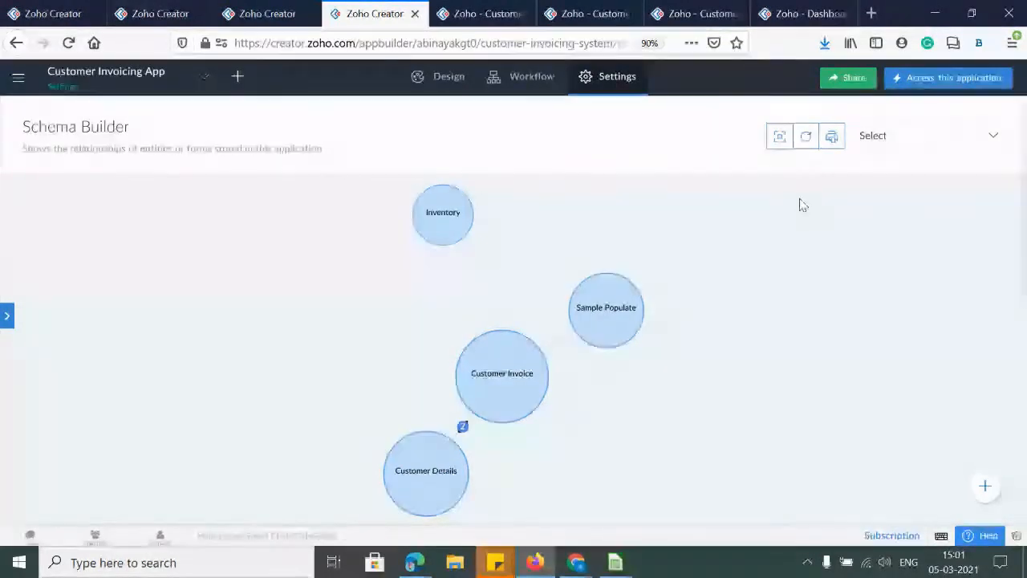
Hide Customer Invoice from the schema diagram and return to the Settings overview
click(918, 138)
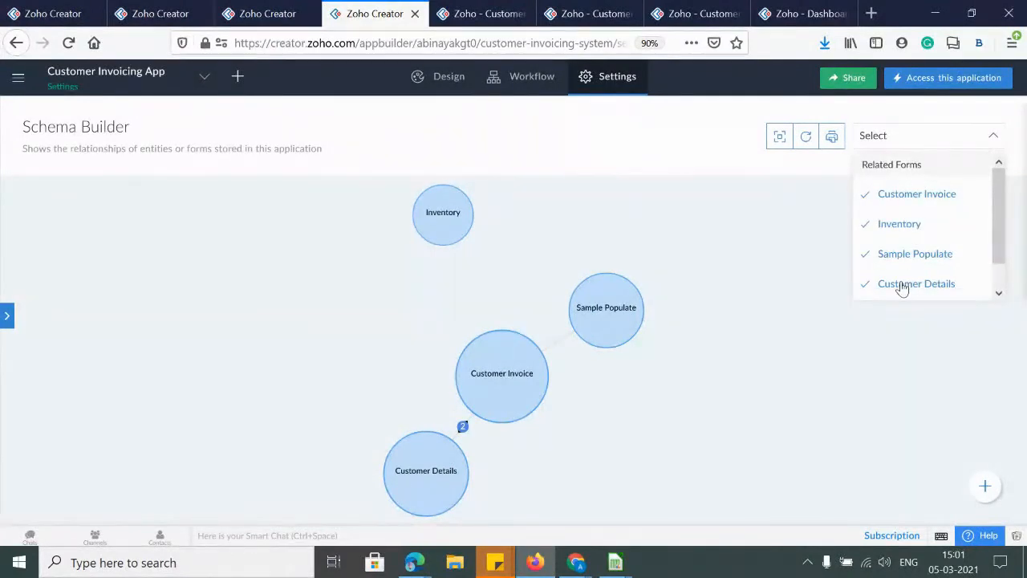
click(904, 205)
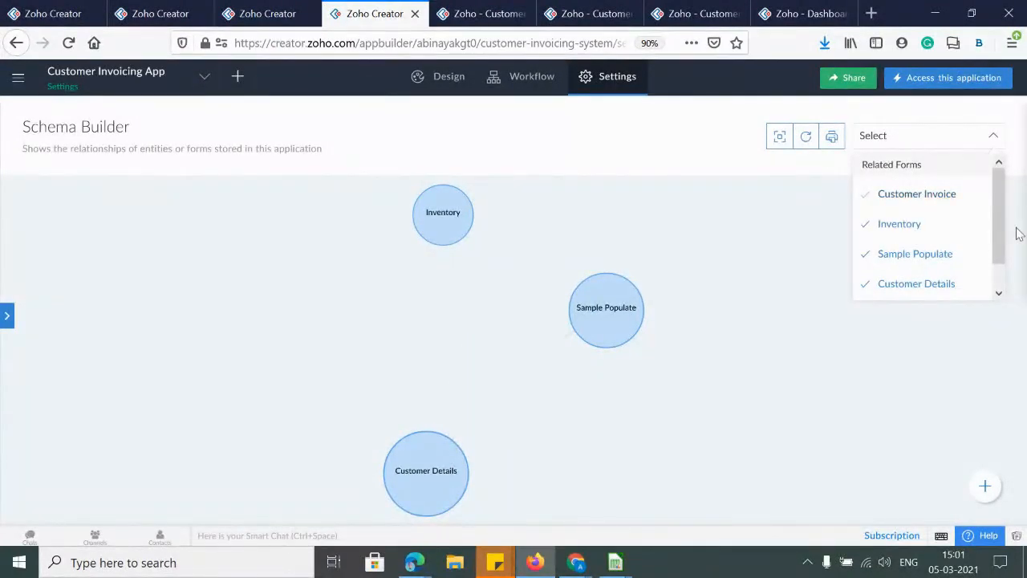
drag(1004, 222, 1011, 280)
click(830, 390)
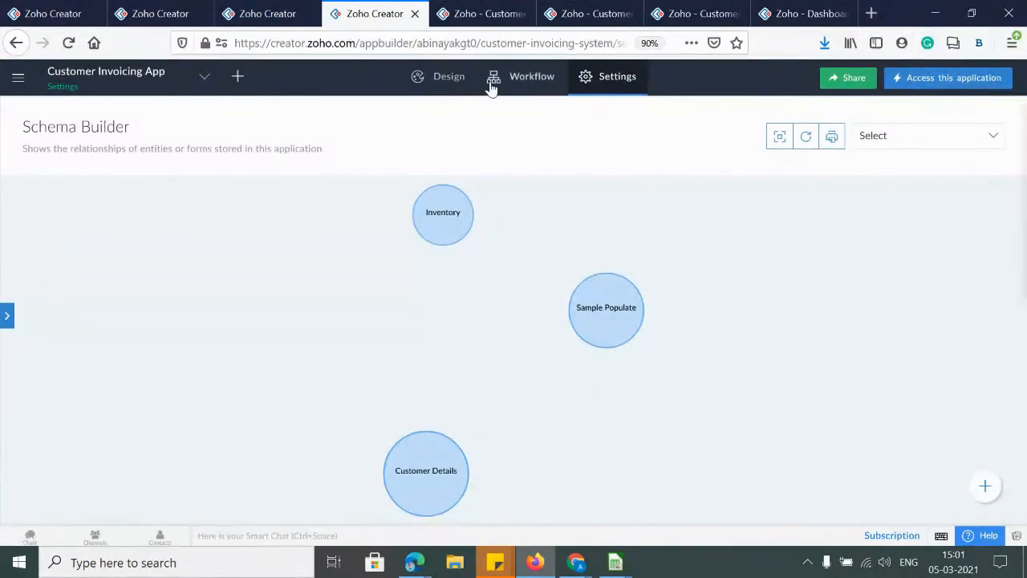
click(611, 95)
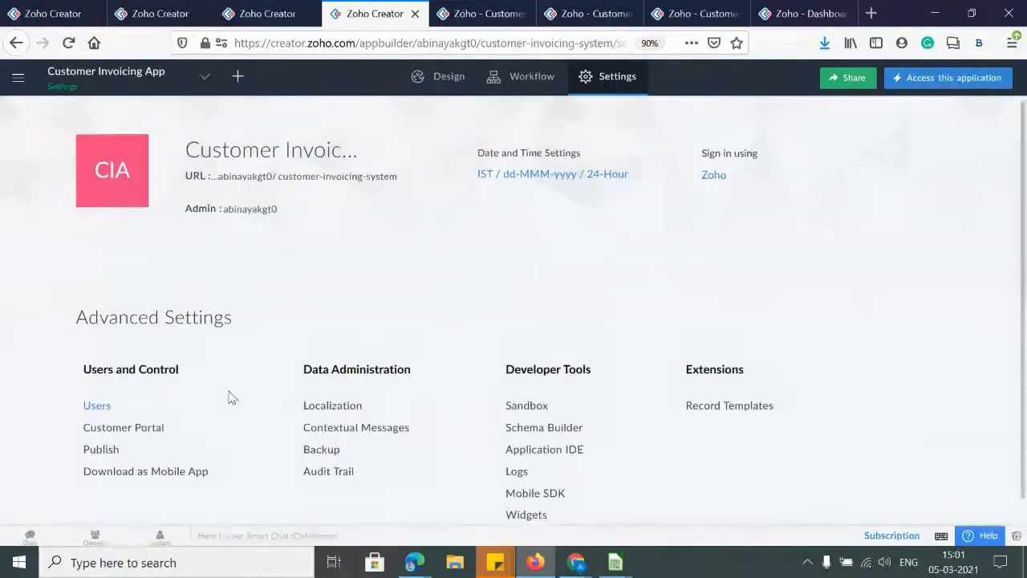
scroll(320, 405, down, 1)
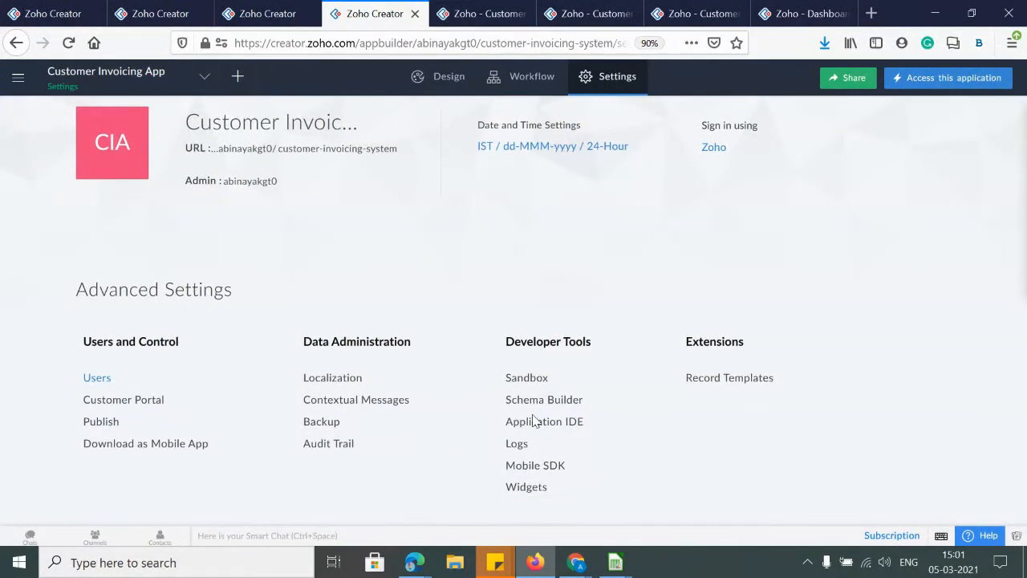
click(535, 425)
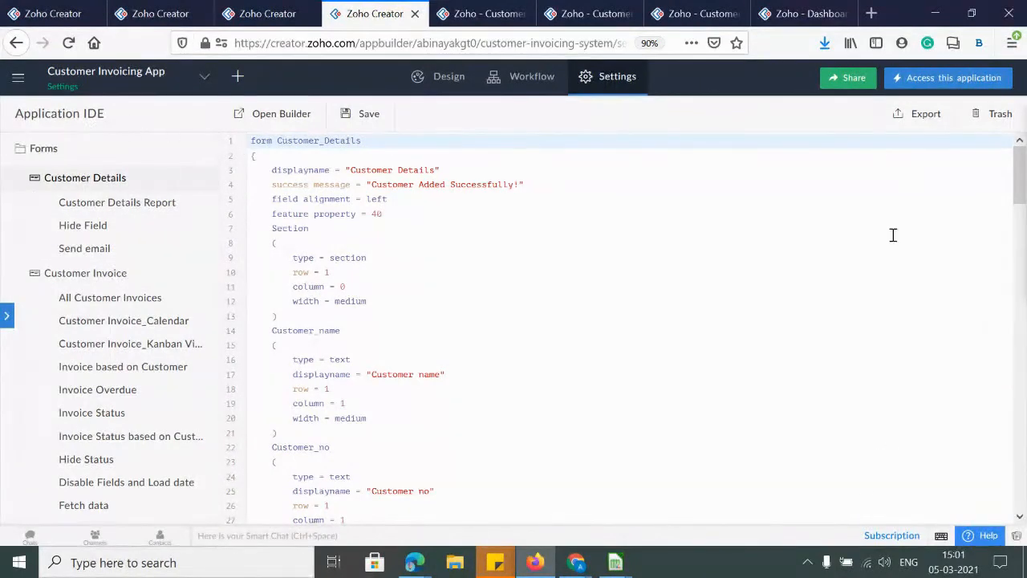
scroll(690, 287, down, 15)
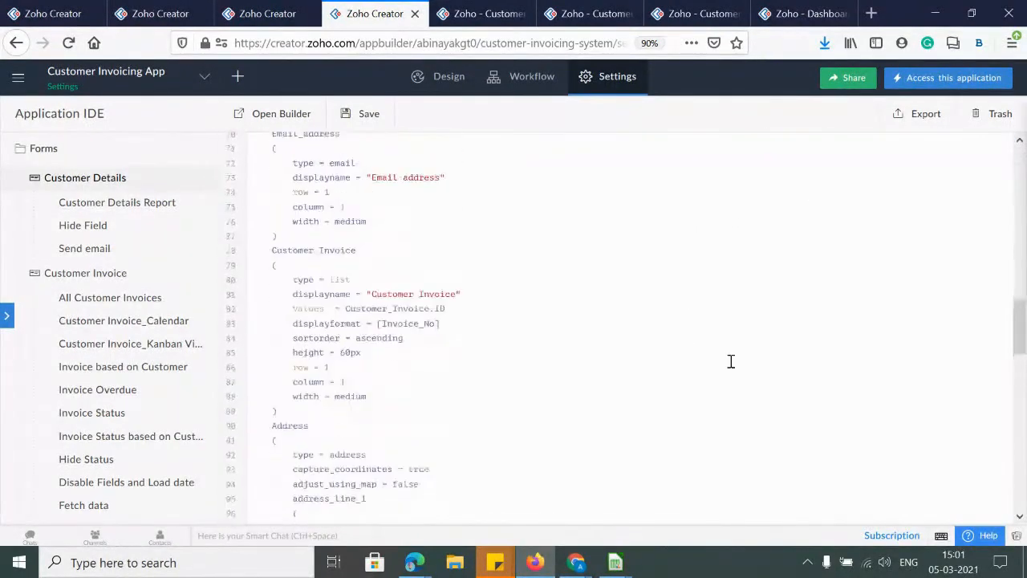
scroll(731, 361, up, 15)
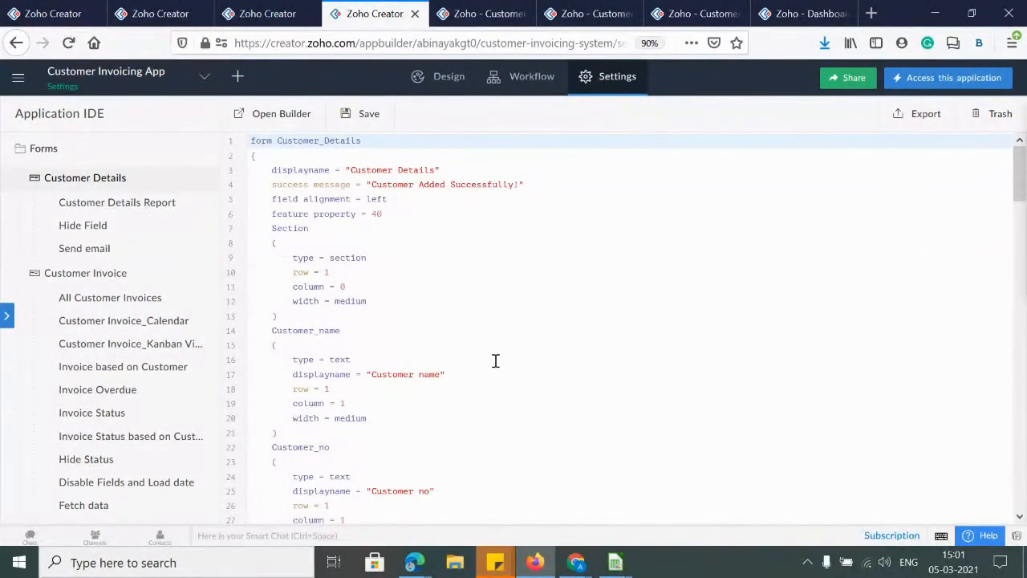
scroll(489, 365, down, 3)
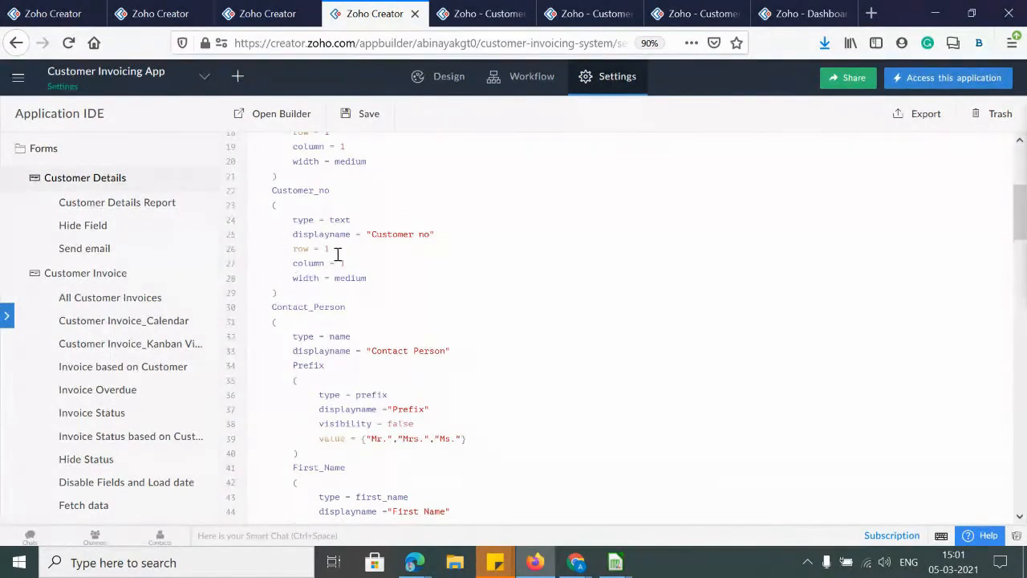
scroll(355, 359, up, 3)
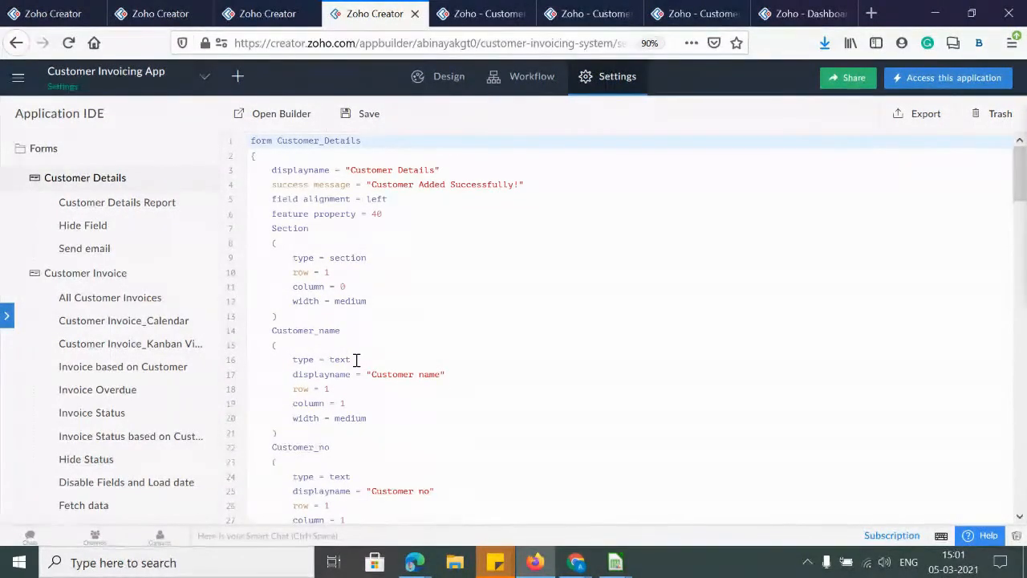
Export the app and save its script as Customer_Invoicing_App.ds
click(910, 126)
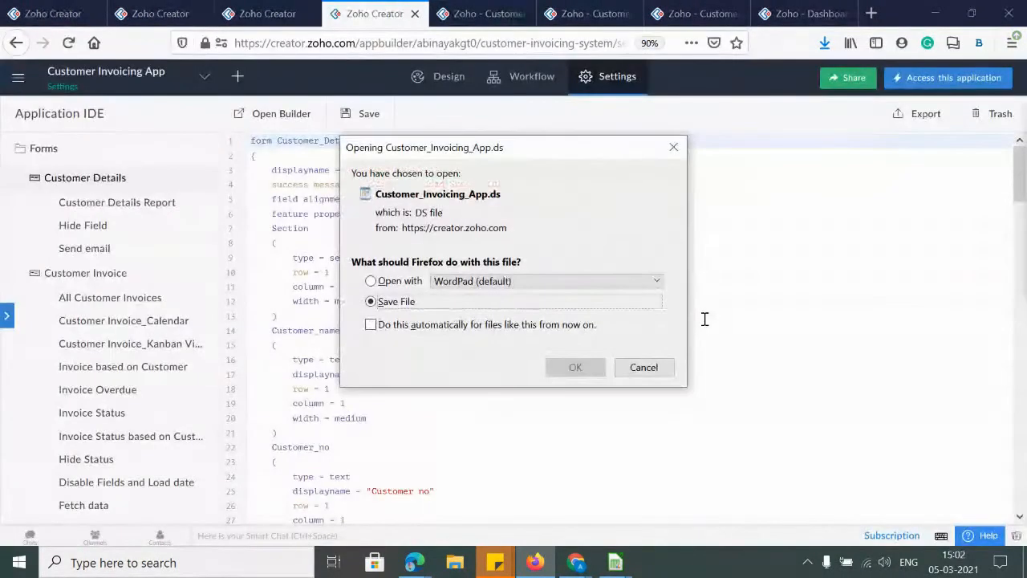
click(571, 366)
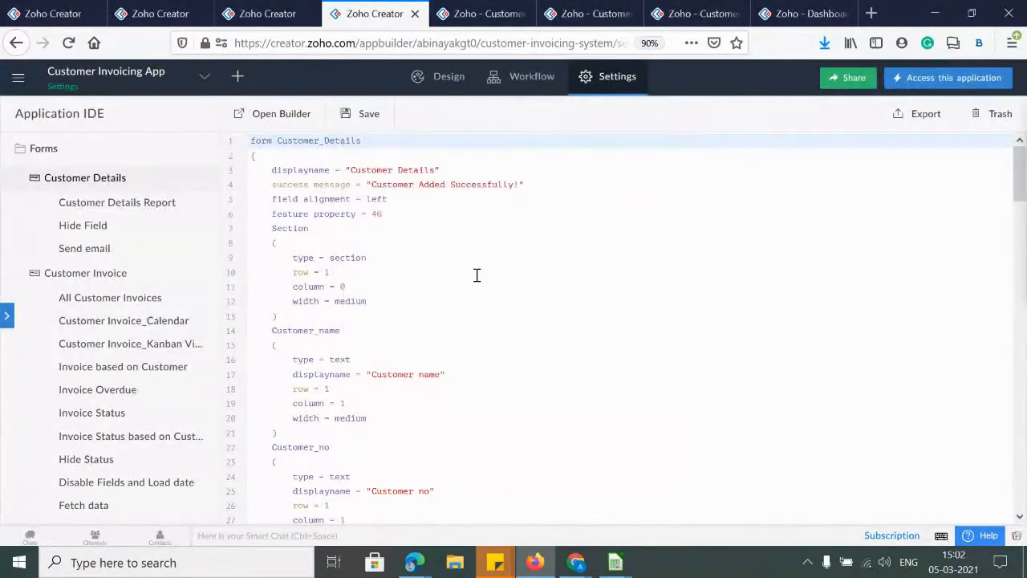
click(931, 120)
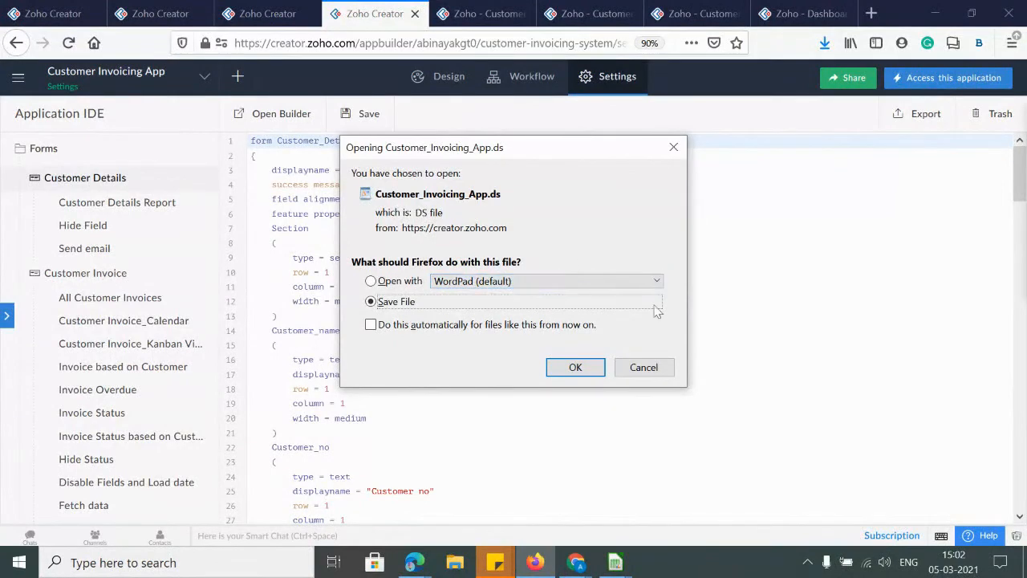
Save the export, review Customer_Invoicing_App(1) in WordPad, then minimise WordPad and File Explorer
click(577, 368)
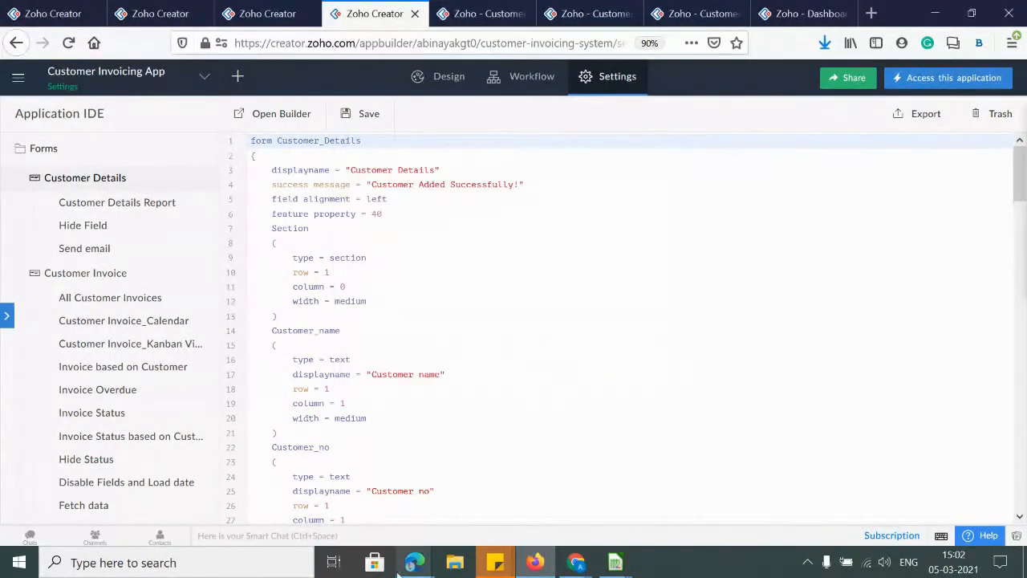
click(470, 566)
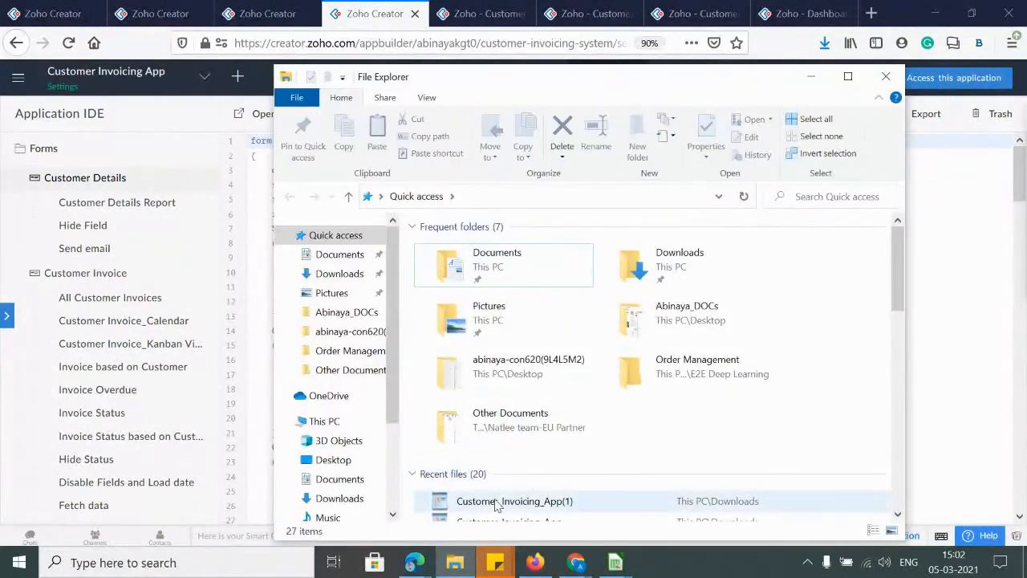
double_click(496, 501)
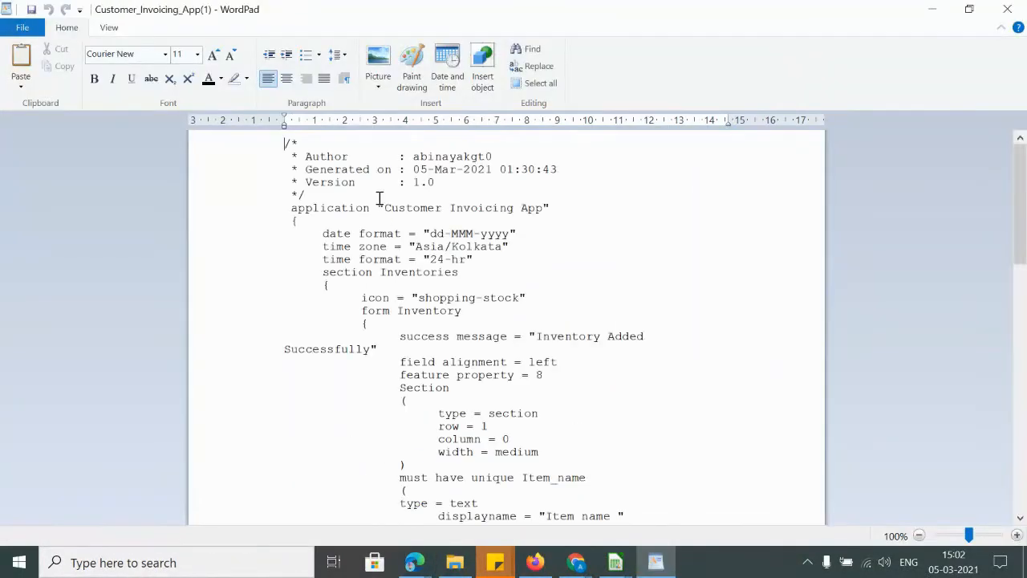
scroll(488, 345, down, 10)
scroll(486, 371, down, 20)
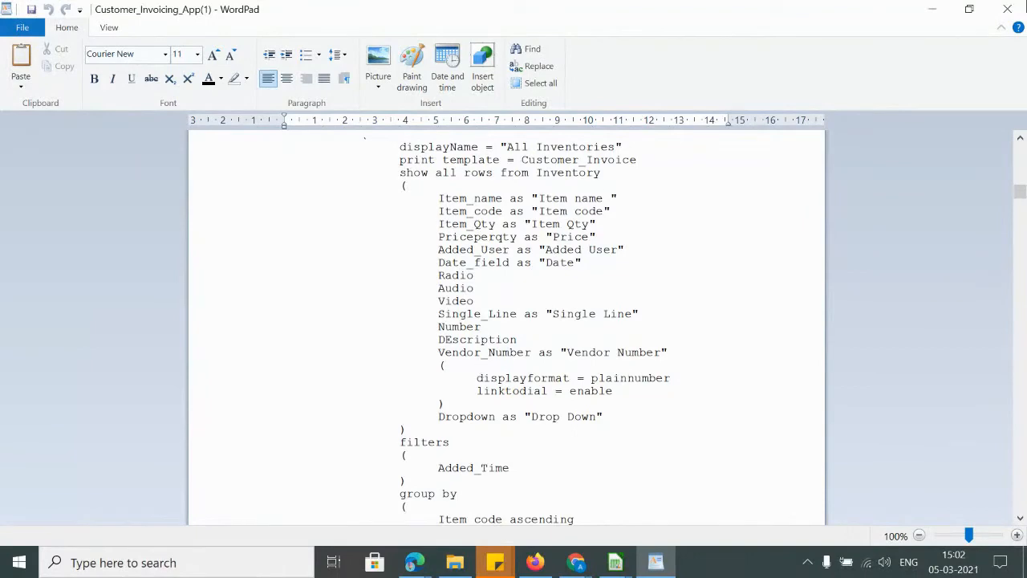
click(932, 9)
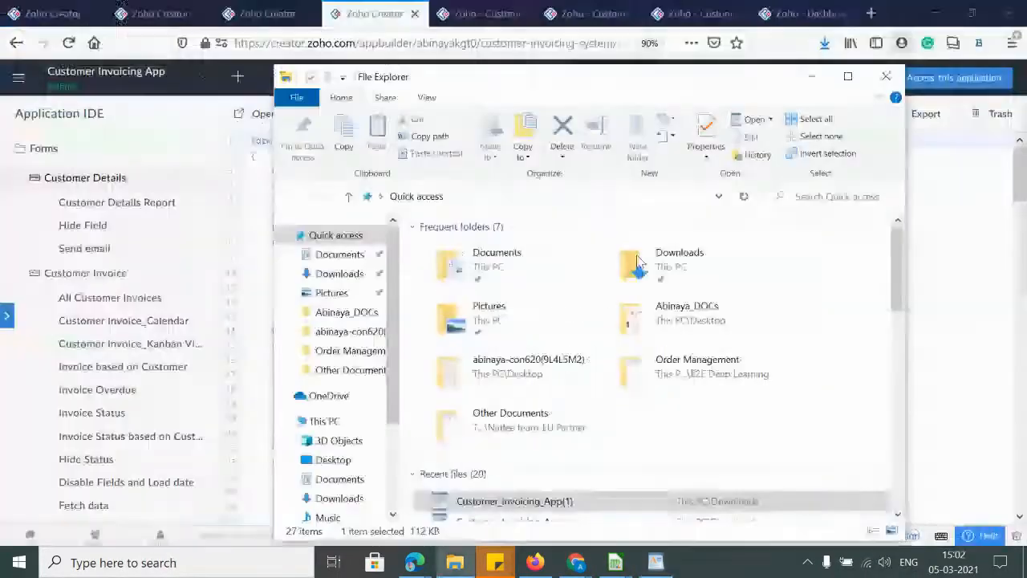
click(810, 81)
In Edge, check the account and profile menus, restore previous tabs, and close Zoho Admin Panel
mouse_move(414, 562)
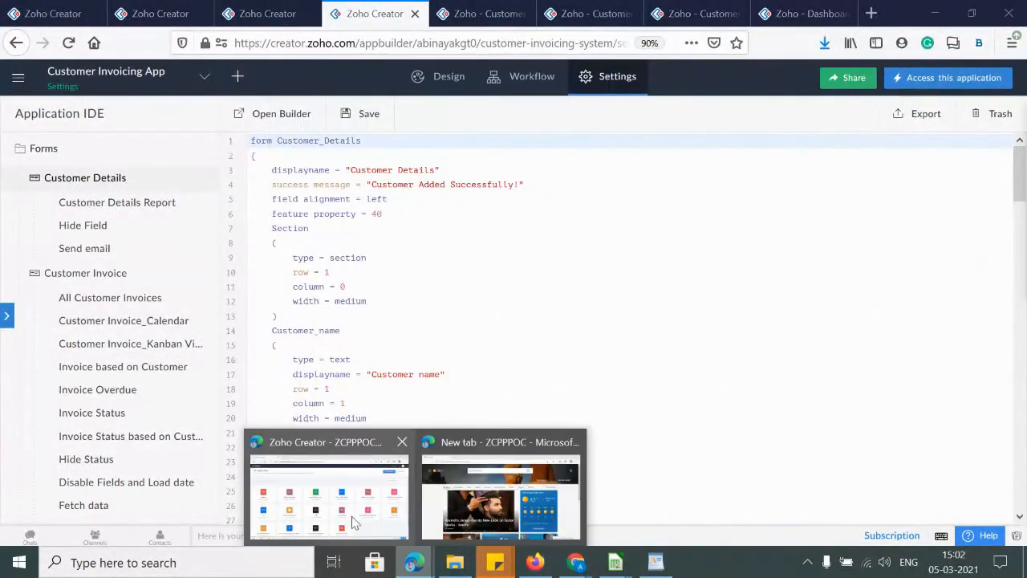
click(342, 516)
click(995, 69)
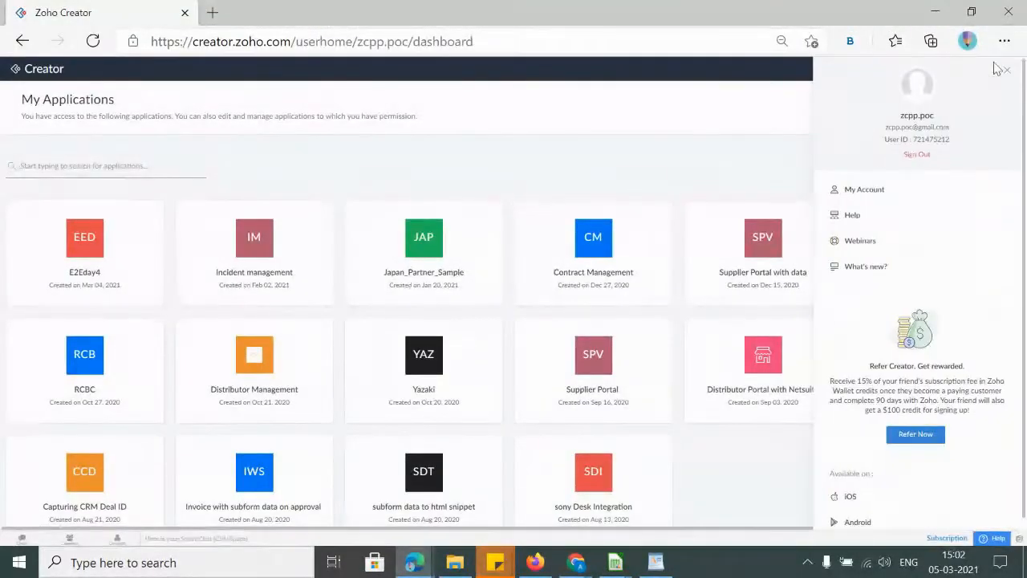
click(724, 41)
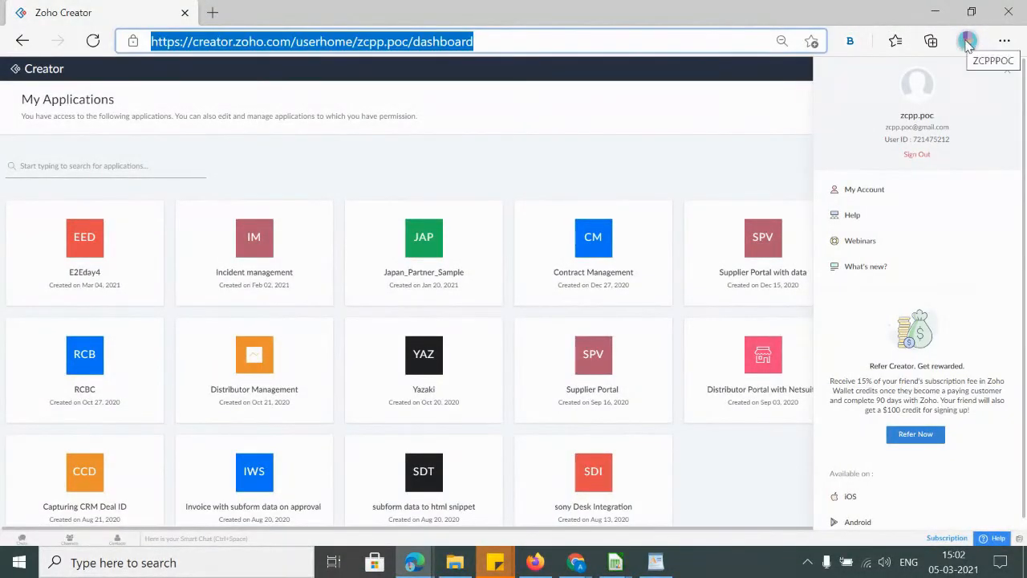
click(969, 44)
click(808, 336)
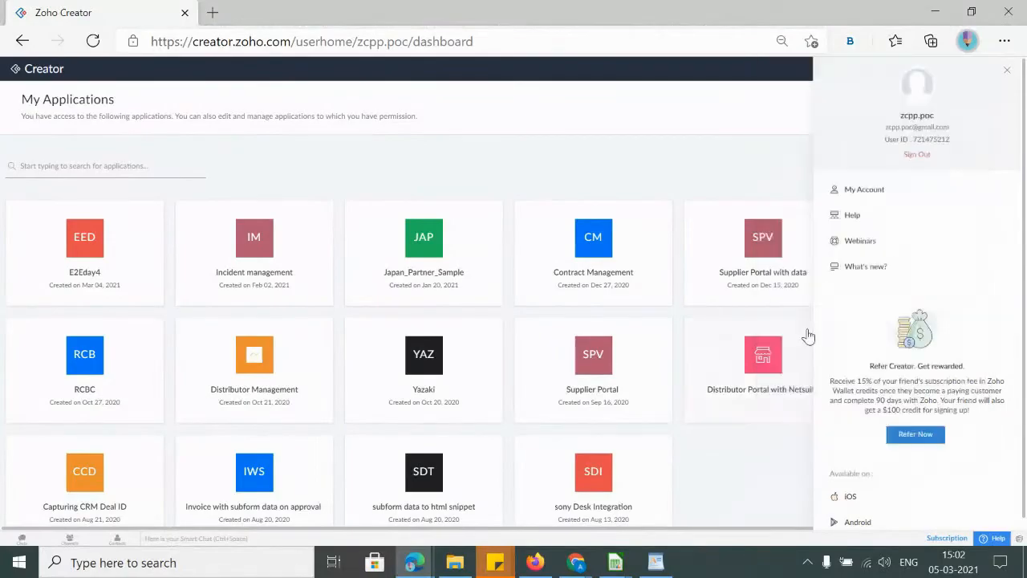
click(975, 145)
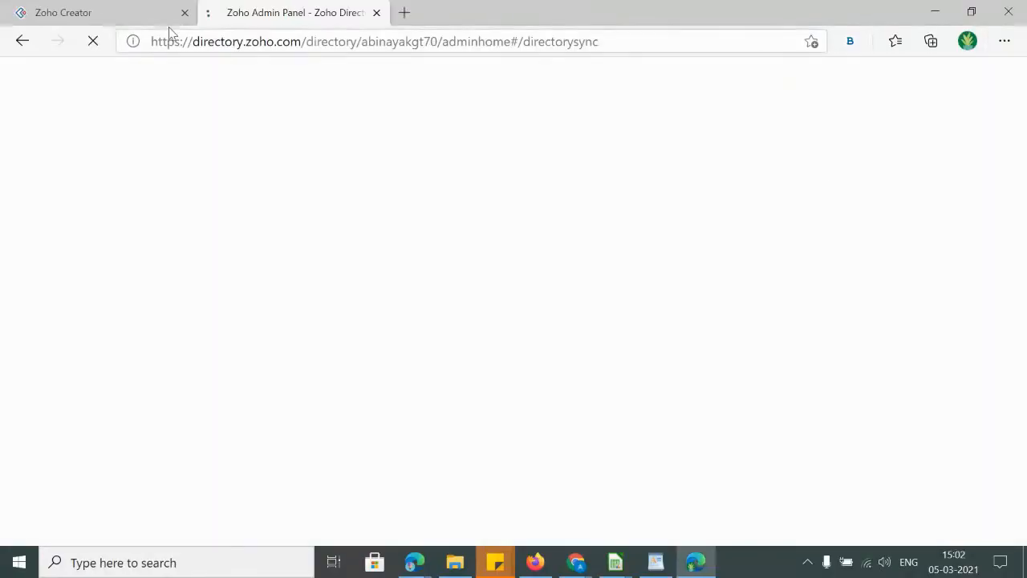
click(377, 13)
Search the web for Zoho Creator and continue from its welcome page into the app
click(212, 13)
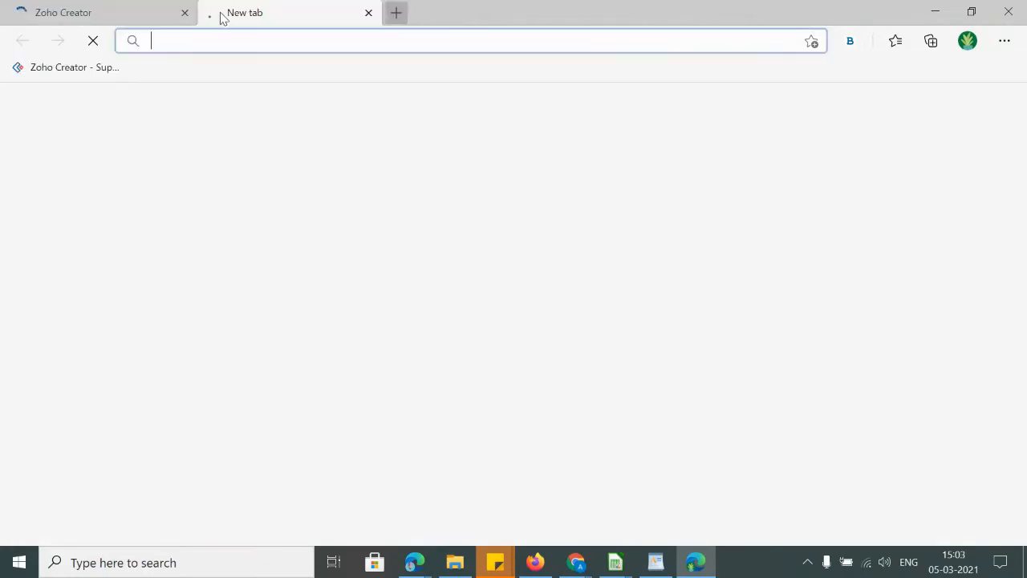
text(zoho creator)
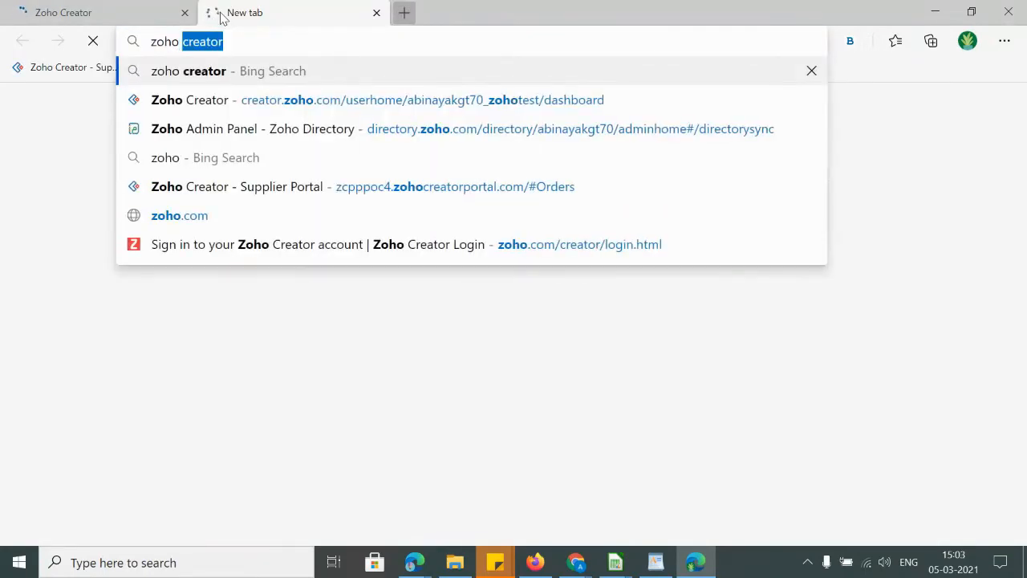
key(Return)
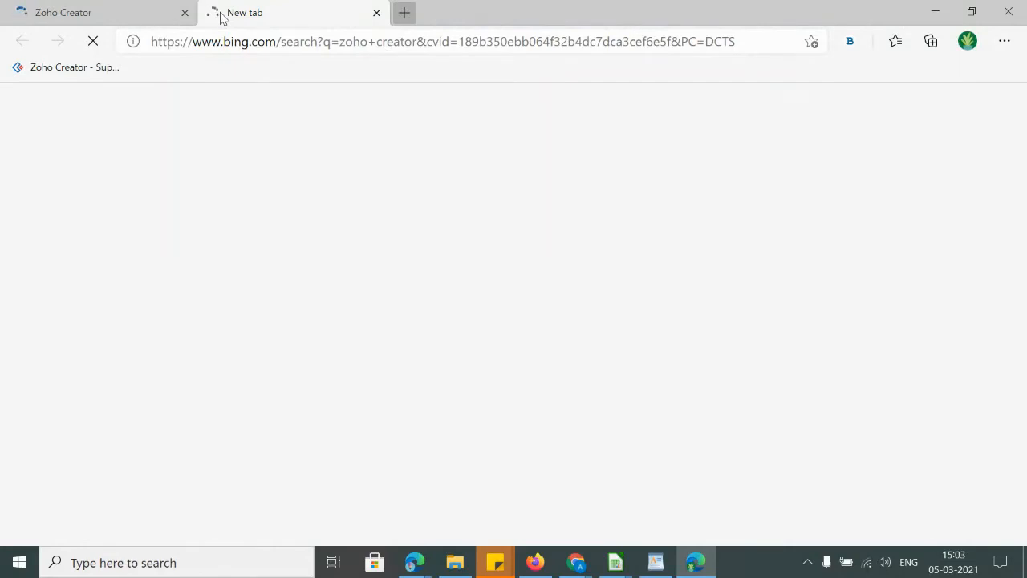
click(176, 40)
text(zoho)
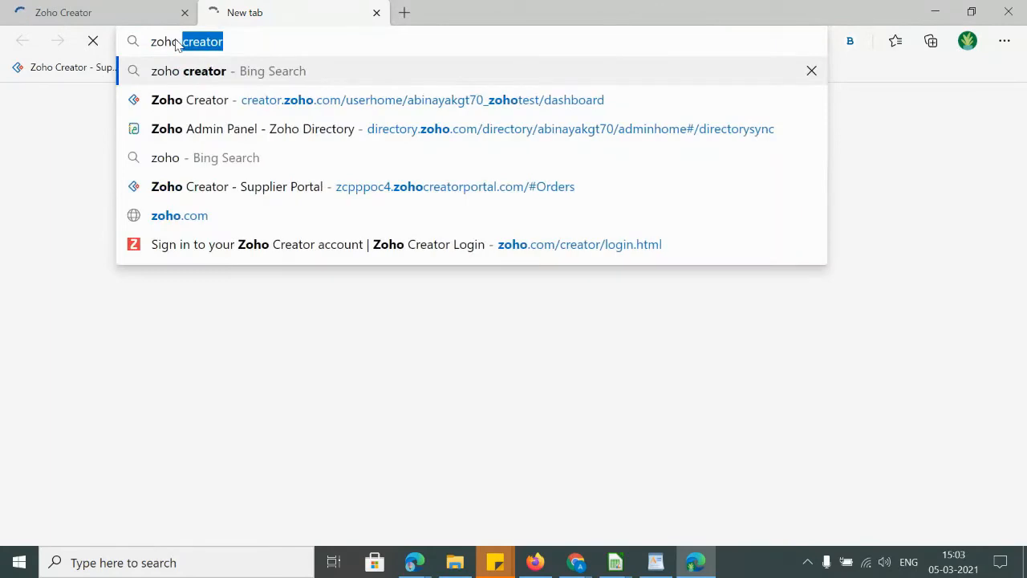
key(Return)
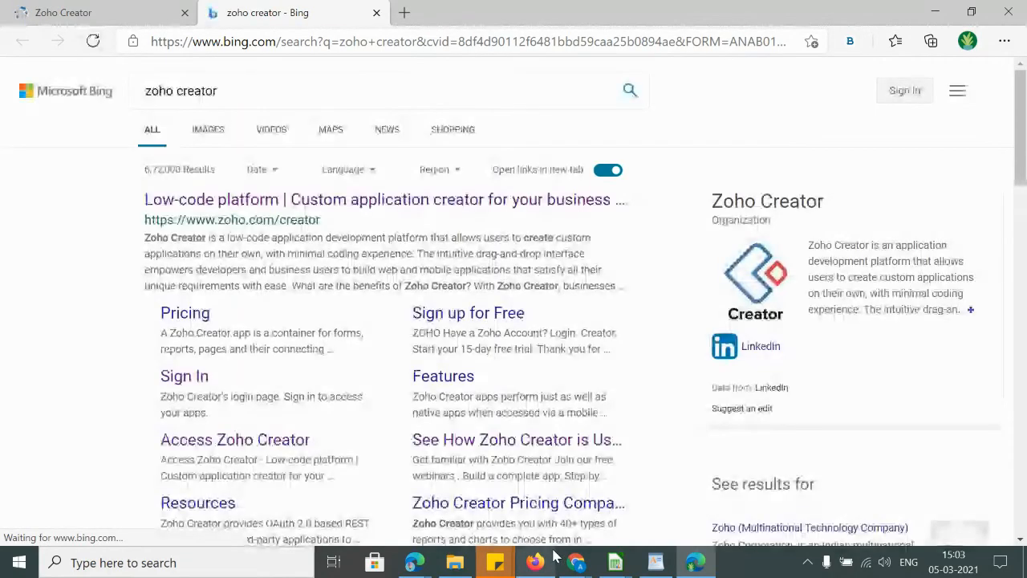
click(182, 377)
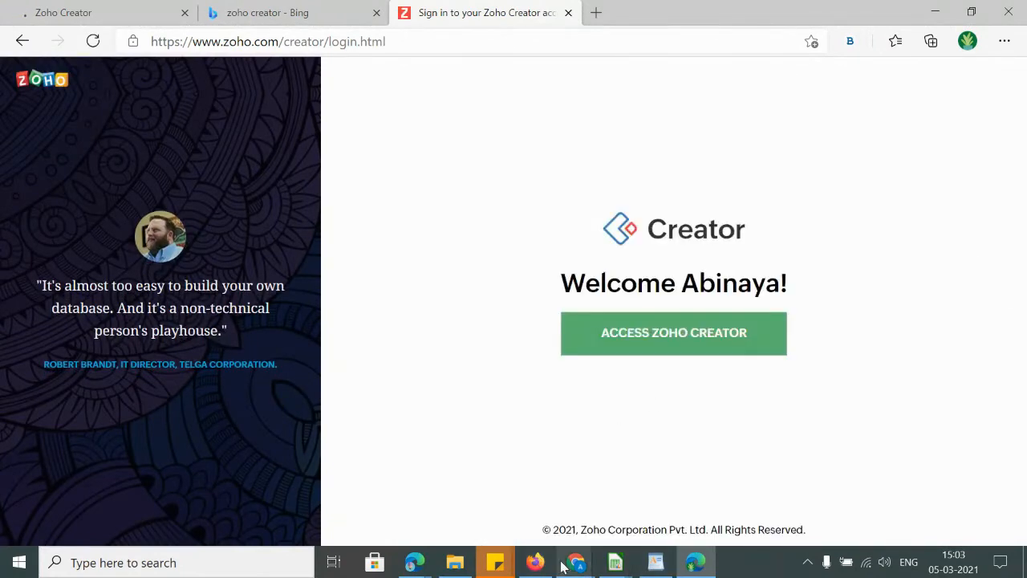
click(654, 335)
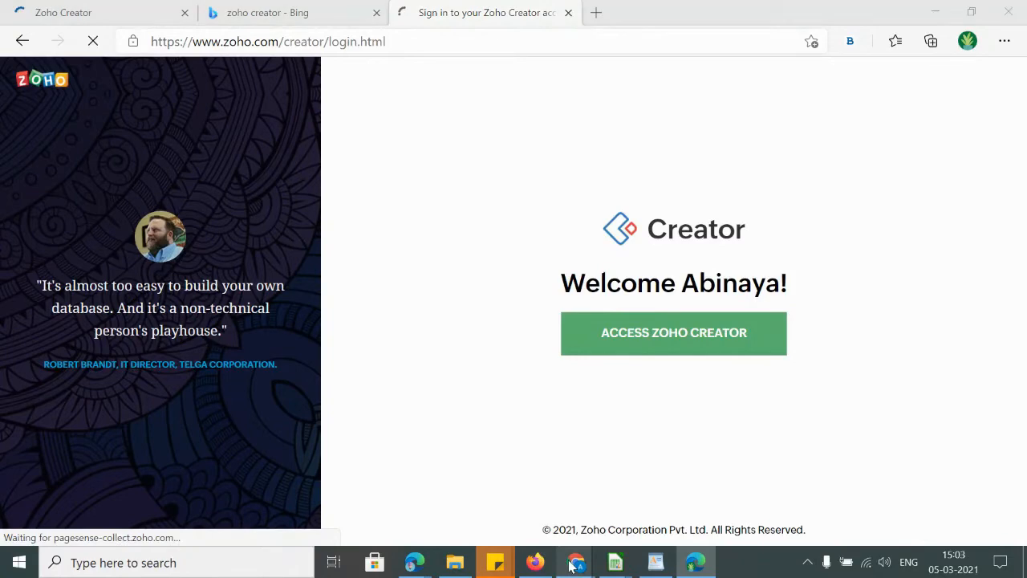
mouse_move(571, 566)
click(507, 462)
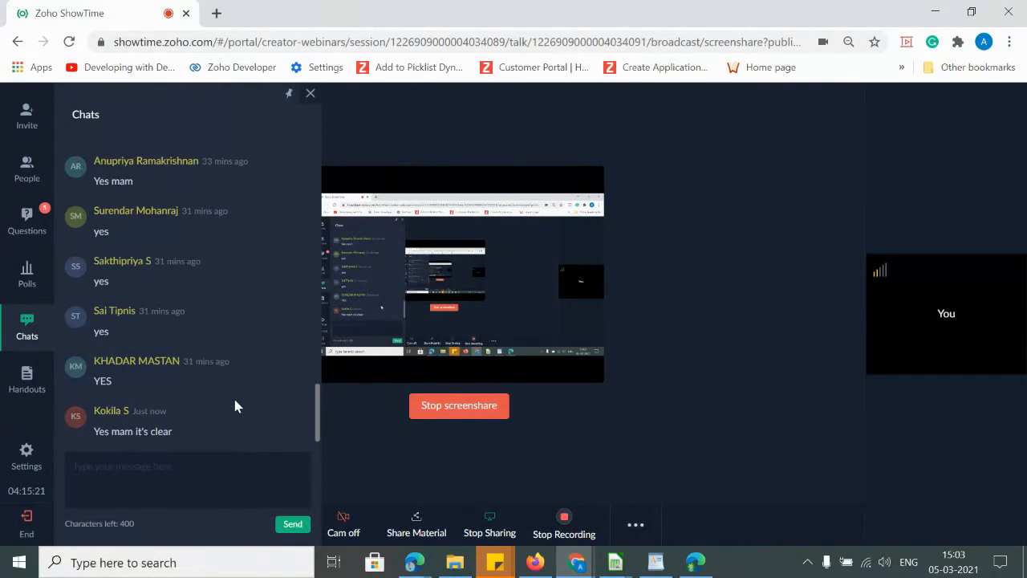
key(alt+Tab)
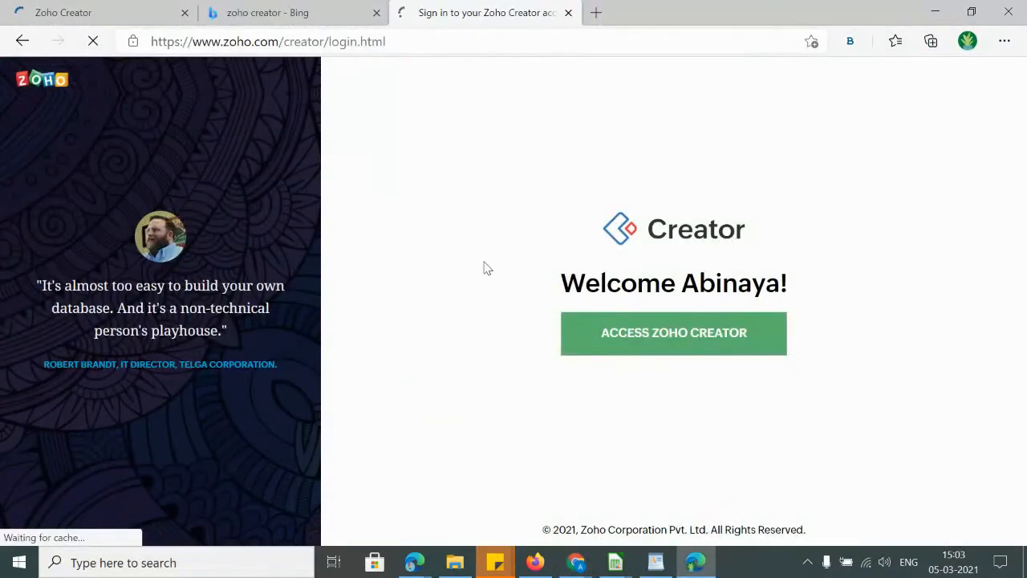
click(620, 341)
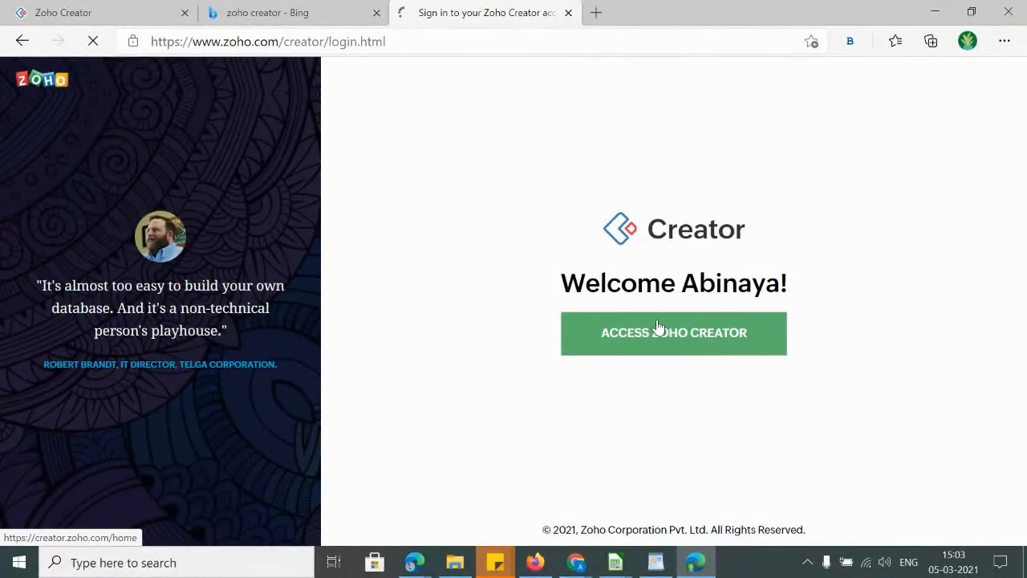
In Firefox, exit dashboard editing and check account details, then switch to the second-account window
click(656, 564)
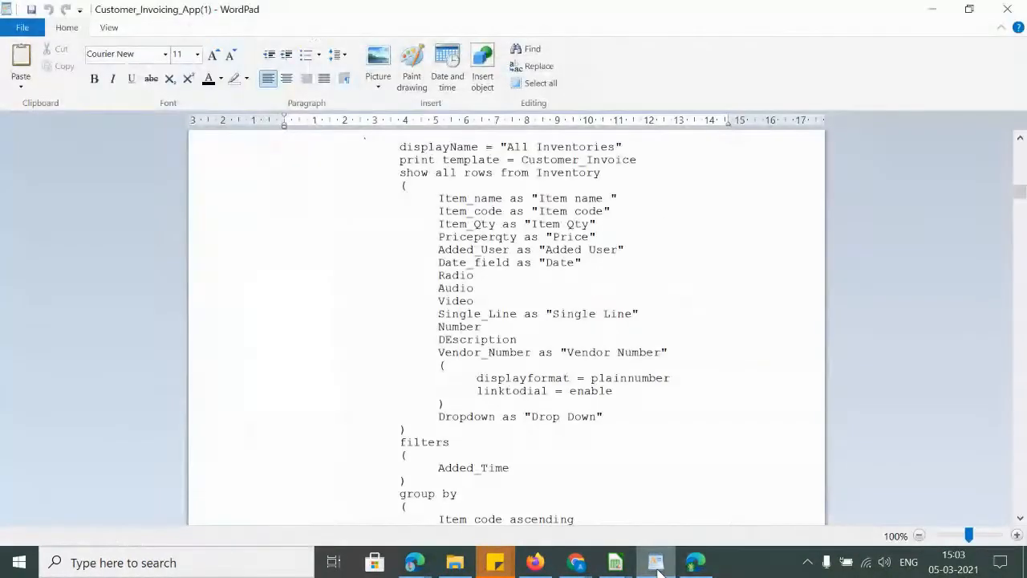
click(656, 564)
click(534, 563)
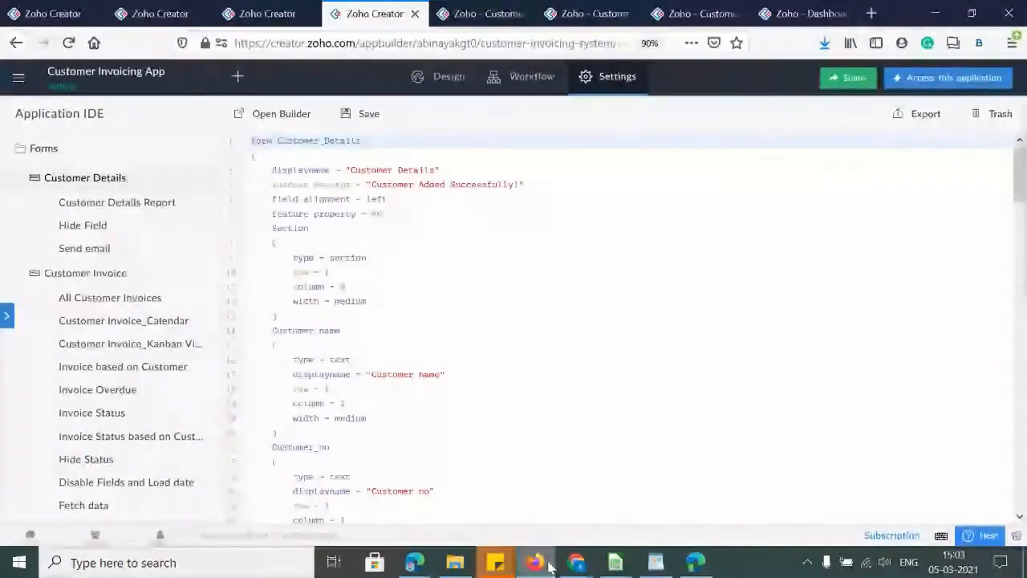
click(276, 13)
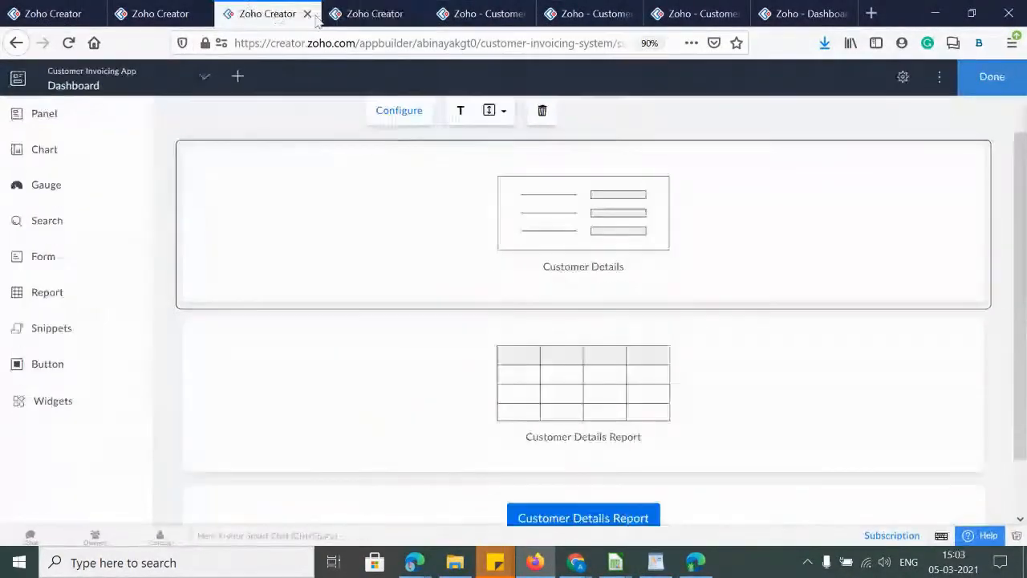
click(946, 78)
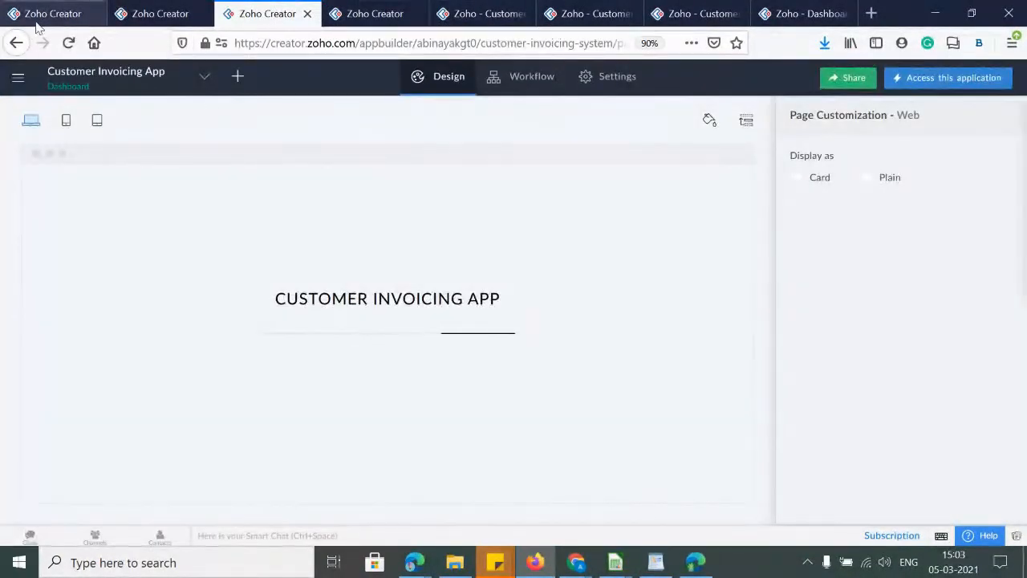
click(45, 17)
click(974, 77)
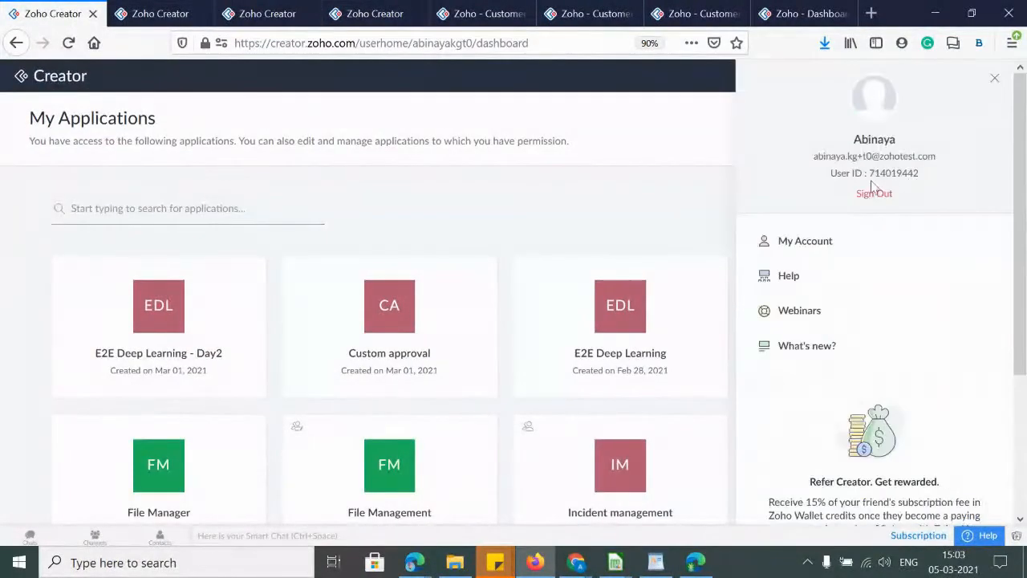
click(994, 78)
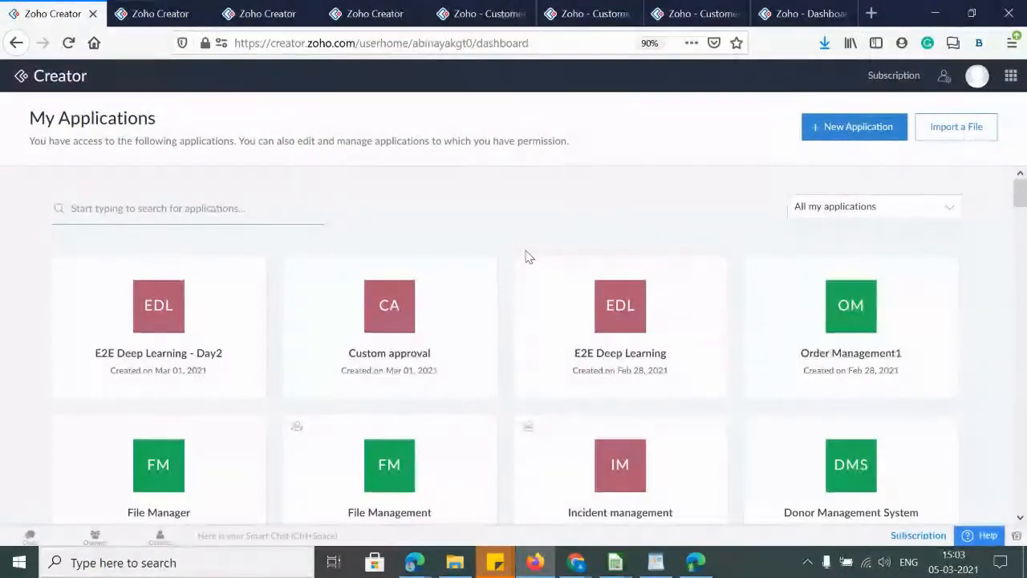
key(alt+Tab)
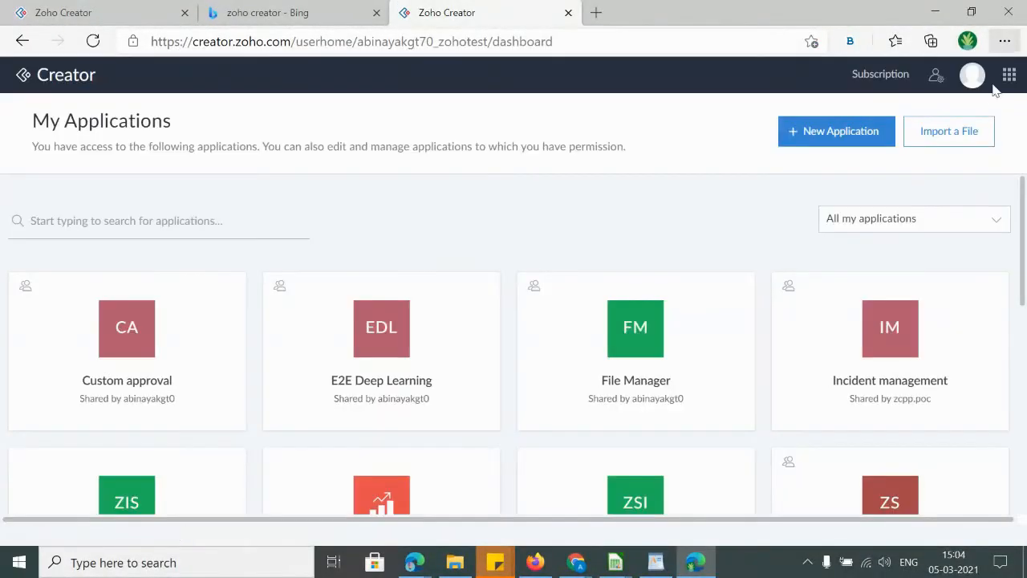
Confirm the signed-in account and import Customer_Invoicing_App from the Downloads folder
click(973, 75)
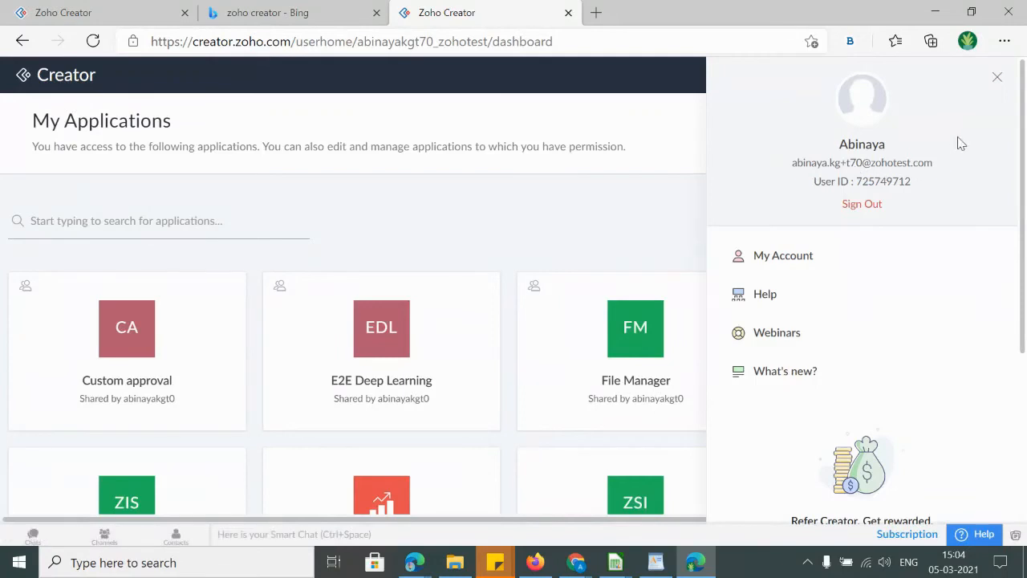
click(997, 78)
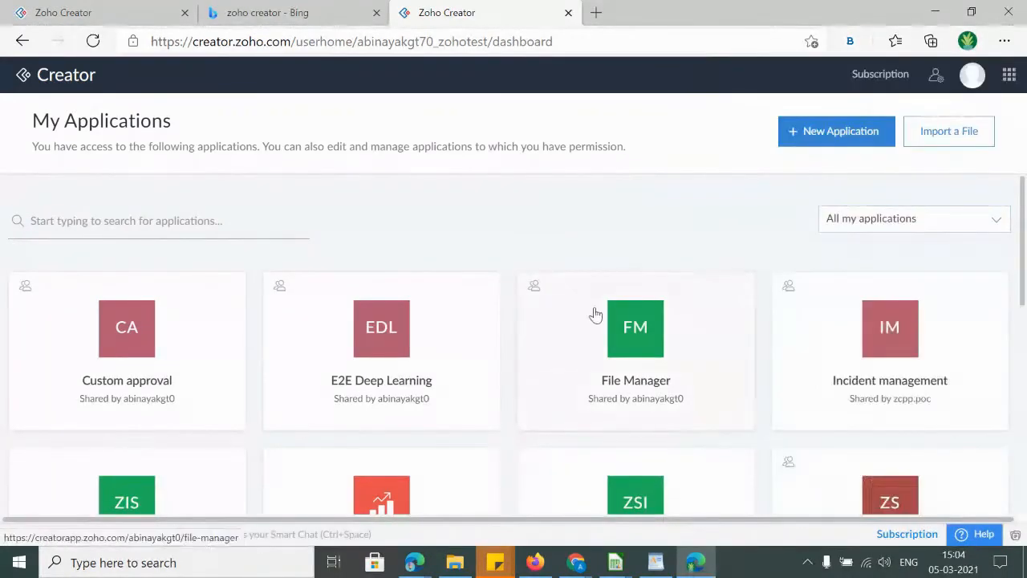
click(948, 132)
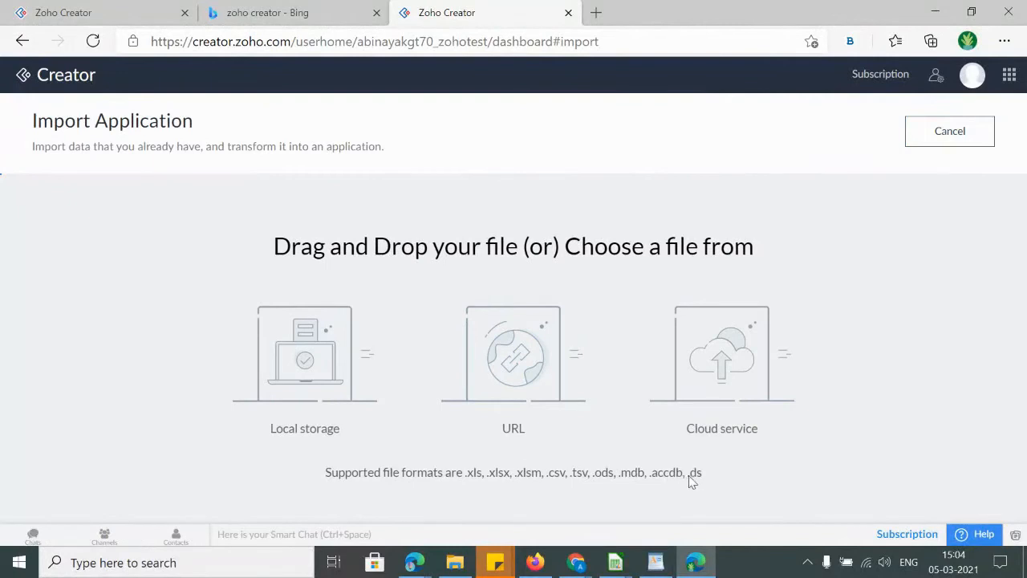
click(317, 385)
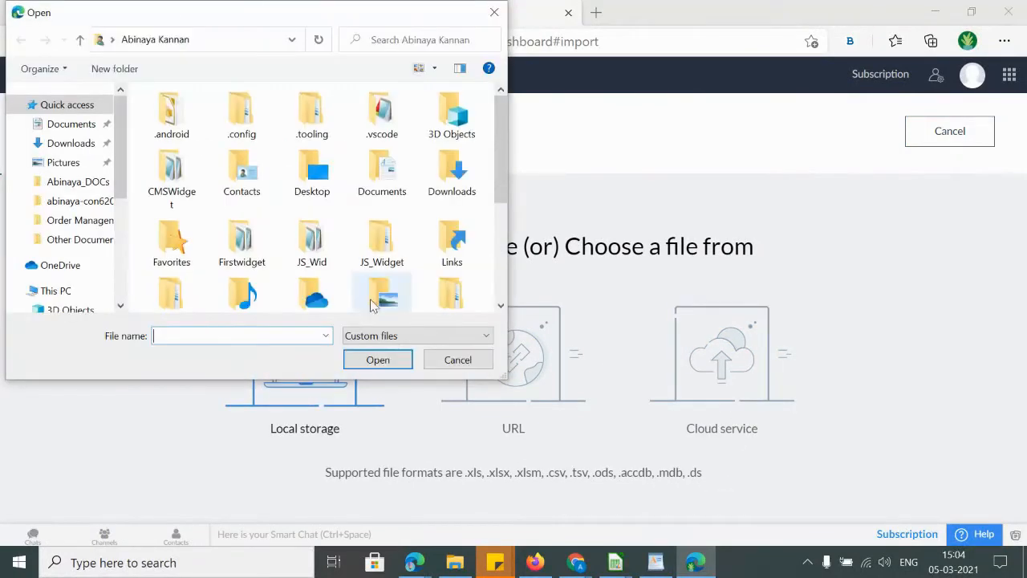
click(67, 149)
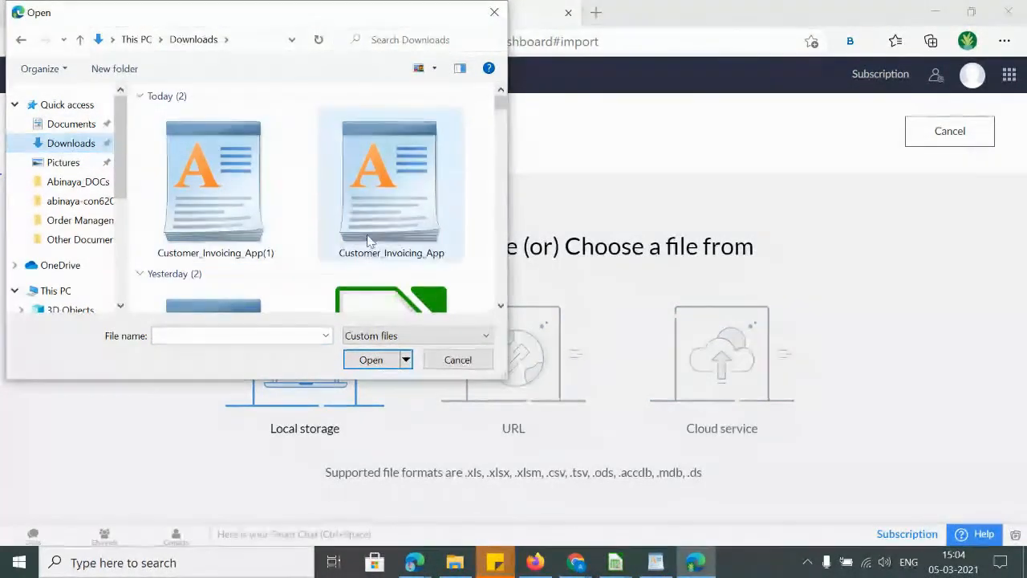
double_click(404, 219)
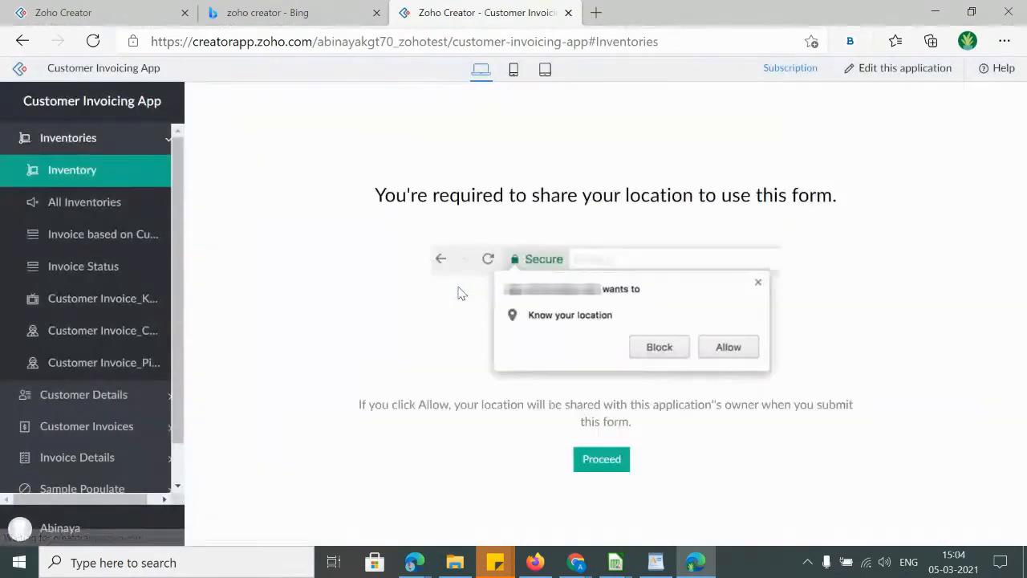
click(593, 459)
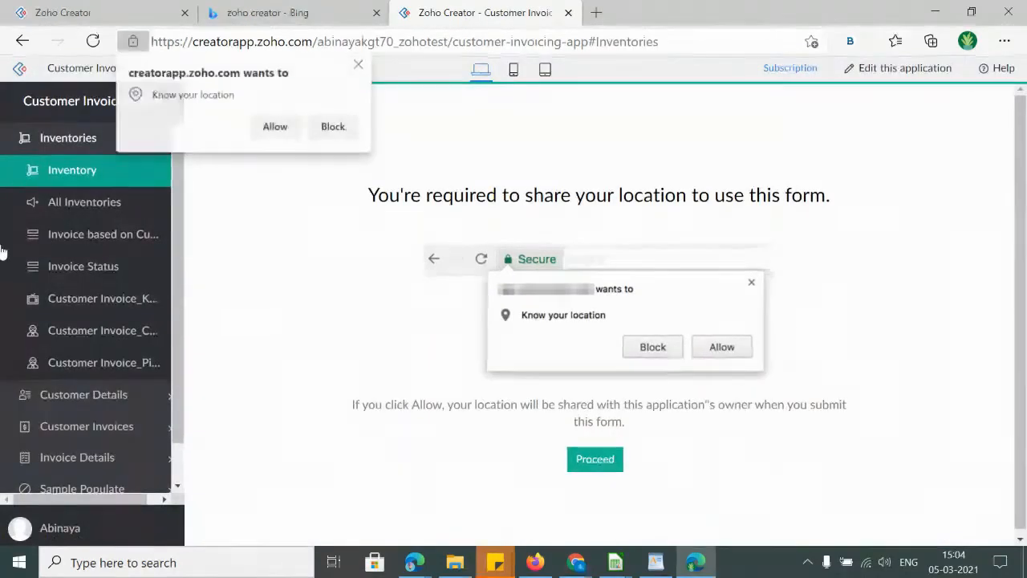
Allow location, browse All Inventories, Invoice Status, Kanban and calendar views, then return to Firefox
click(80, 206)
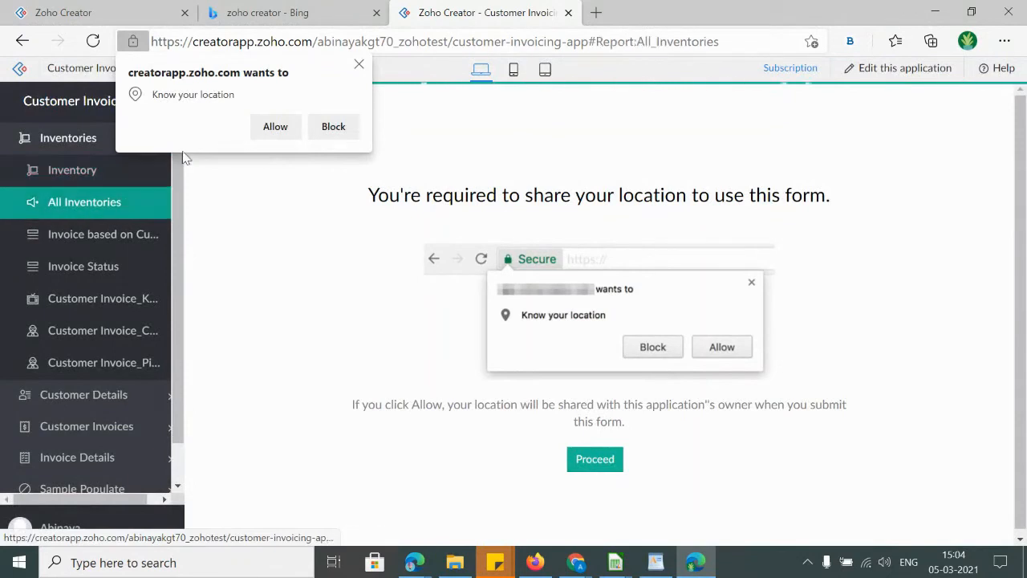
click(276, 126)
click(94, 235)
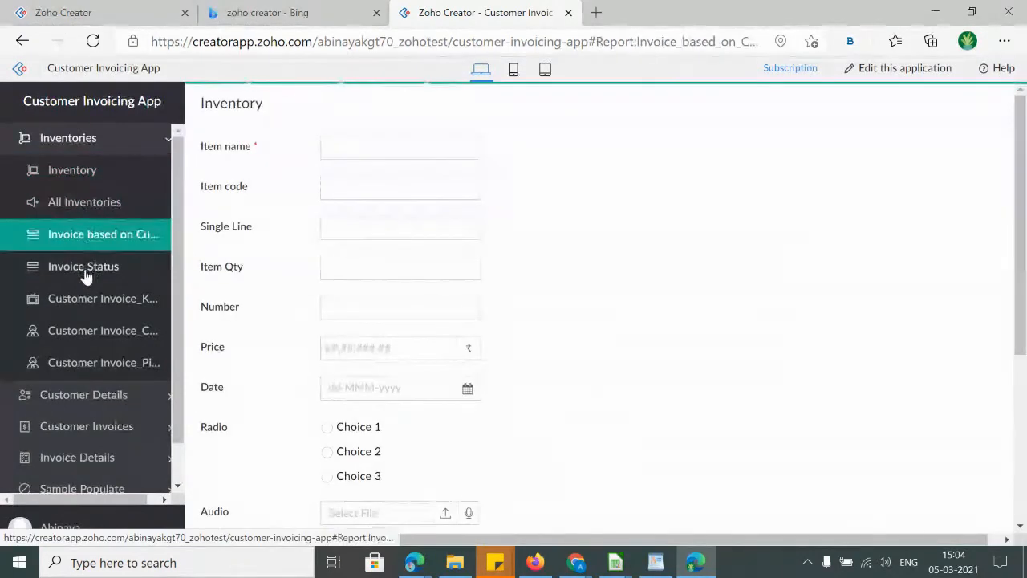
click(87, 270)
click(85, 297)
click(66, 330)
click(96, 365)
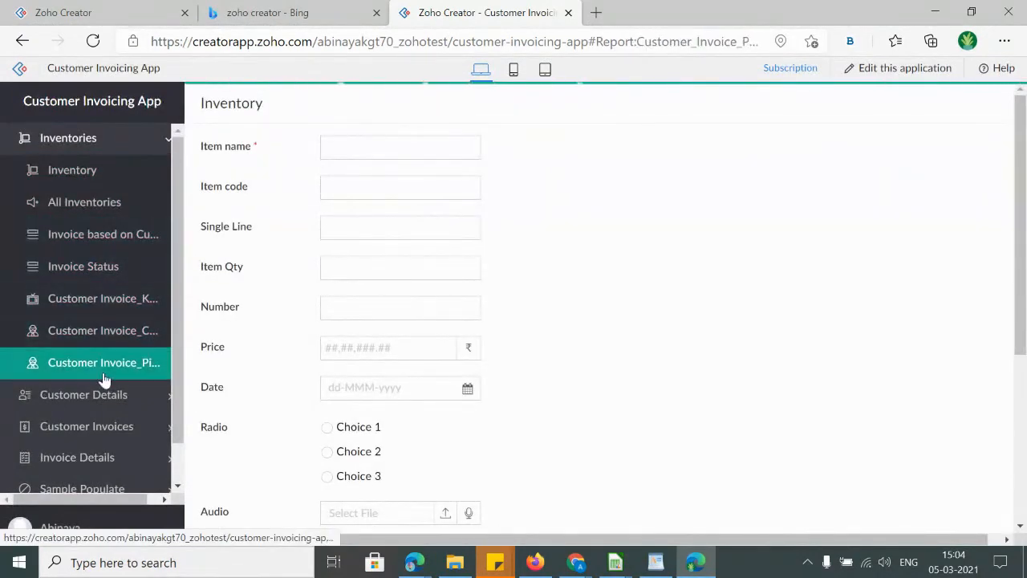
key(alt+Tab)
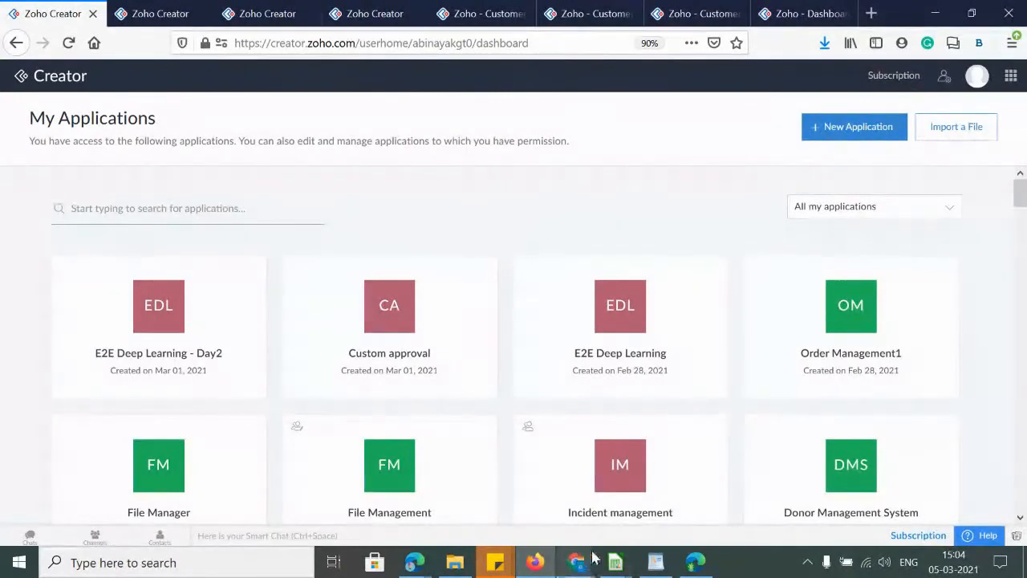
Bring the original account's Firefox window forward and switch to the Application IDE tab
mouse_move(578, 568)
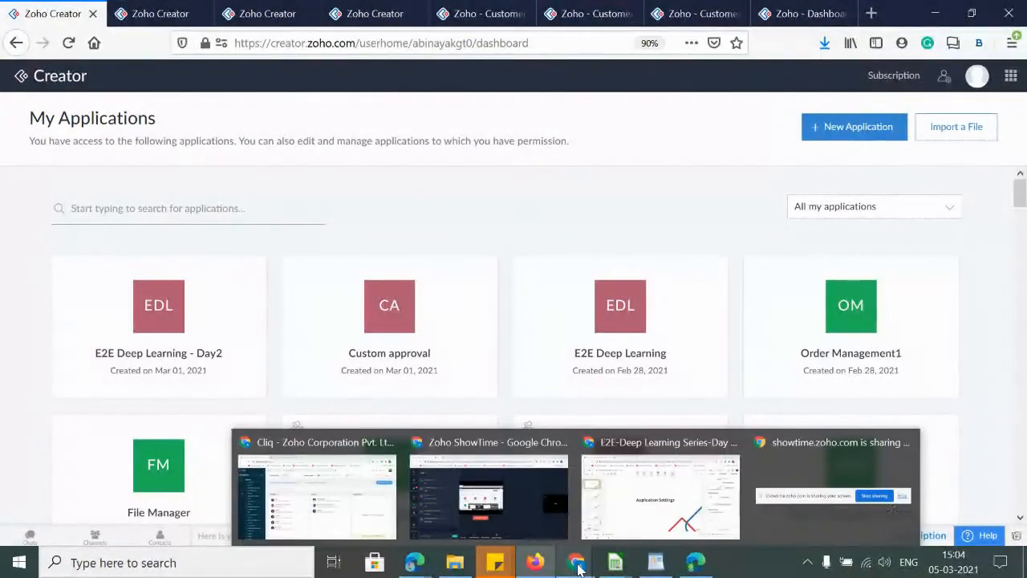
click(534, 562)
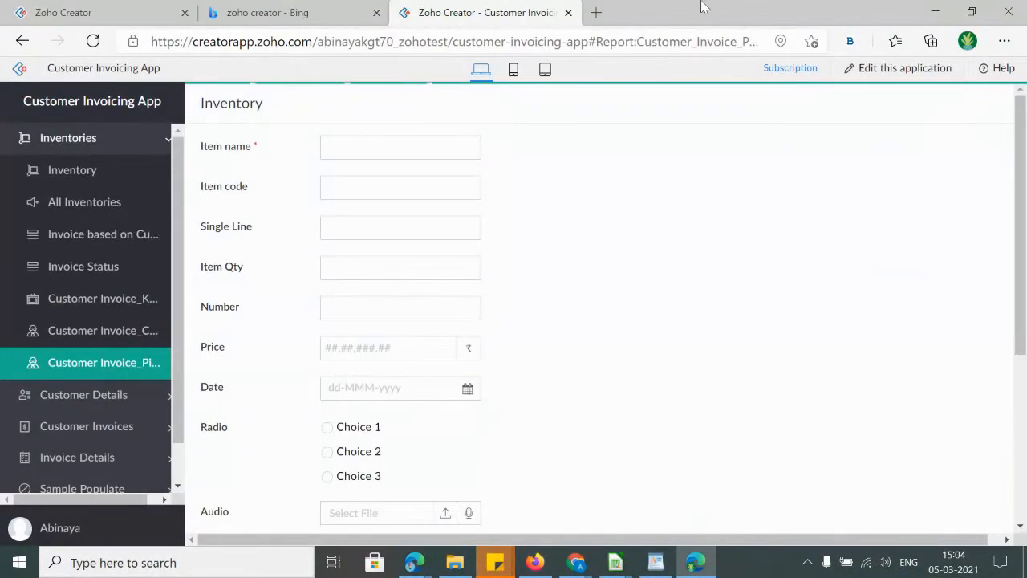
click(535, 562)
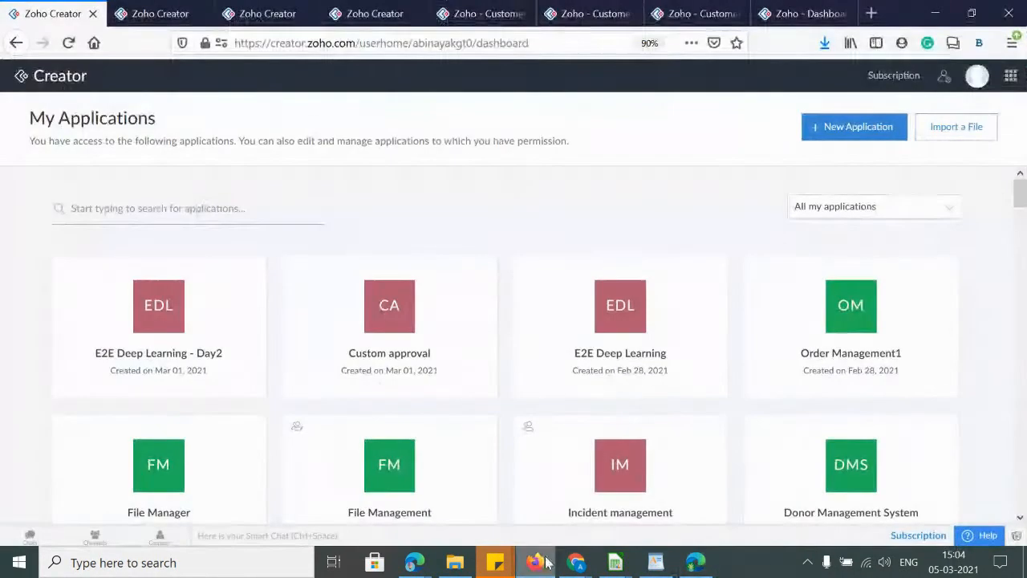
click(176, 17)
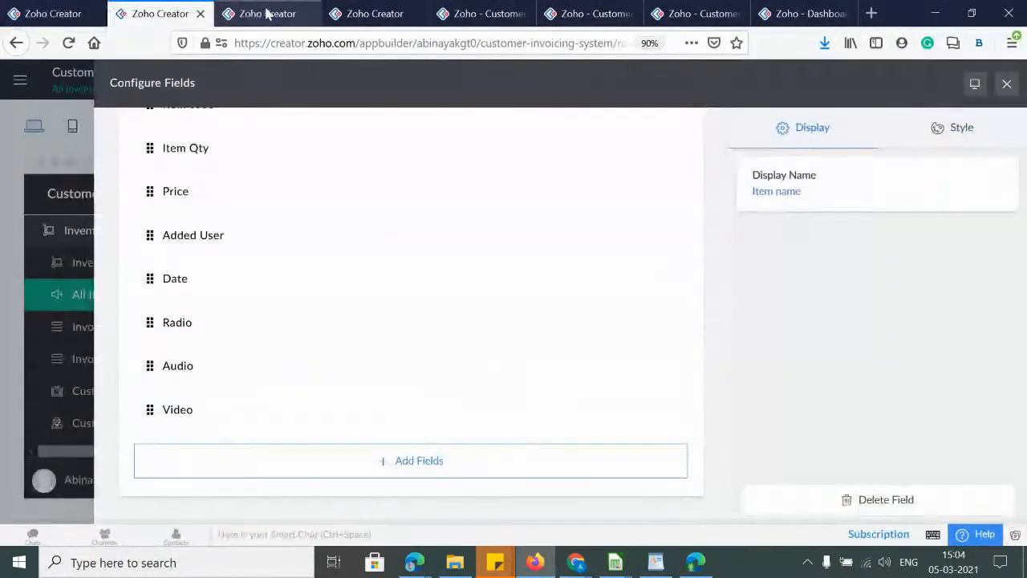
click(265, 13)
click(371, 14)
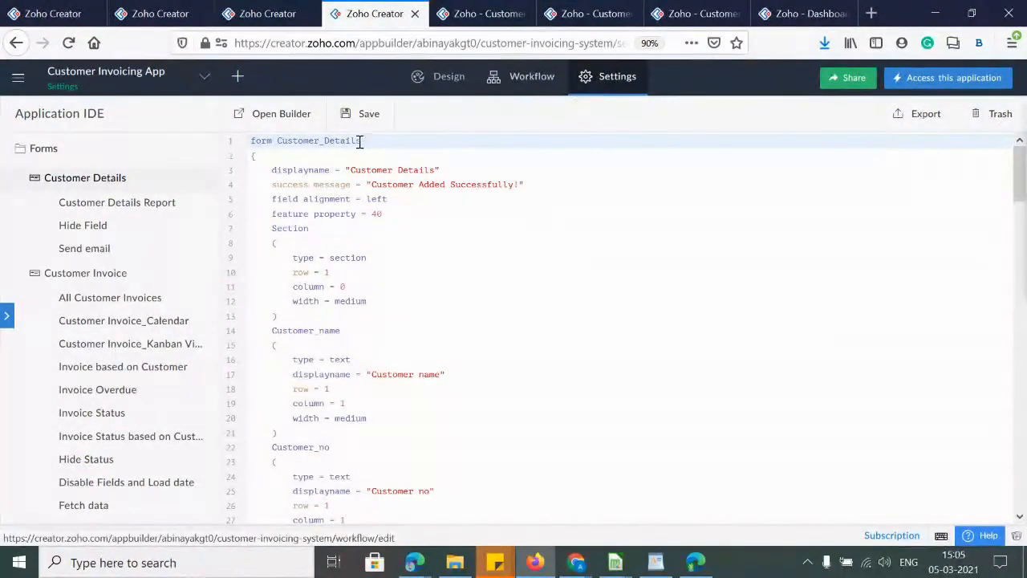
Scroll the IDE tree to Schedules and open the Scheduled Notification script
scroll(76, 345, down, 10)
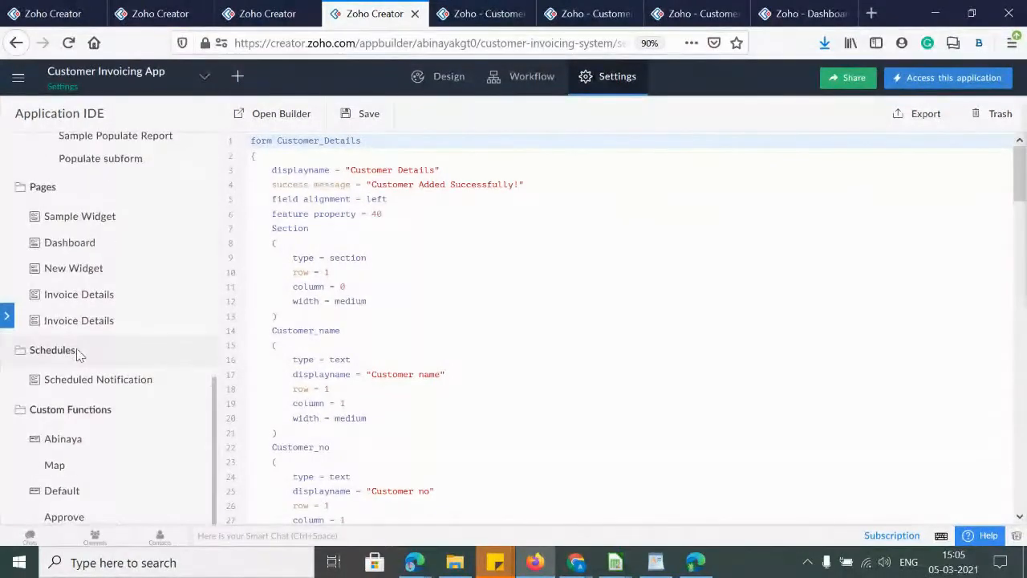
scroll(71, 417, up, 5)
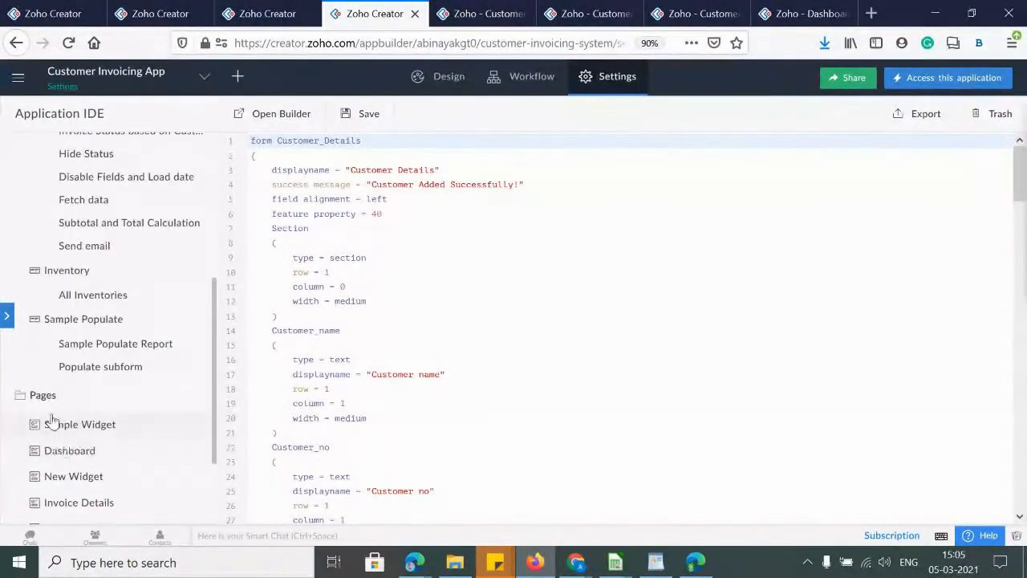
scroll(52, 418, up, 5)
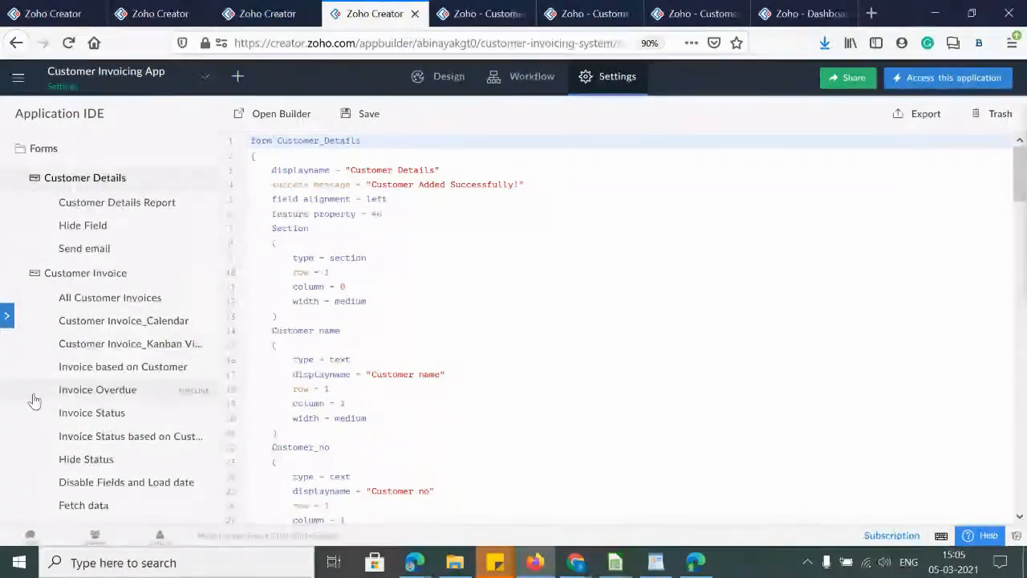
scroll(35, 397, down, 2)
scroll(35, 400, down, 3)
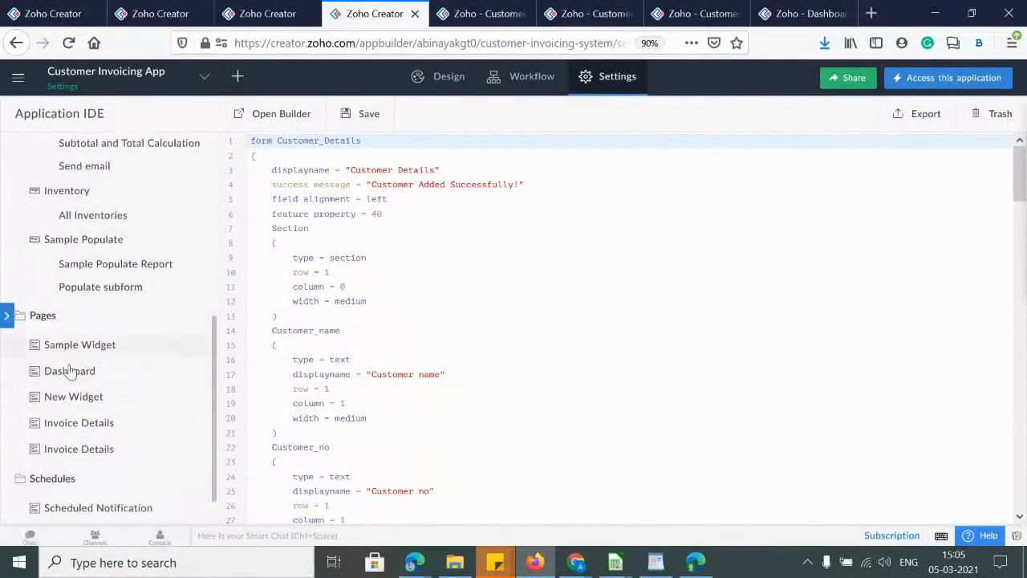
scroll(72, 385, down, 3)
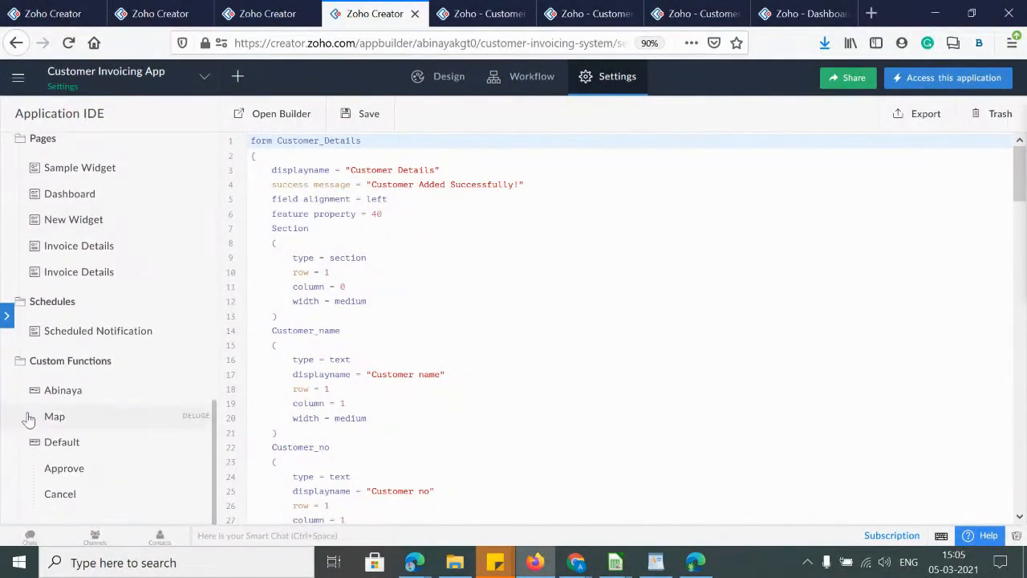
click(88, 332)
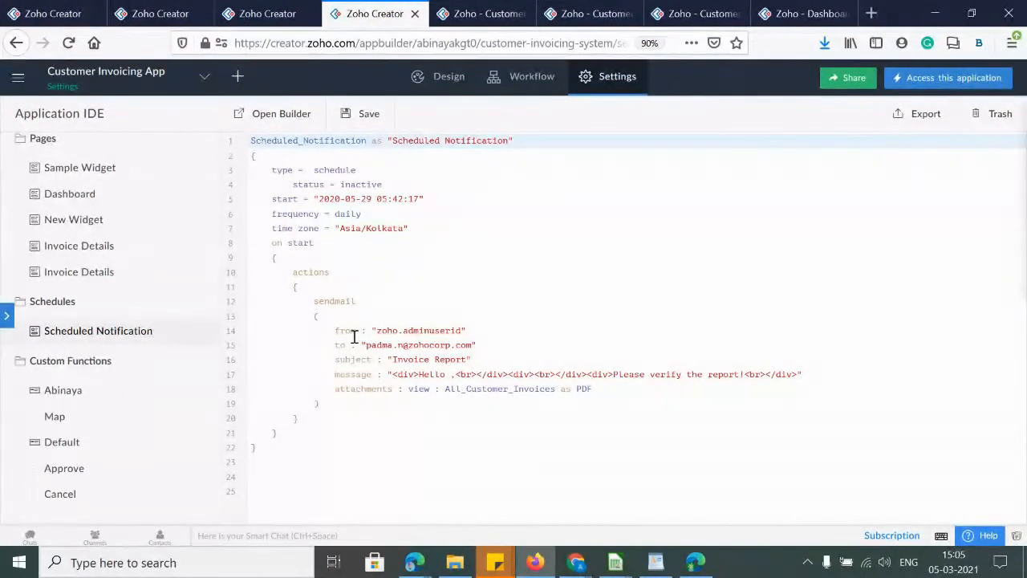
Check the app's error Logs under Settings (none found), then return to My Applications
click(442, 83)
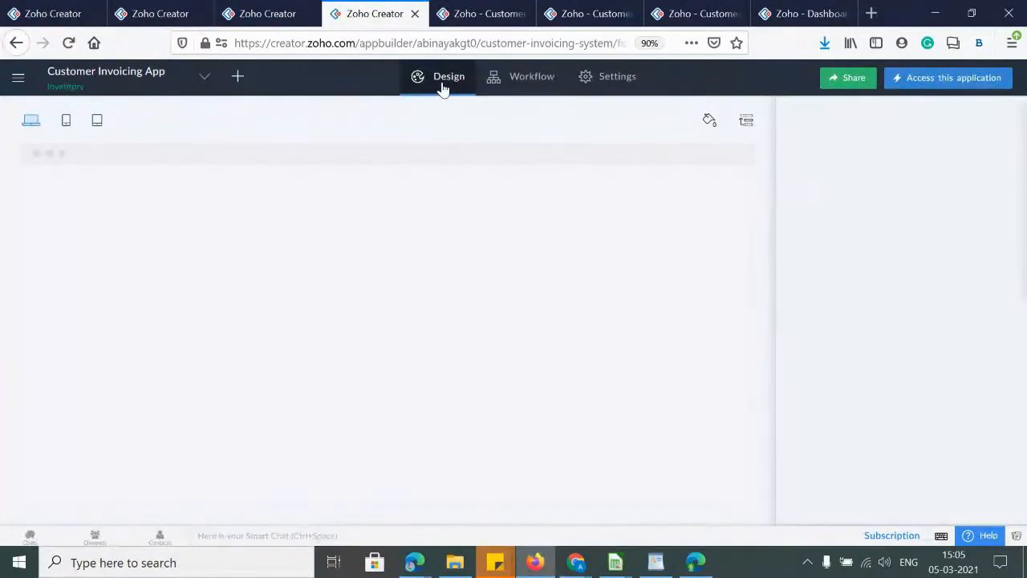
click(617, 79)
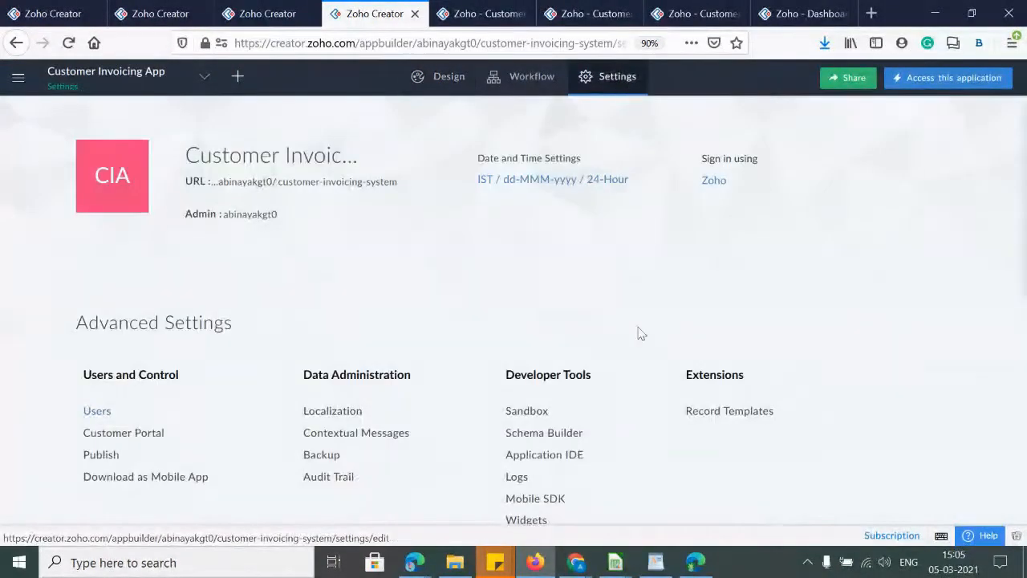
scroll(615, 348, down, 1)
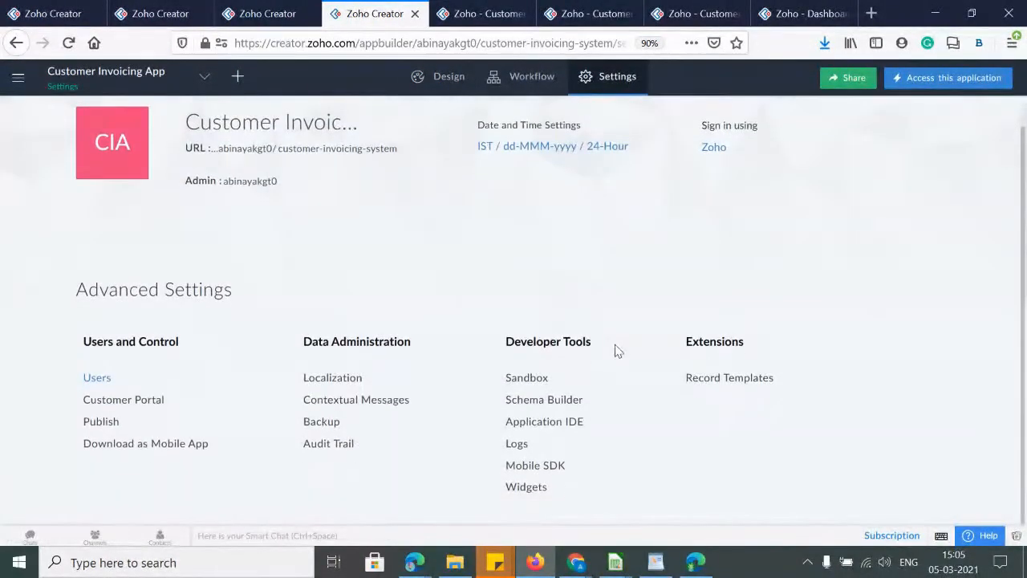
click(511, 446)
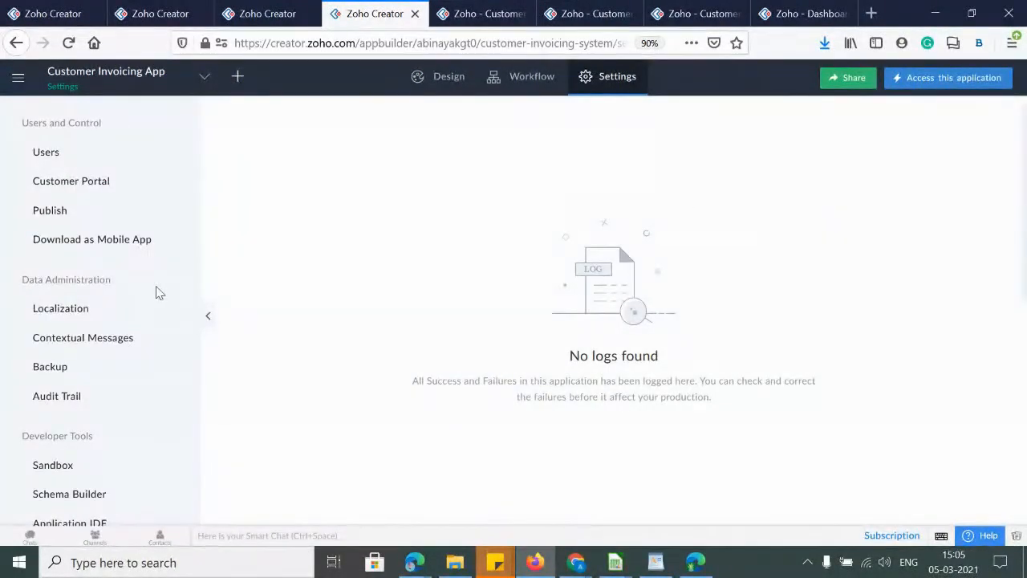
click(255, 13)
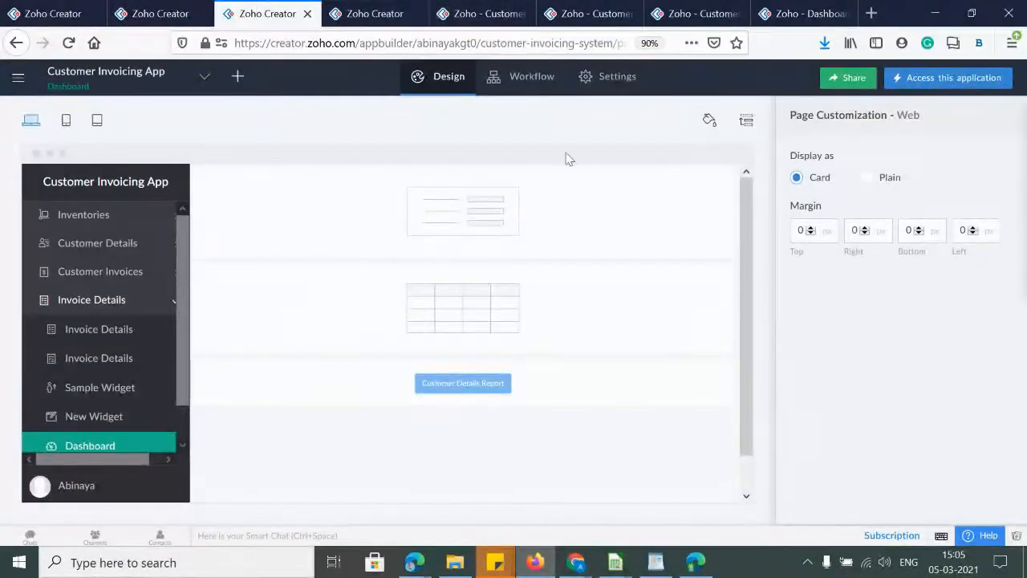
click(24, 16)
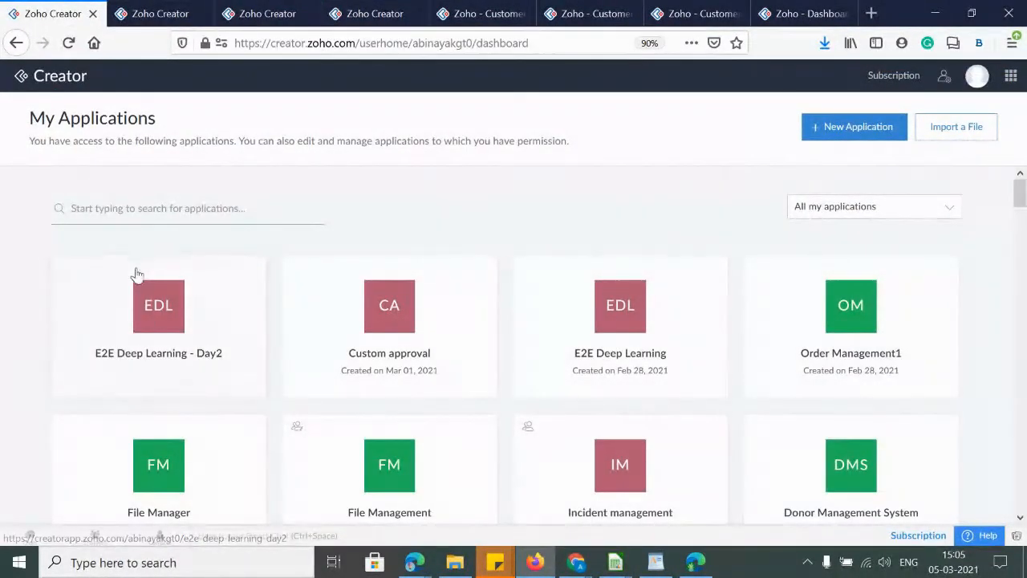
Find File Manager by searching 'file', pick a customer and set insurance date 08-Mar-2021
mouse_move(148, 321)
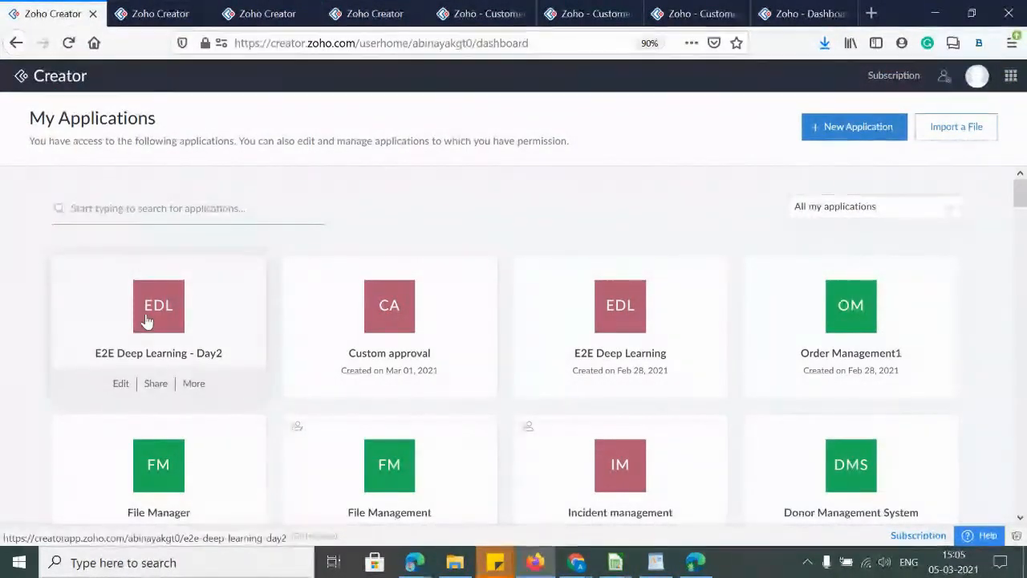
click(103, 210)
text(file)
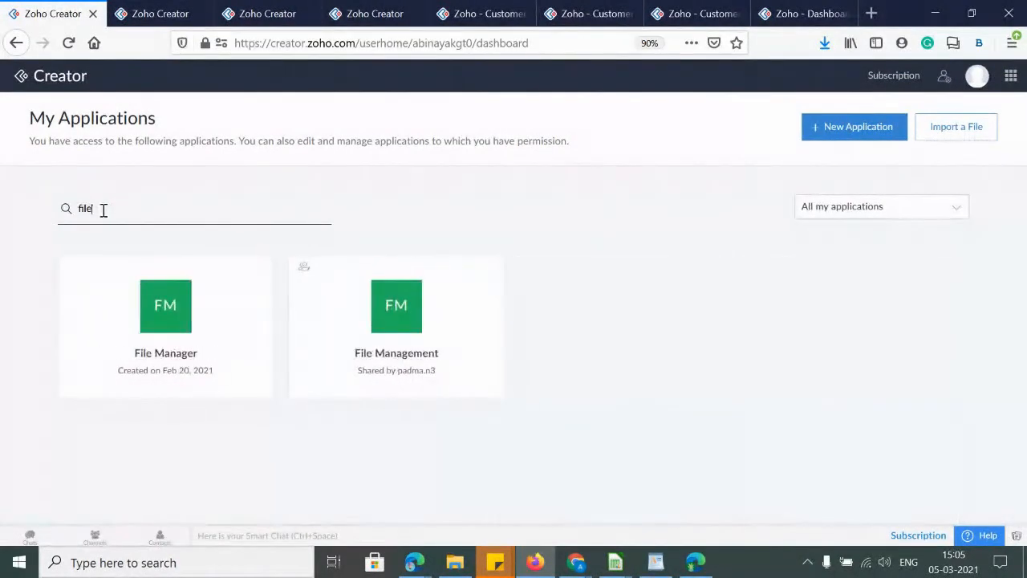
click(152, 308)
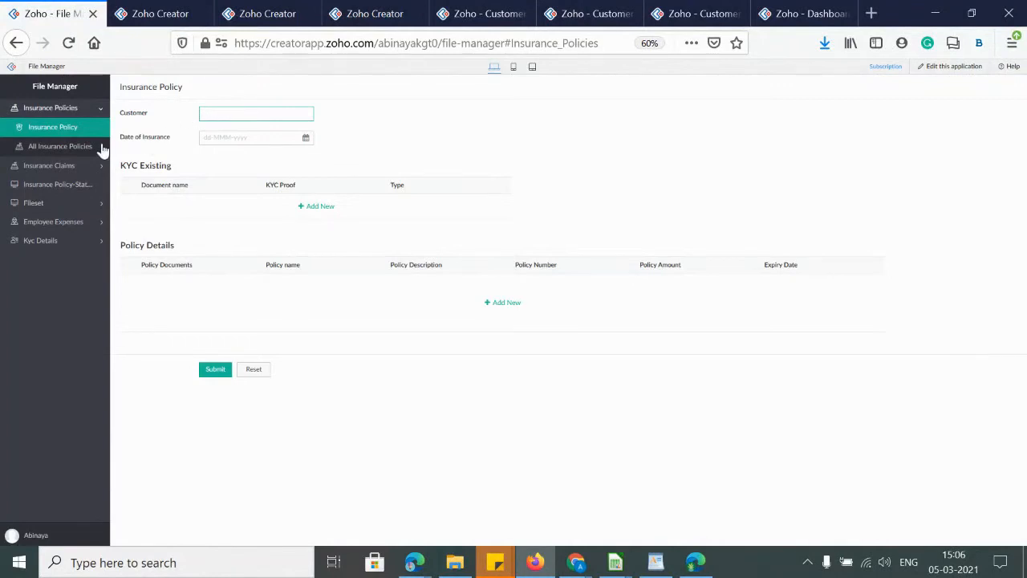
click(237, 118)
click(229, 144)
click(234, 139)
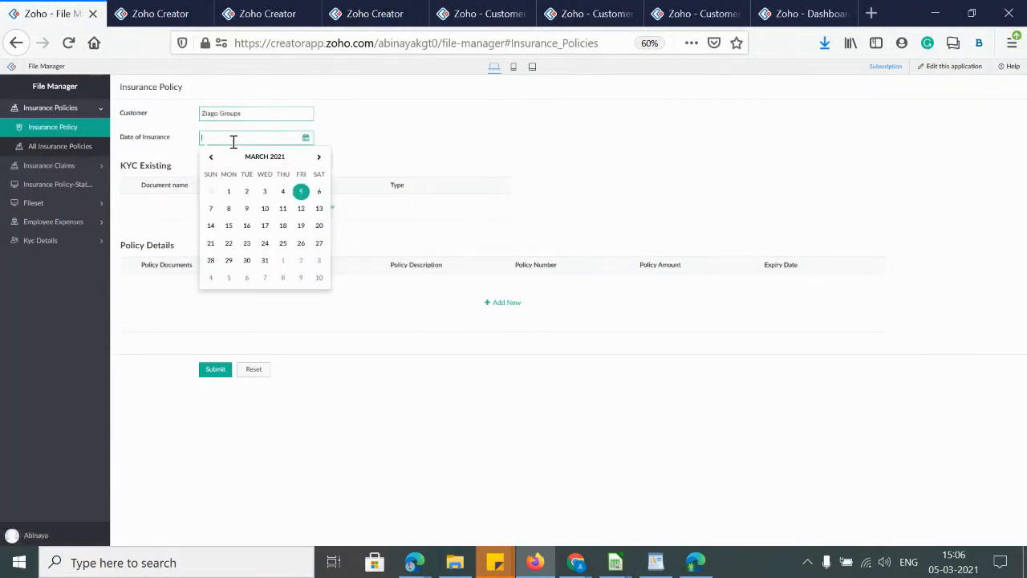
click(228, 208)
click(321, 207)
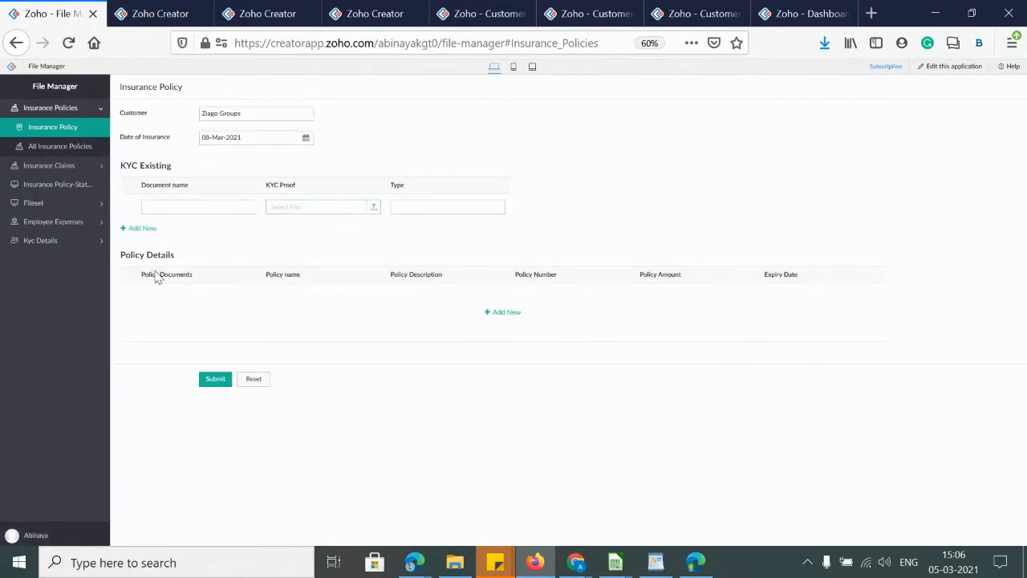
click(129, 208)
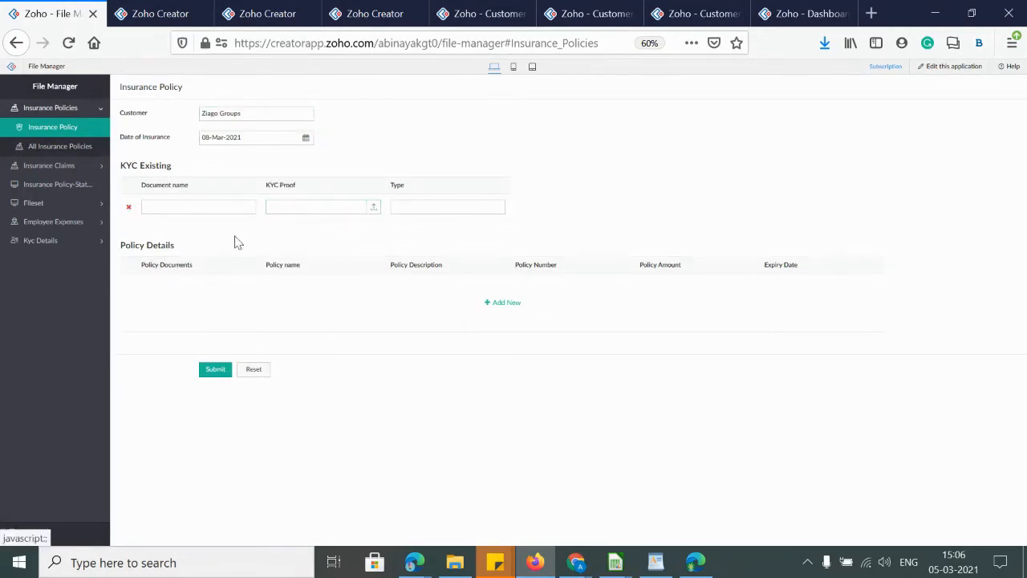
Add a Policy Details row and attach the PDF from Downloads as the policy document
click(497, 303)
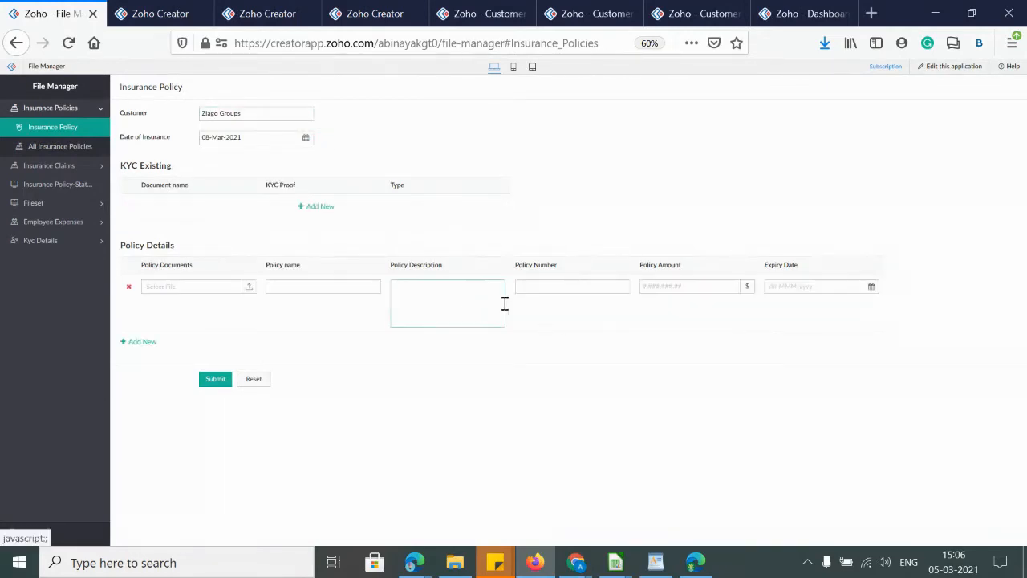
click(250, 292)
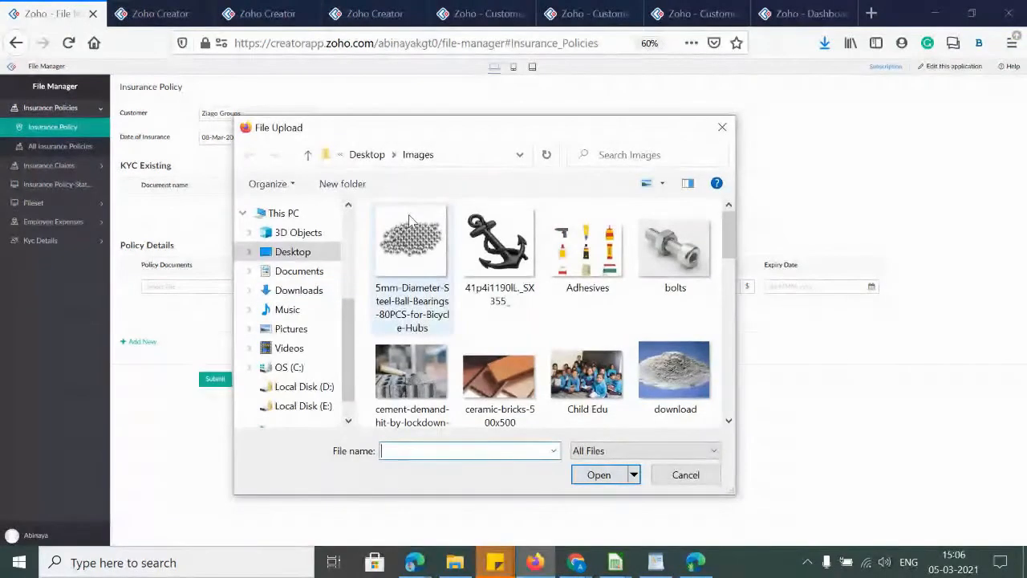
scroll(690, 296, down, 6)
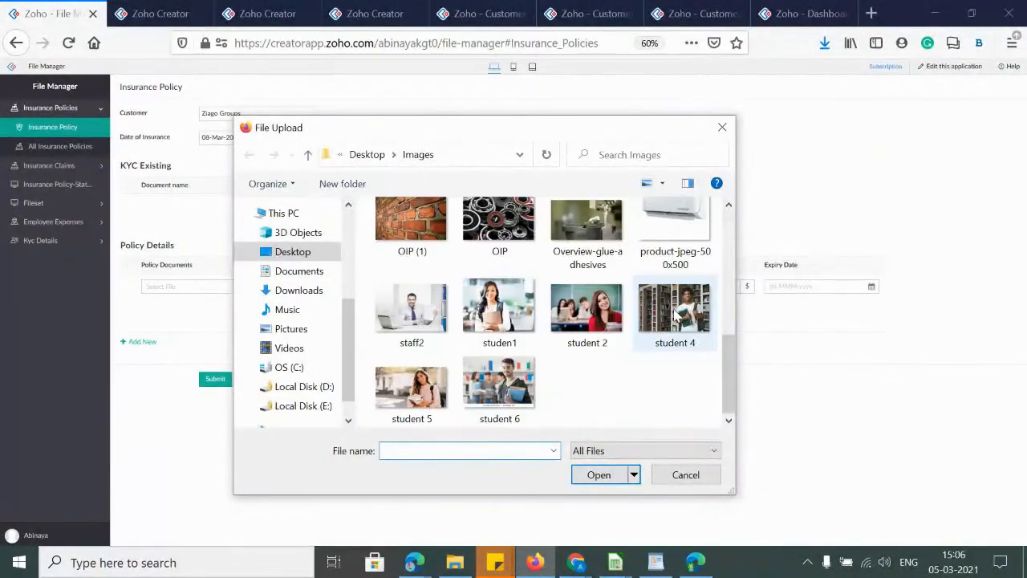
scroll(674, 317, up, 6)
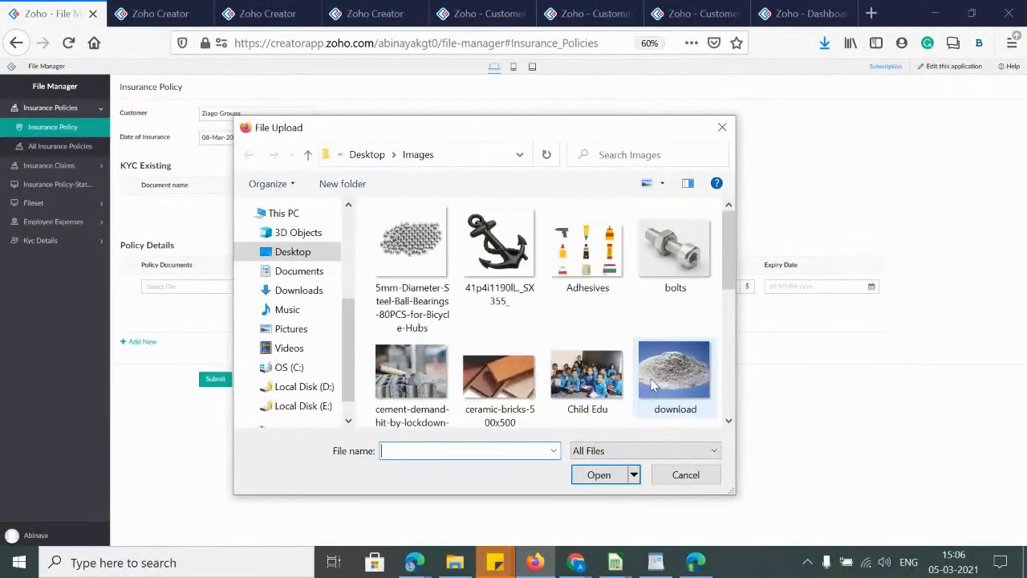
click(300, 293)
drag(728, 218, 734, 243)
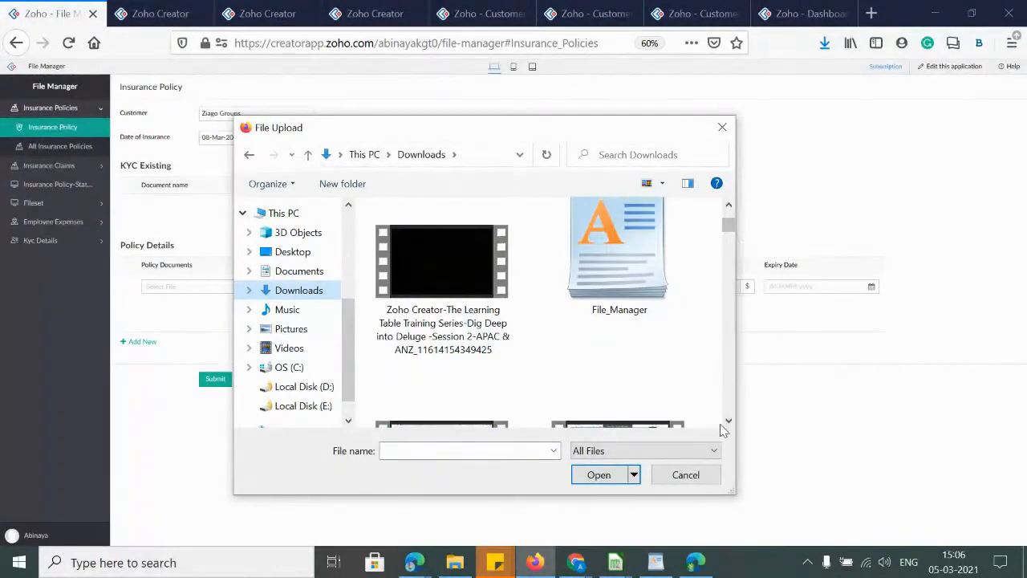
scroll(720, 426, down, 3)
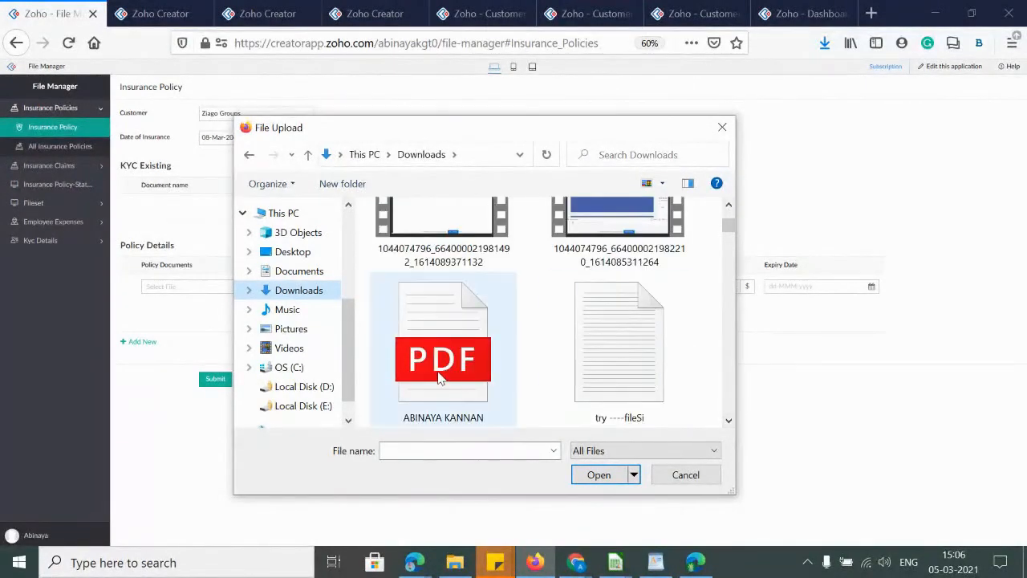
double_click(439, 379)
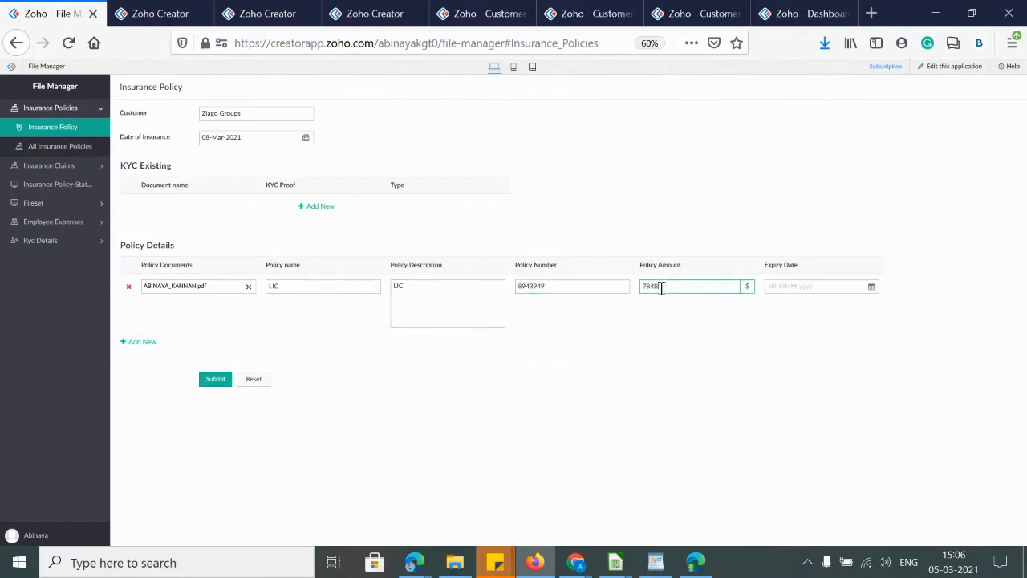
Set the expiry date to 09-Mar-2021 and submit the Insurance Policy record
click(797, 284)
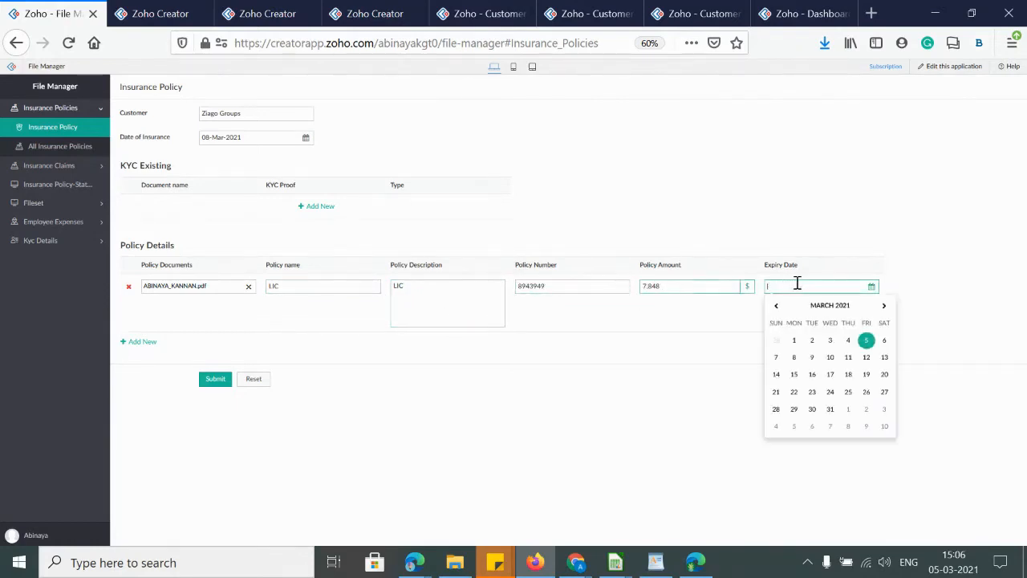
click(812, 357)
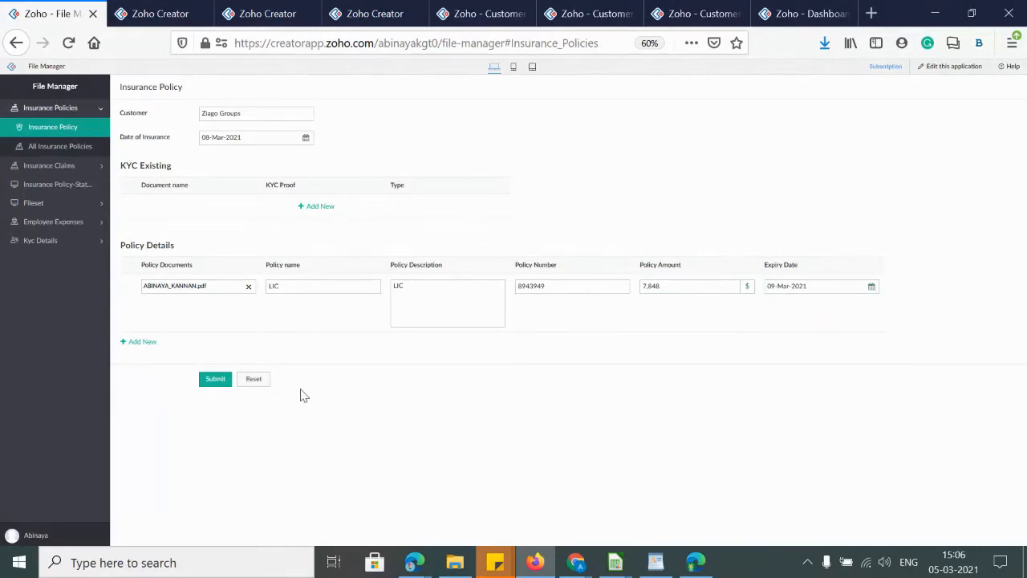
click(217, 380)
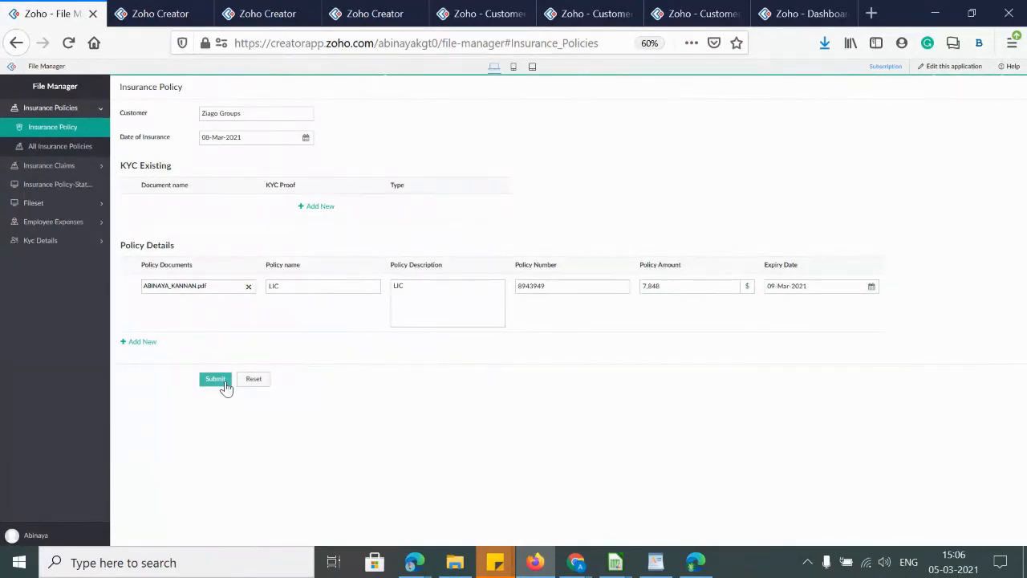
click(214, 382)
click(63, 130)
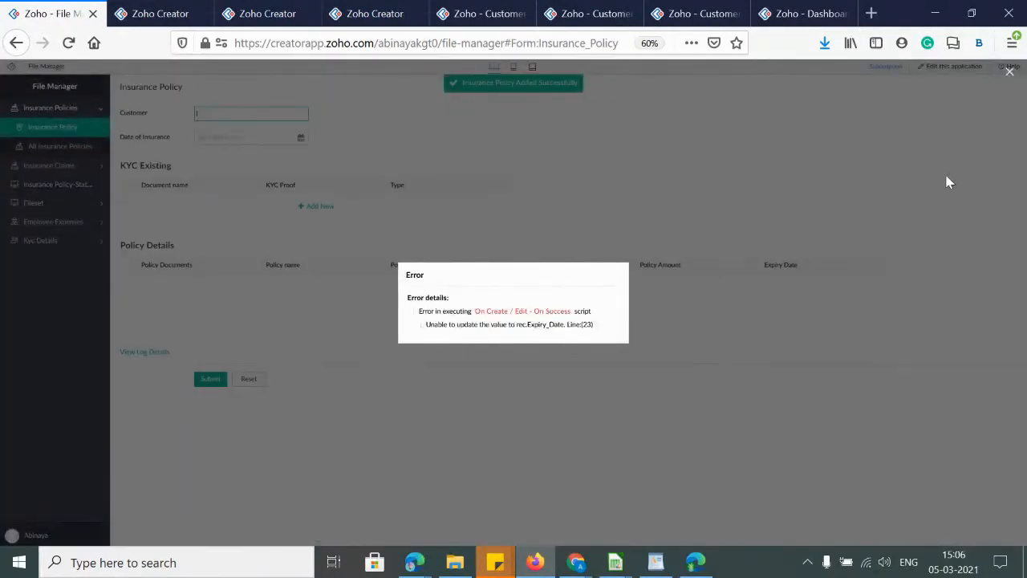
Dismiss the script error and open the Customer Invoicing App's Workflow page in the builder
click(1010, 72)
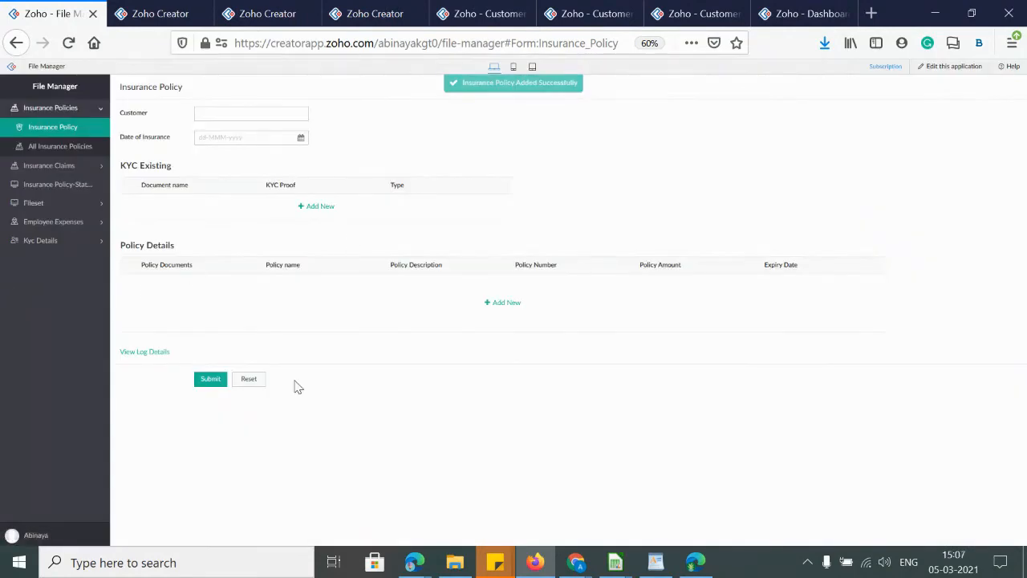
click(138, 14)
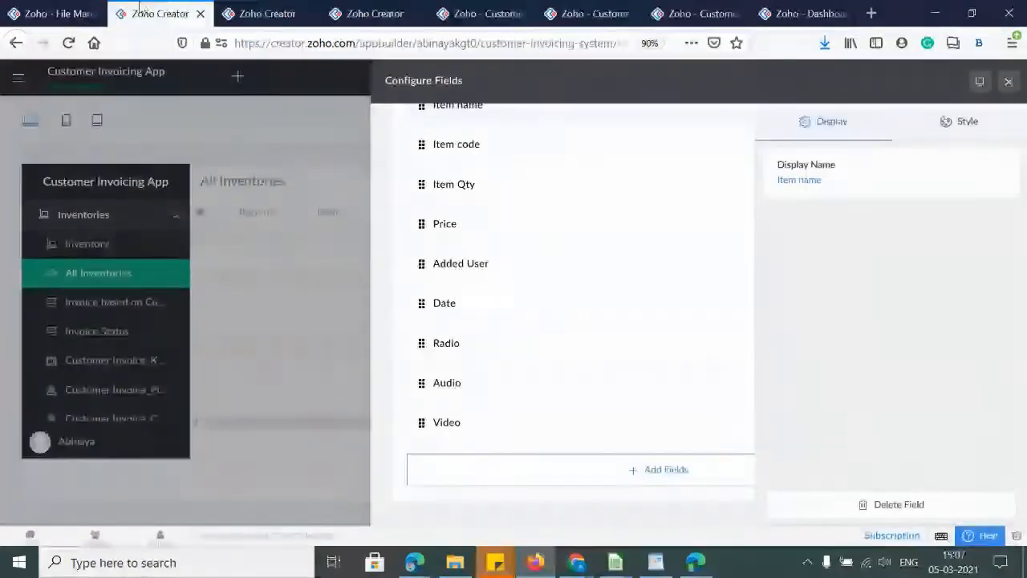
click(1008, 83)
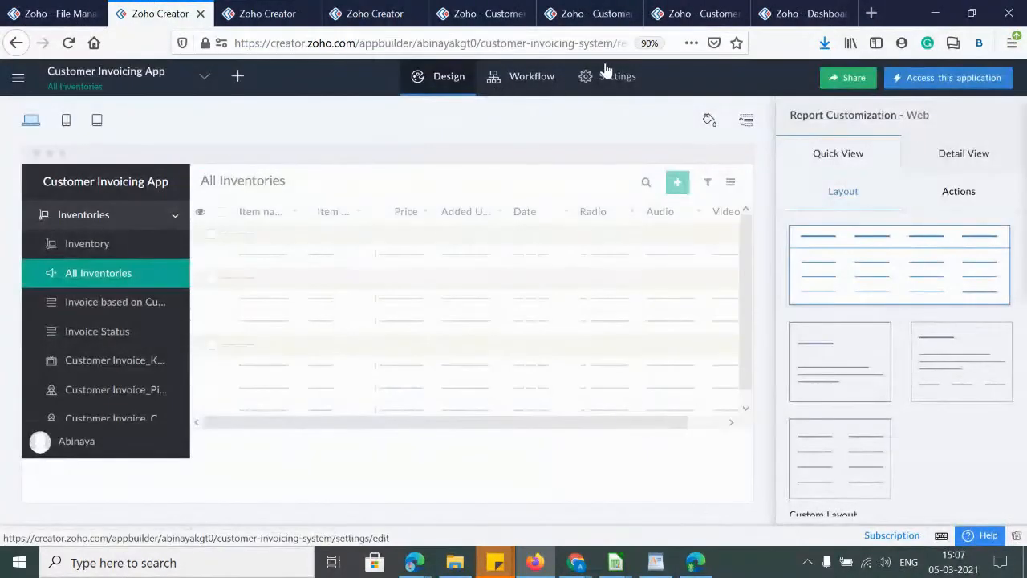
click(547, 85)
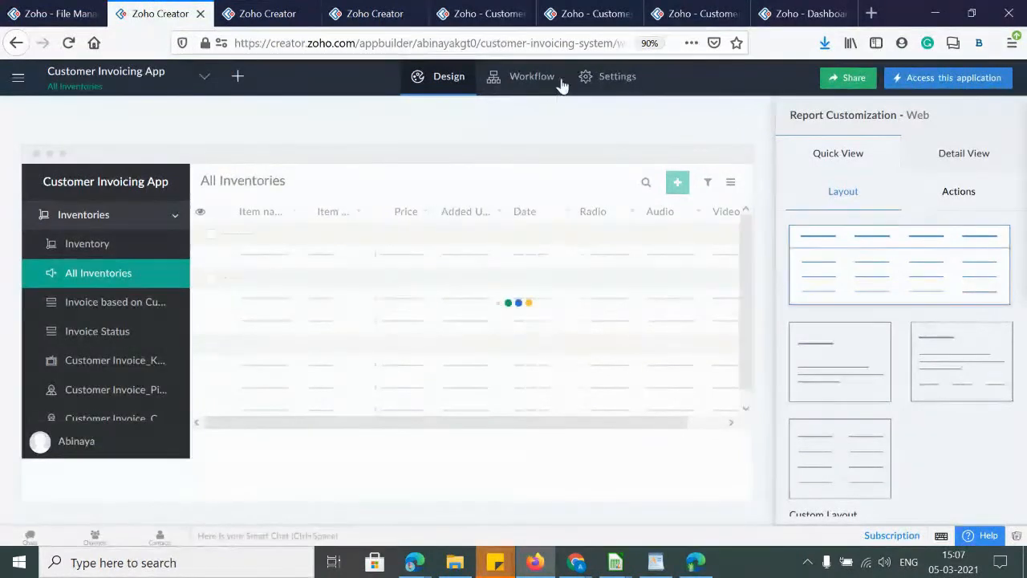
click(201, 13)
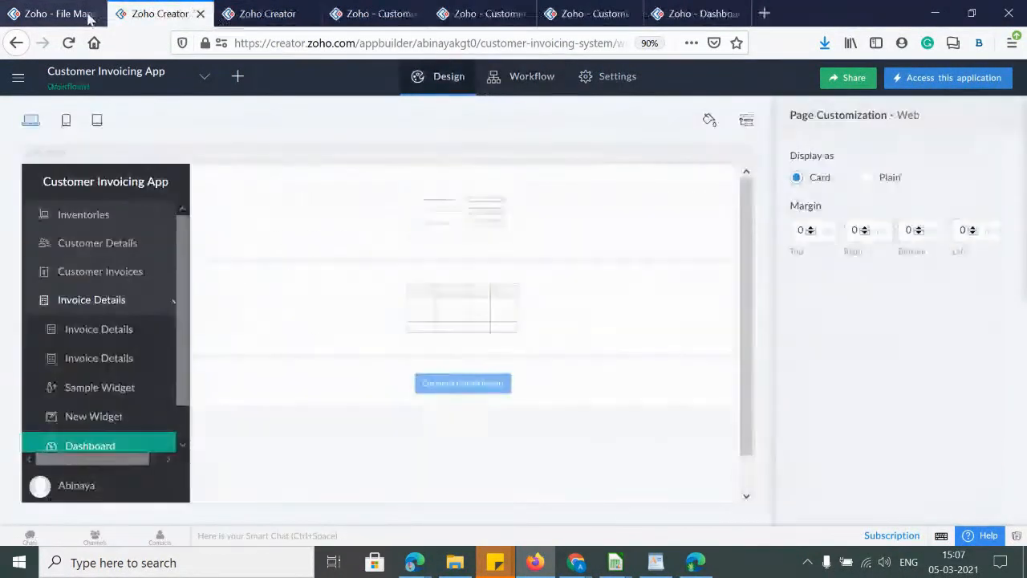
Check Settings > Logs for Customer Invoicing App (none), then edit the File Manager app
click(612, 89)
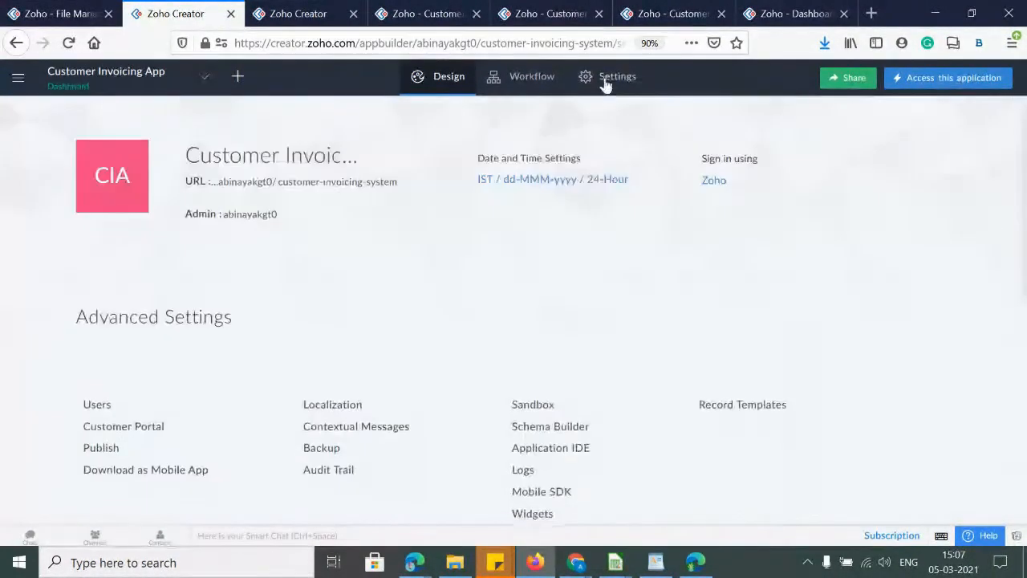
click(516, 478)
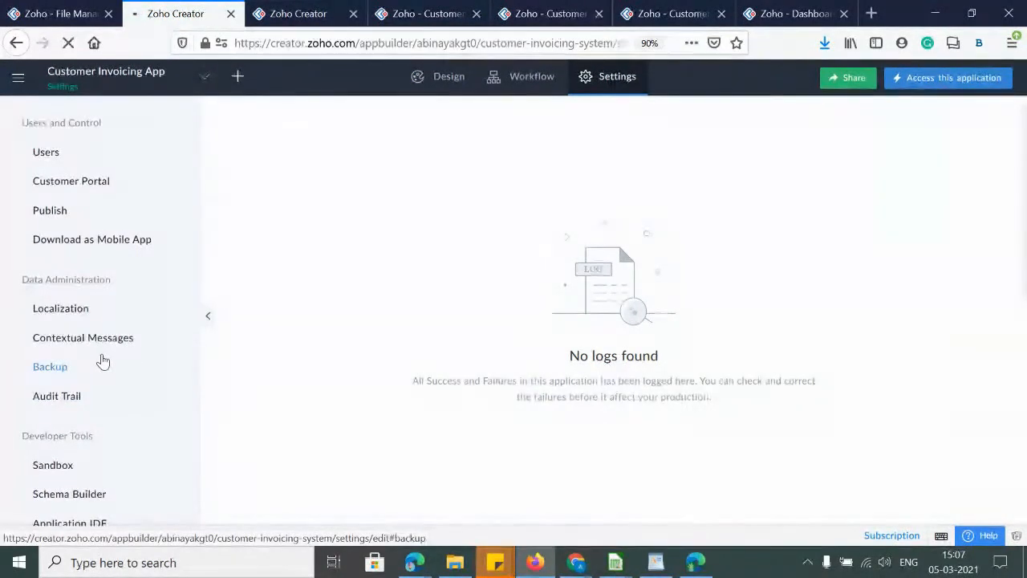
click(75, 13)
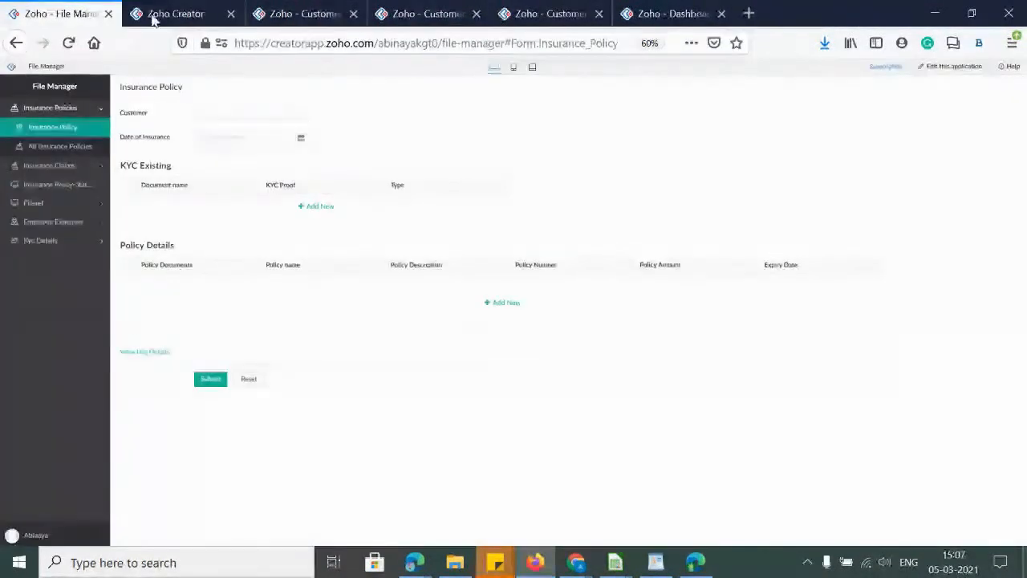
click(952, 66)
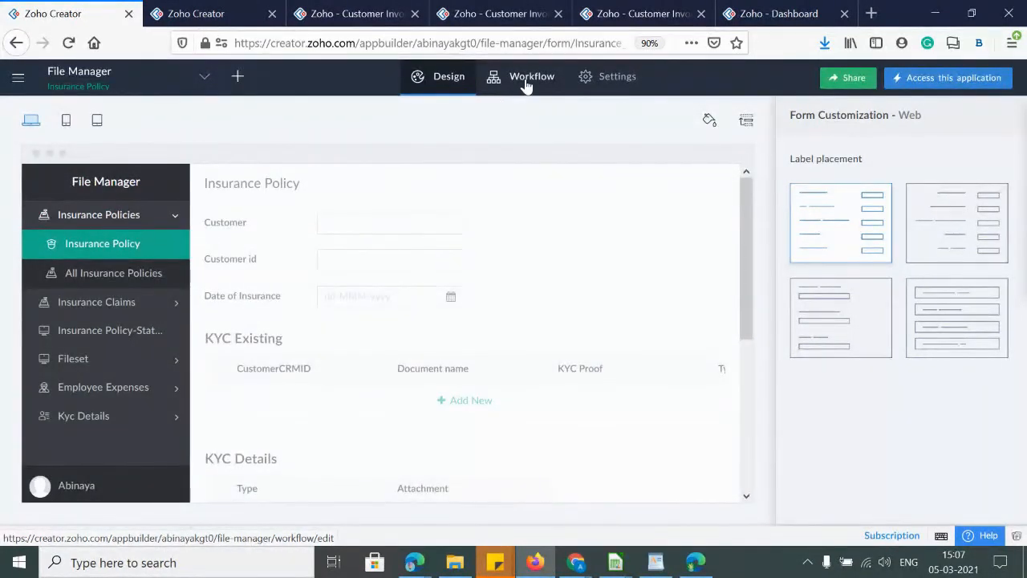
Open File Manager's Settings > Logs and view the full details of the error entry
click(601, 78)
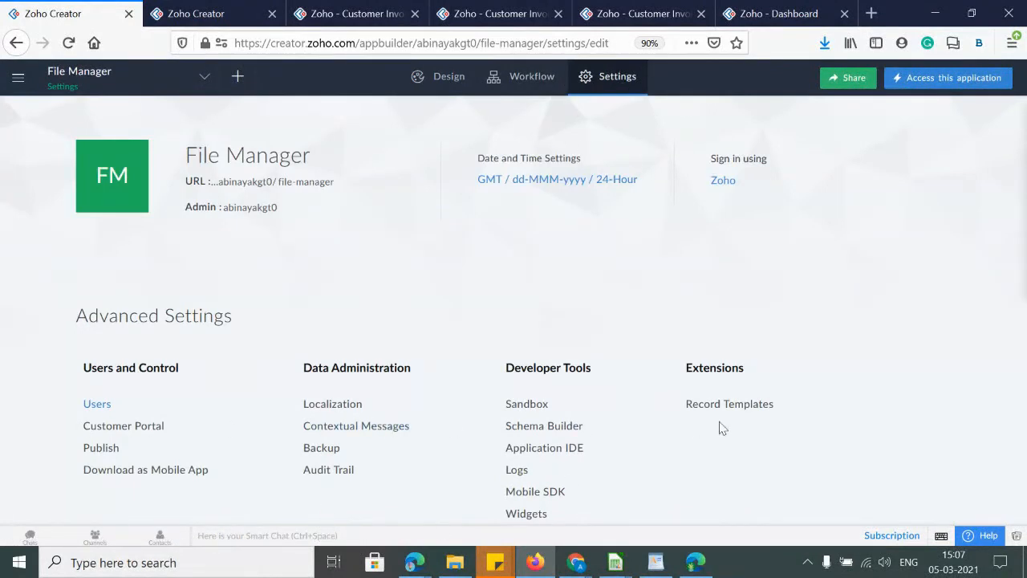
click(517, 471)
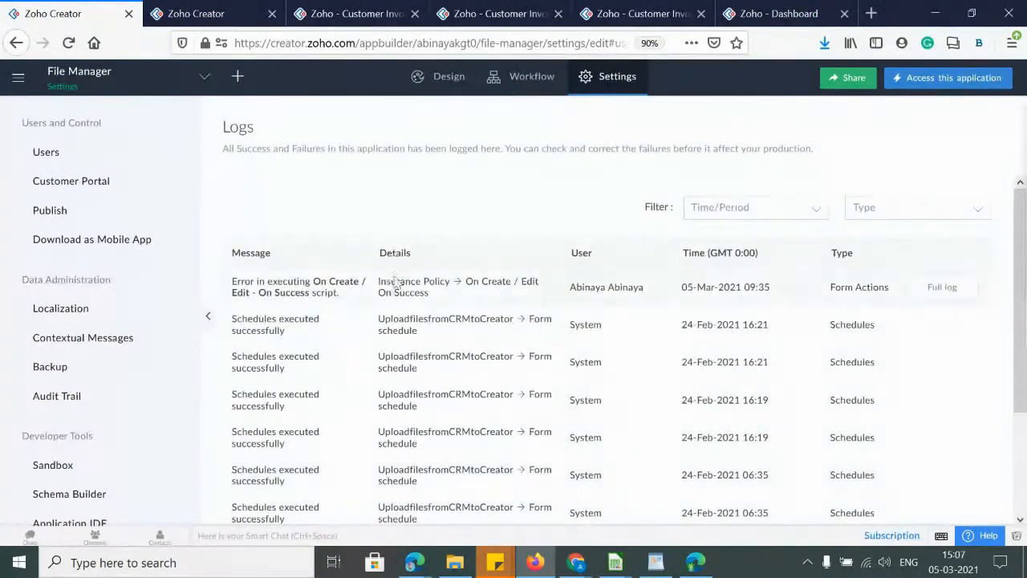
drag(238, 319, 358, 483)
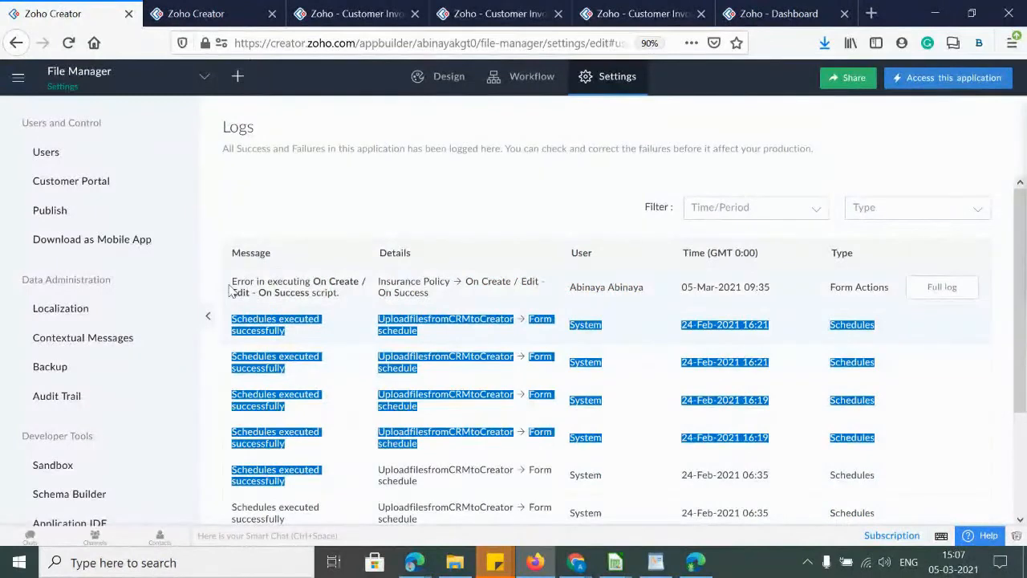
drag(232, 282, 337, 329)
click(718, 313)
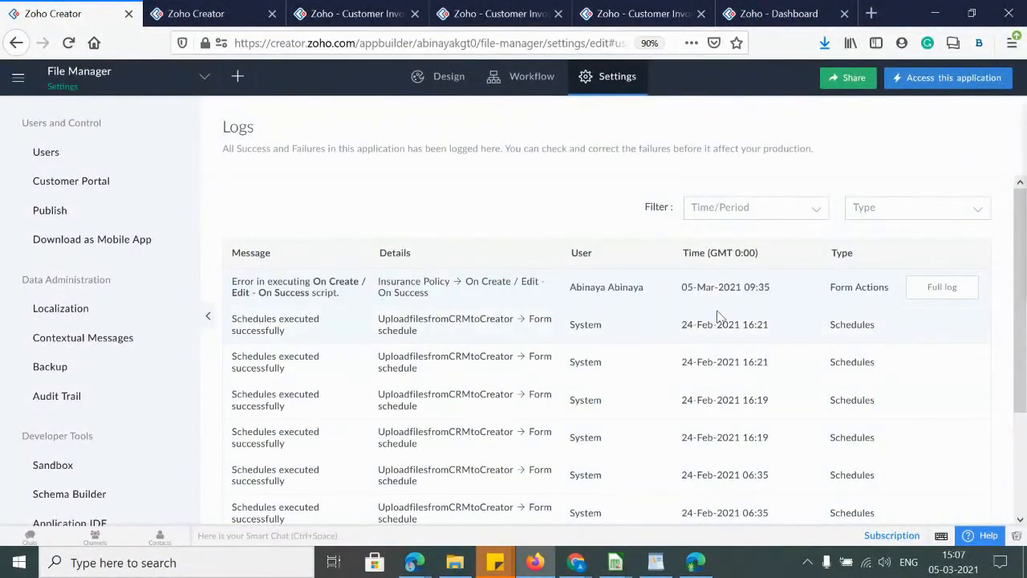
scroll(724, 355, down, 2)
scroll(724, 359, up, 2)
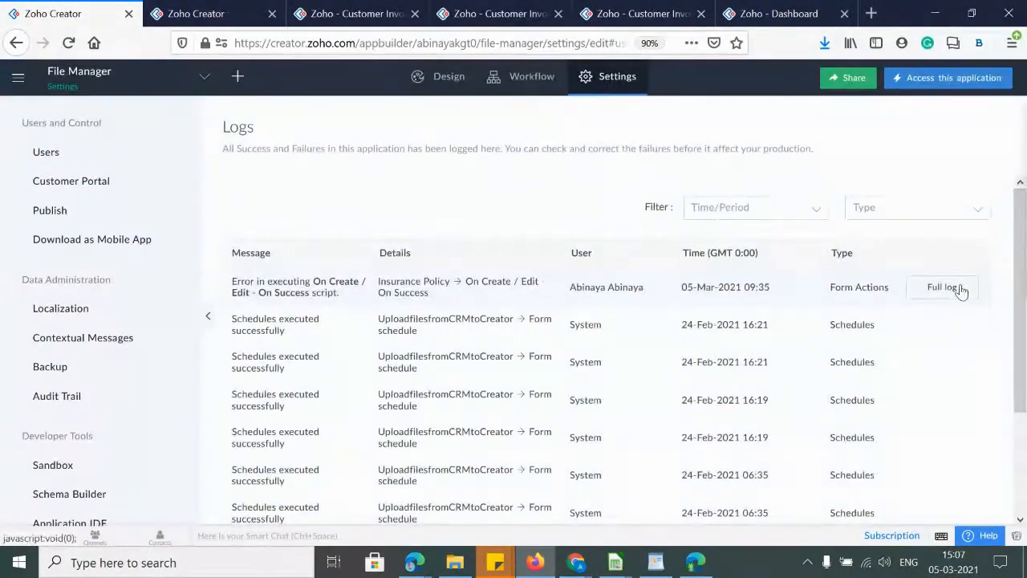
click(951, 287)
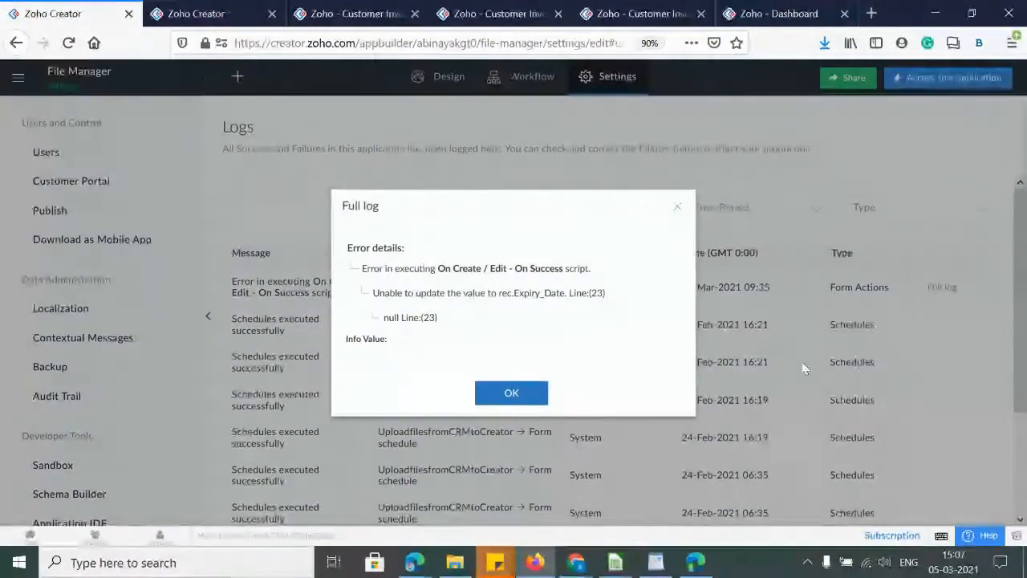
click(677, 206)
Filter the File Manager logs by type to show only Form Actions entries
key(ctrl+plus)
key(ctrl+plus)
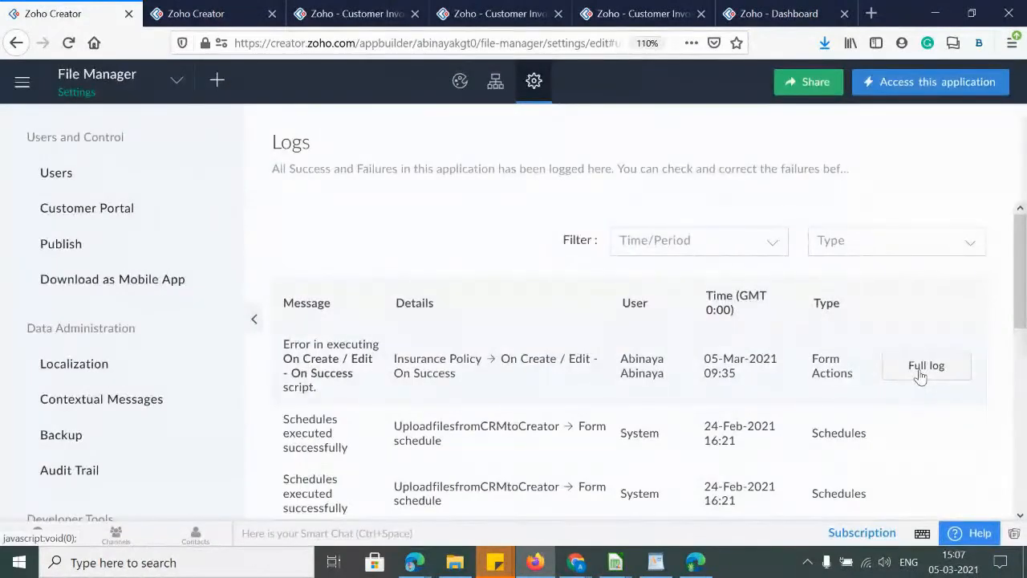
click(740, 248)
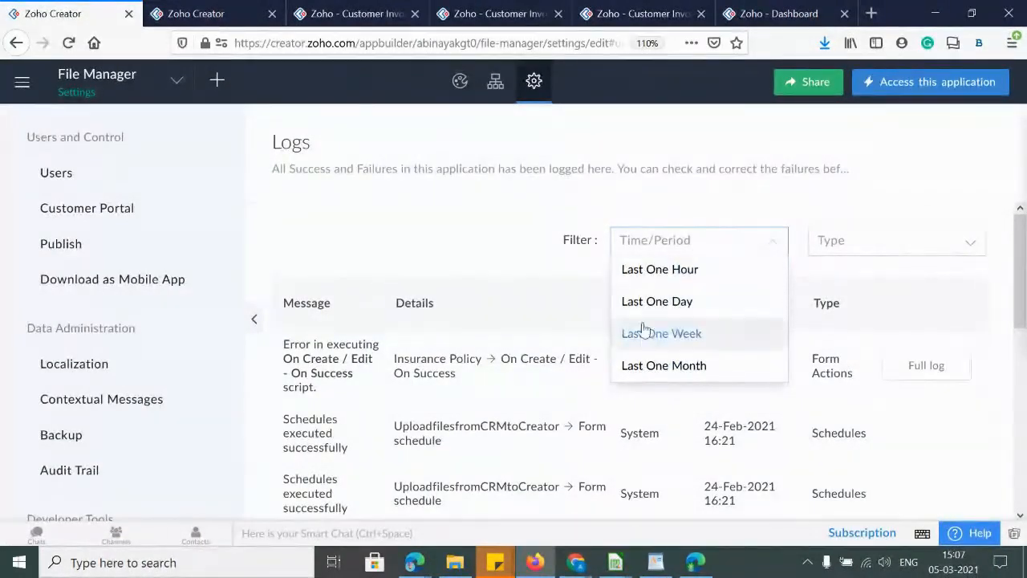
click(914, 234)
click(904, 245)
scroll(883, 401, down, 2)
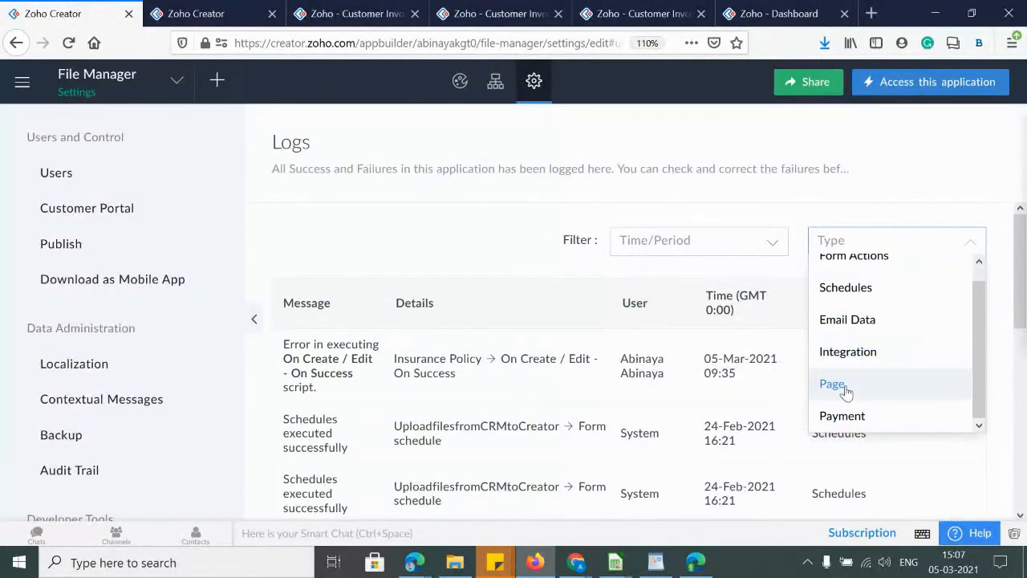
scroll(846, 401, up, 1)
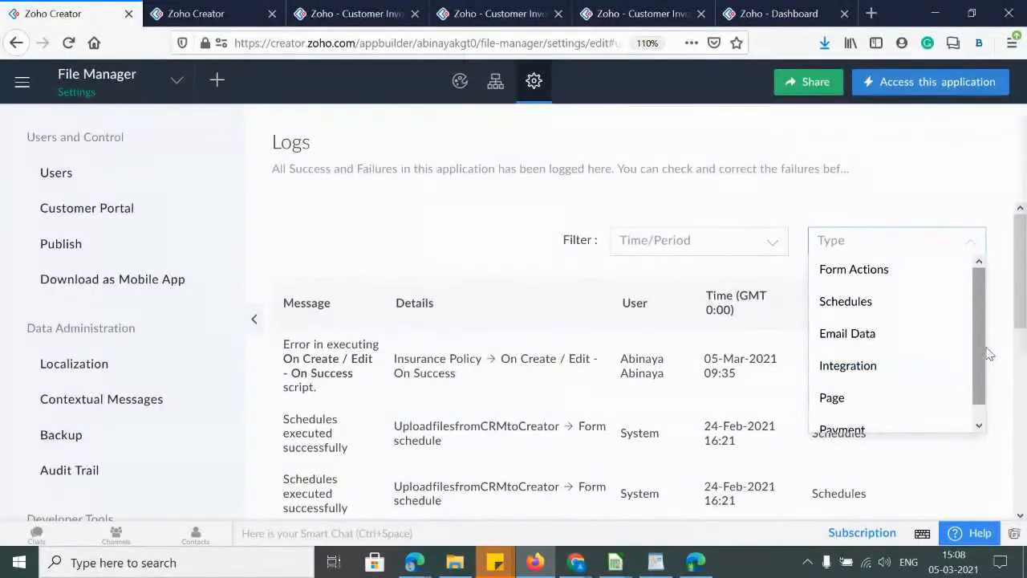
drag(987, 350, 991, 411)
scroll(862, 405, up, 1)
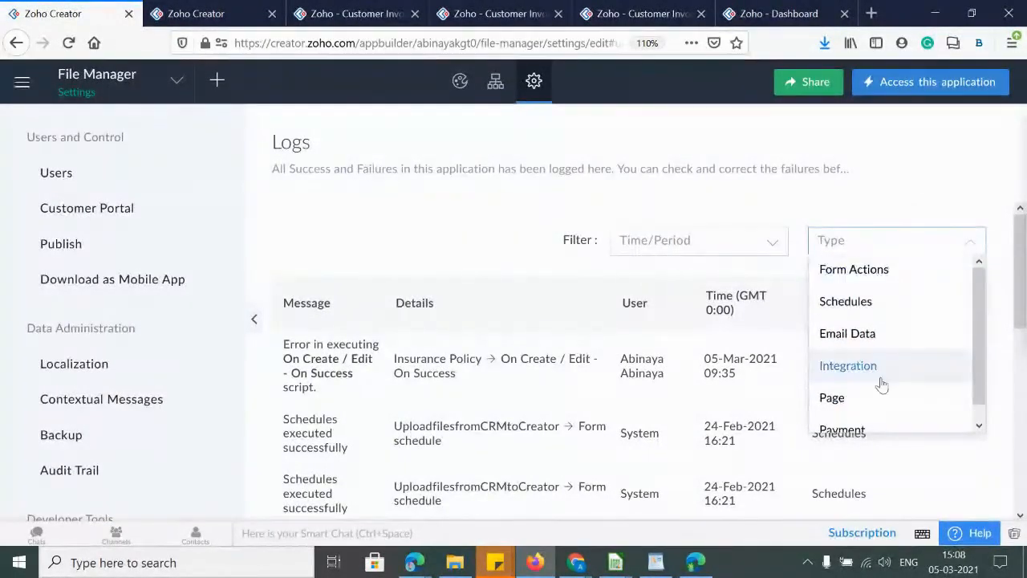
click(840, 271)
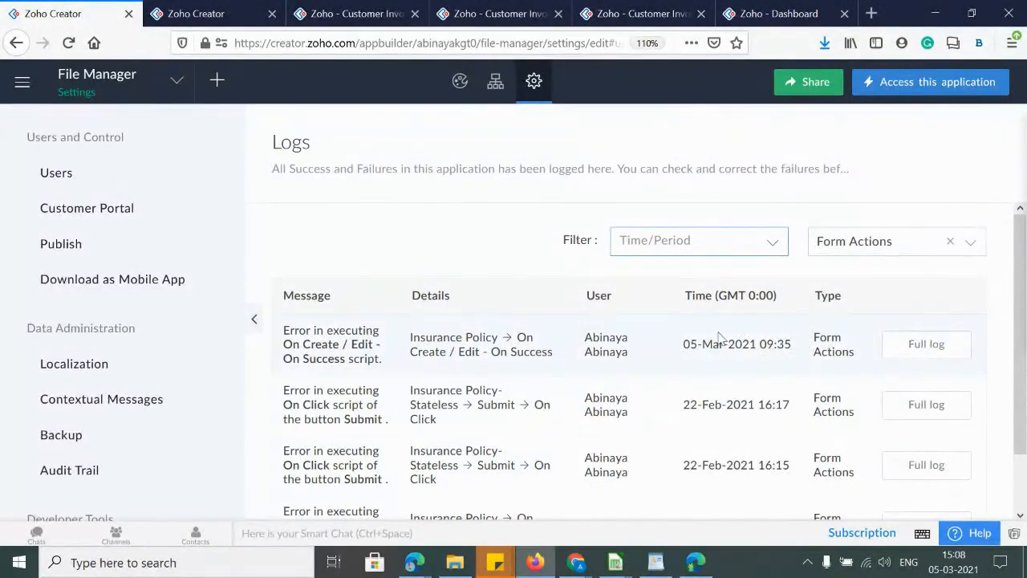
click(926, 343)
Switch the log type filter to Schedules, then to Page
click(889, 252)
click(843, 300)
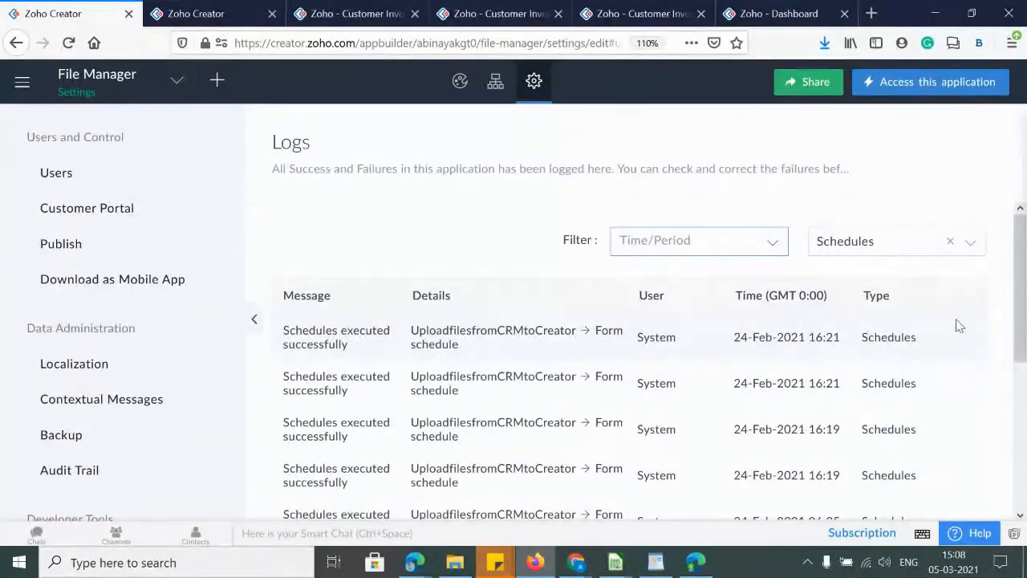
click(841, 252)
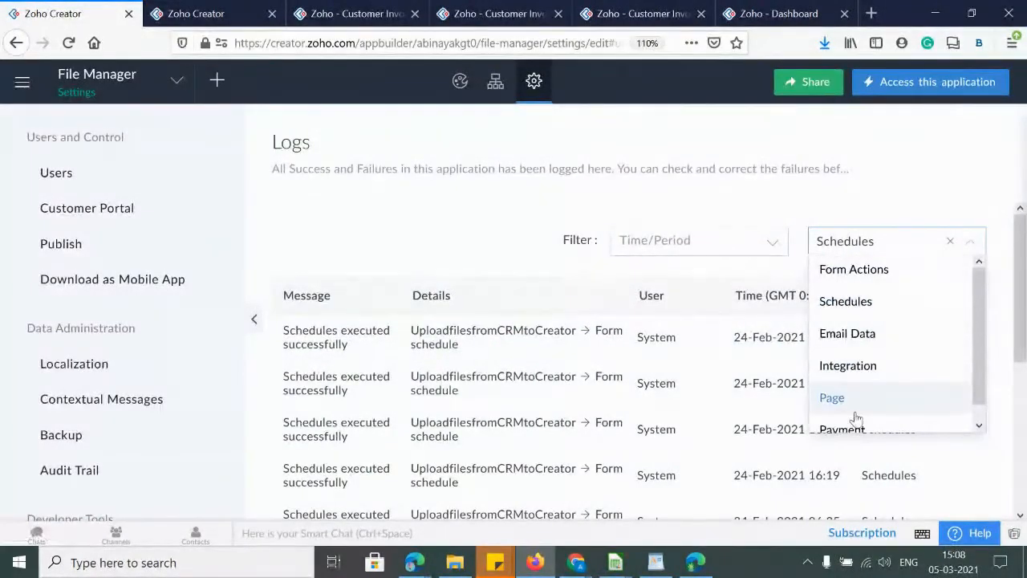
click(827, 411)
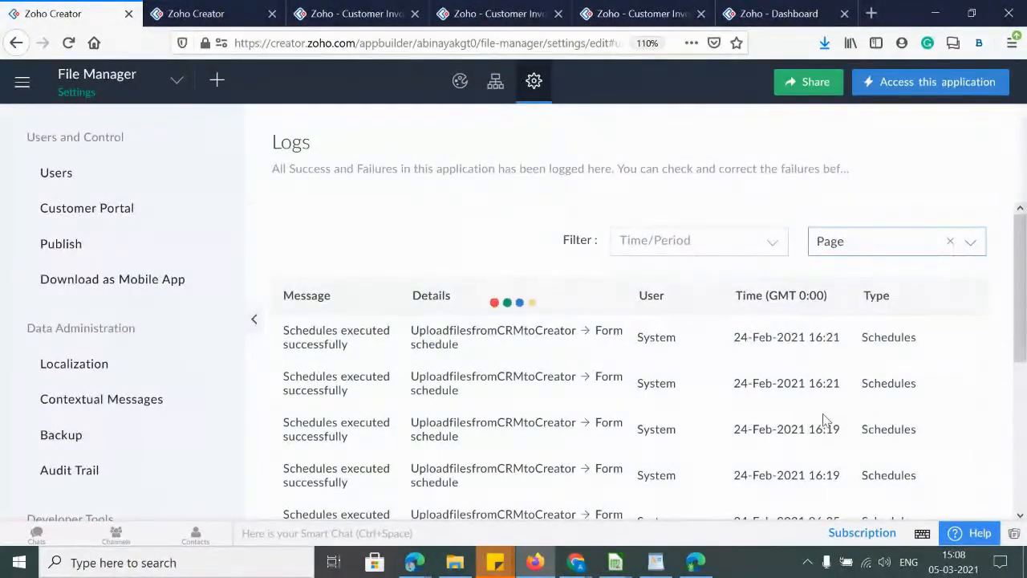
Return to the settings overview and open the Design editor on the Insurance Policy form
click(254, 320)
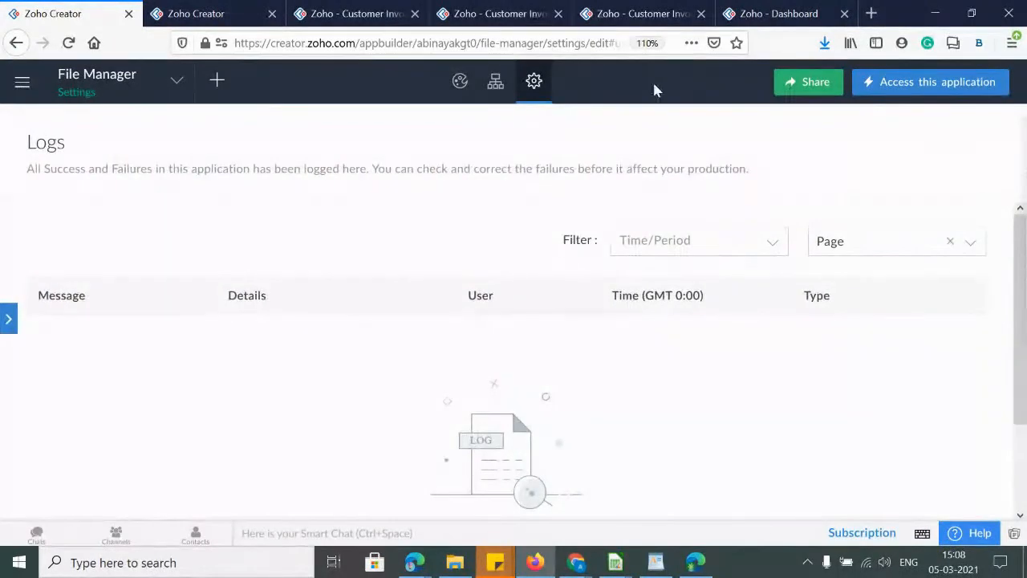
key(ctrl+plus)
key(ctrl+plus)
key(ctrl+minus)
key(ctrl+minus)
key(ctrl+minus)
key(ctrl+minus)
key(ctrl+minus)
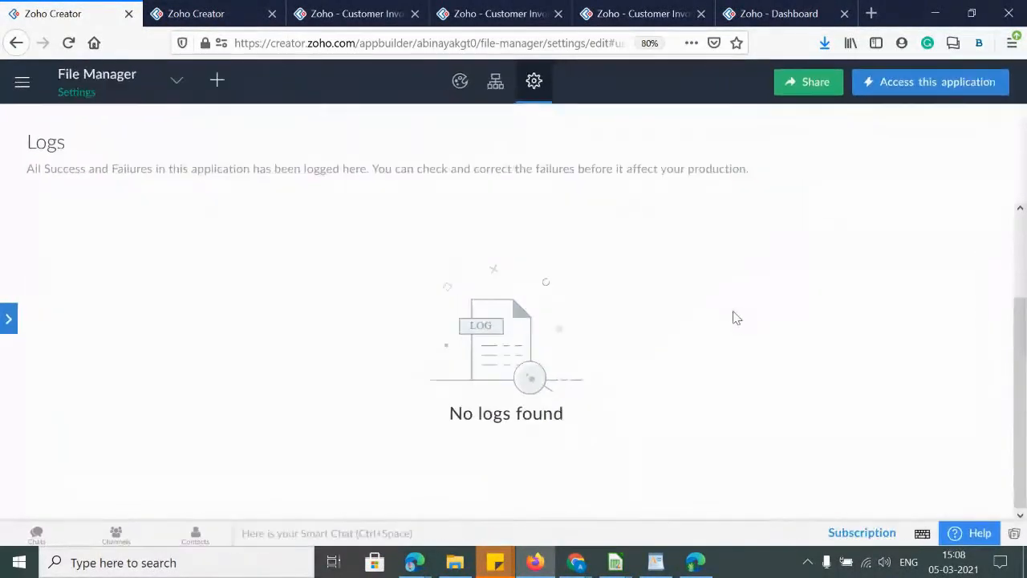
click(597, 74)
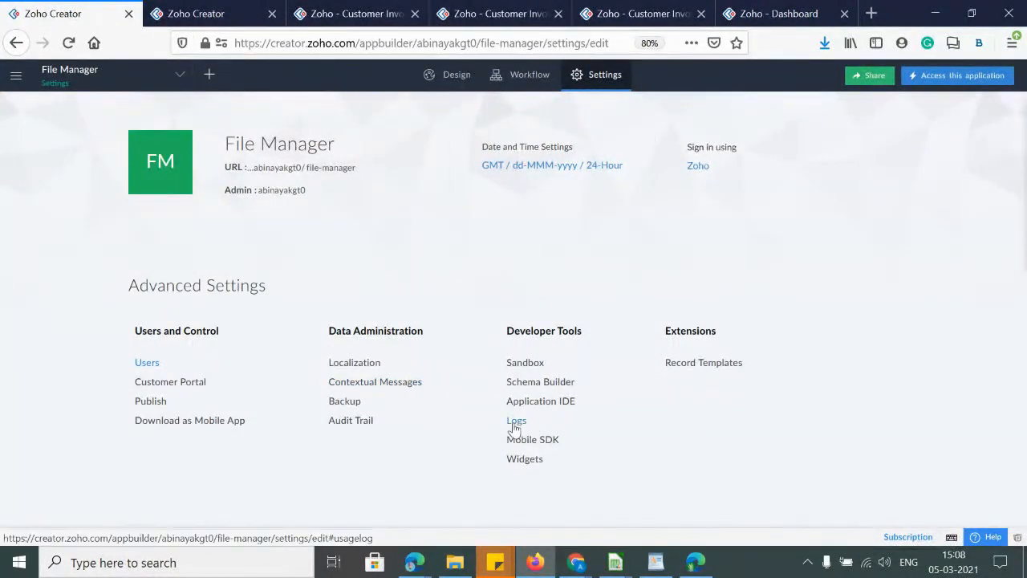
key(ctrl+plus)
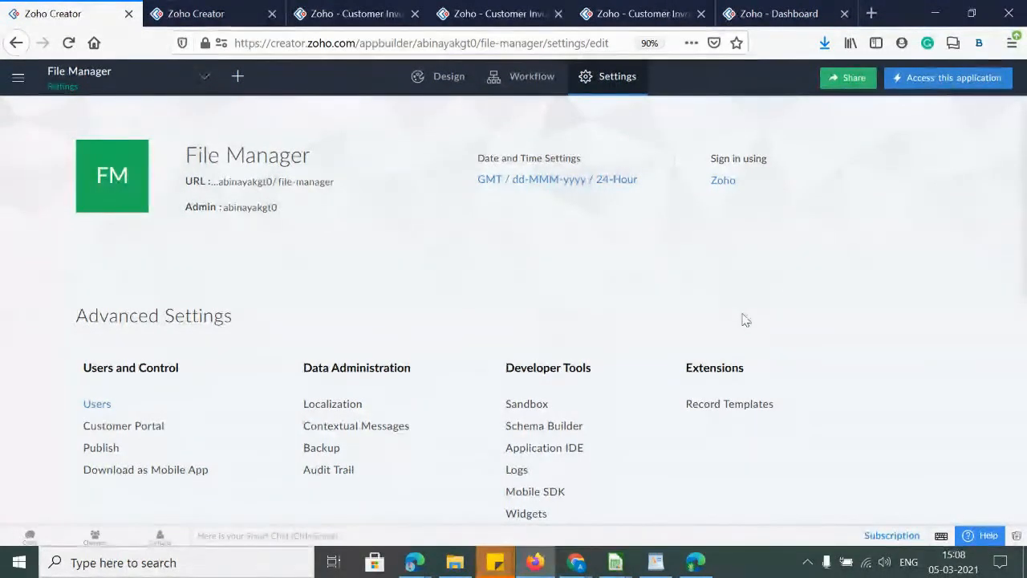
click(449, 84)
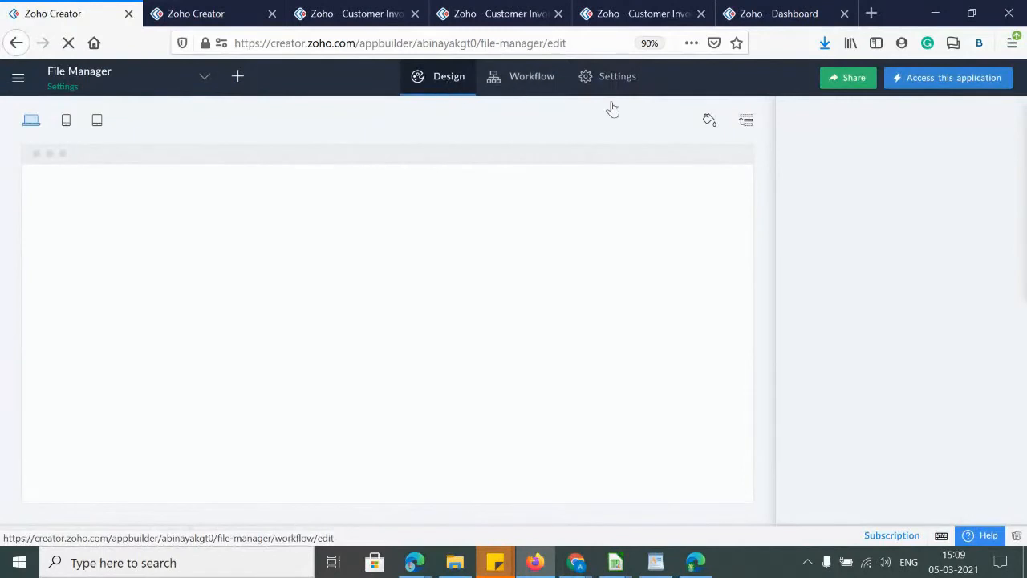
click(711, 120)
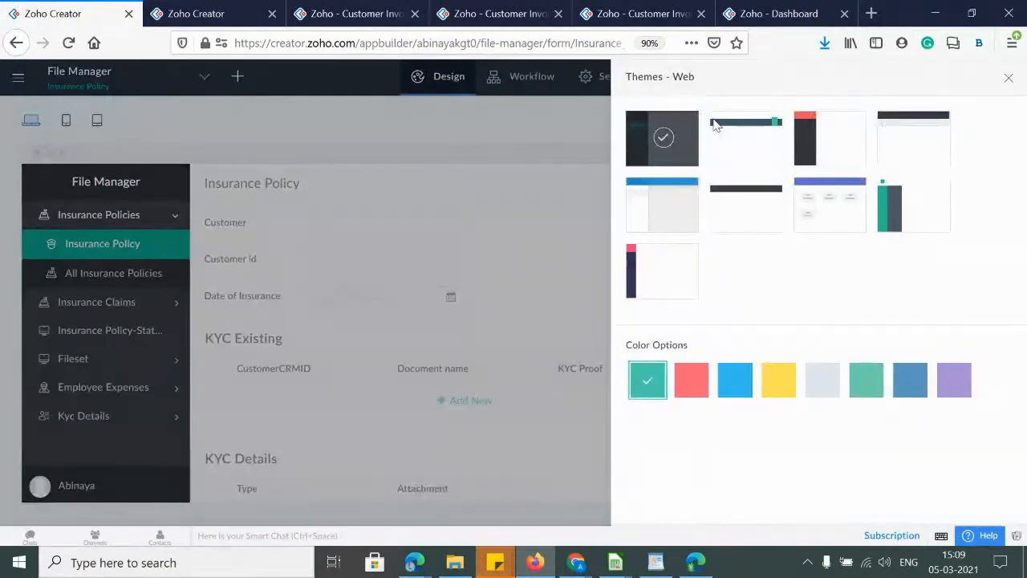
click(755, 196)
click(1009, 78)
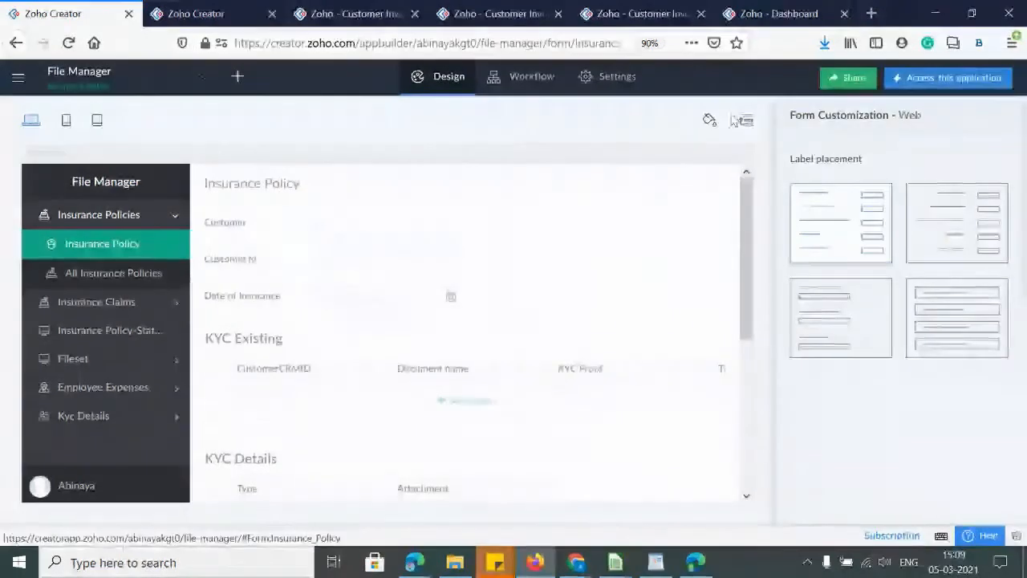
click(746, 121)
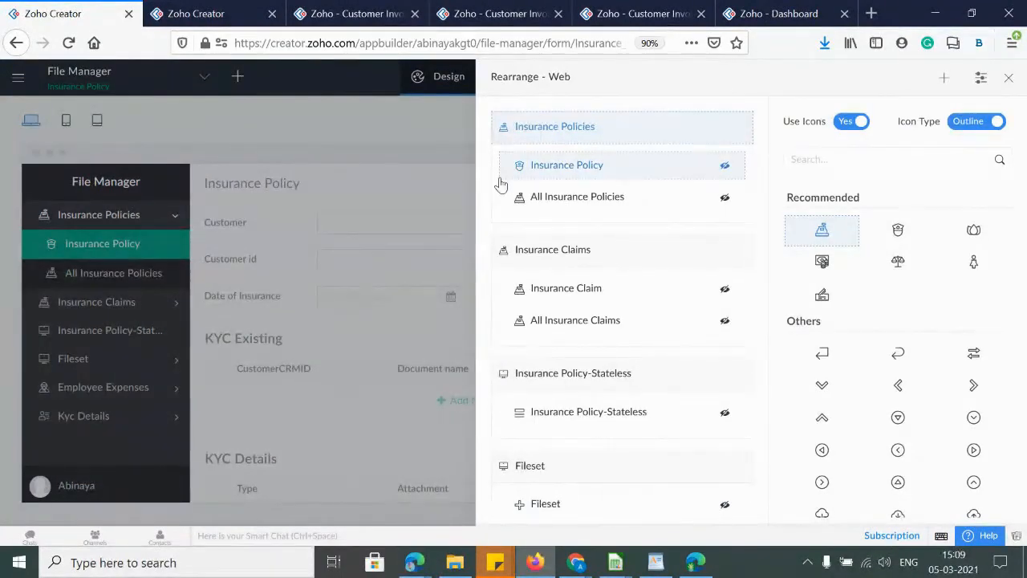
drag(540, 201, 560, 162)
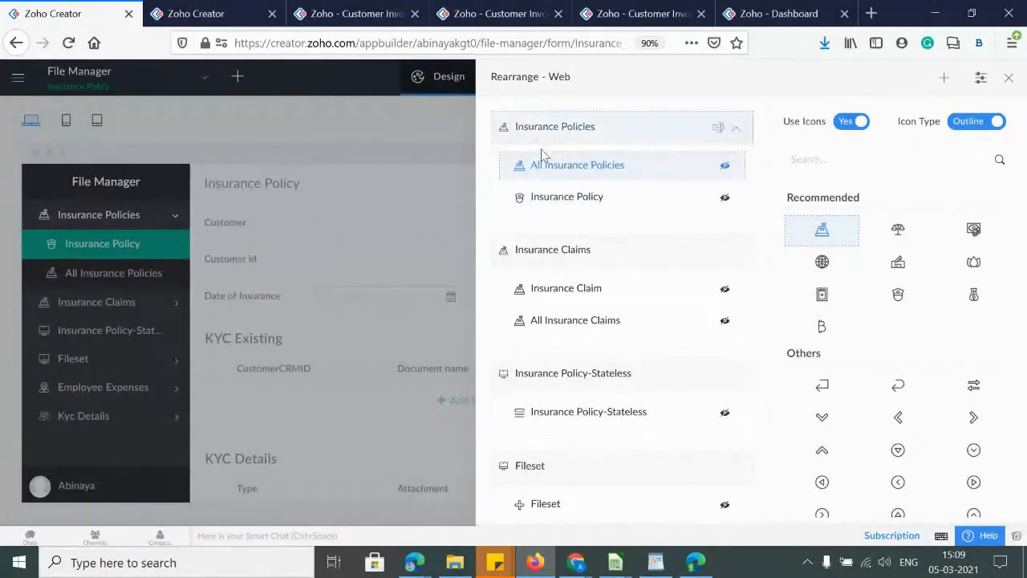
drag(550, 198, 560, 164)
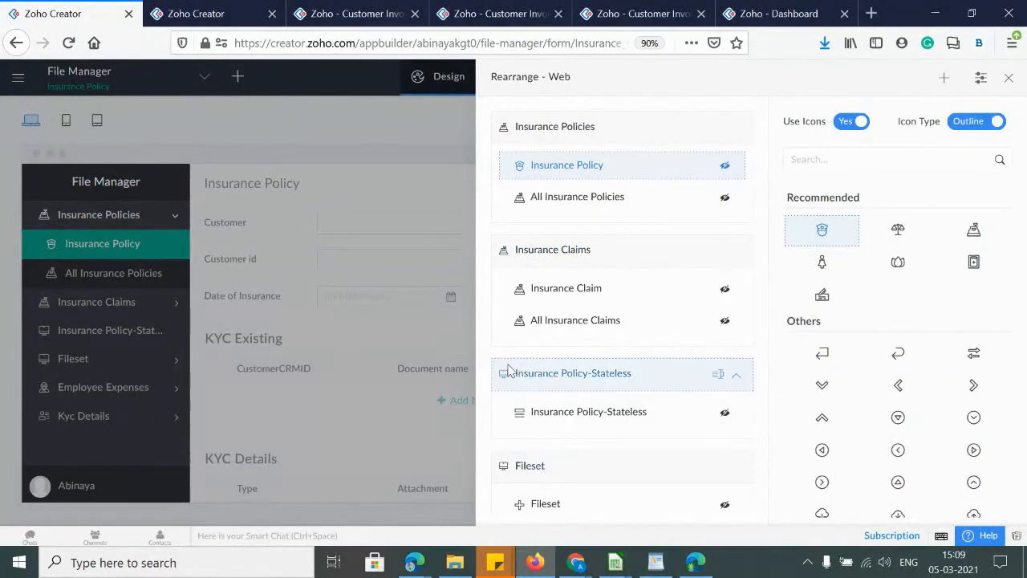
click(1009, 77)
click(449, 81)
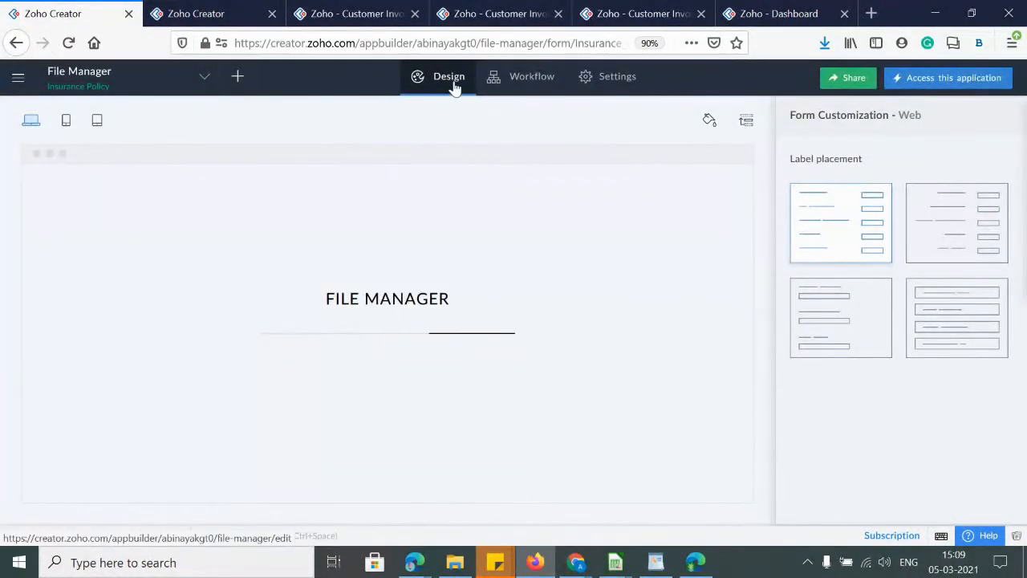
Go to File Manager's Settings page, then switch to the Zoho ShowTime webinar window in Chrome
click(632, 95)
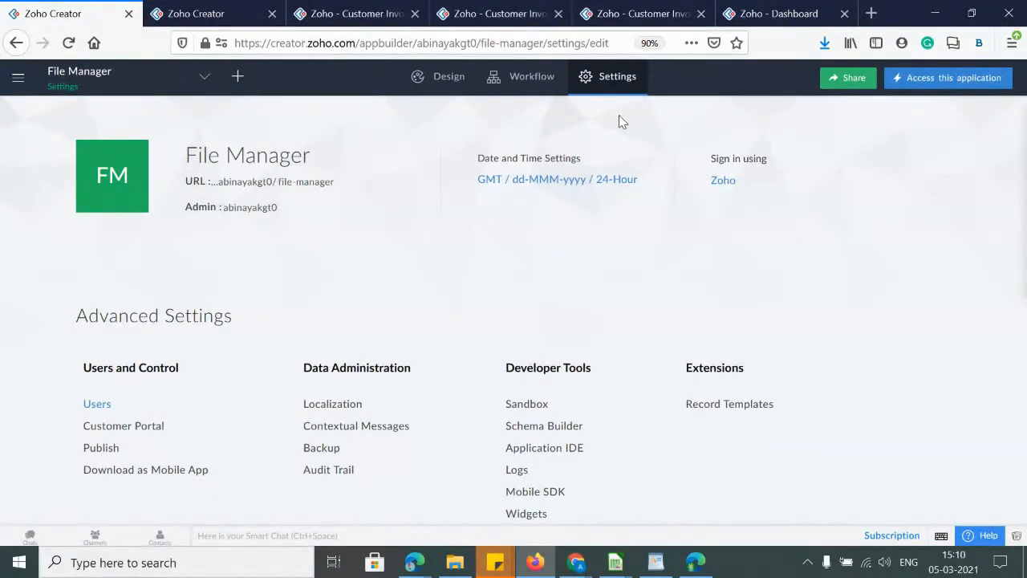
click(531, 564)
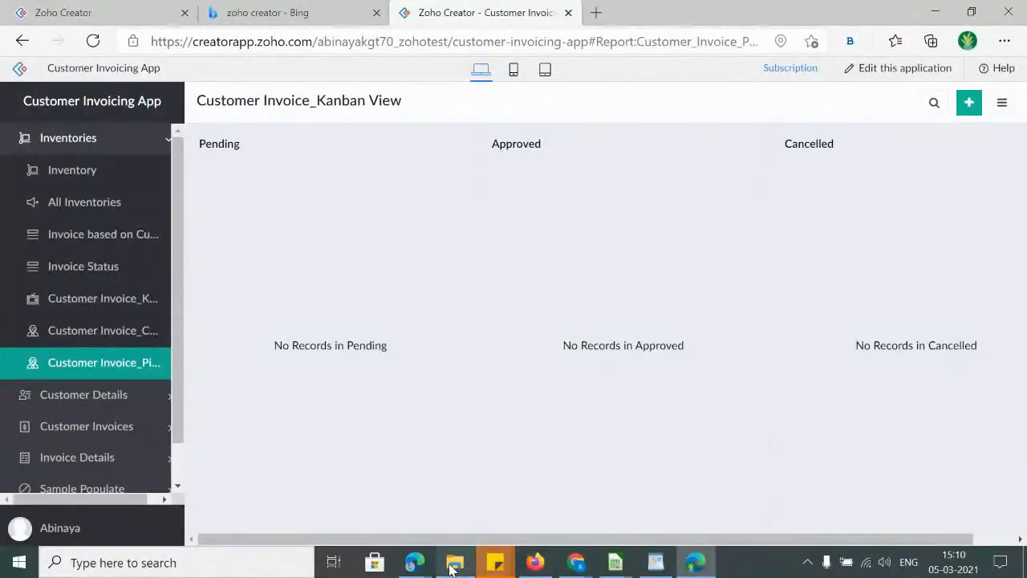
click(577, 563)
click(542, 512)
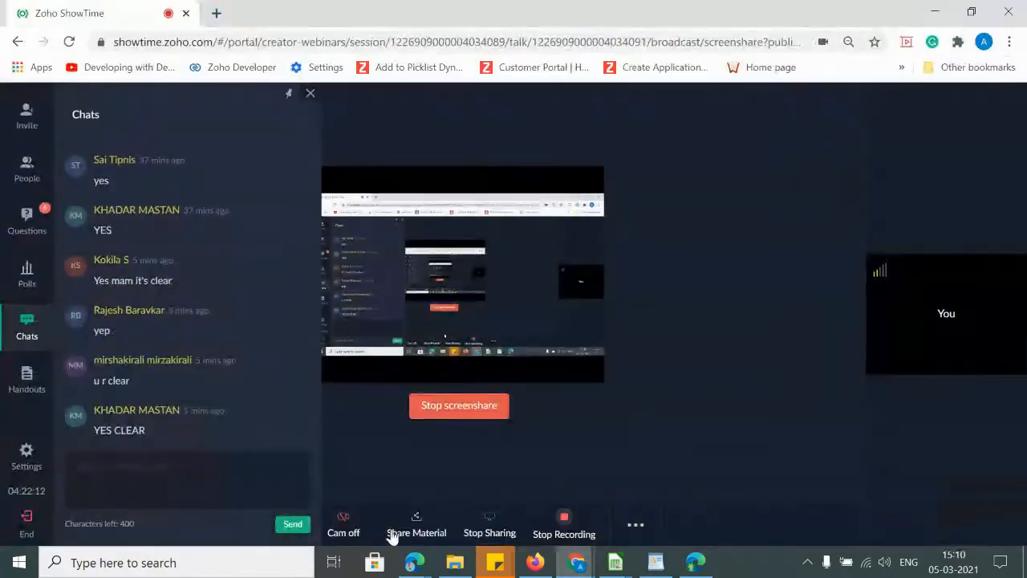
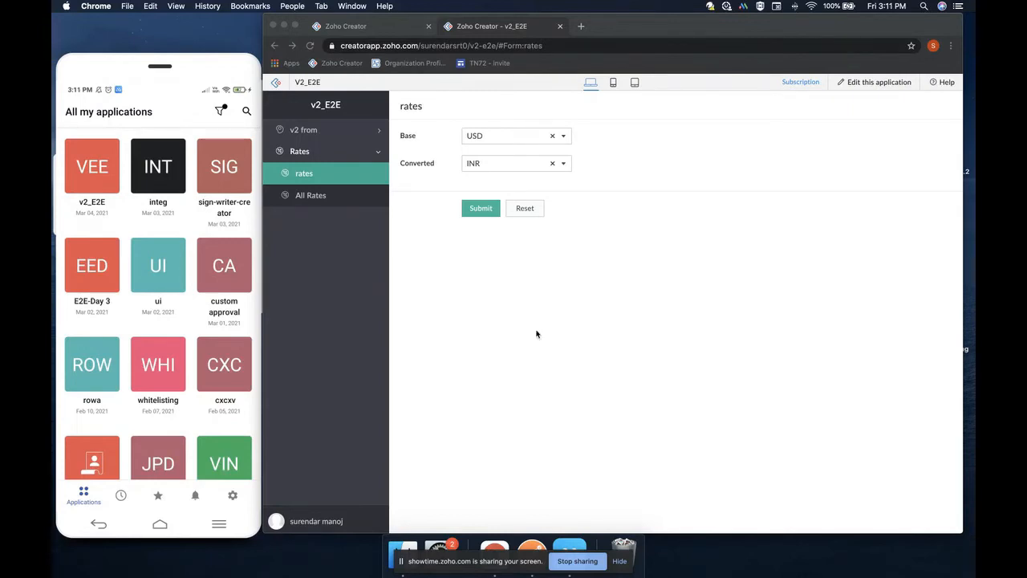
Hide the screen-sharing bar and show the Zoho Creator app's Settings screen in ApowerMirror
click(620, 561)
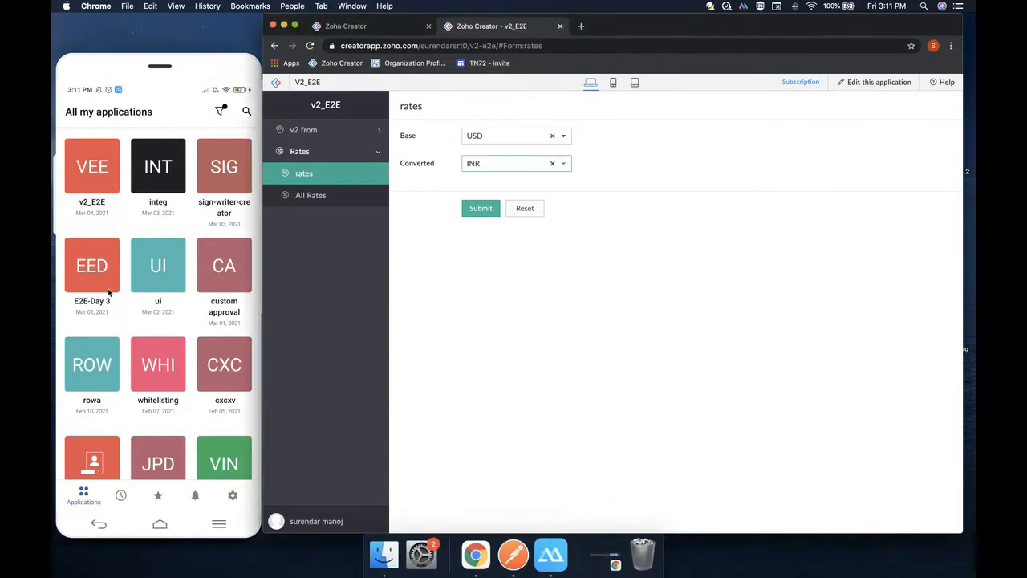
scroll(109, 293, down, 10)
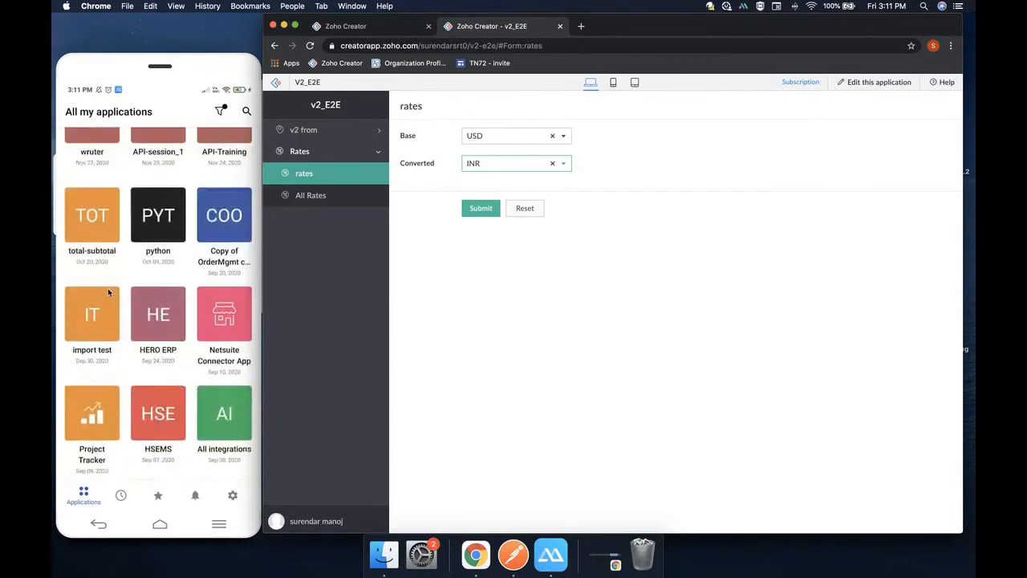
scroll(107, 290, down, 5)
scroll(107, 290, up, 10)
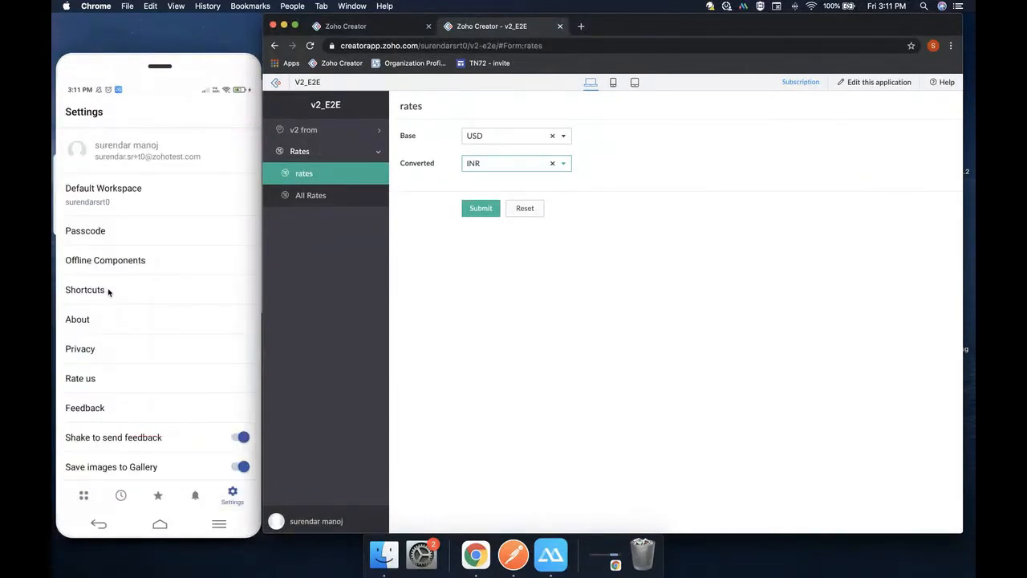
click(94, 158)
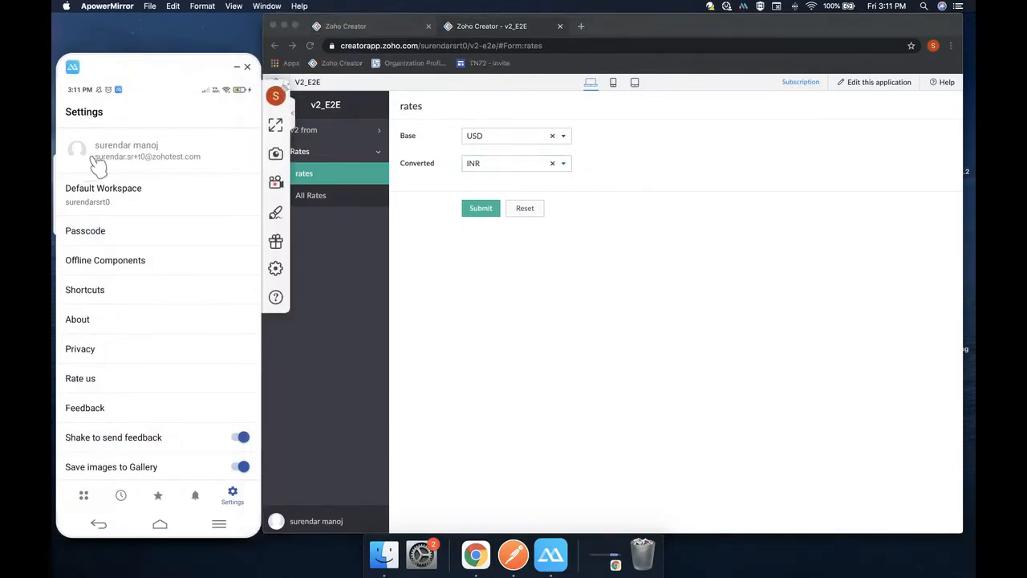
Return the phone to the applications list and open the v2_E2E app's v2 from form
right_click(213, 171)
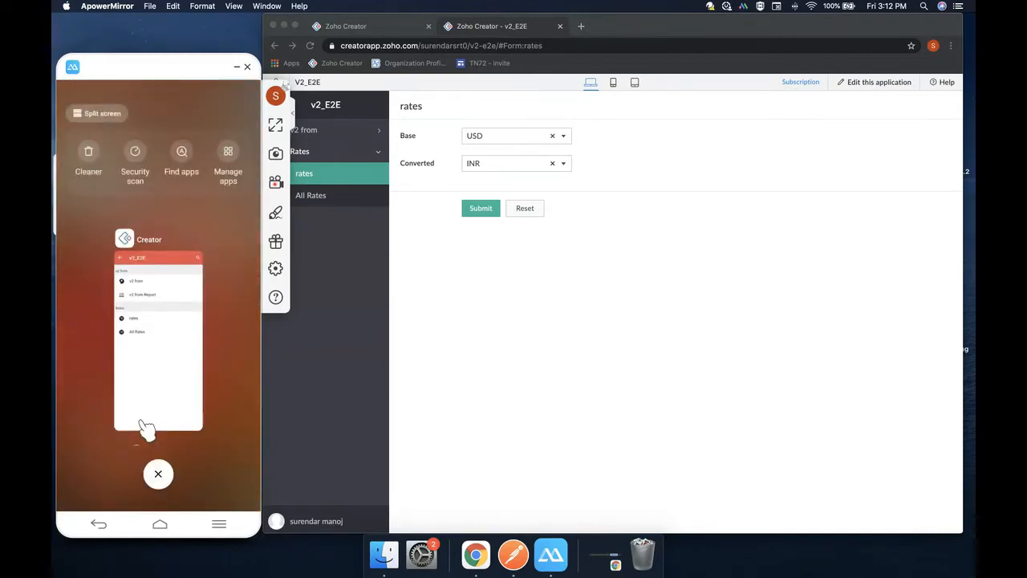
click(146, 425)
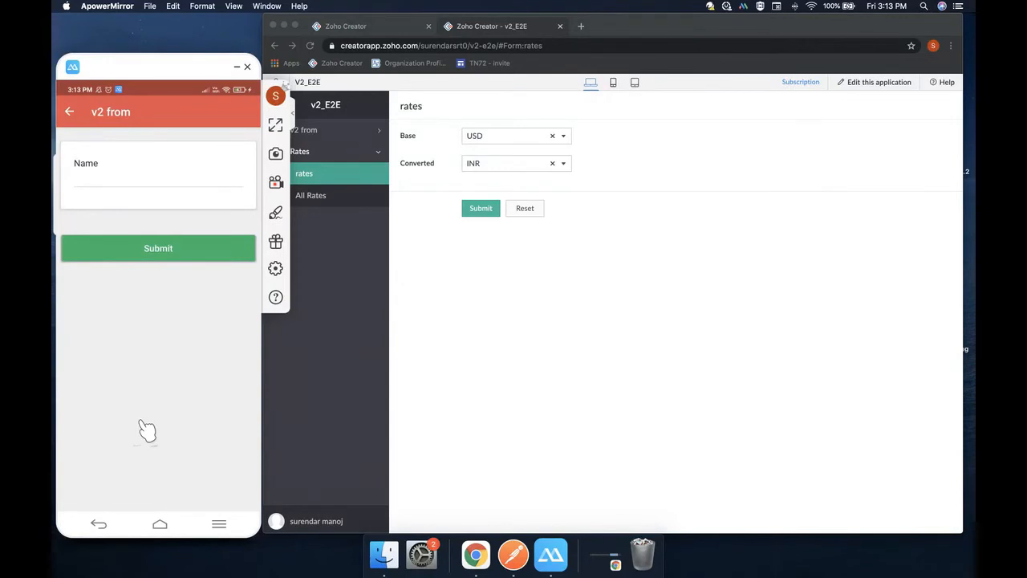
click(385, 425)
Close the mf_api editor and open the v2 from form in the Form Builder
click(392, 32)
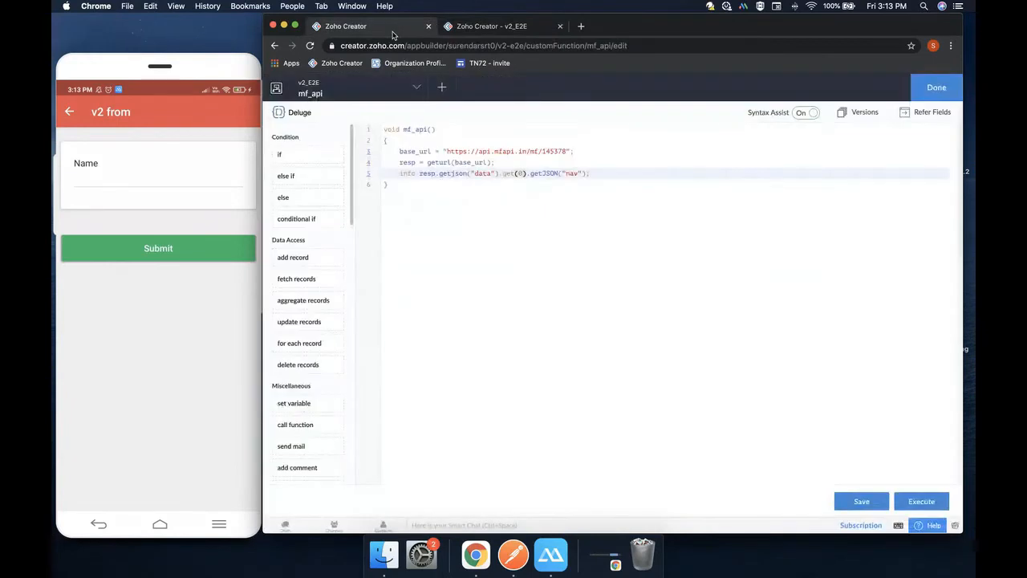
click(933, 90)
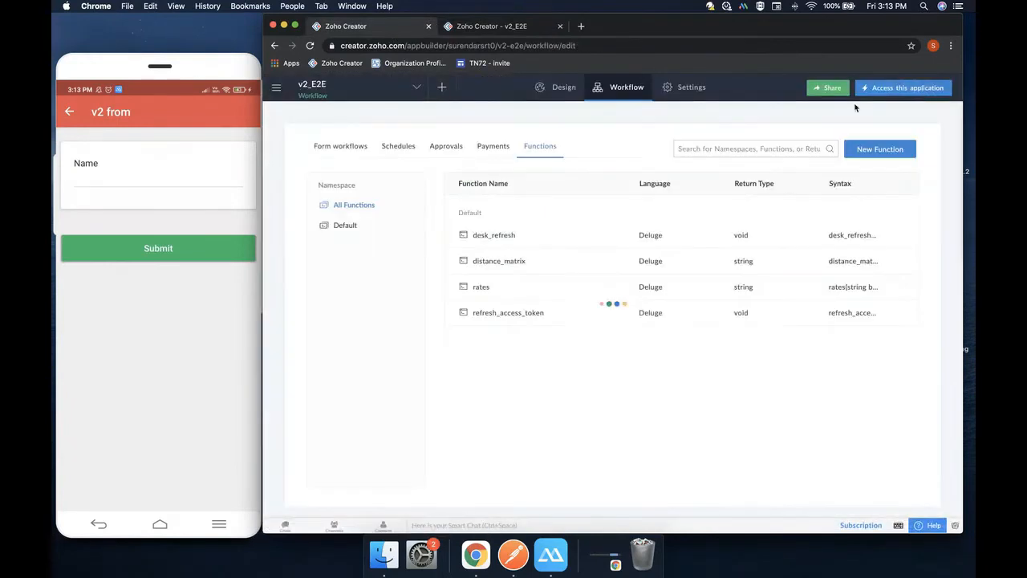
click(562, 90)
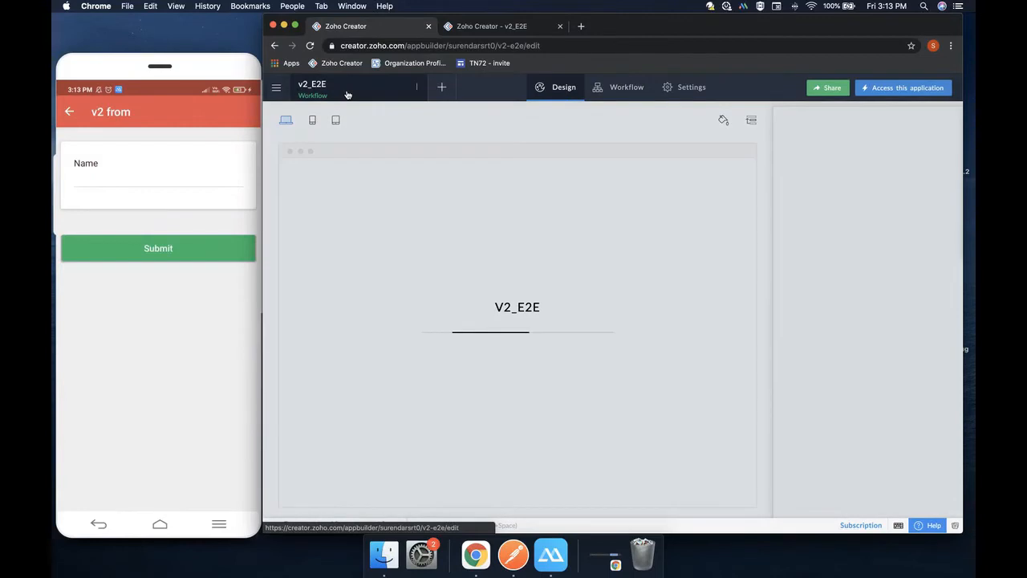
click(346, 95)
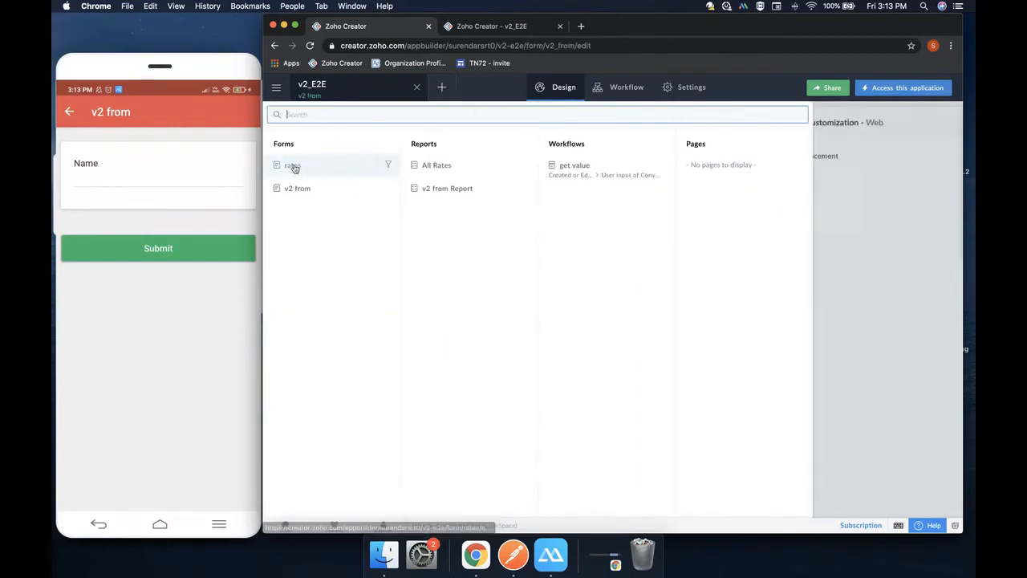
click(293, 195)
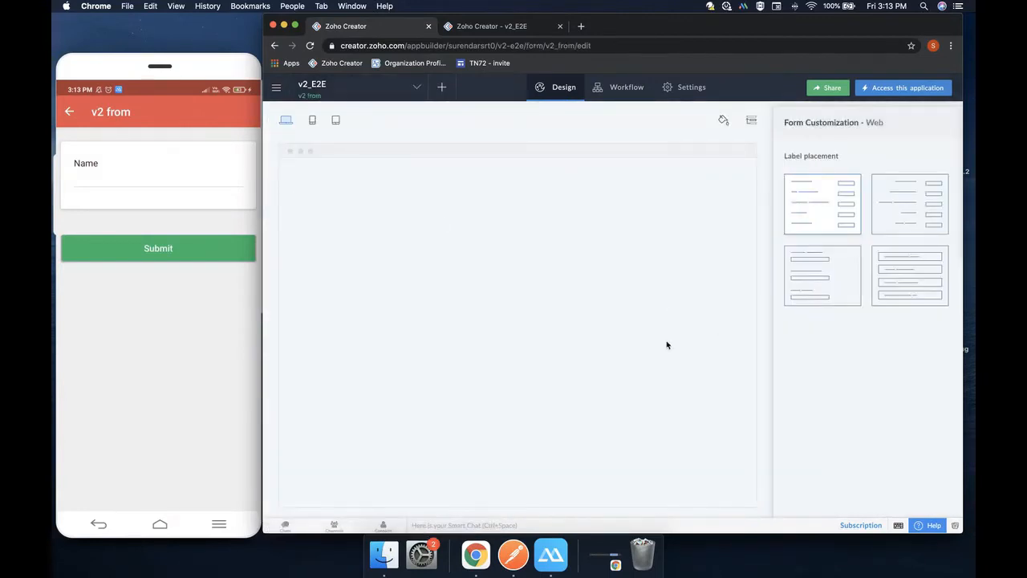
click(544, 328)
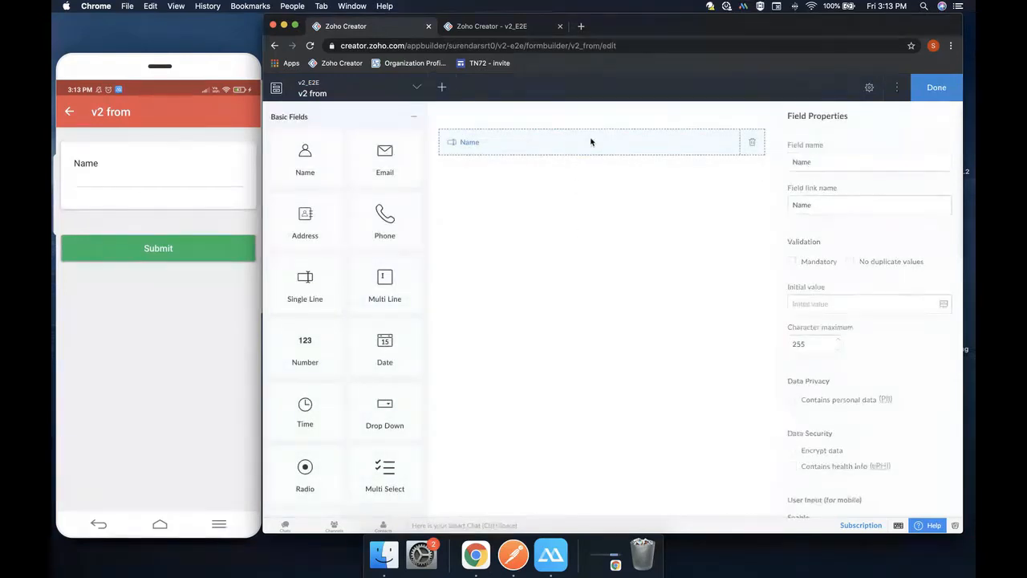
Tick QR code under User Input (for mobile) for the Name field, leaving barcode off
scroll(884, 339, down, 2)
scroll(884, 338, down, 3)
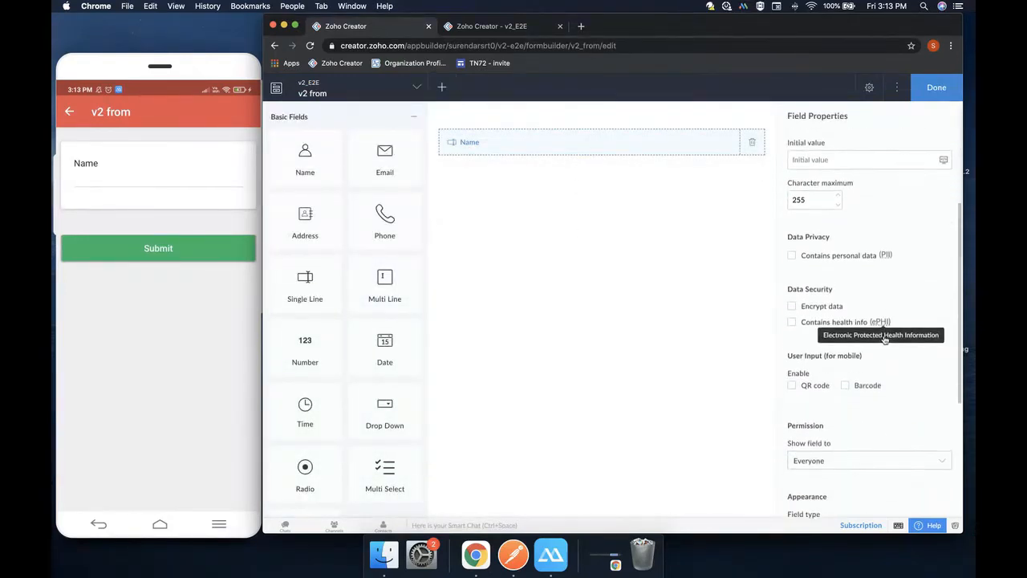
click(793, 384)
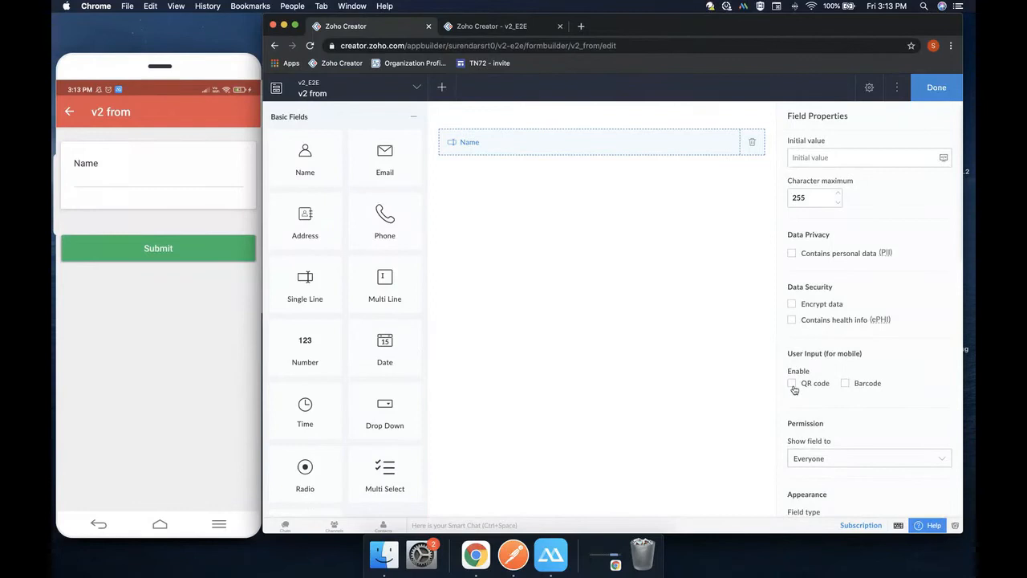
click(845, 384)
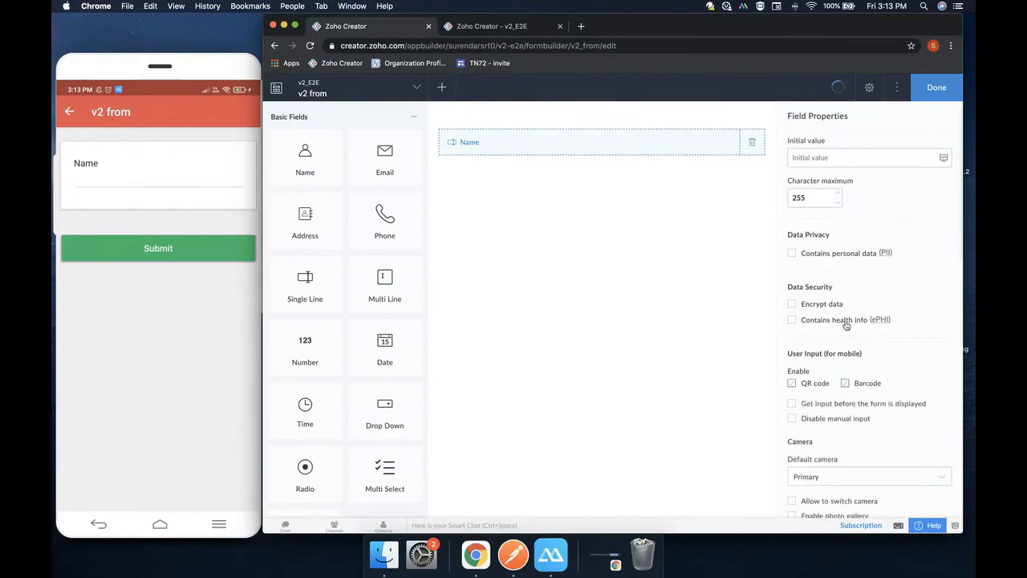
scroll(845, 324, down, 2)
click(844, 308)
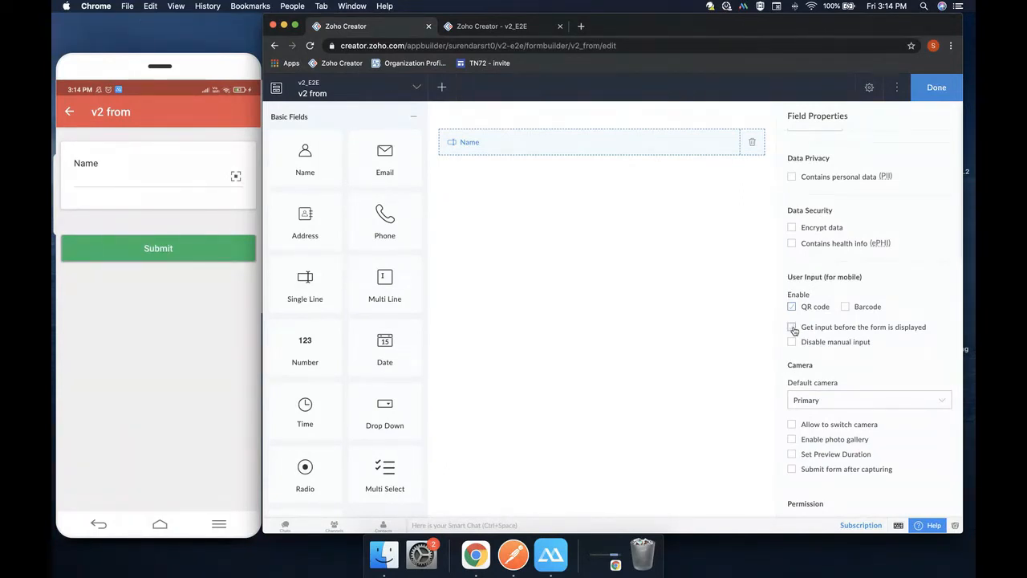
Tick 'Disable manual input' for Name and leave 'Get input before the form is displayed' unticked
click(792, 328)
scroll(791, 329, up, 3)
scroll(792, 329, up, 5)
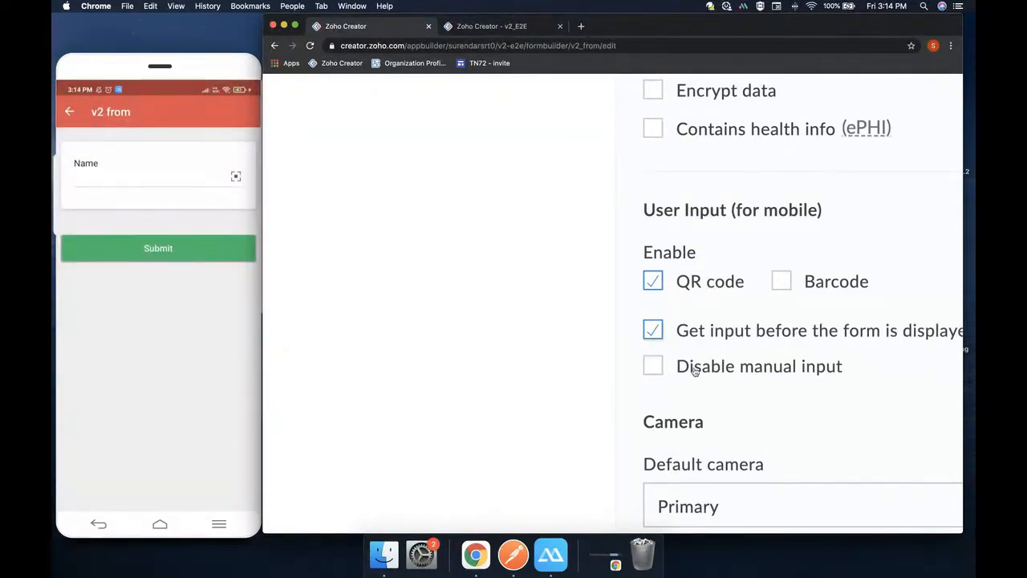
click(653, 366)
click(655, 330)
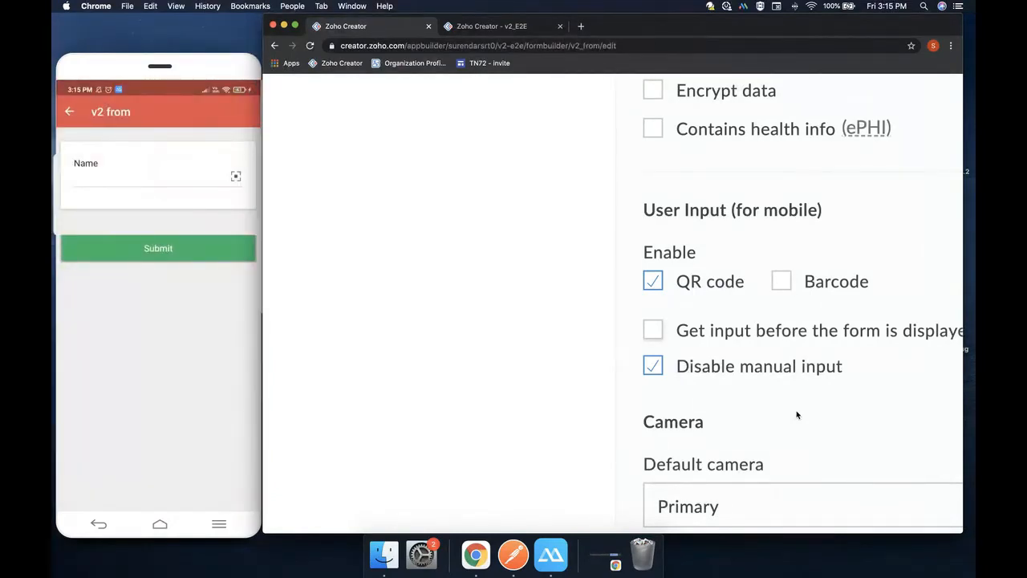
Search for qrmonkey in a new tab and open the QRCode Monkey site
click(581, 26)
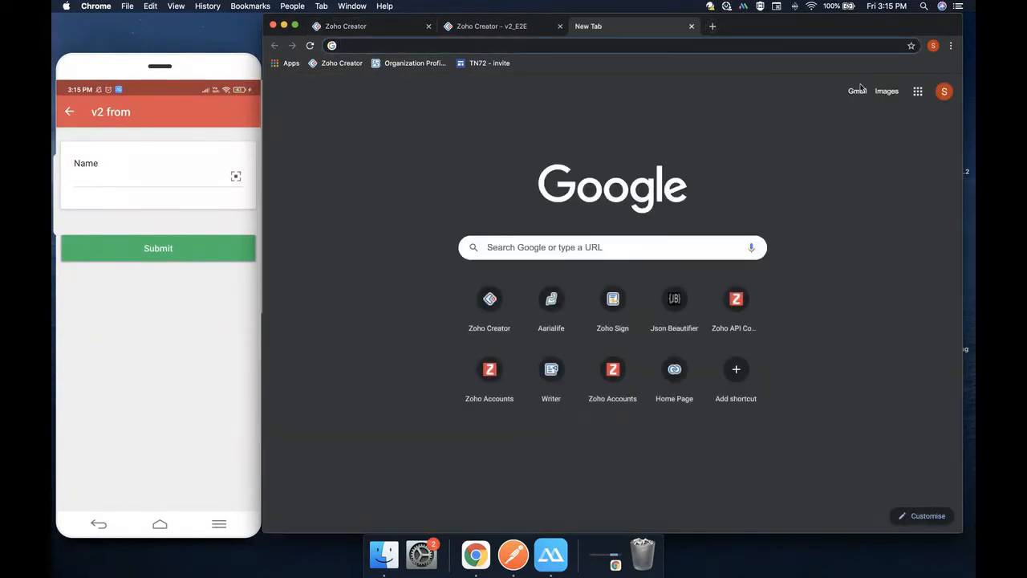
text(qrmonkey)
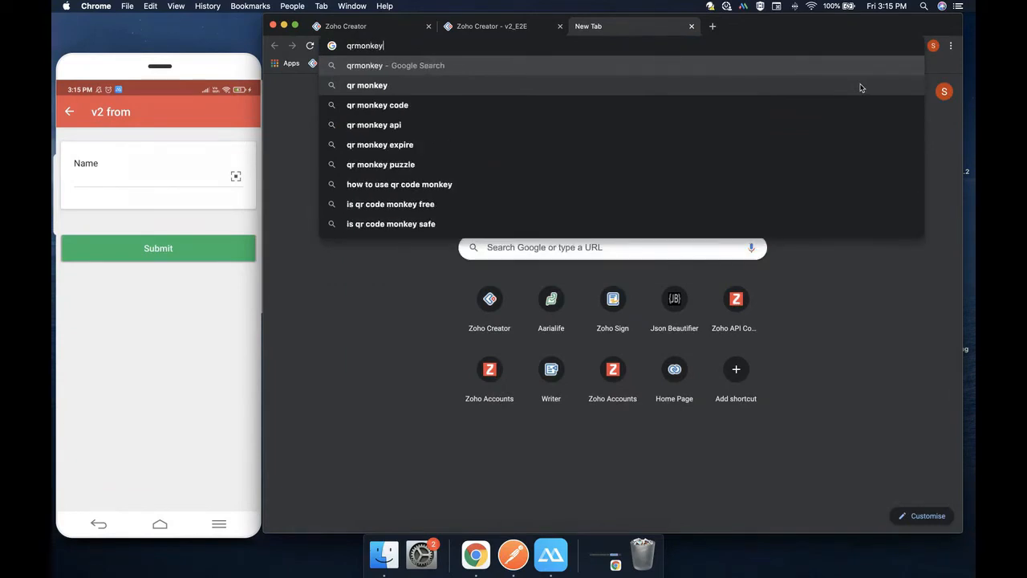
key(Return)
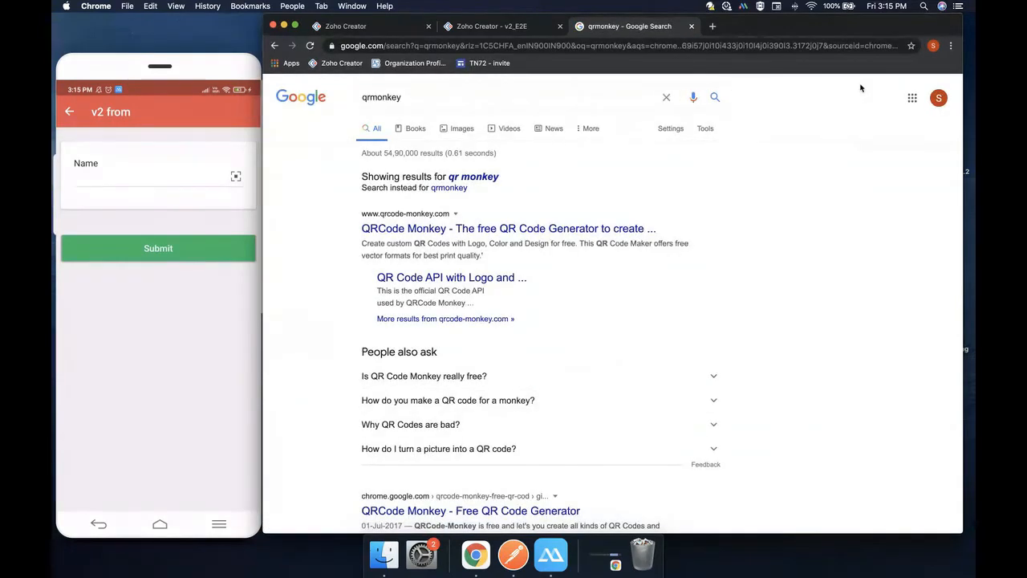
click(568, 230)
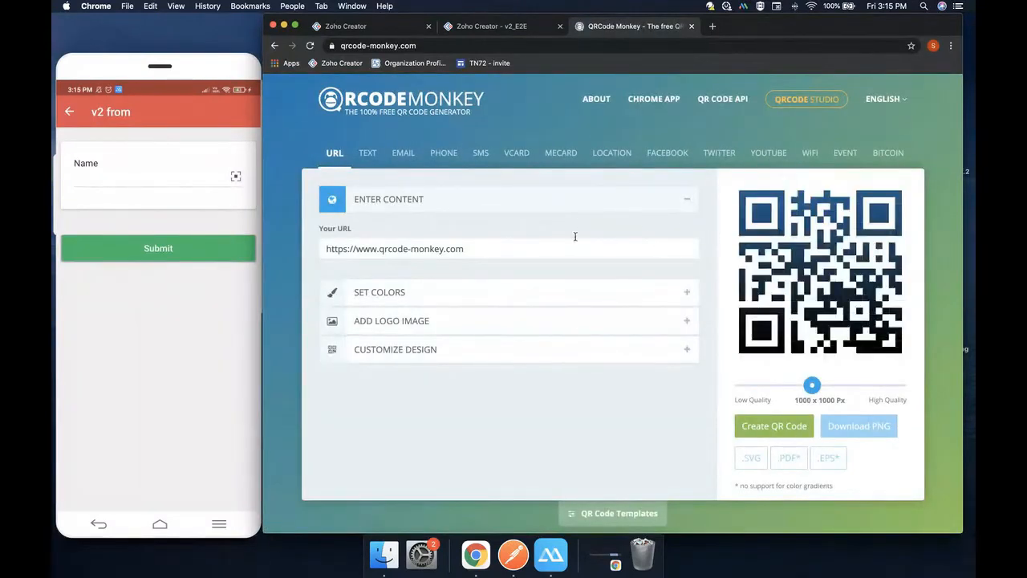
Create a TEXT QR code encoding a greeting with the presenter's name
click(365, 152)
click(408, 254)
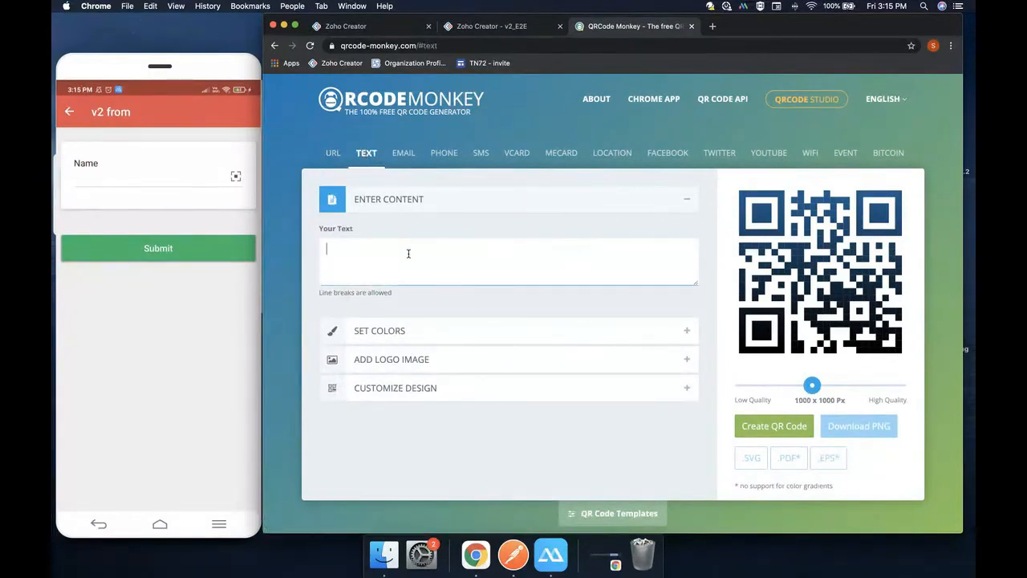
text(Hi )
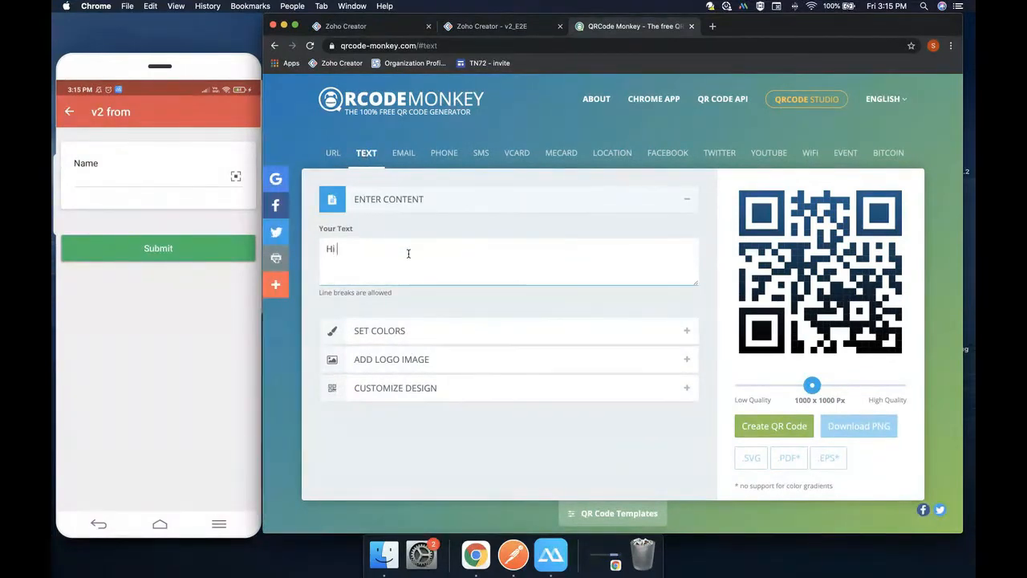
text(I am Surendar)
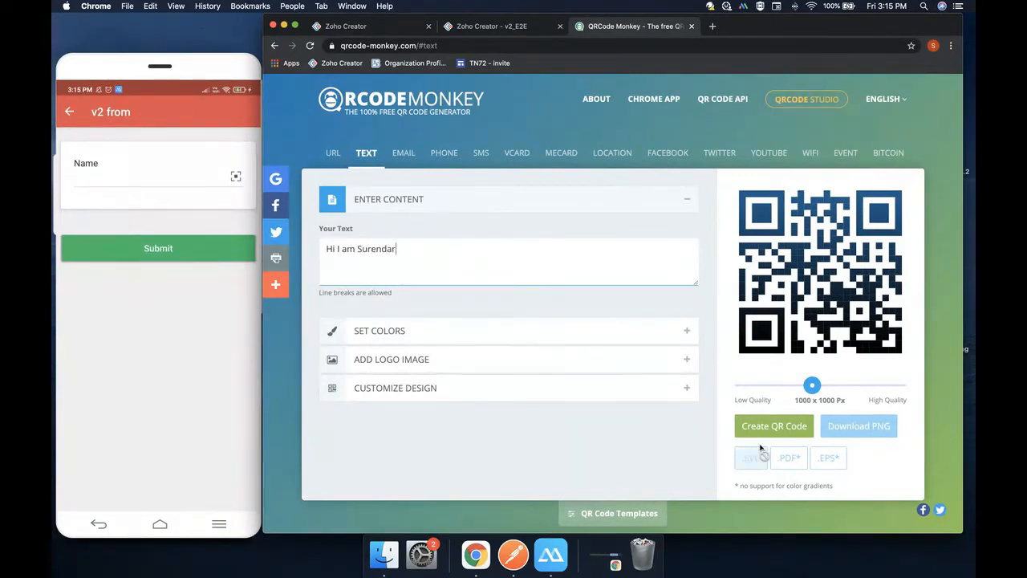
click(772, 425)
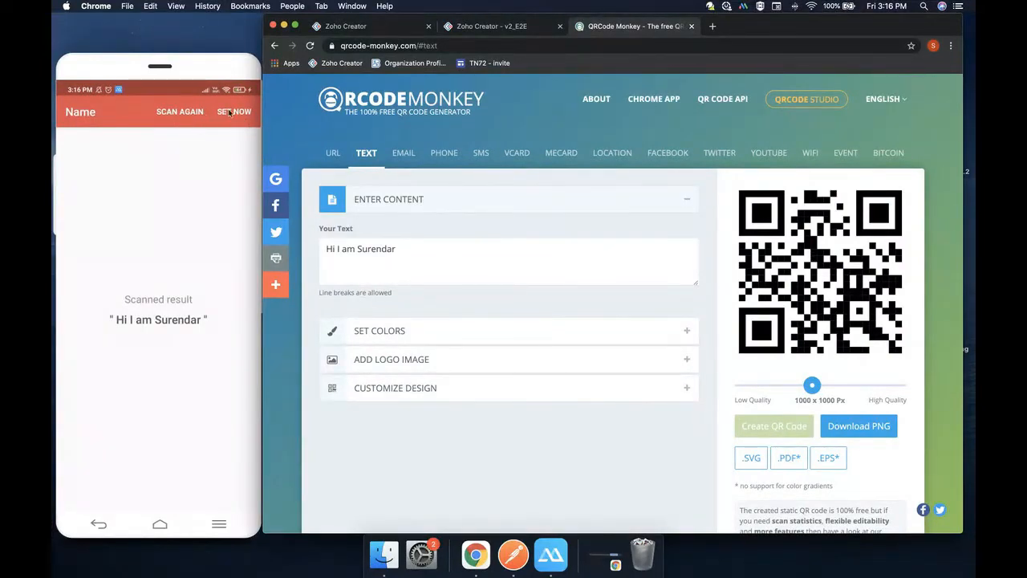
Zoom out and tick 'Submit form after capturing' for the Name field, then show the QRCode Monkey tab
click(353, 32)
scroll(703, 367, down, 2)
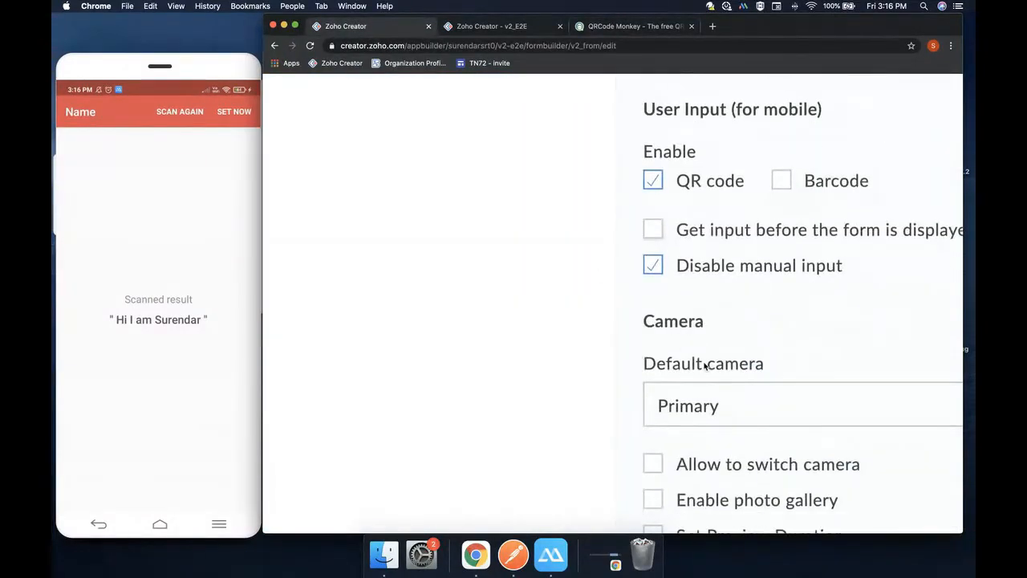
scroll(704, 365, down, 3)
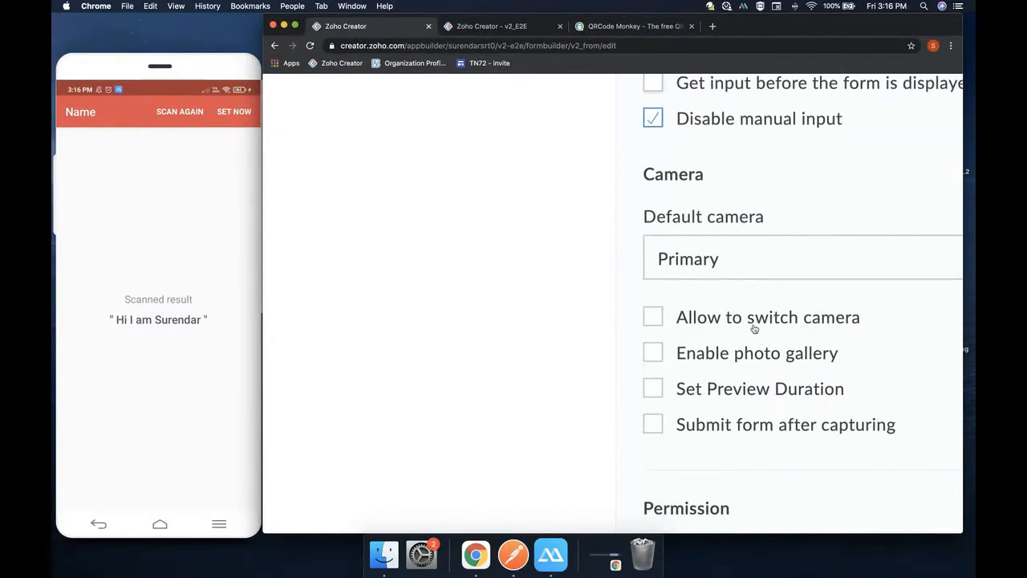
key(super+minus)
key(super+minus)
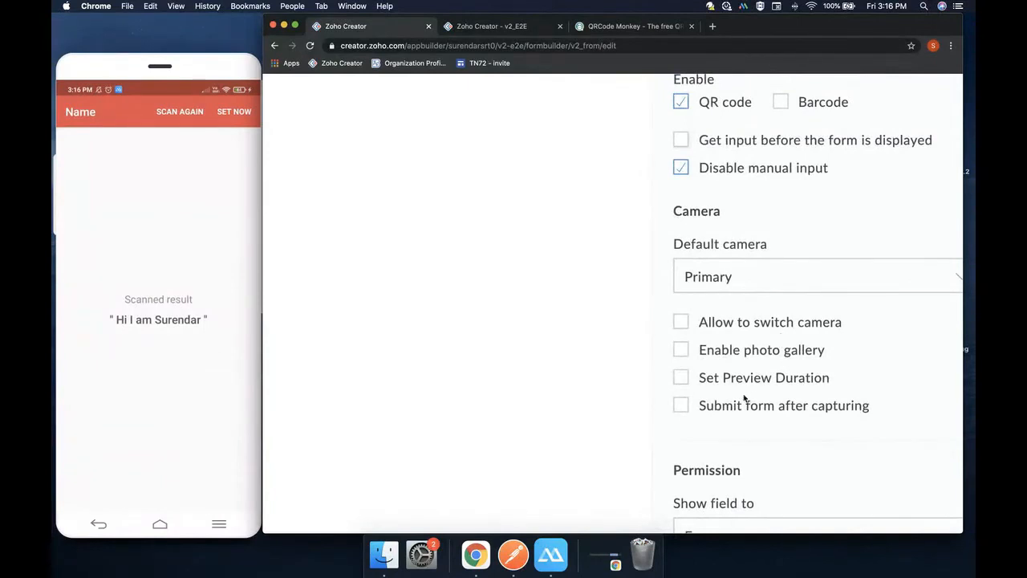
click(682, 407)
click(632, 29)
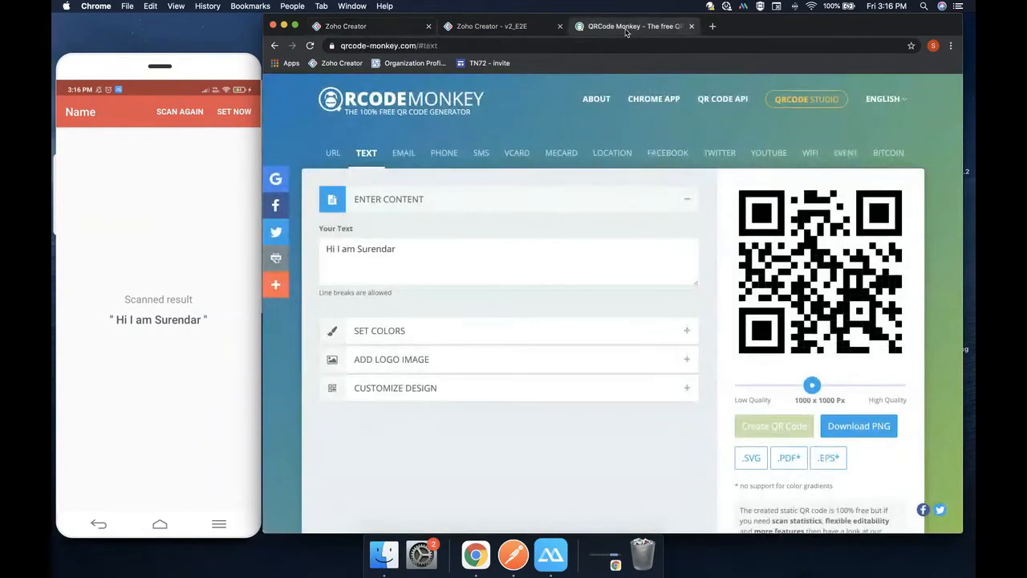
click(334, 32)
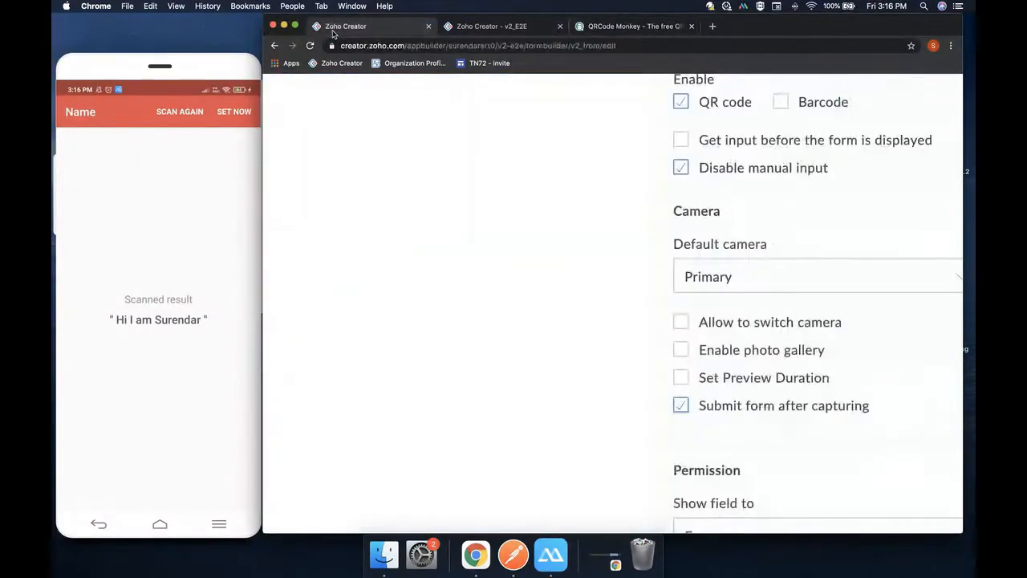
click(616, 29)
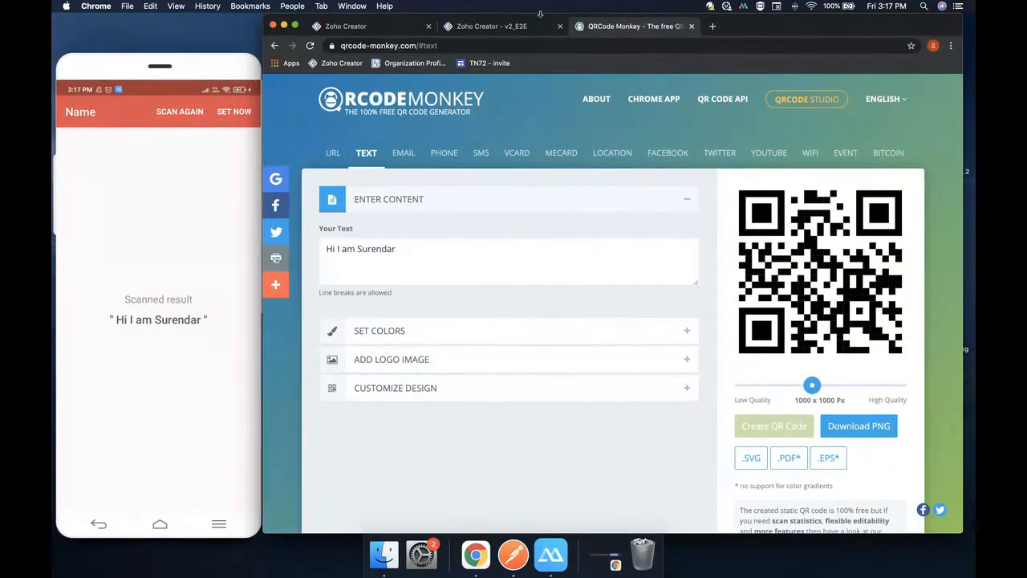
Return to the Zoho Creator form builder tab
click(360, 27)
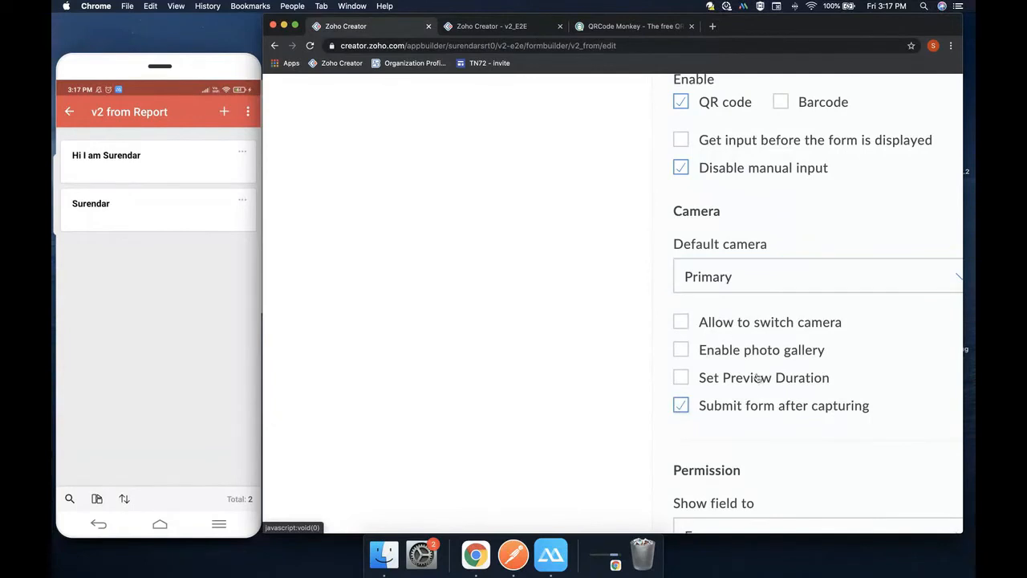
Tick 'Set Preview Duration' to exit the preview automatically after 3 seconds, then show the QRCode Monkey tab
click(719, 385)
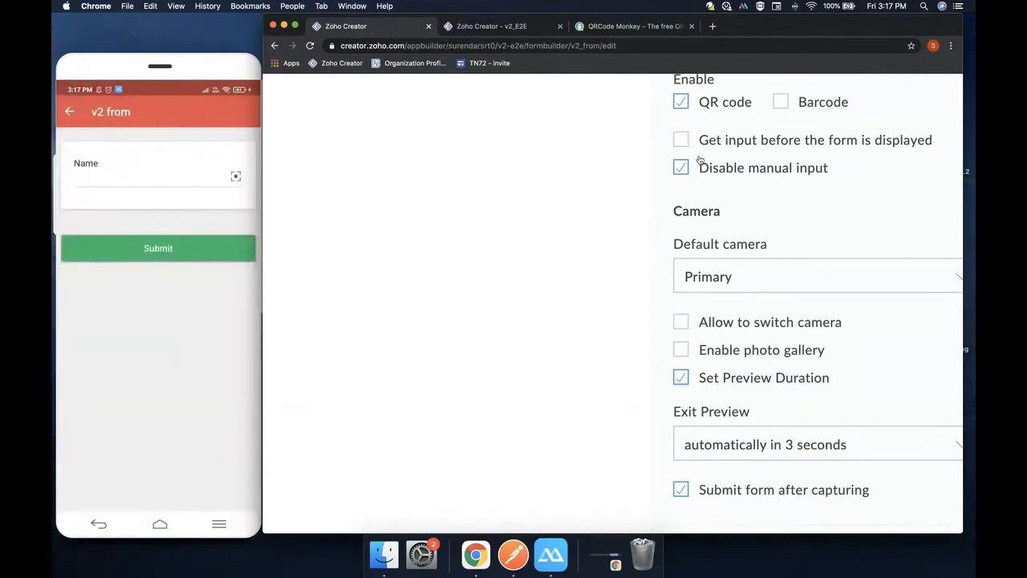
click(634, 26)
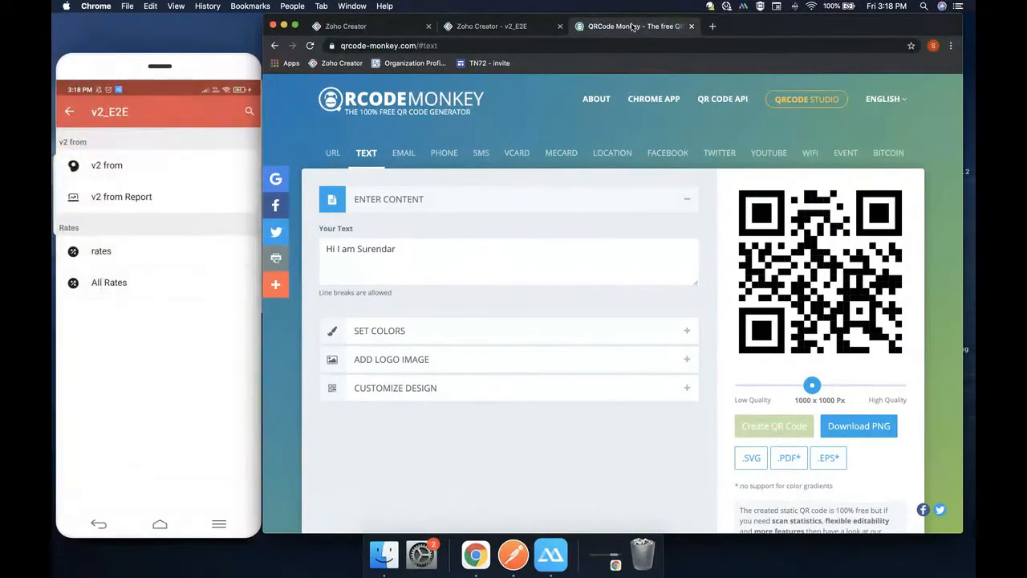
Go back to the Zoho Creator tab showing the Name field's properties
click(393, 27)
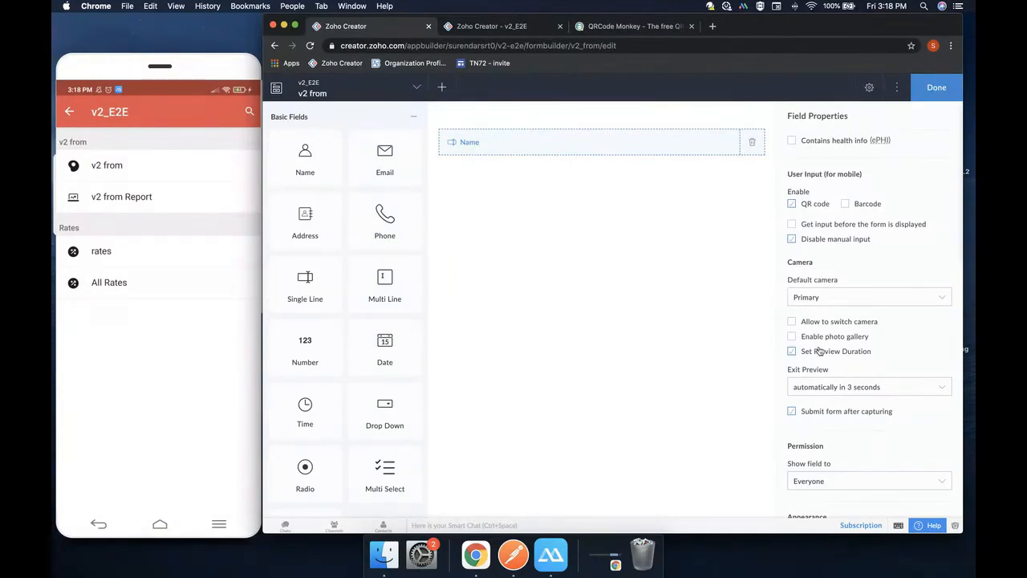
Drag the Image tile from Advanced Fields onto the v2 from form beneath Name
scroll(858, 367, down, 2)
scroll(859, 366, down, 2)
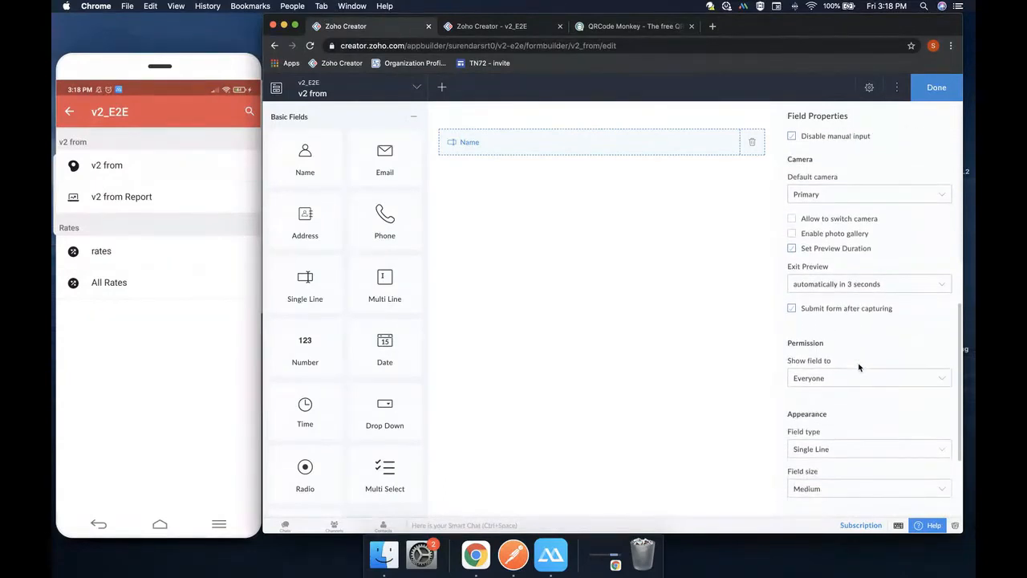
scroll(858, 367, up, 1)
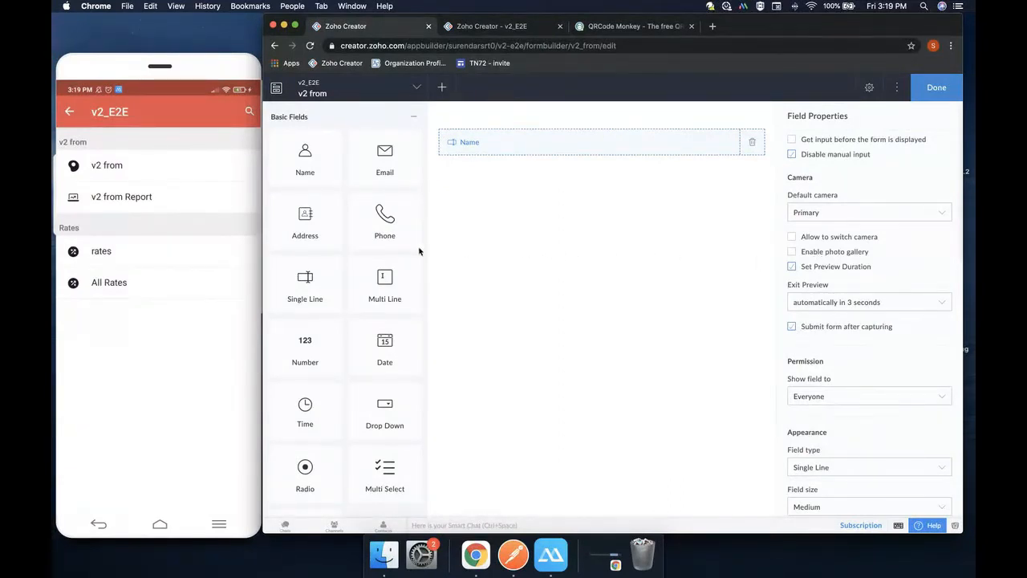
scroll(345, 223, down, 5)
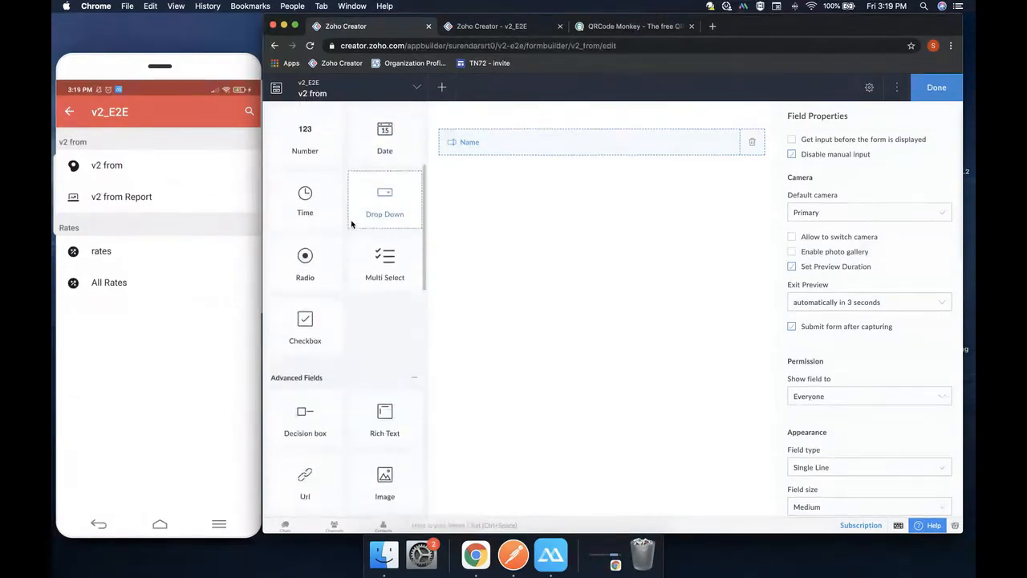
scroll(352, 224, down, 1)
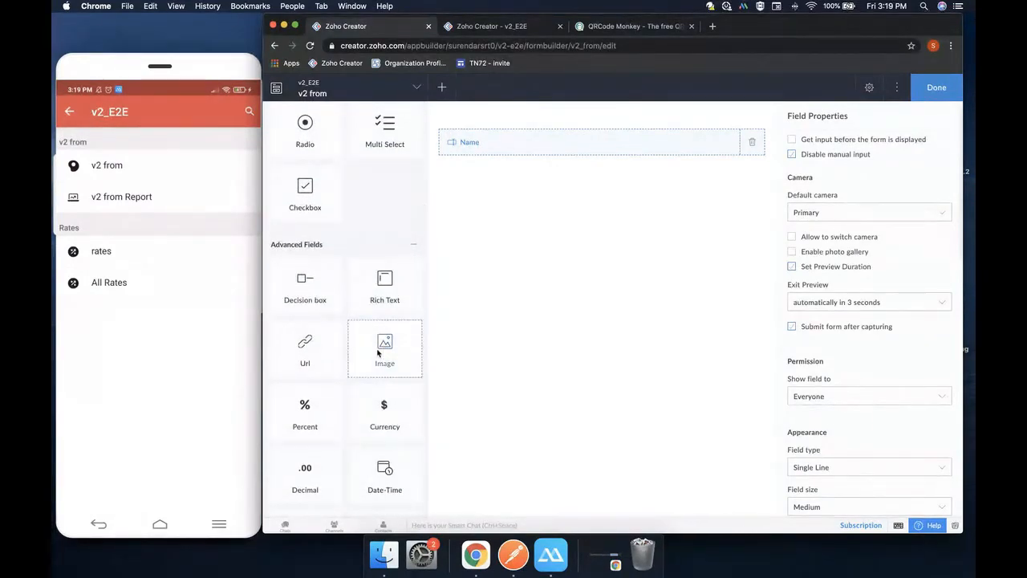
drag(381, 347, 551, 206)
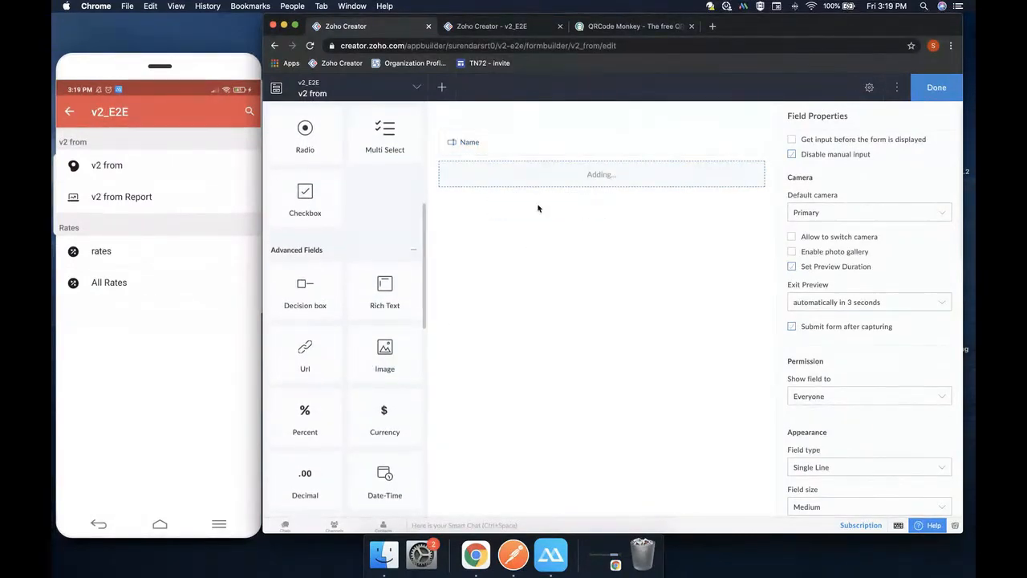
Open the live v2 from form, try its Image upload, then open the form in the phone app
click(493, 27)
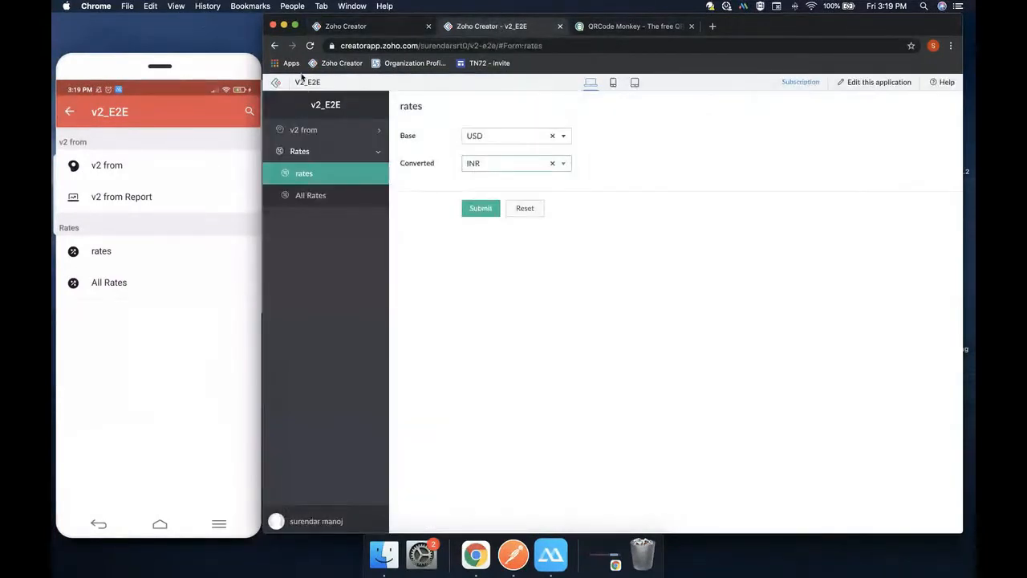
click(304, 129)
click(326, 152)
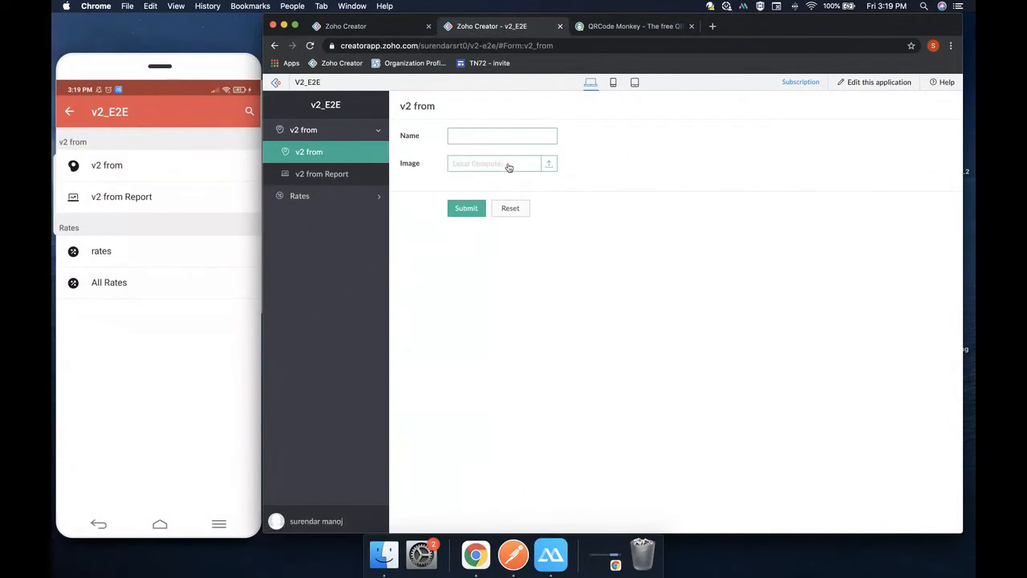
click(508, 168)
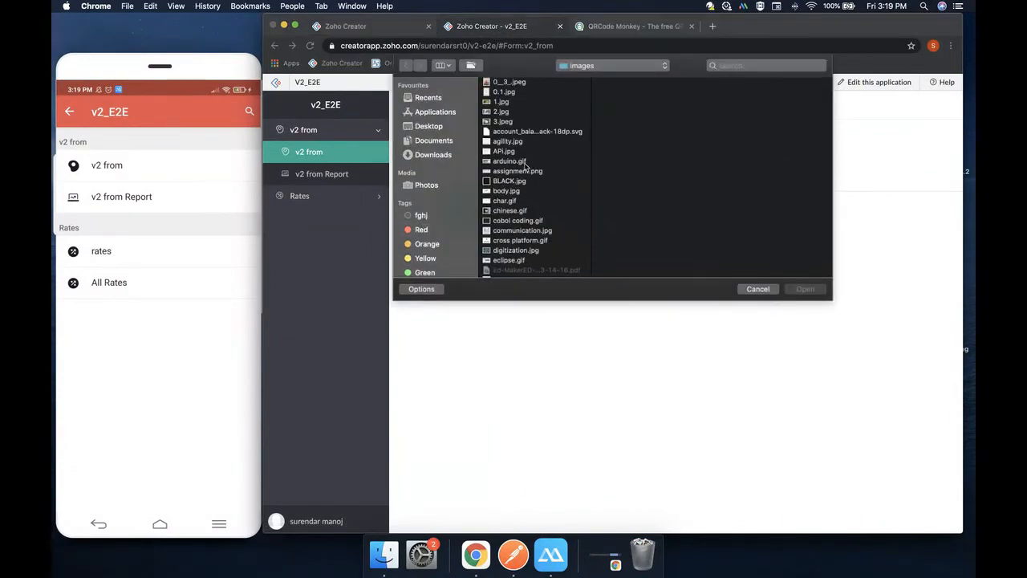
click(761, 289)
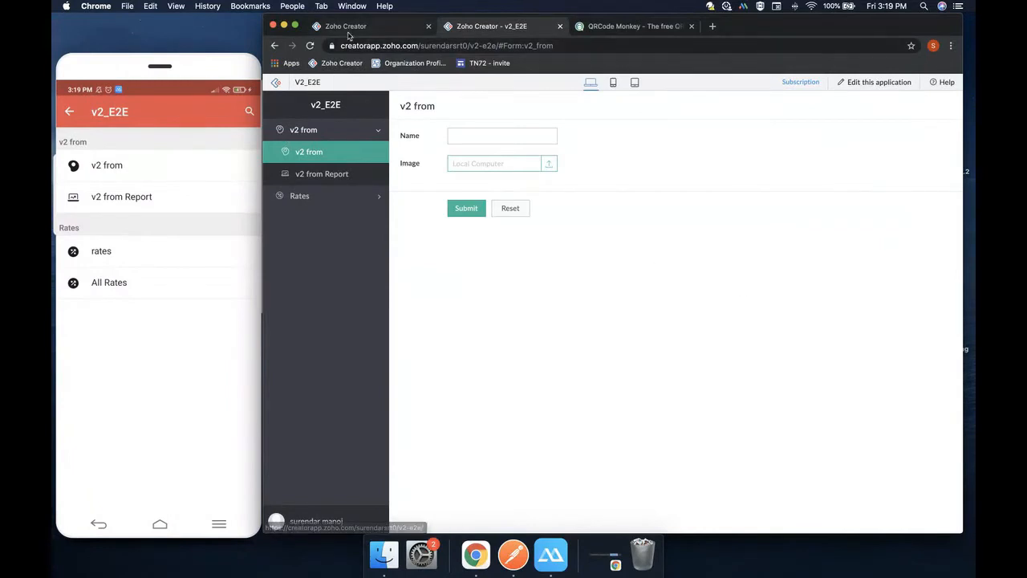
click(129, 174)
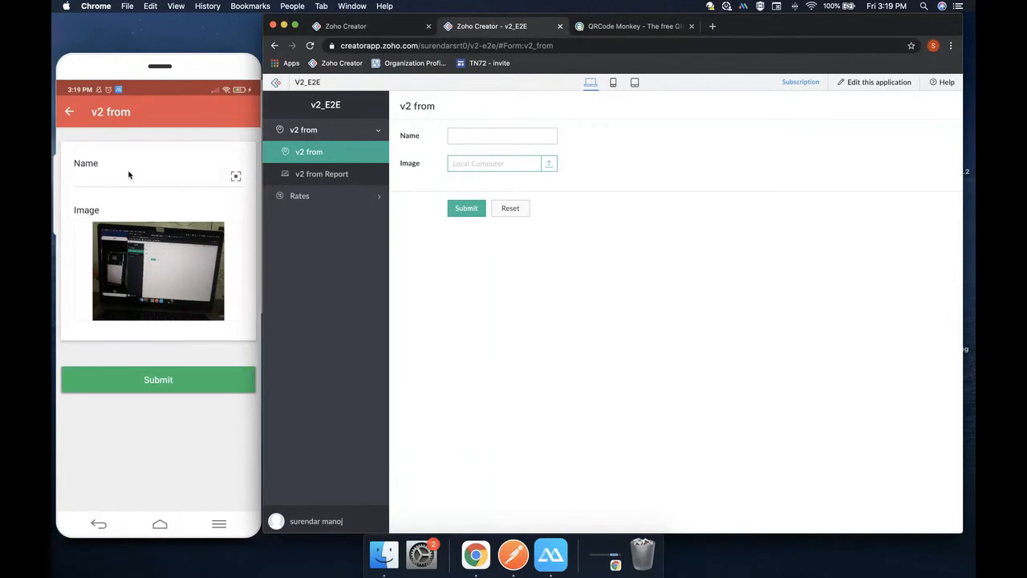
Allow Link and Camera browse options for the Image field, with a preview screen and annotation
click(395, 26)
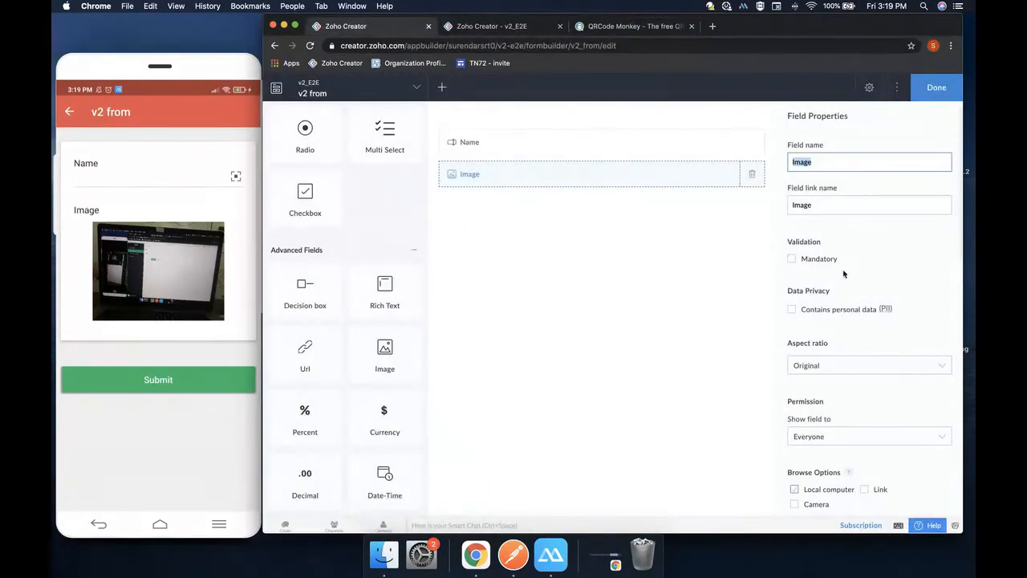
scroll(846, 276, down, 3)
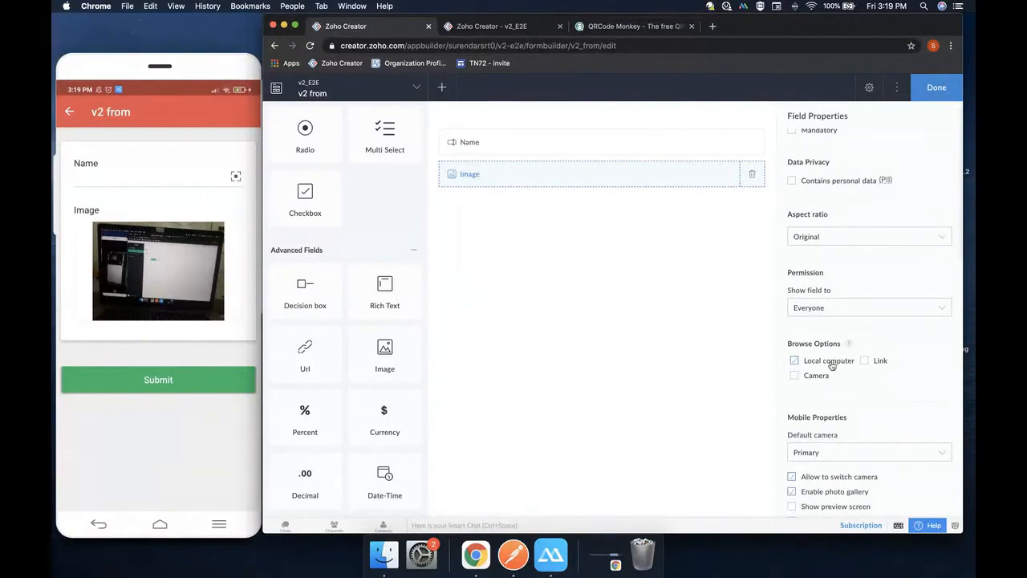
click(864, 361)
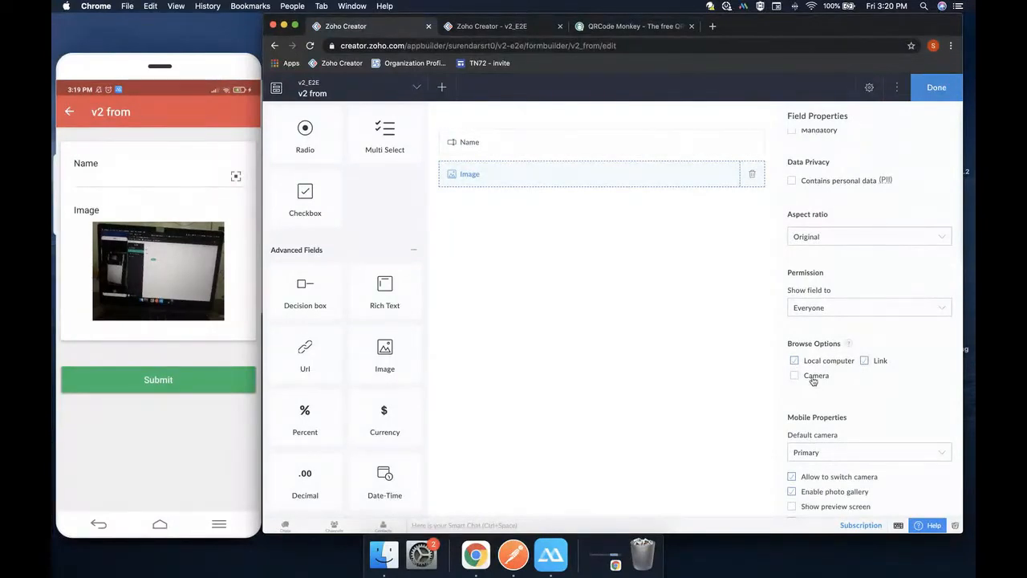
click(815, 377)
scroll(840, 383, down, 3)
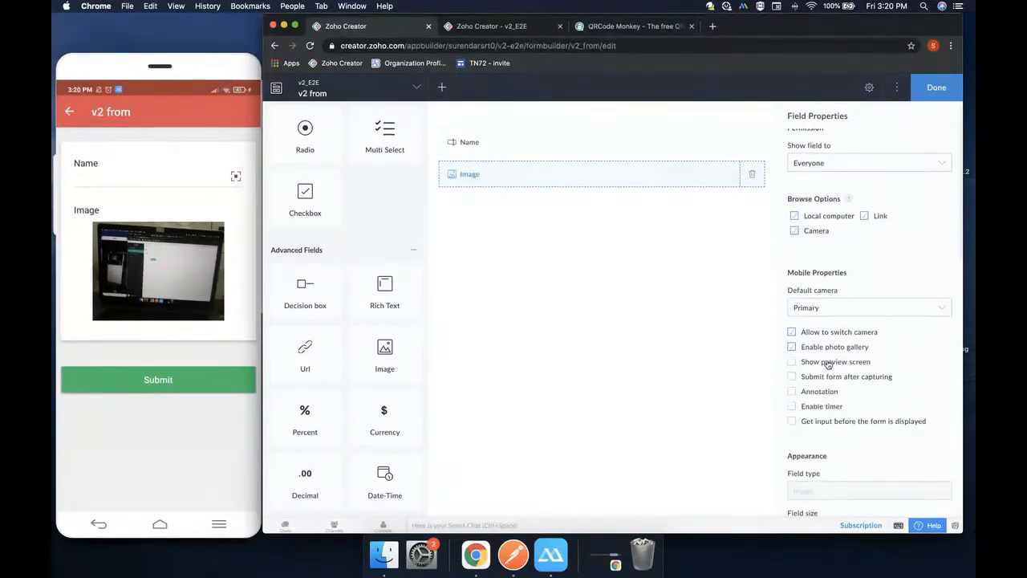
click(828, 363)
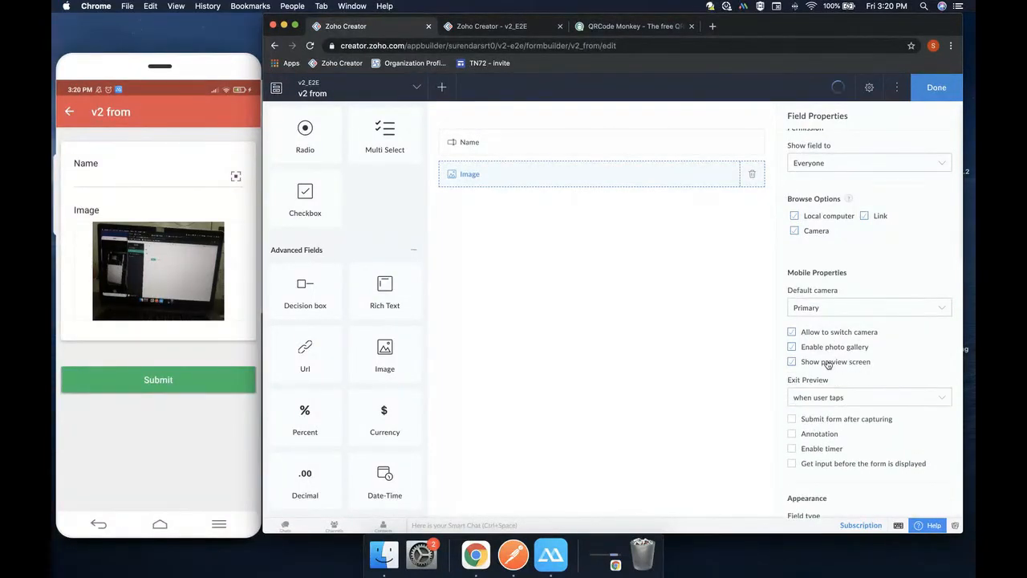
scroll(828, 364, down, 2)
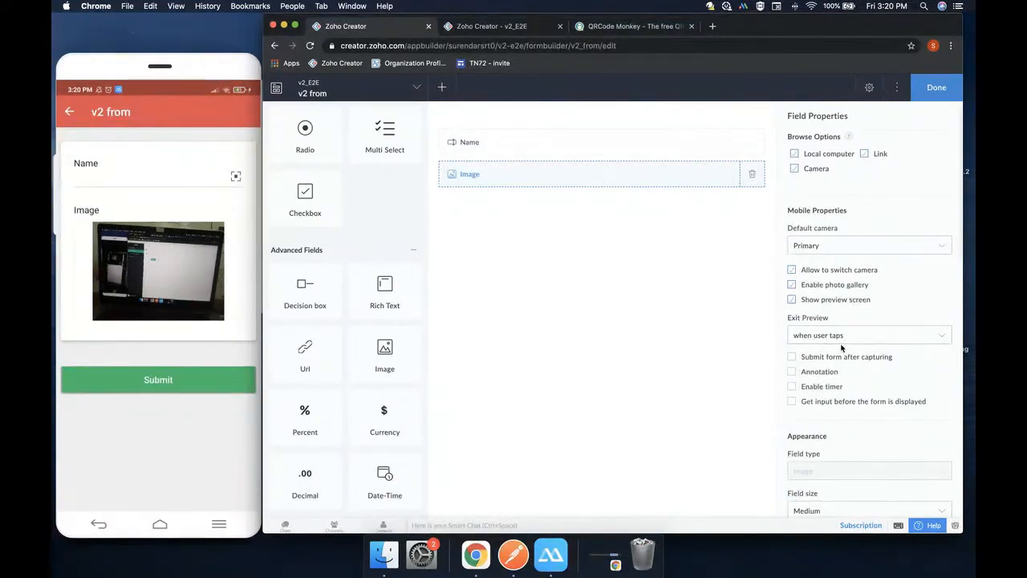
click(820, 374)
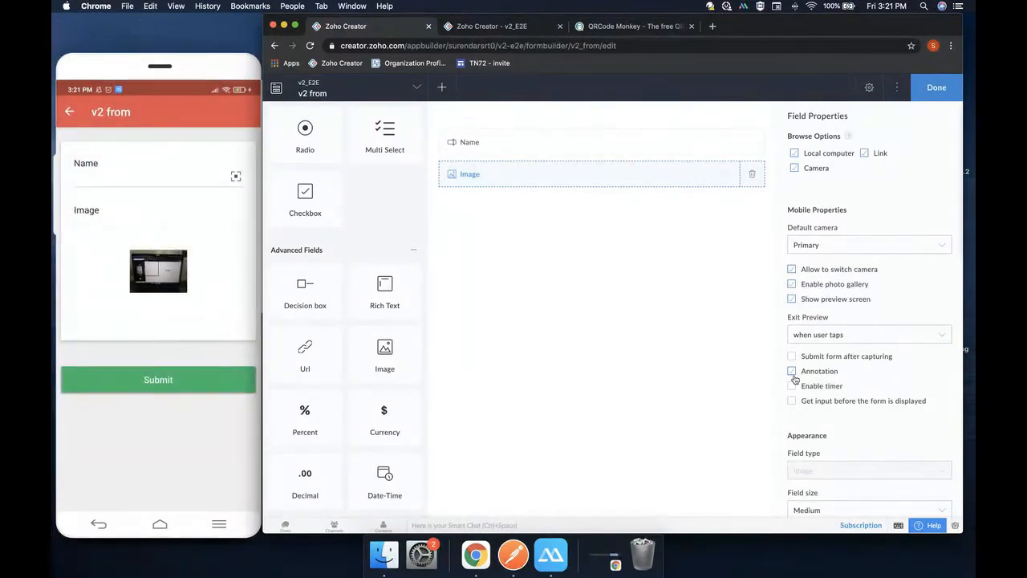
Tick Annotation and Enable timer in the Image field's Mobile Properties
click(793, 374)
click(793, 387)
click(793, 386)
Add a Signature field below Image and tick 'Contains personal data (PII)' for it
scroll(377, 343, down, 1)
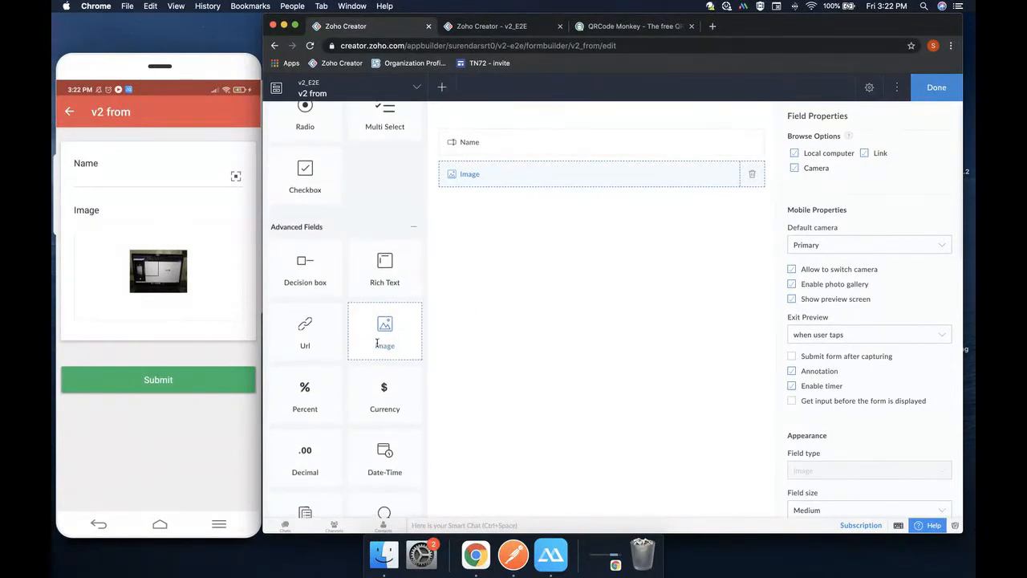
scroll(377, 343, down, 6)
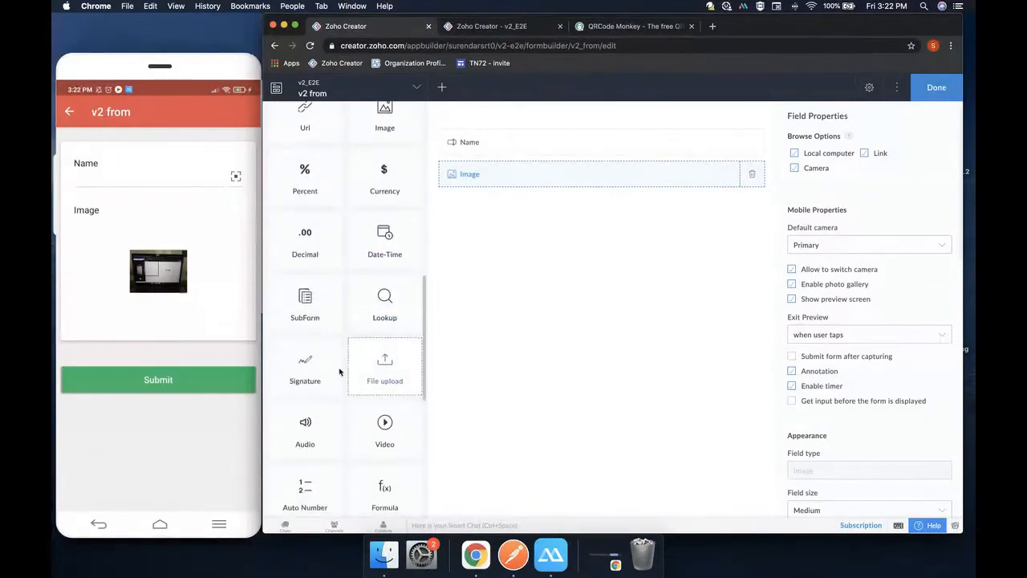
drag(305, 369, 538, 241)
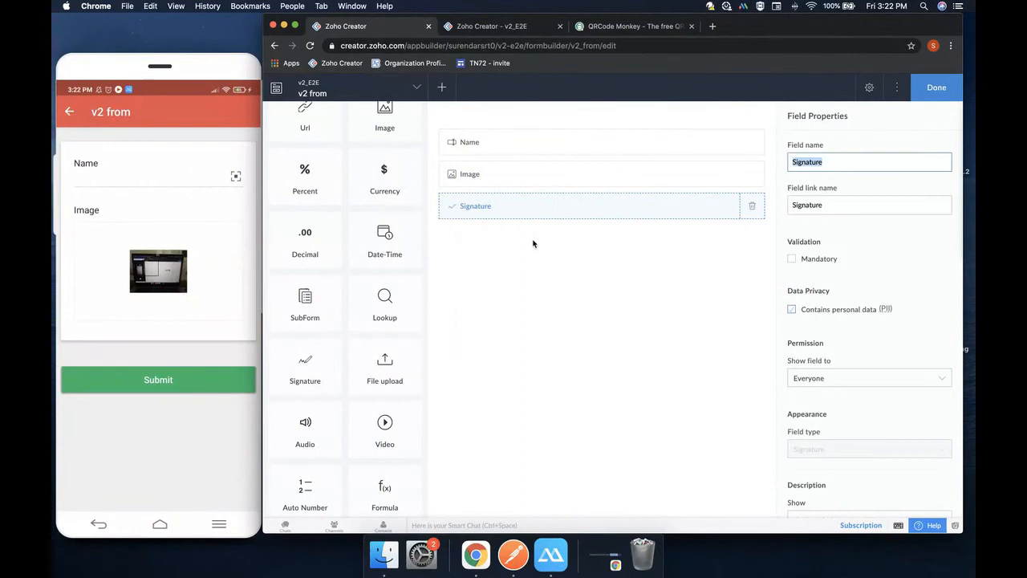
scroll(811, 291, down, 3)
scroll(812, 293, up, 3)
click(812, 294)
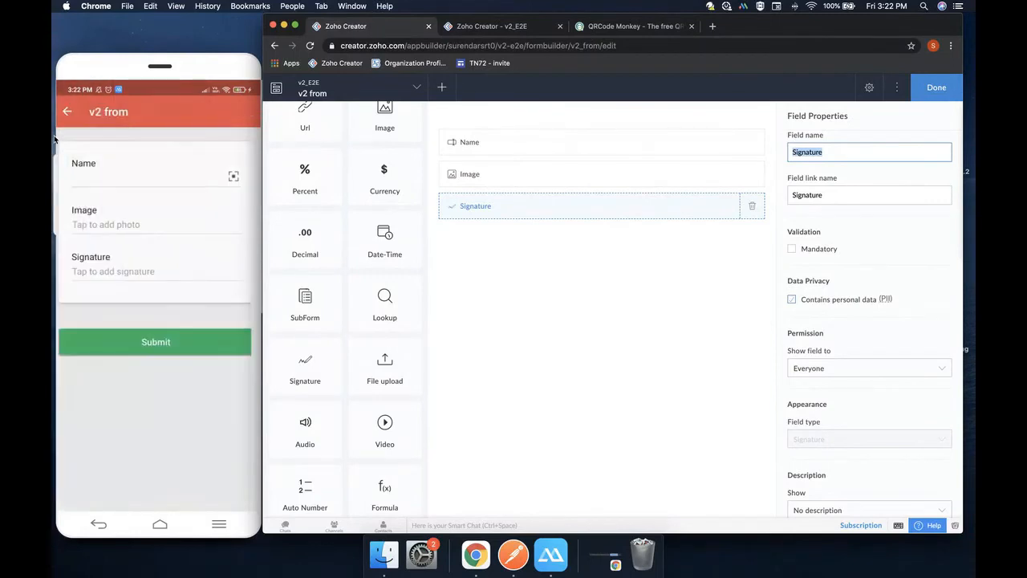
Place an Audio field, then a Video field, on the form beneath Signature
scroll(384, 376, down, 1)
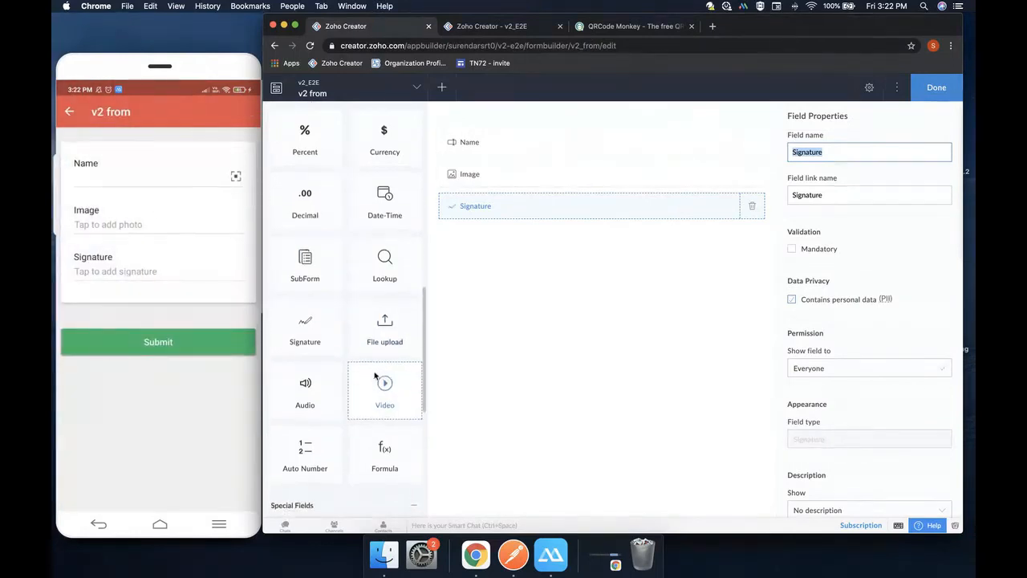
drag(309, 384, 545, 259)
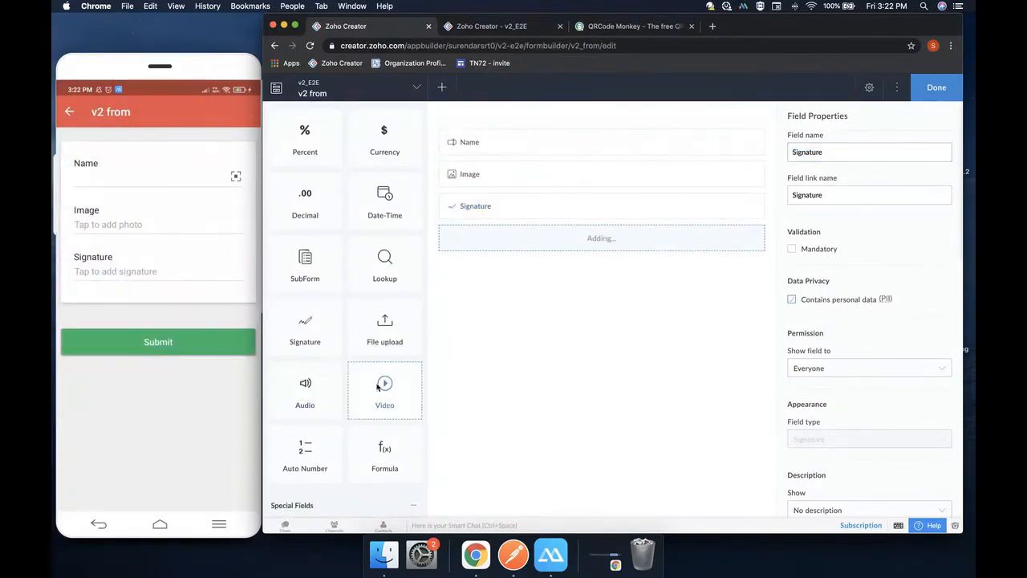
drag(384, 390, 559, 273)
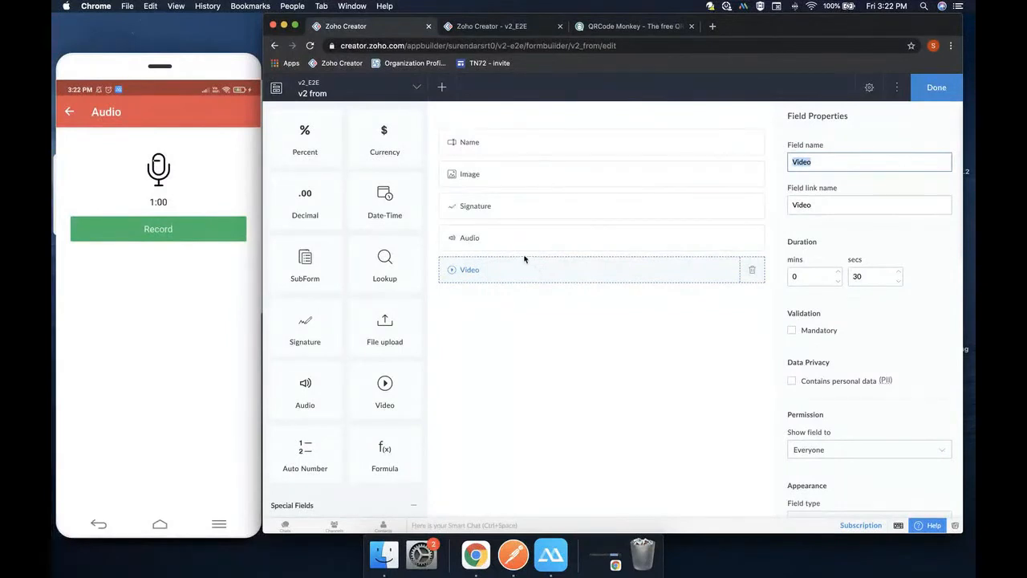
Set the Audio field's recording duration to 30 minutes
click(519, 243)
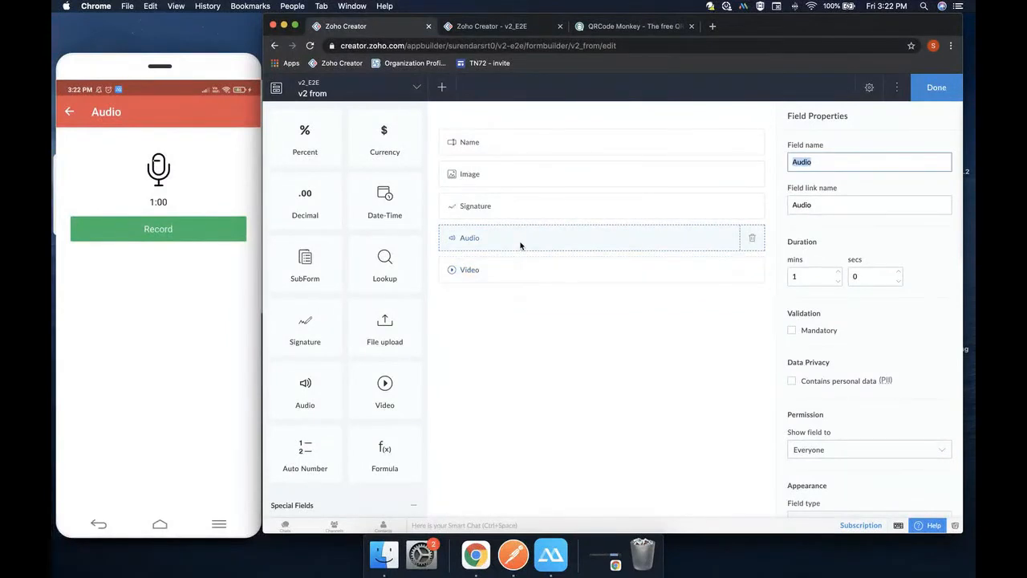
click(838, 273)
click(838, 273)
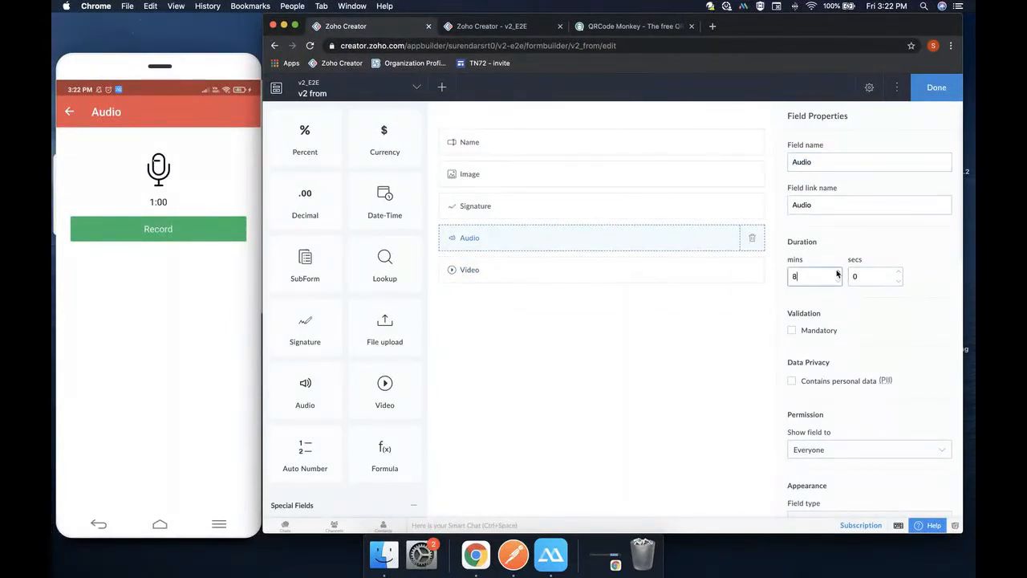
click(837, 273)
scroll(864, 327, down, 5)
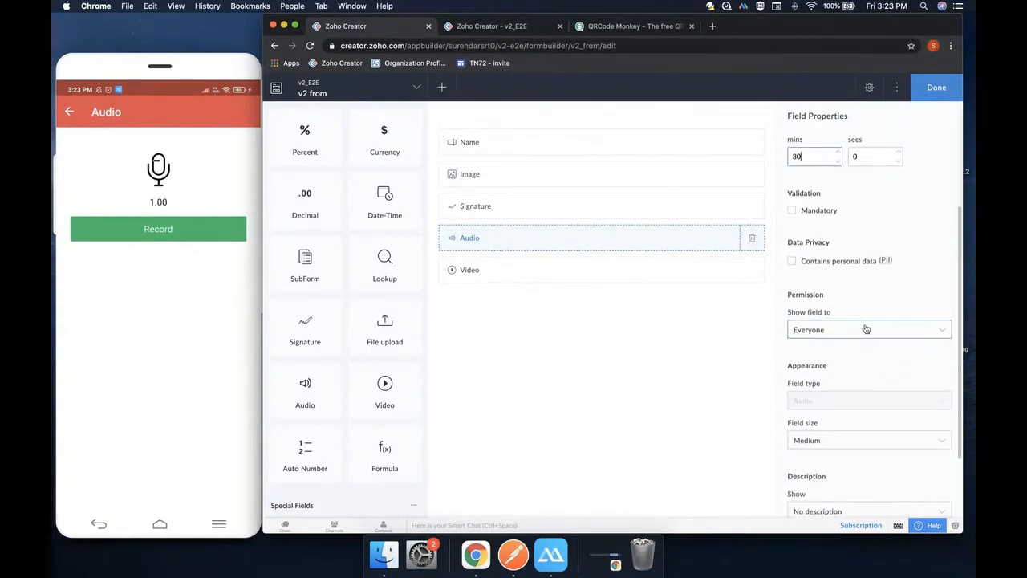
scroll(865, 328, up, 5)
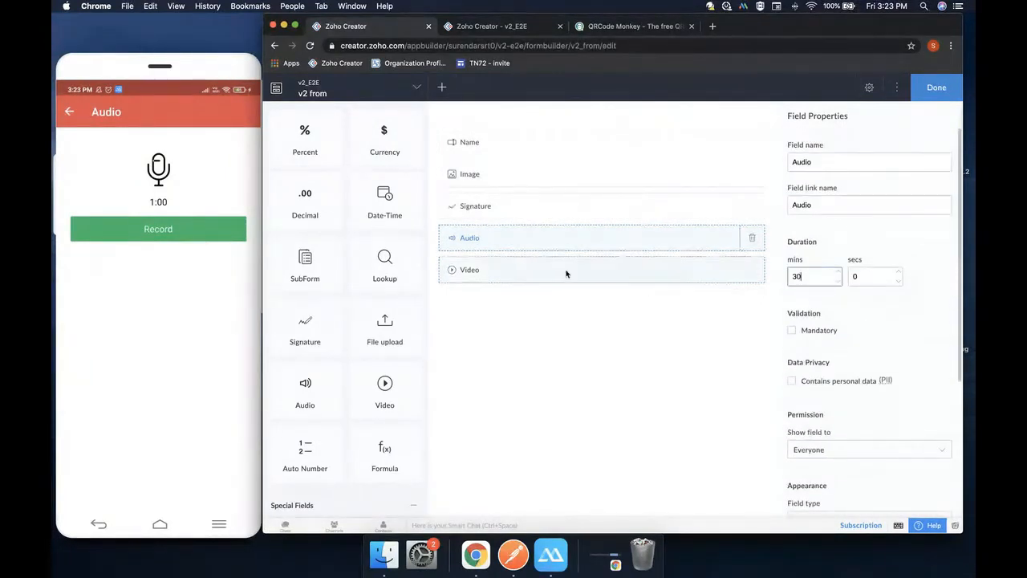
Set the Video field's duration minutes to 5, giving 5 mins 30 secs
click(564, 272)
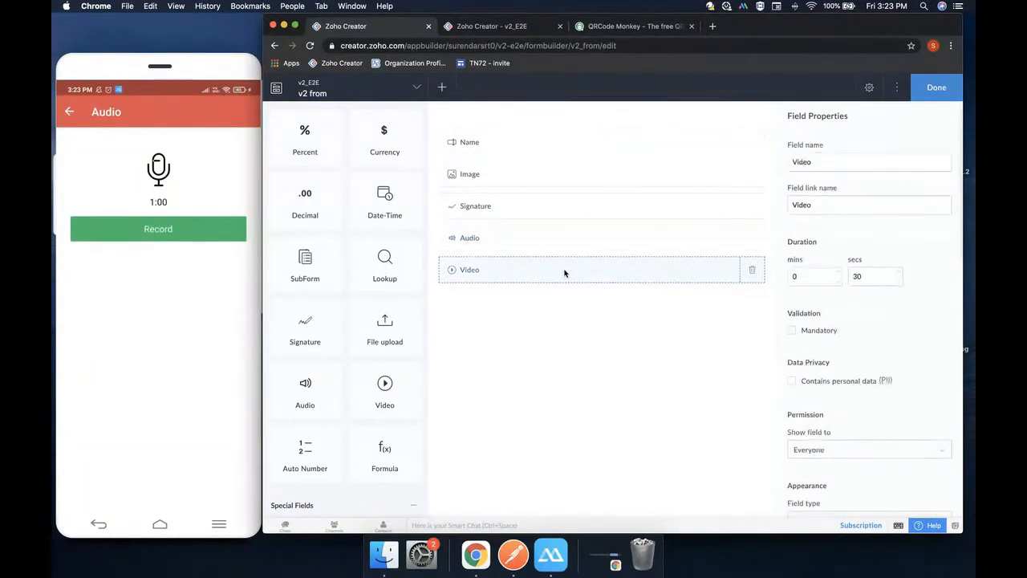
click(836, 276)
key(BackSpace)
text(4)
click(837, 273)
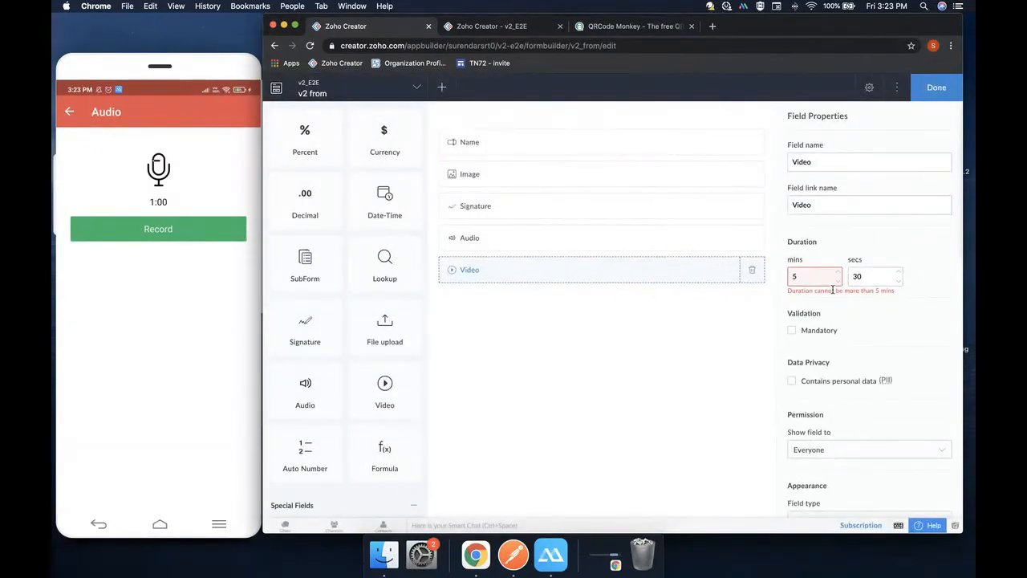
scroll(832, 259, down, 5)
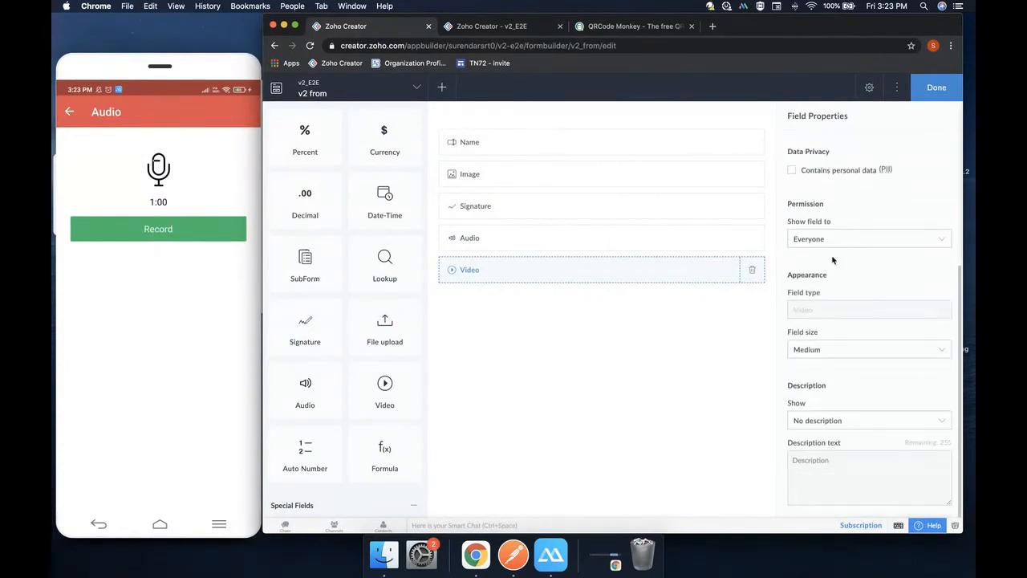
scroll(832, 259, up, 5)
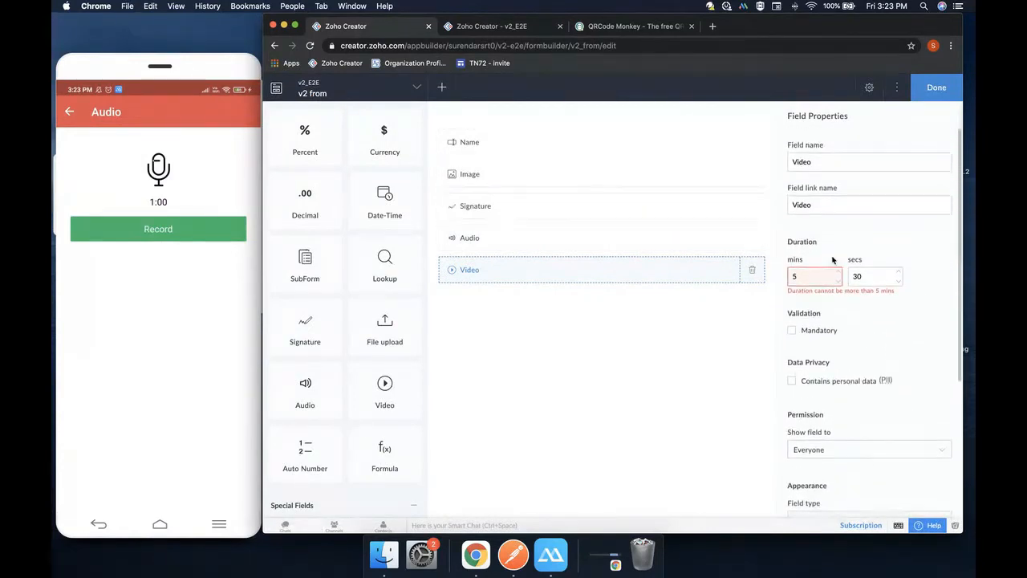
scroll(321, 303, down, 9)
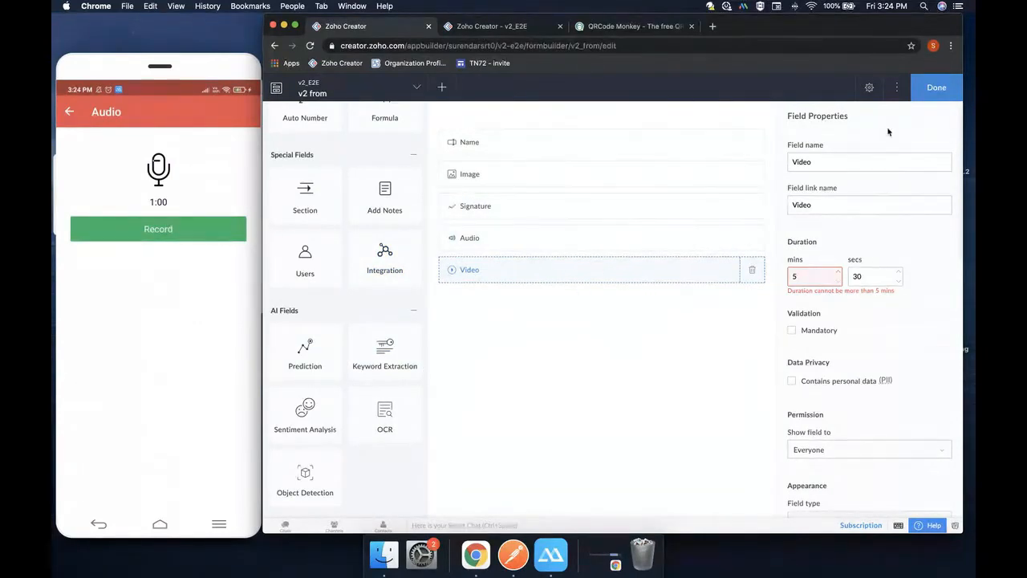
Finish the form builder with Done and open v2 from Report in Design view
click(929, 88)
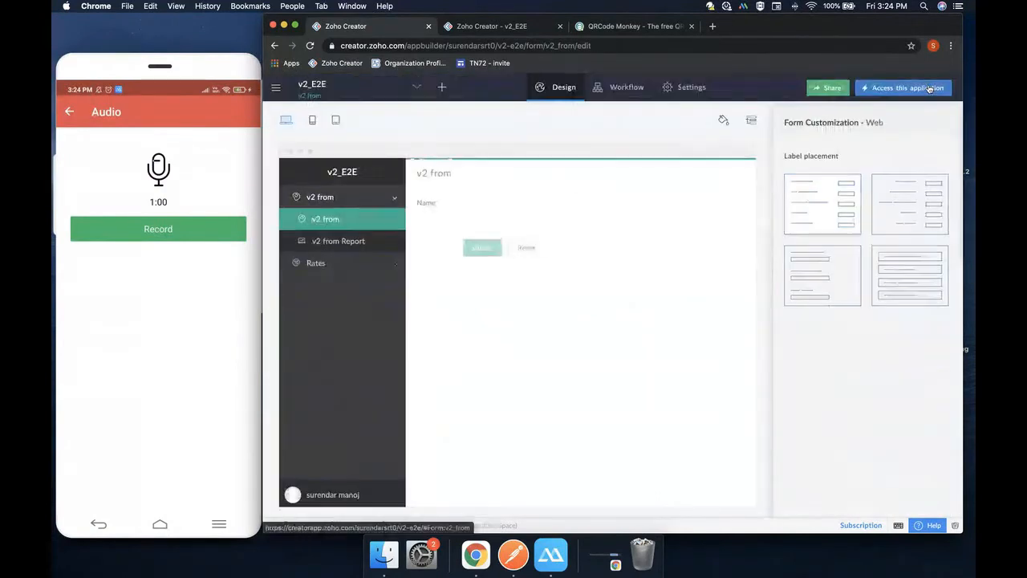
click(347, 242)
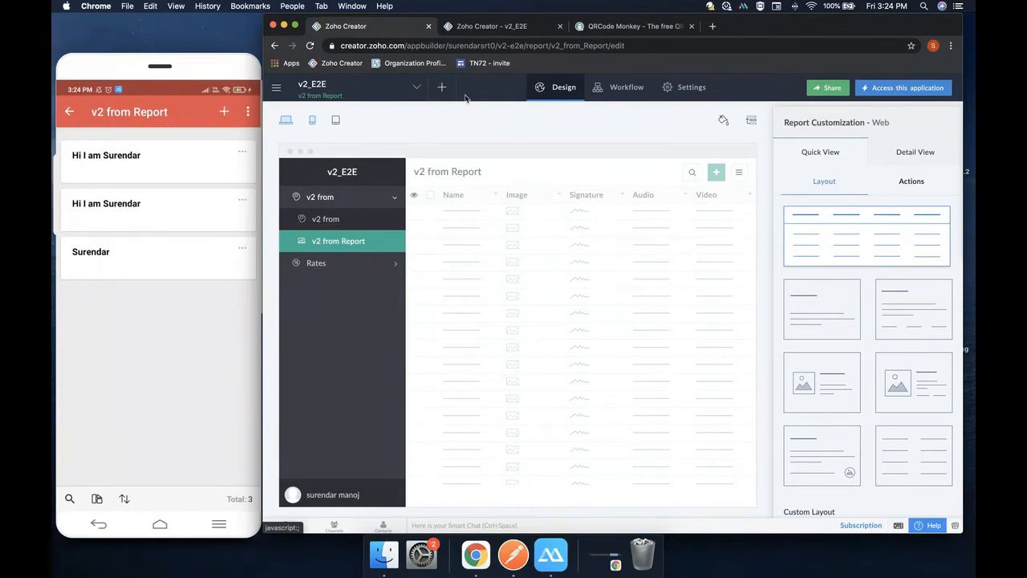
Compare the report's record actions in phone and web previews, ending on the phone Actions
click(310, 121)
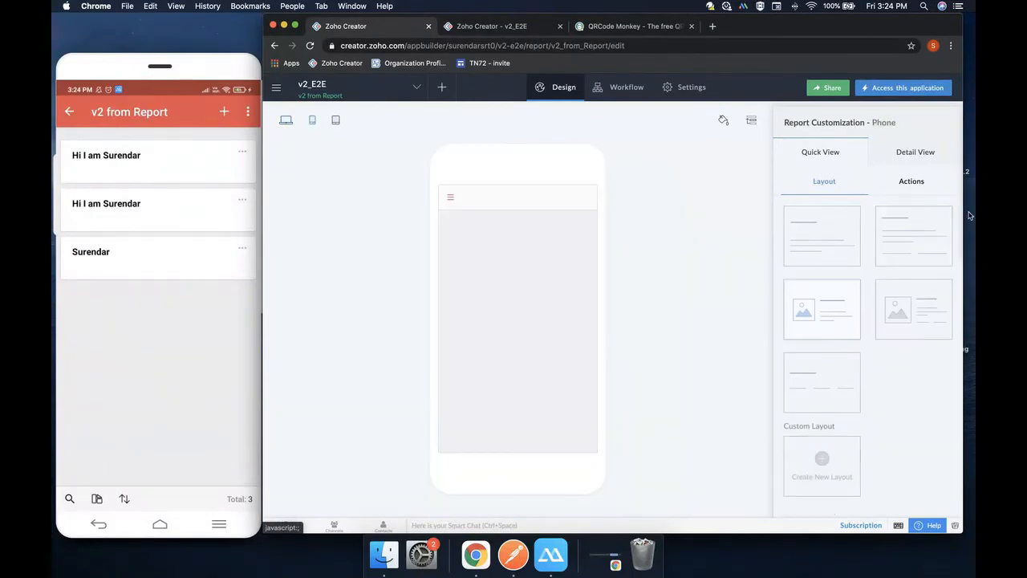
click(911, 182)
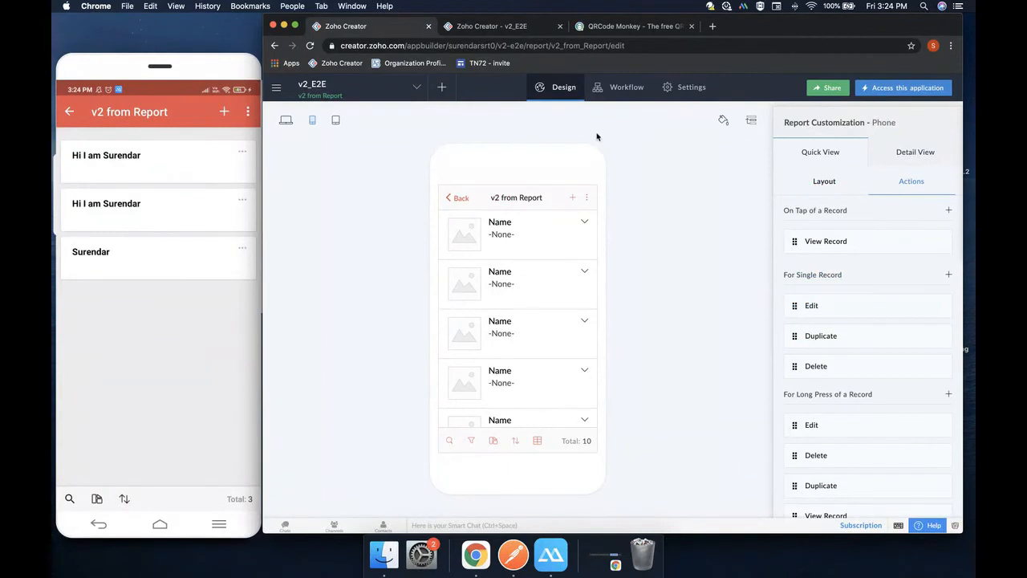
click(286, 120)
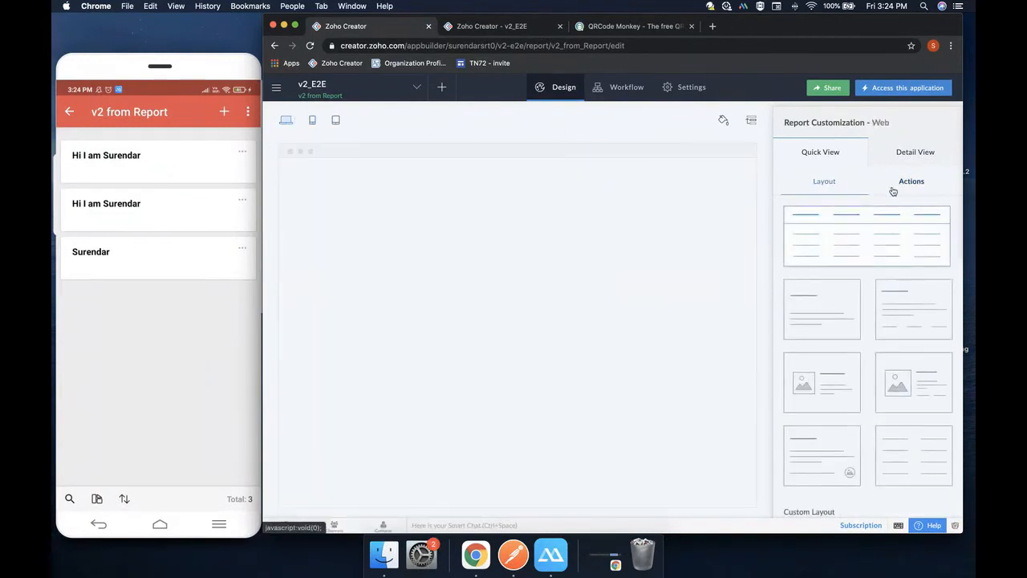
click(893, 189)
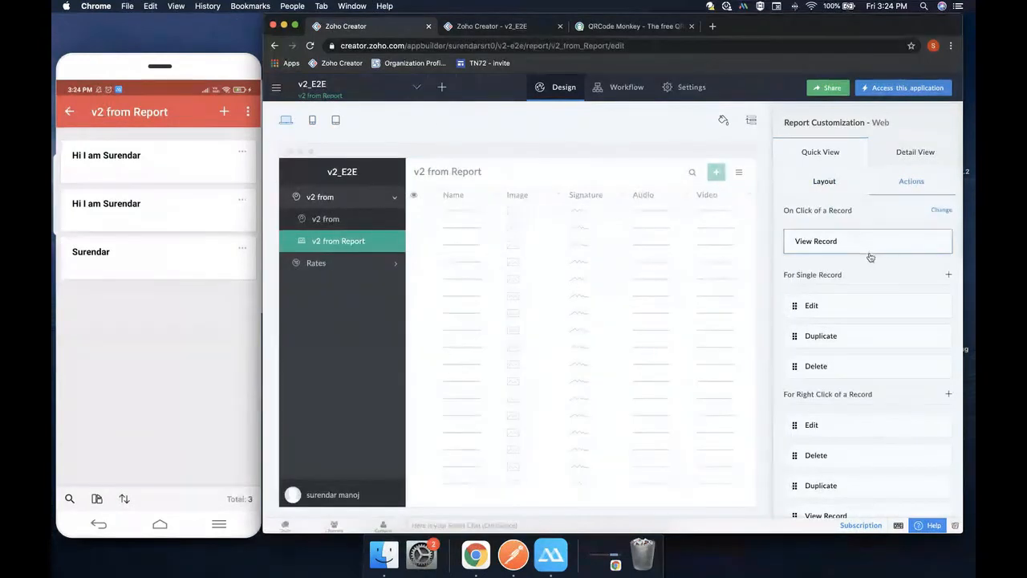
scroll(855, 284, down, 2)
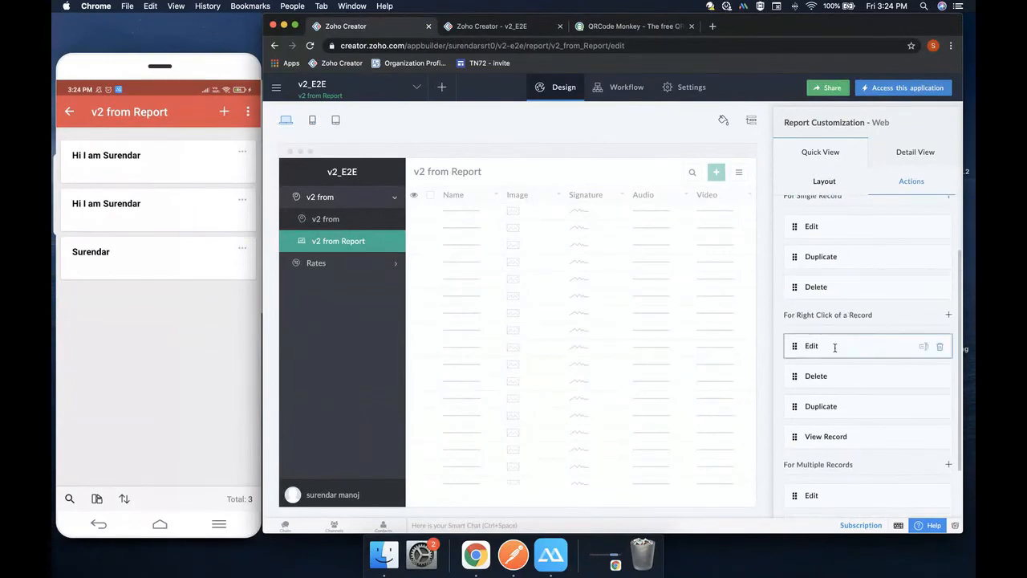
scroll(834, 341, down, 2)
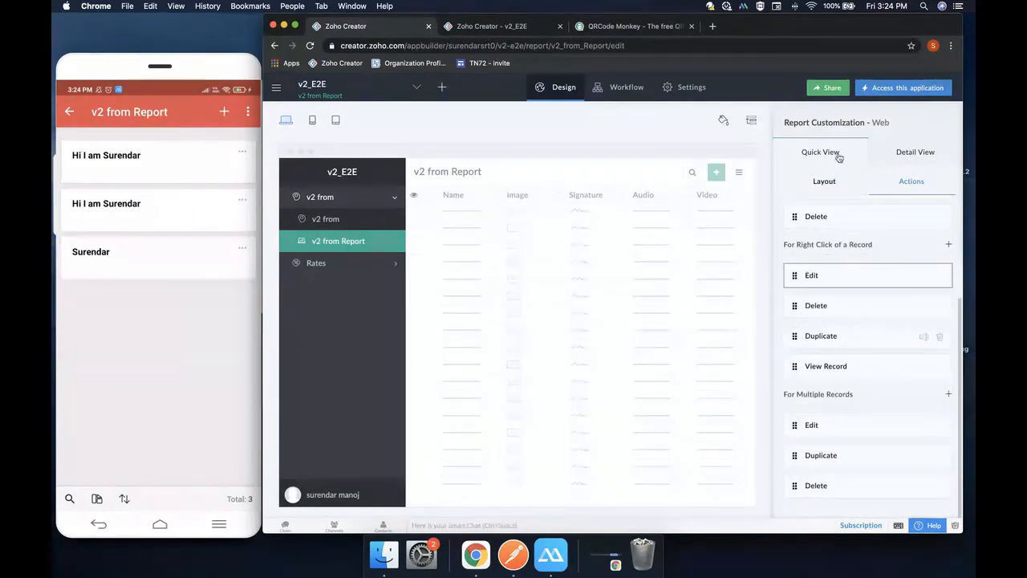
click(312, 121)
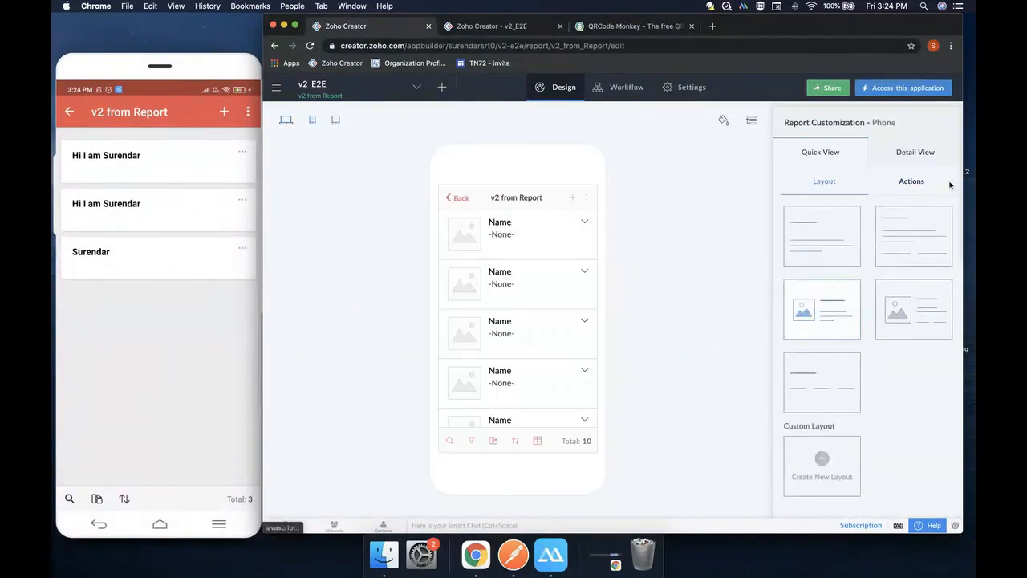
click(905, 190)
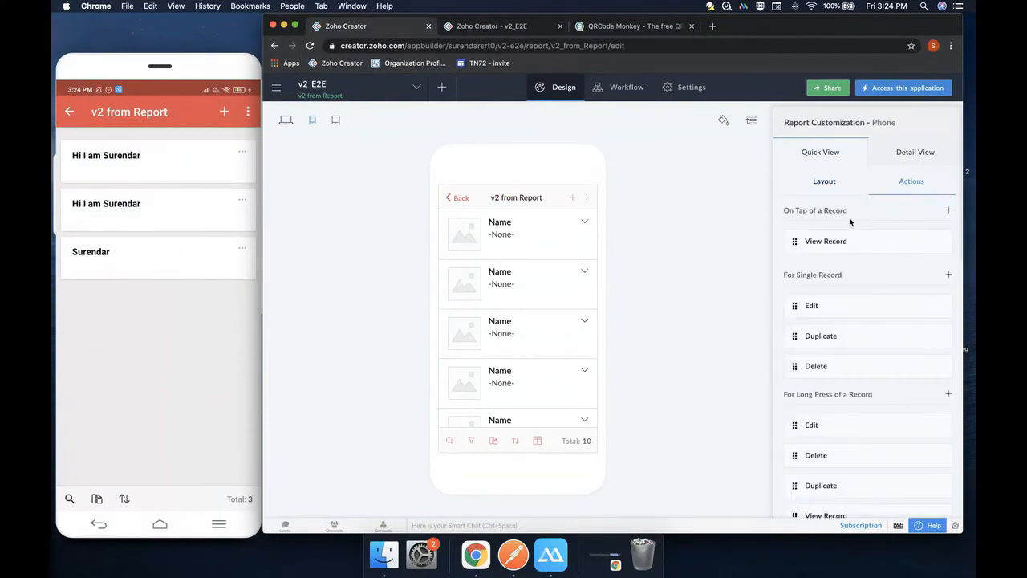
scroll(847, 279, down, 5)
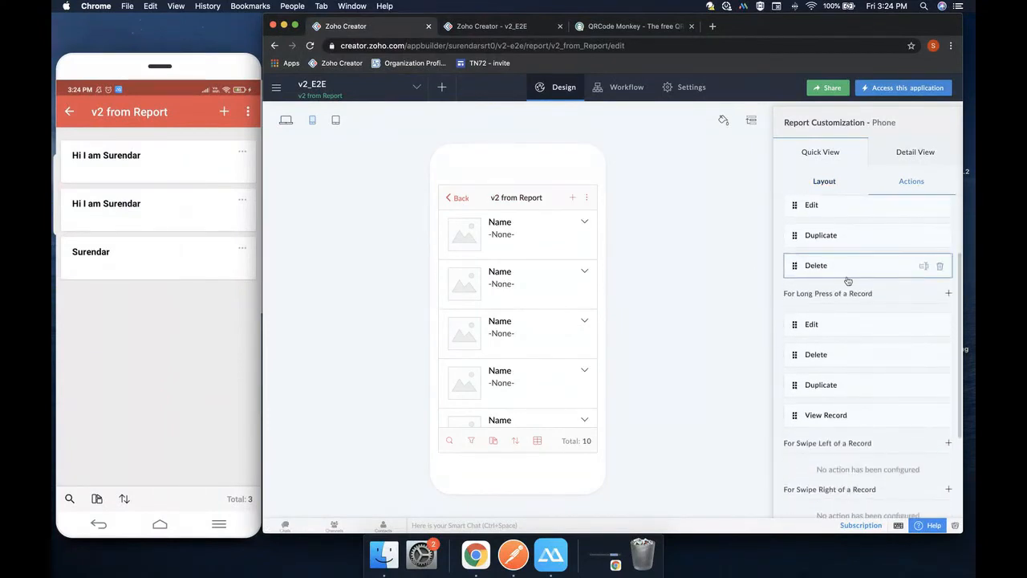
scroll(847, 279, down, 3)
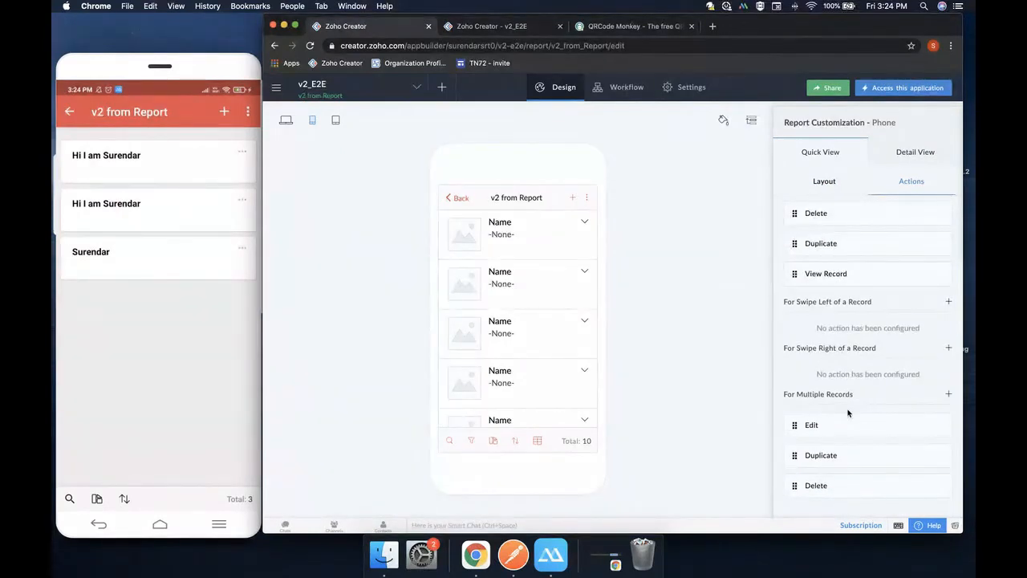
Add View Record as a swipe-left action, then remove it
click(949, 303)
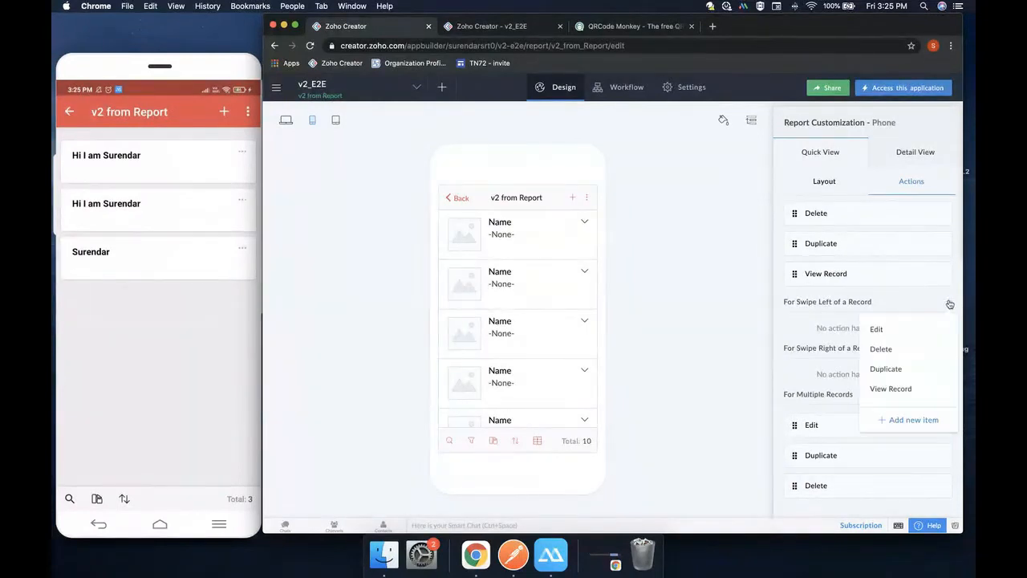
click(890, 389)
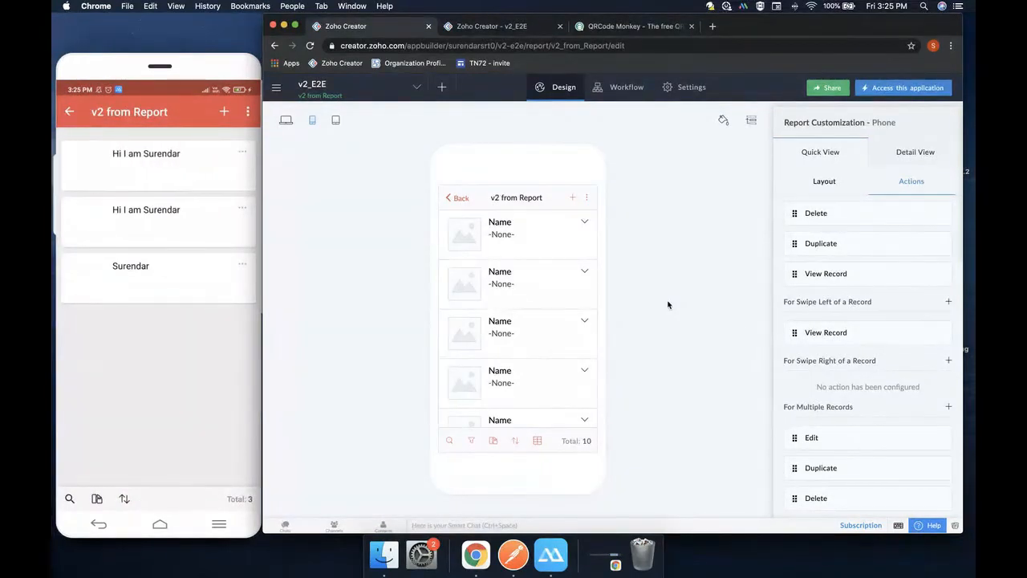
mouse_move(941, 333)
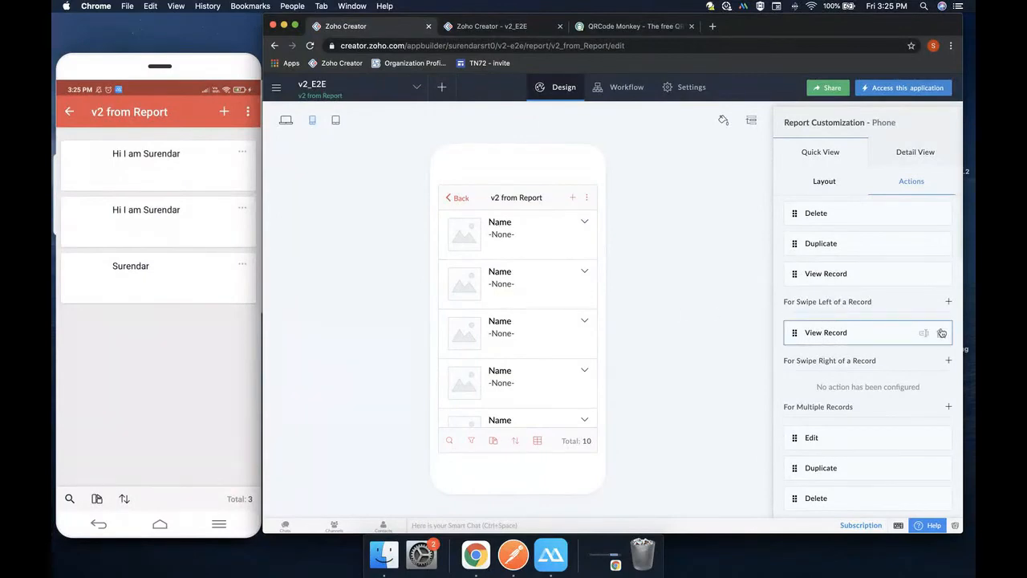
click(941, 335)
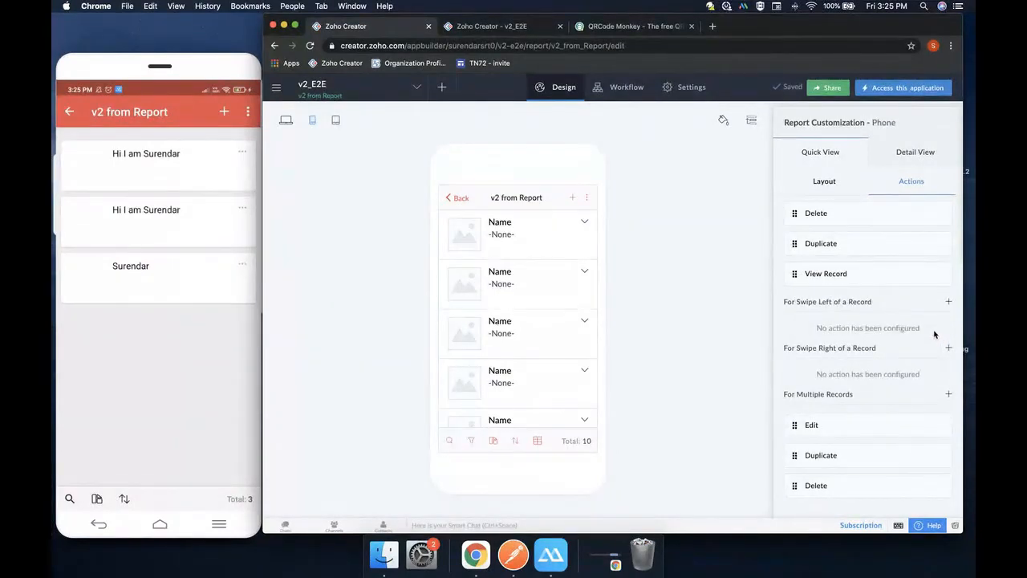
Add Duplicate and Edit as swipe-left actions and View Record for swipe right
click(947, 302)
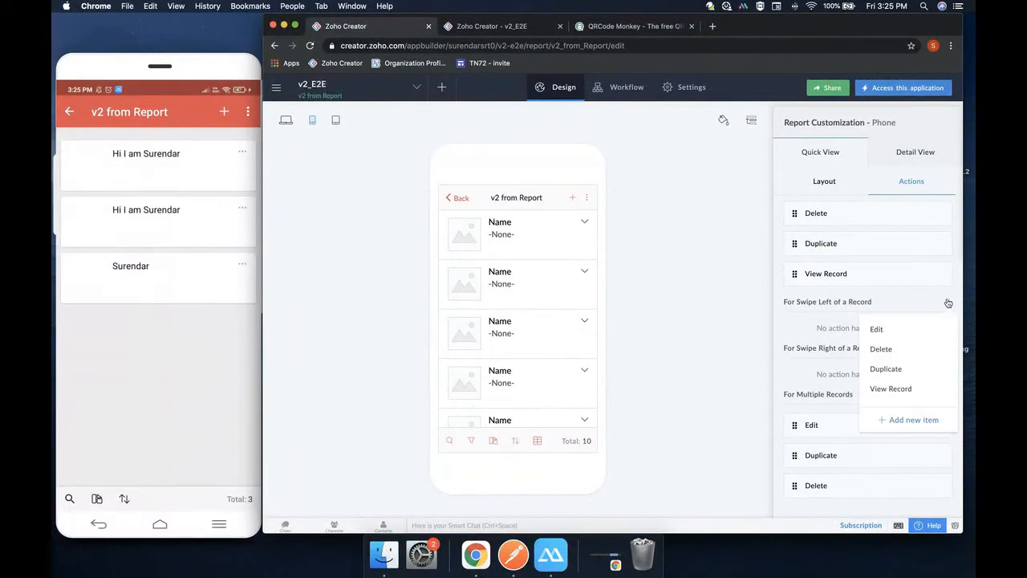
click(884, 368)
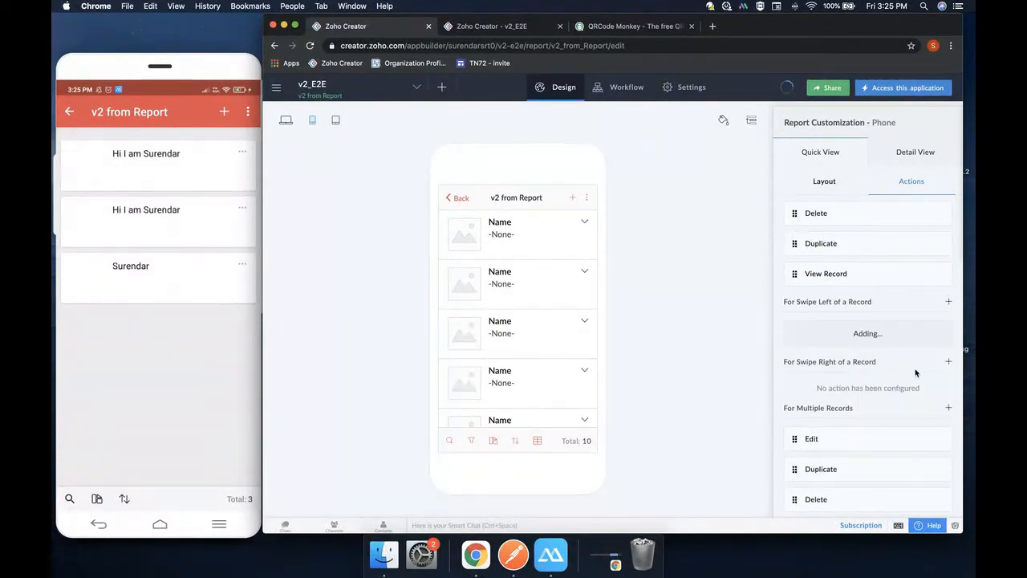
click(948, 302)
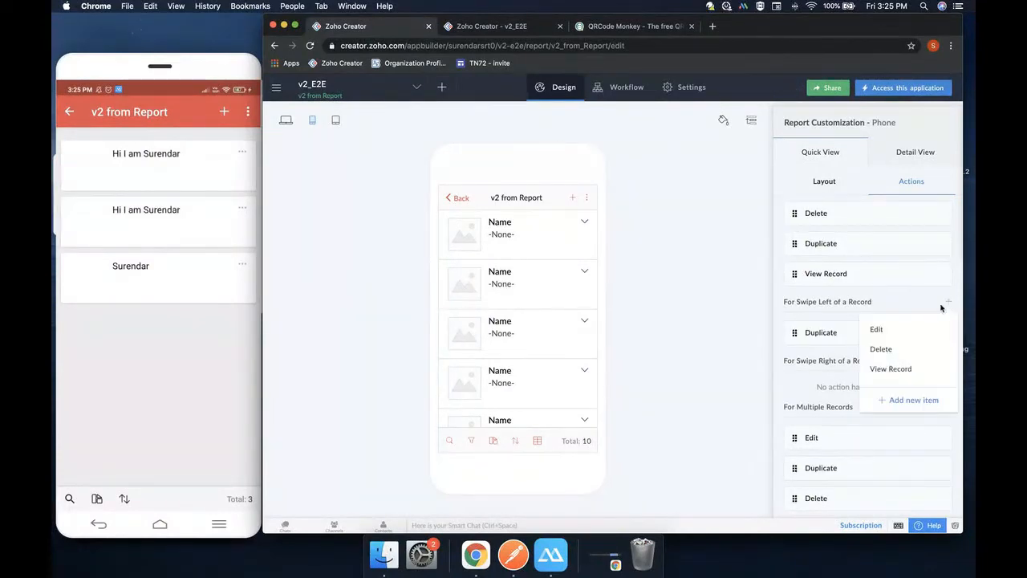
click(897, 332)
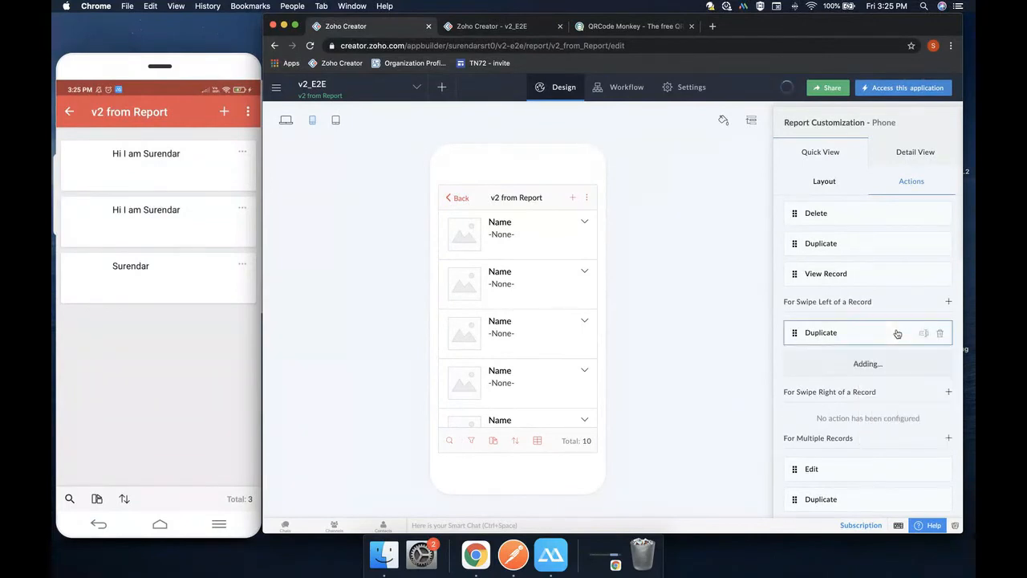
click(948, 392)
click(892, 473)
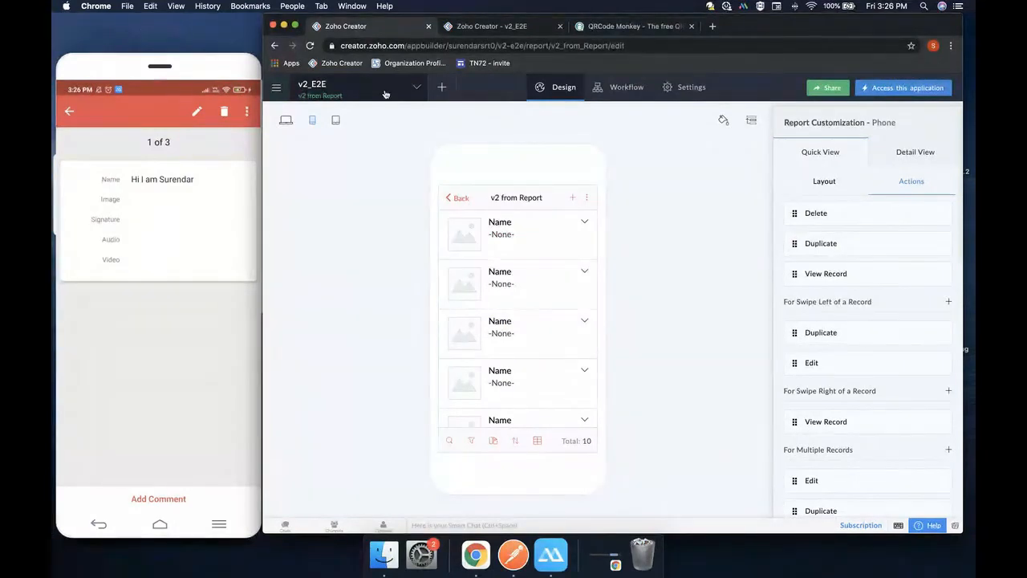
Toggle the v2 from Report preview between web table and phone, ending on phone
click(286, 121)
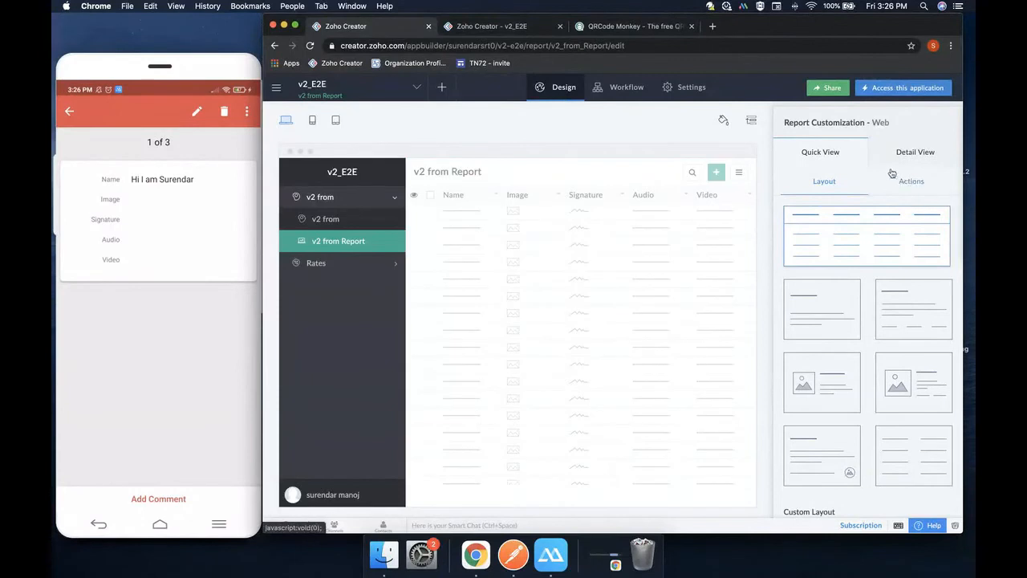
click(314, 121)
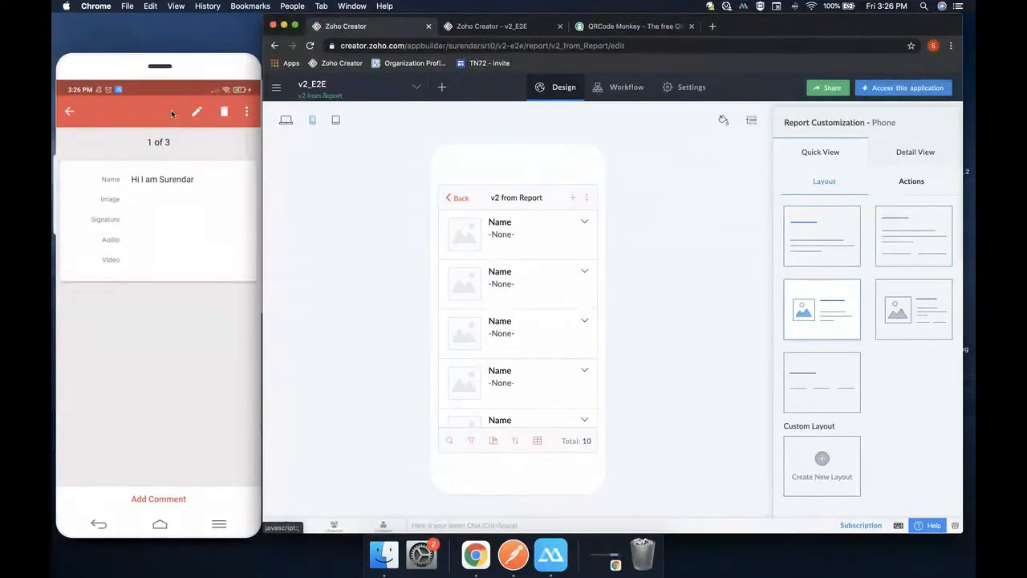
click(285, 120)
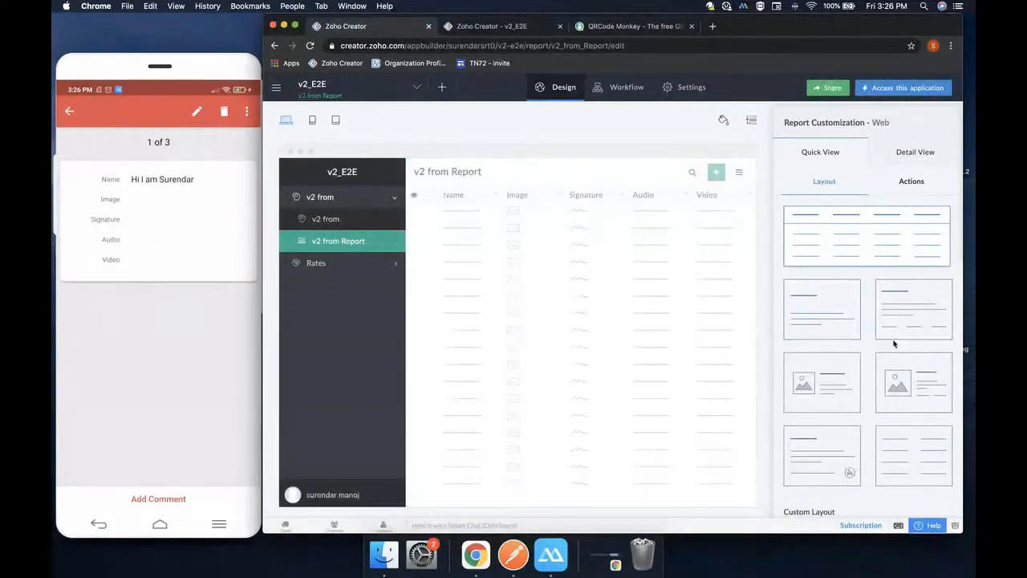
scroll(891, 341, down, 2)
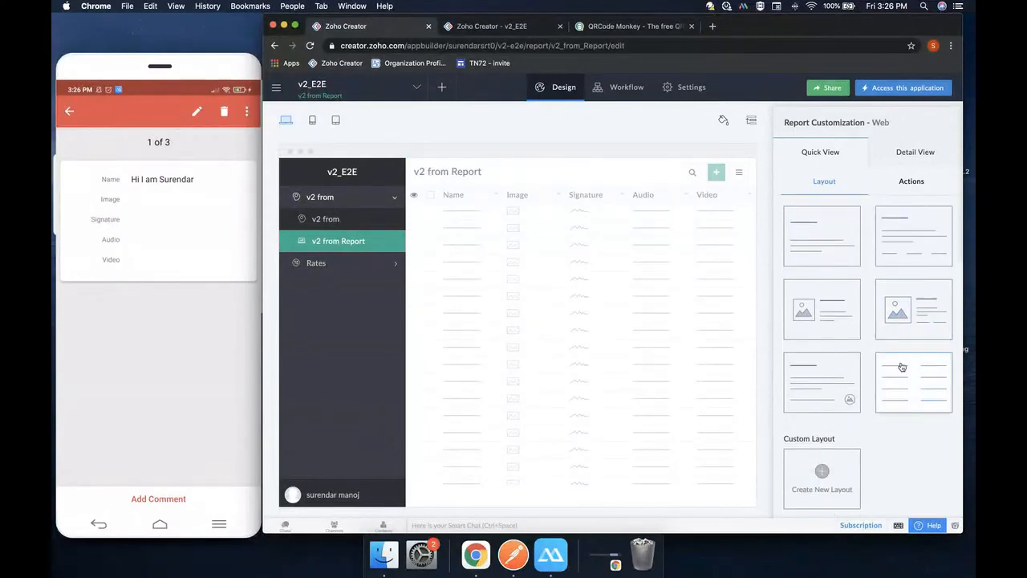
click(313, 122)
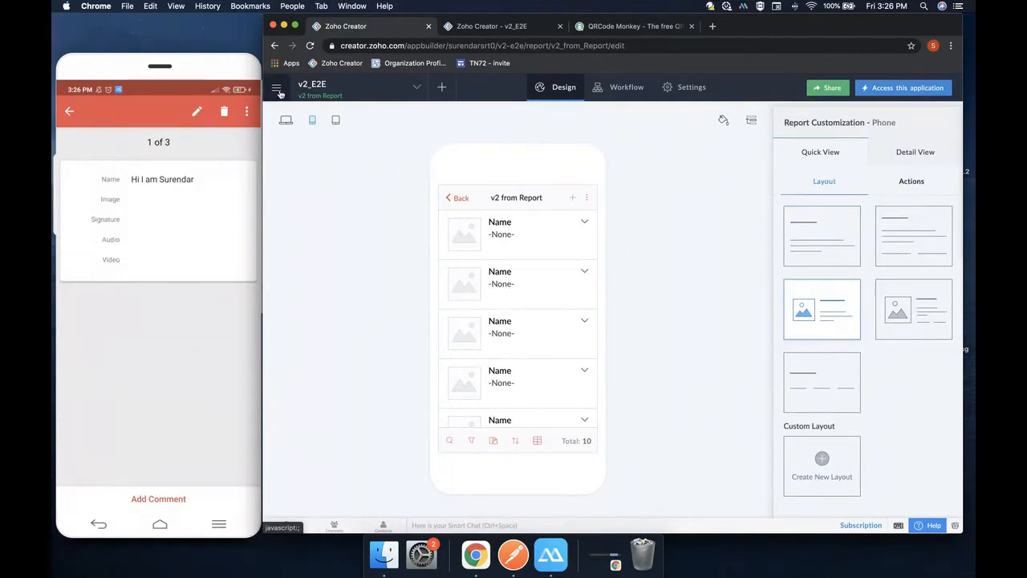
Open the rates form in the builder for phone customization
click(380, 92)
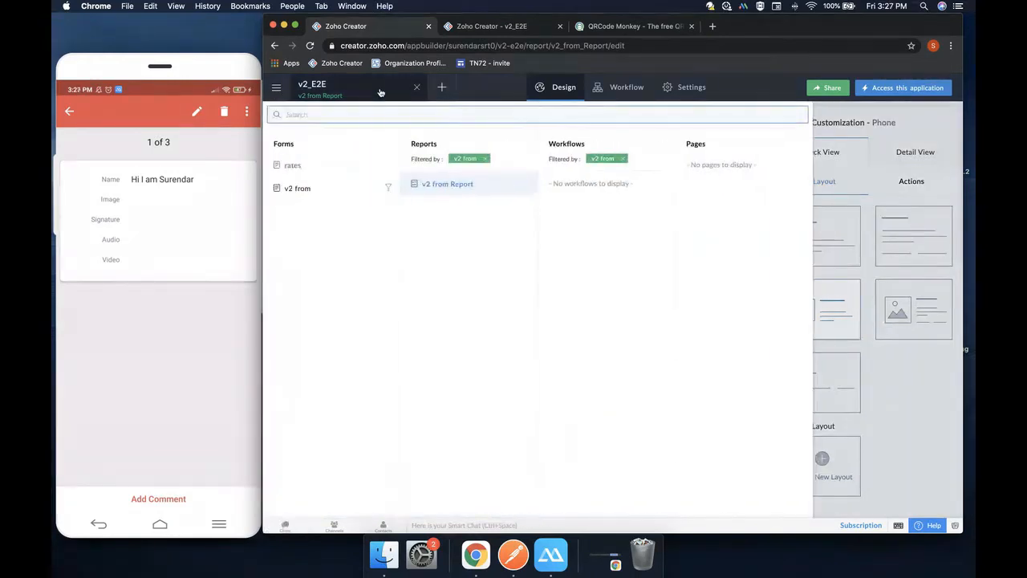
click(304, 166)
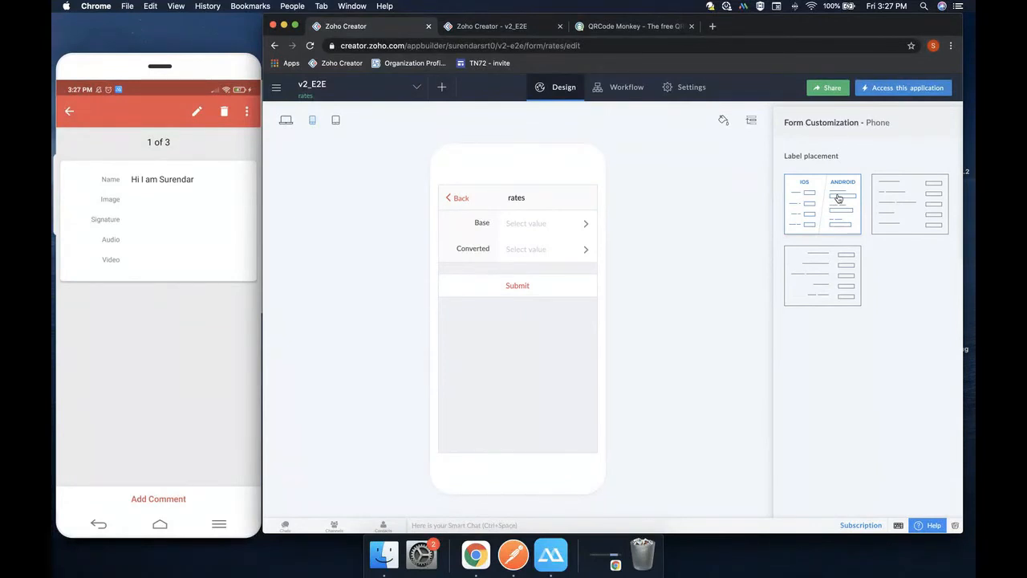
mouse_move(508, 270)
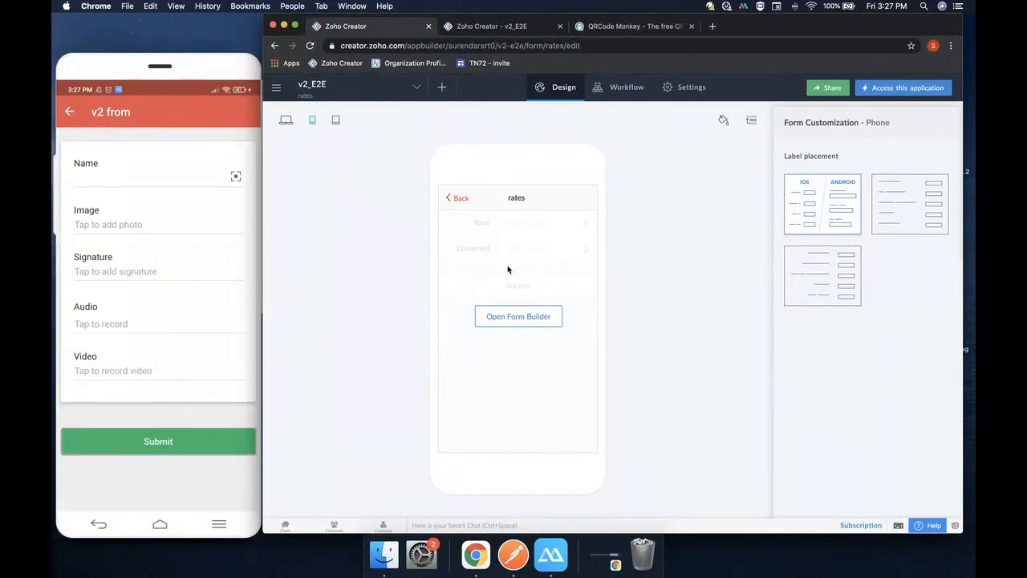
Try left and right label placements, then restore the default iOS/Android placement
click(912, 203)
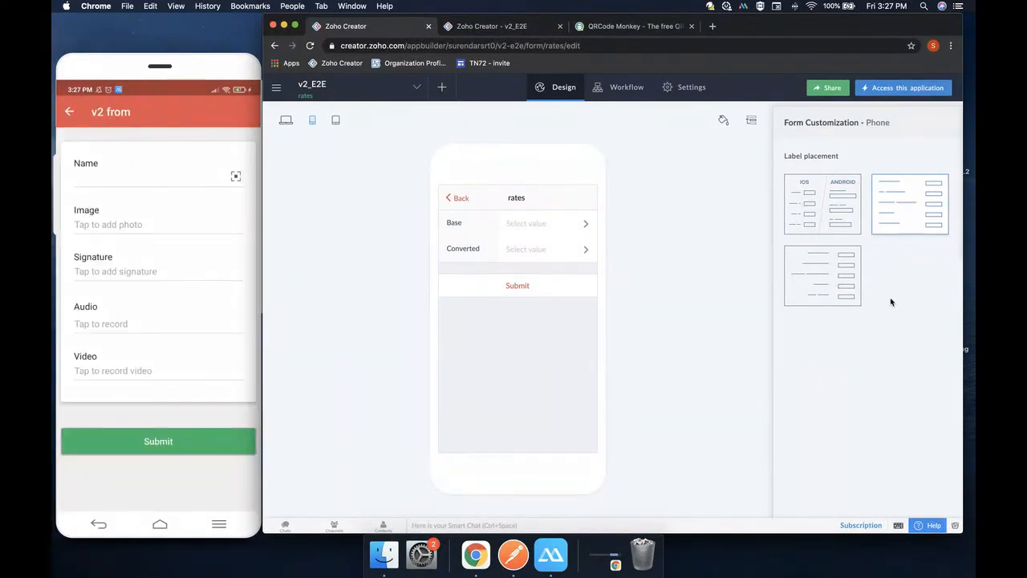
click(310, 46)
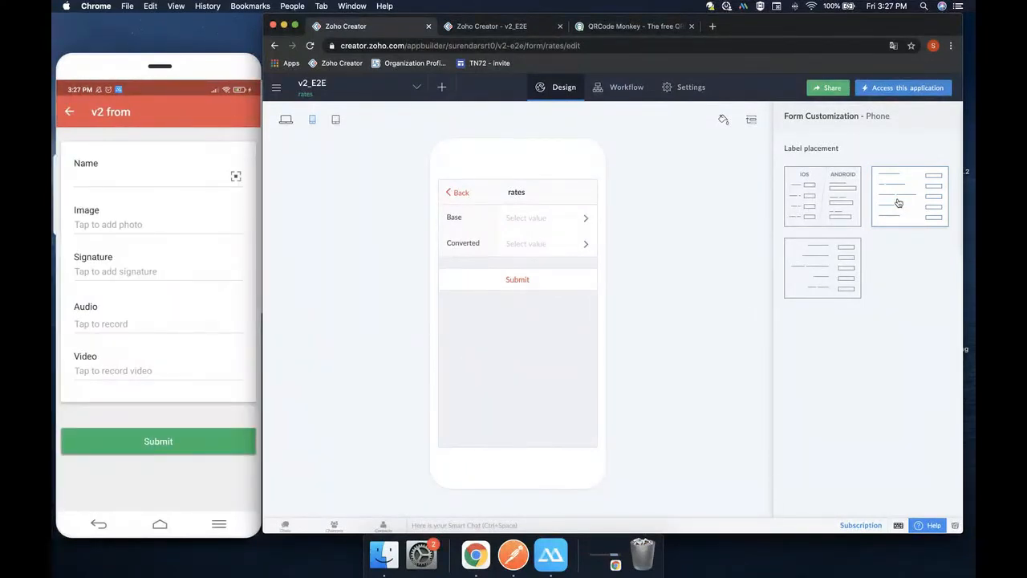
click(822, 263)
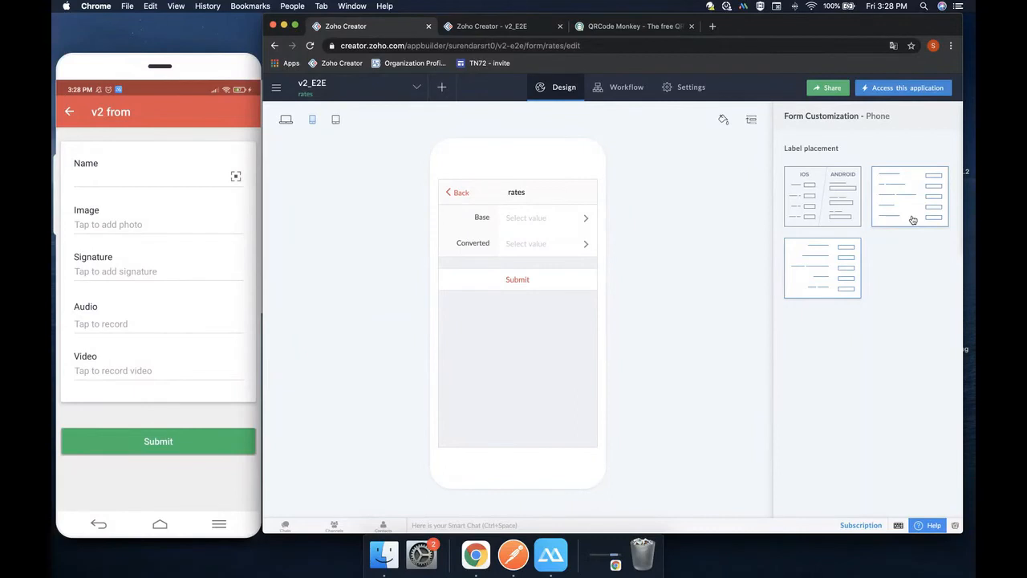
click(817, 197)
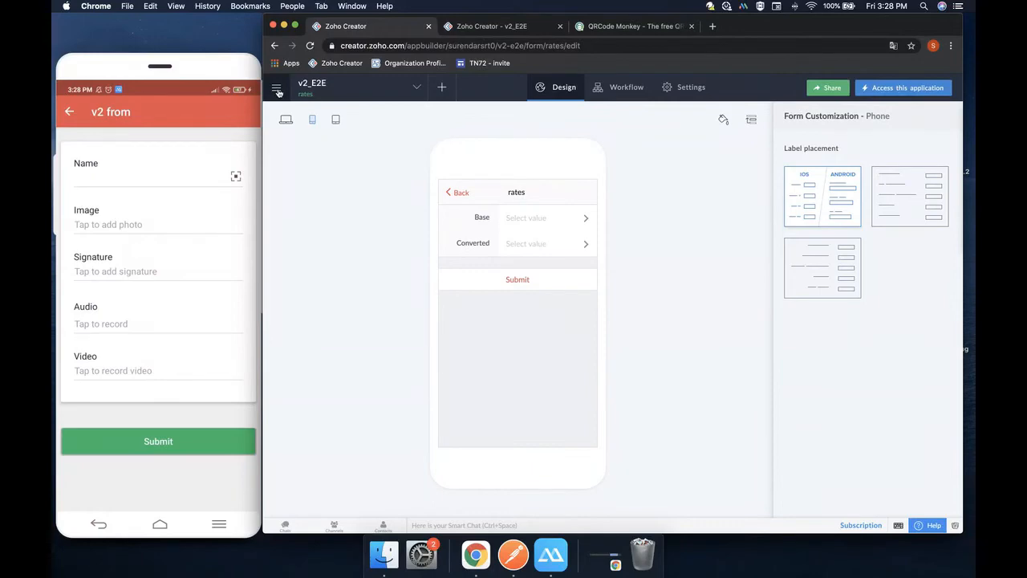
key(ctrl+Right)
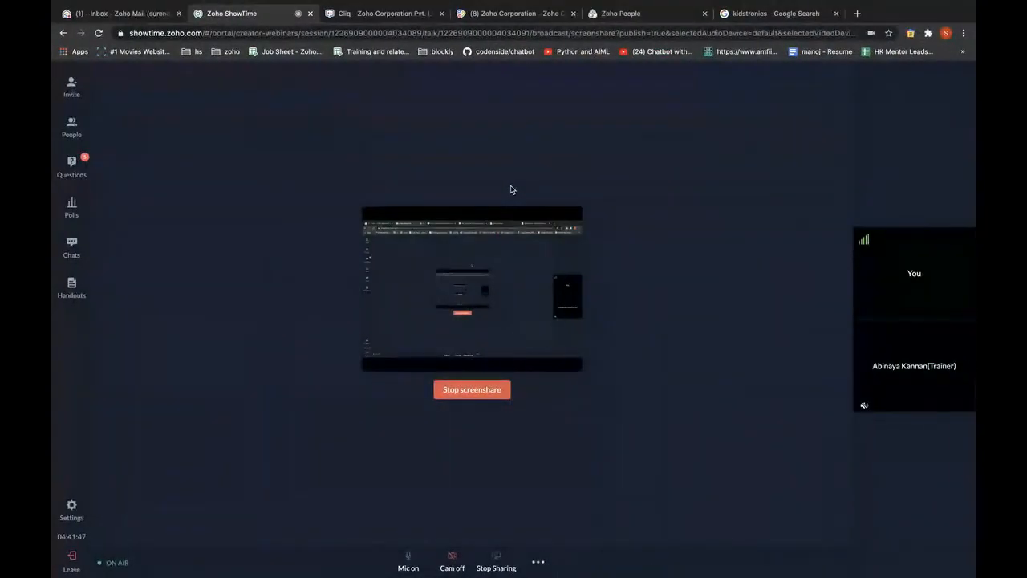
Stop the ShowTime screen share and close the empty new tab
click(494, 563)
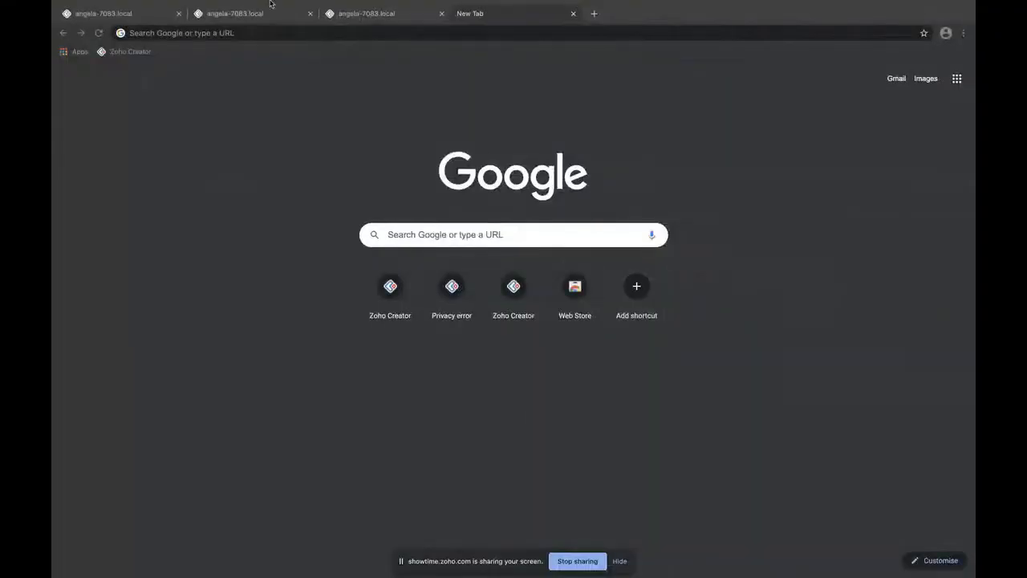
click(573, 14)
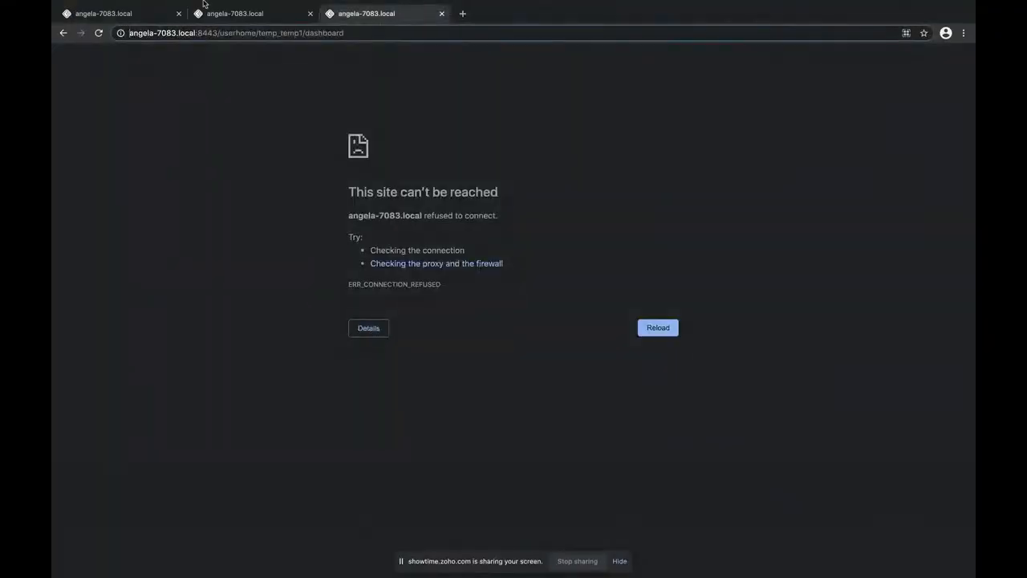
Create a new Chrome profile named creator_start with the cat picture
mouse_move(262, 6)
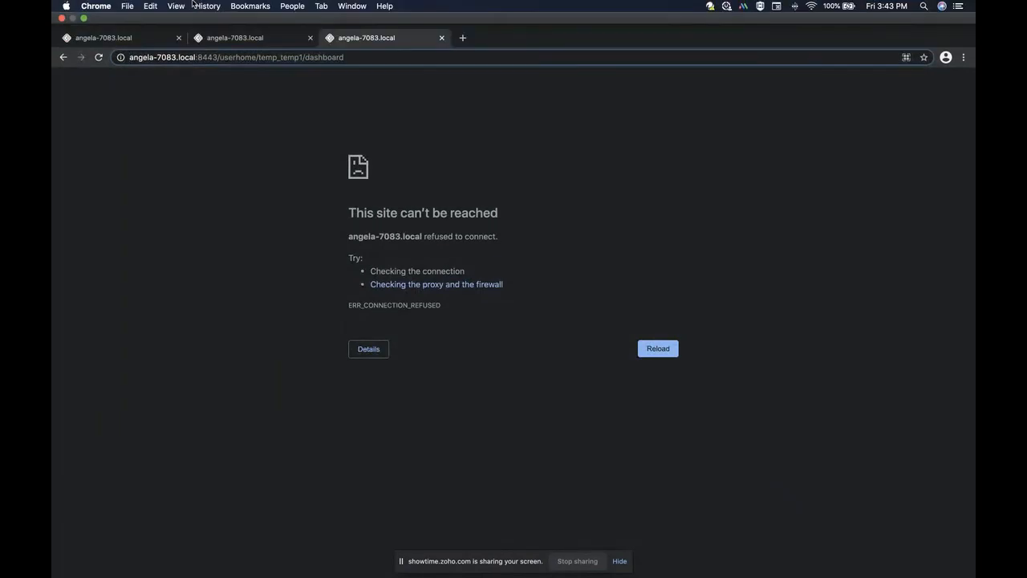
click(285, 6)
mouse_move(355, 566)
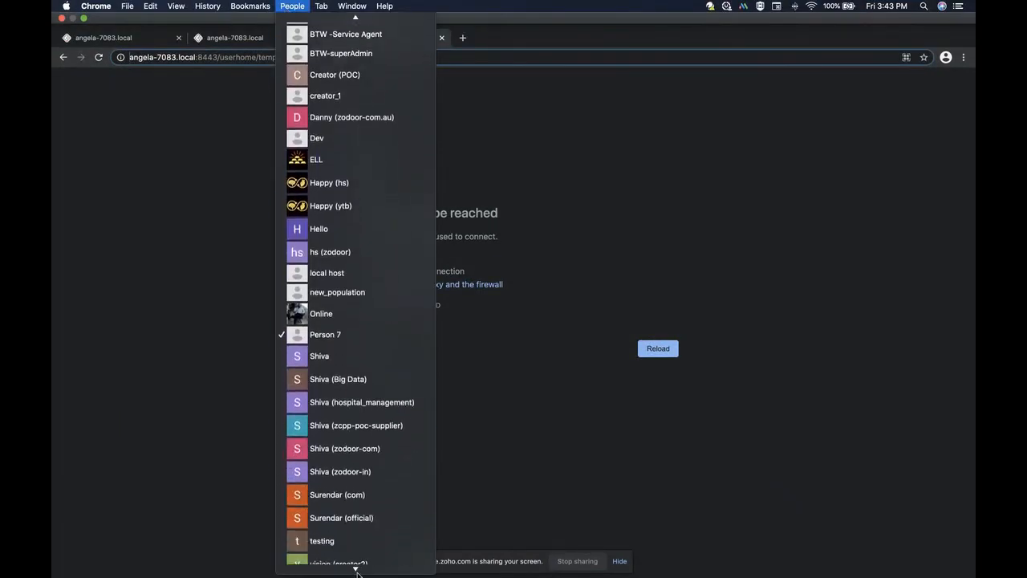
click(349, 567)
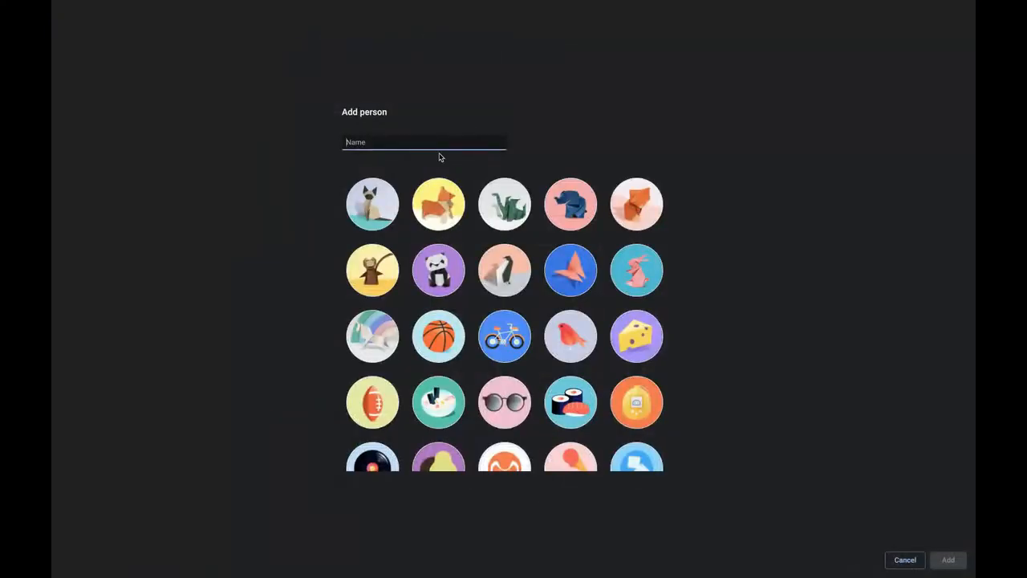
text(creator_start)
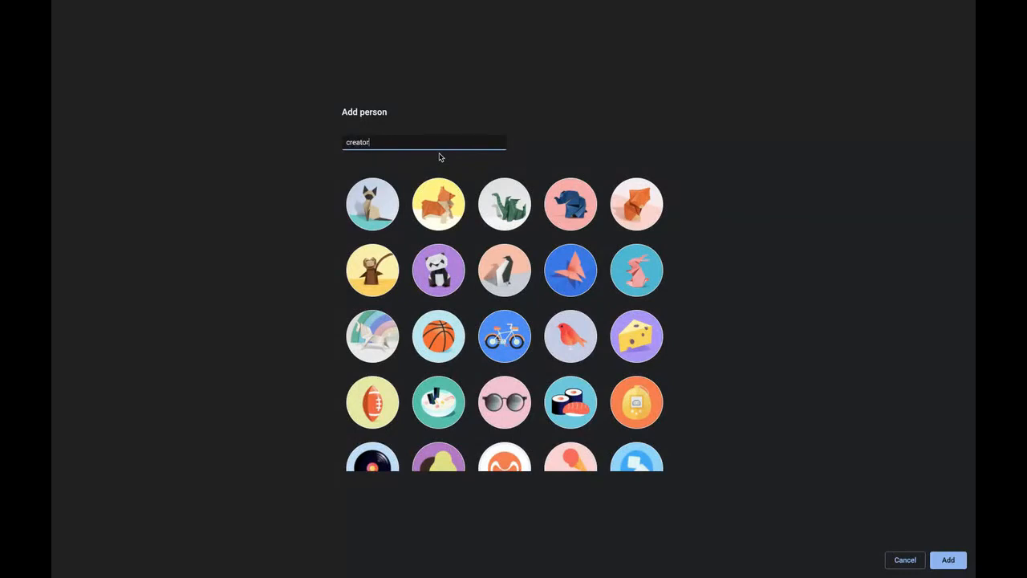
click(385, 211)
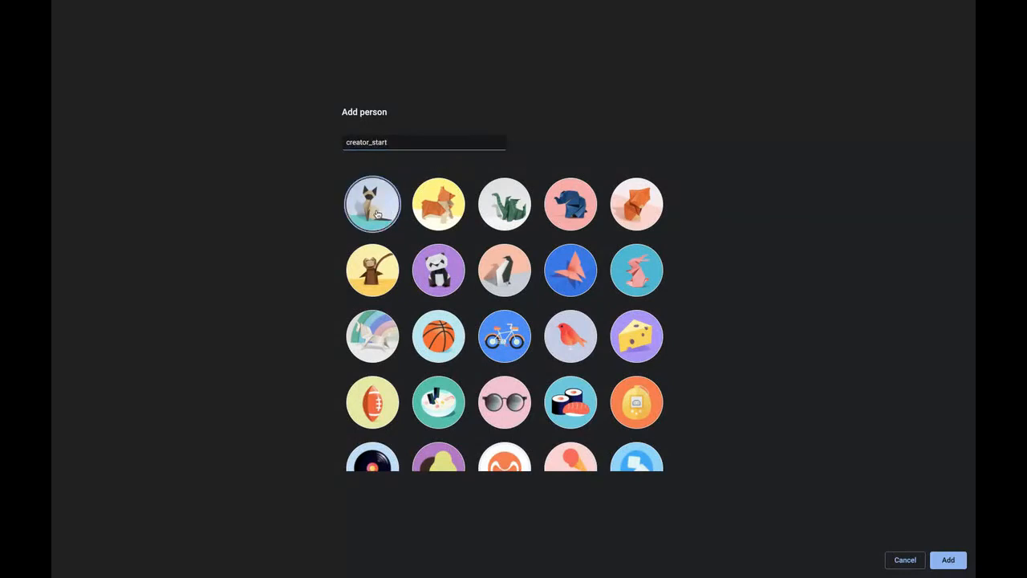
click(951, 568)
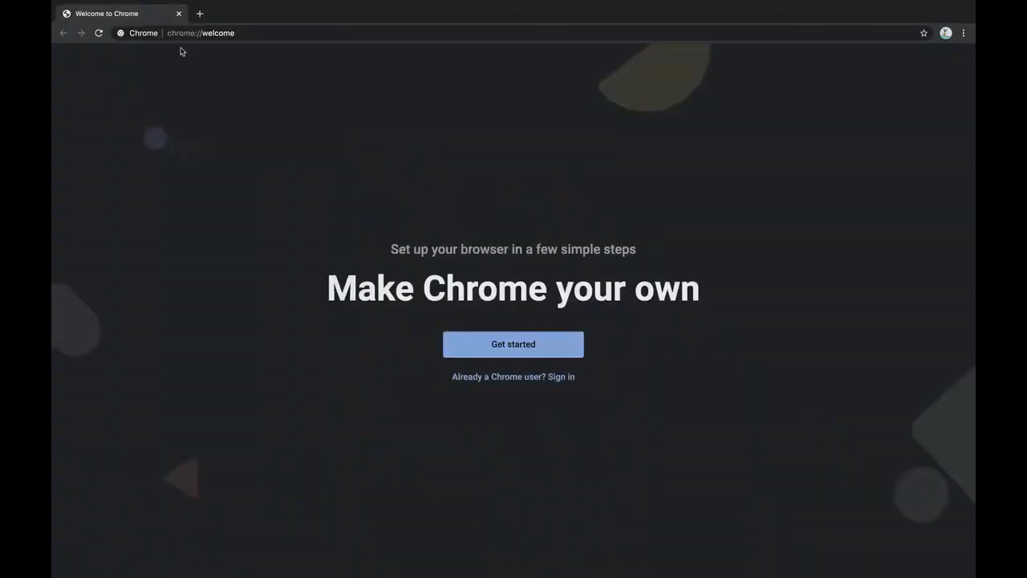
Load creator.zoho.com in the address bar
click(267, 34)
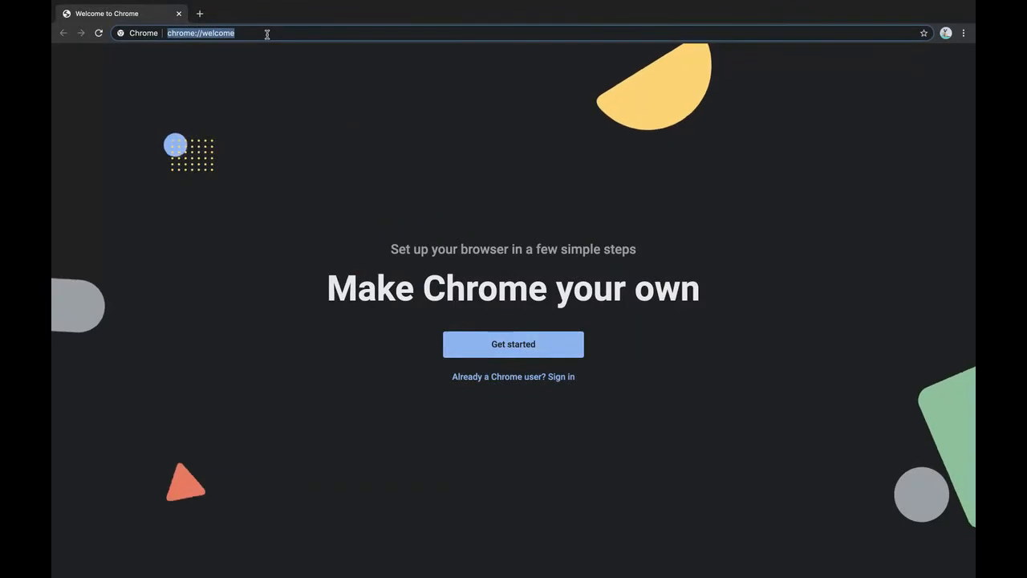
text(co)
key(BackSpace)
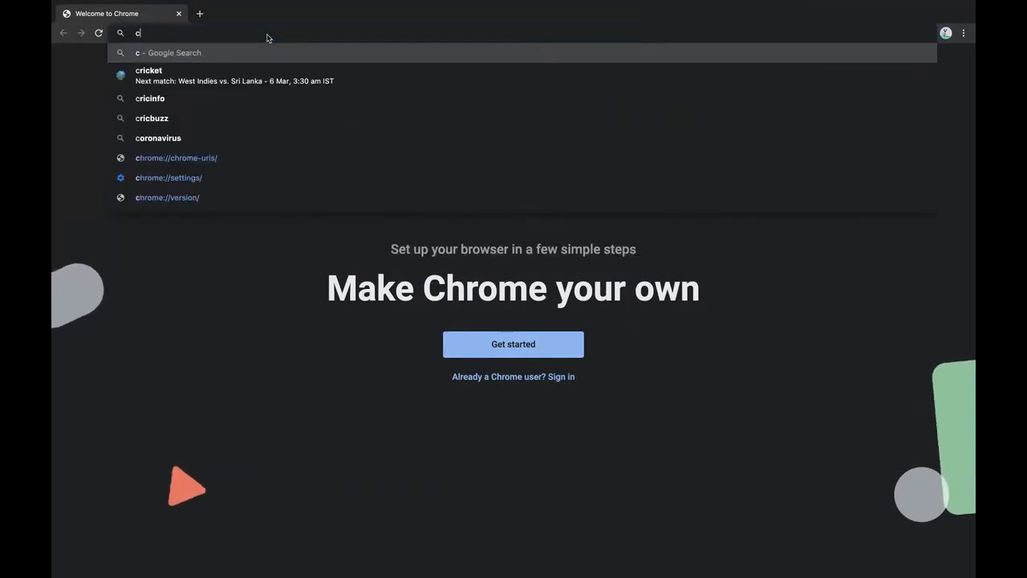
text(reator.)
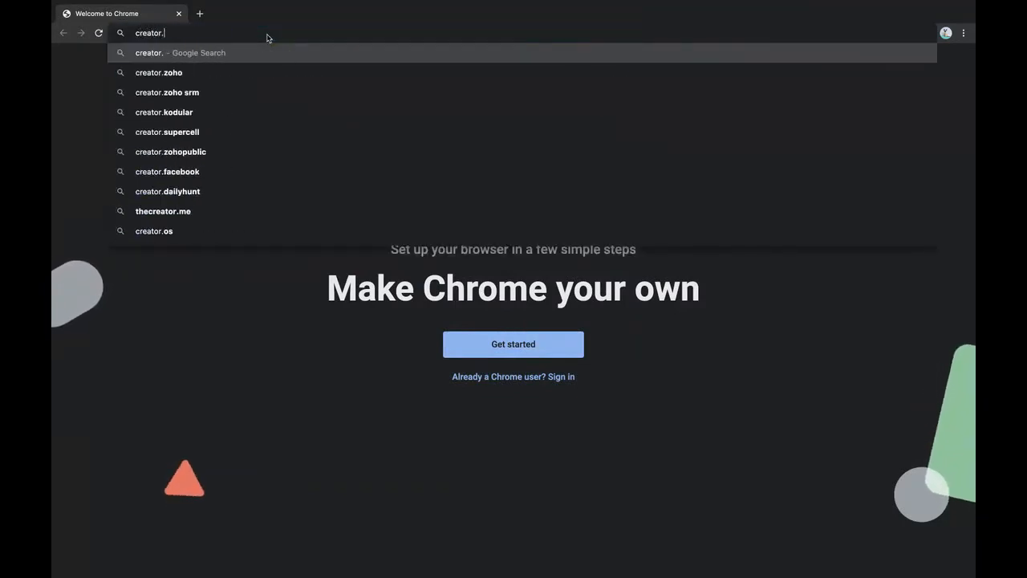
text(zoho.com)
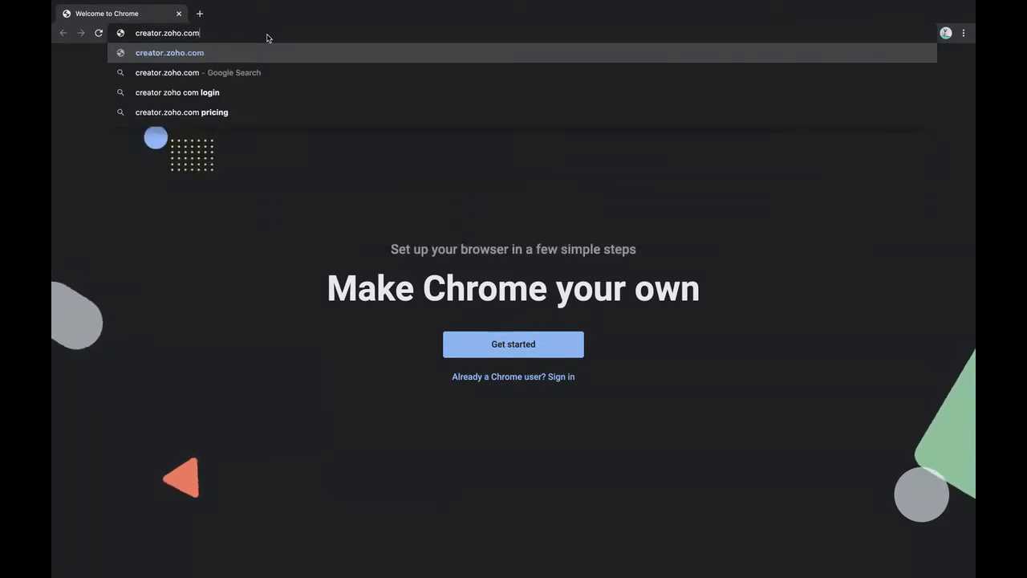
key(Return)
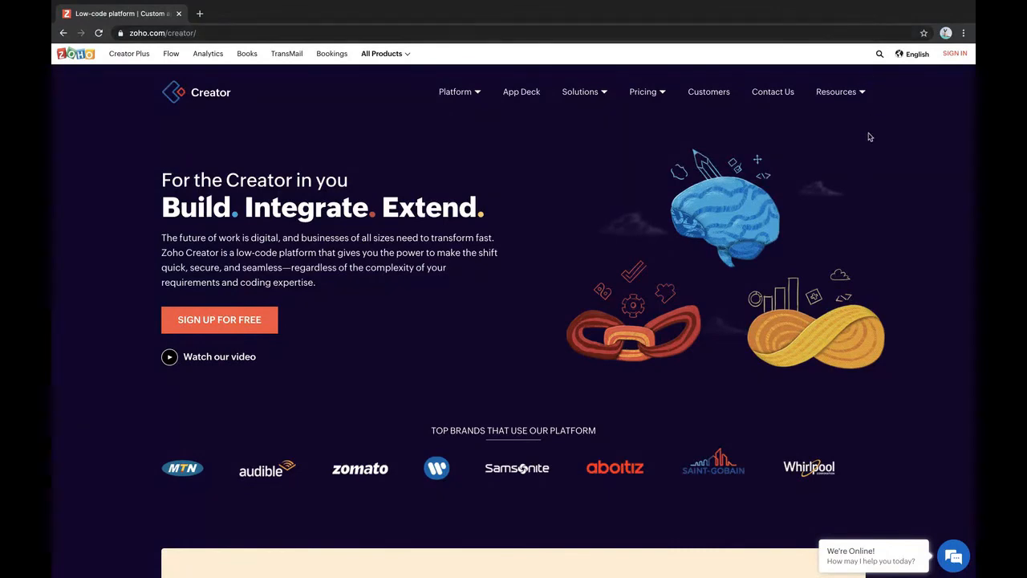
Enter the sign-up name, e-mail address and phone number in the form
scroll(915, 193, up, 5)
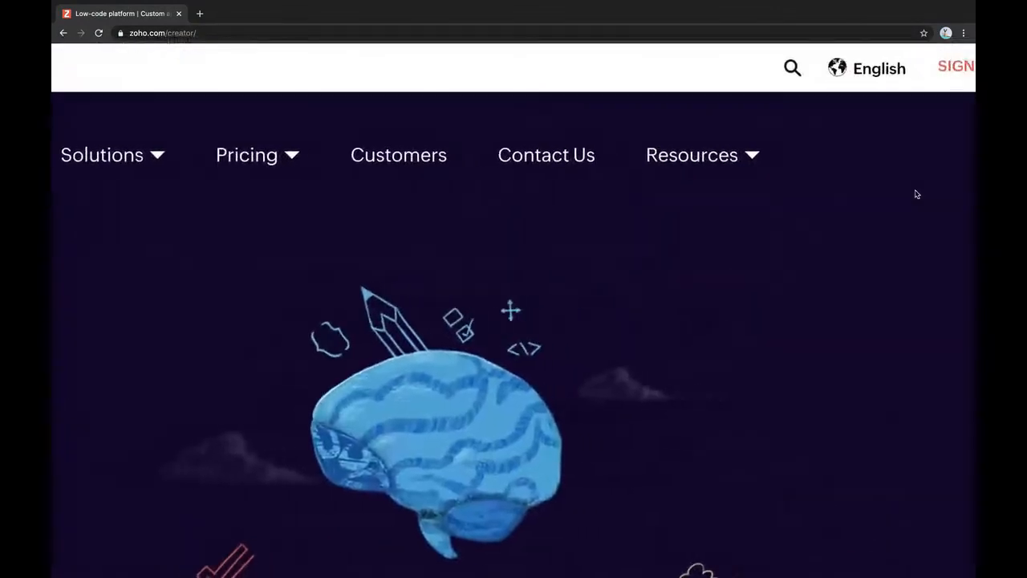
scroll(917, 193, left, 2)
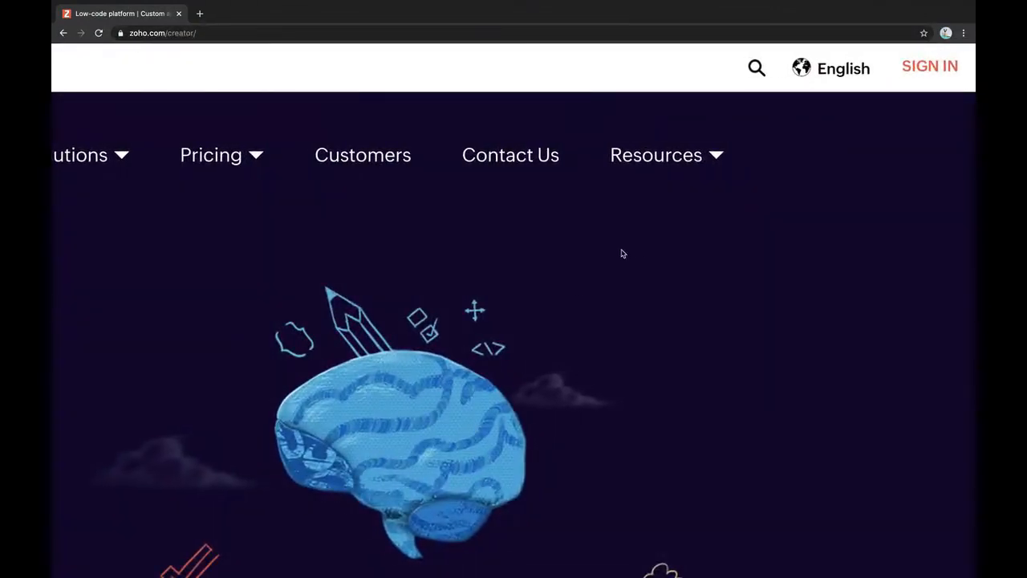
scroll(602, 328, down, 5)
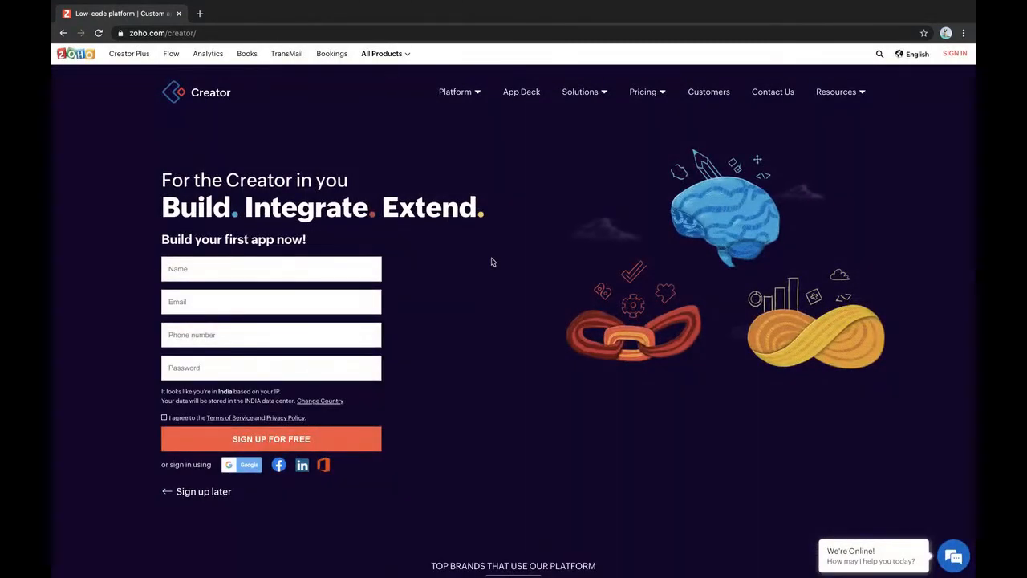
scroll(225, 271, down, 1)
scroll(218, 269, down, 1)
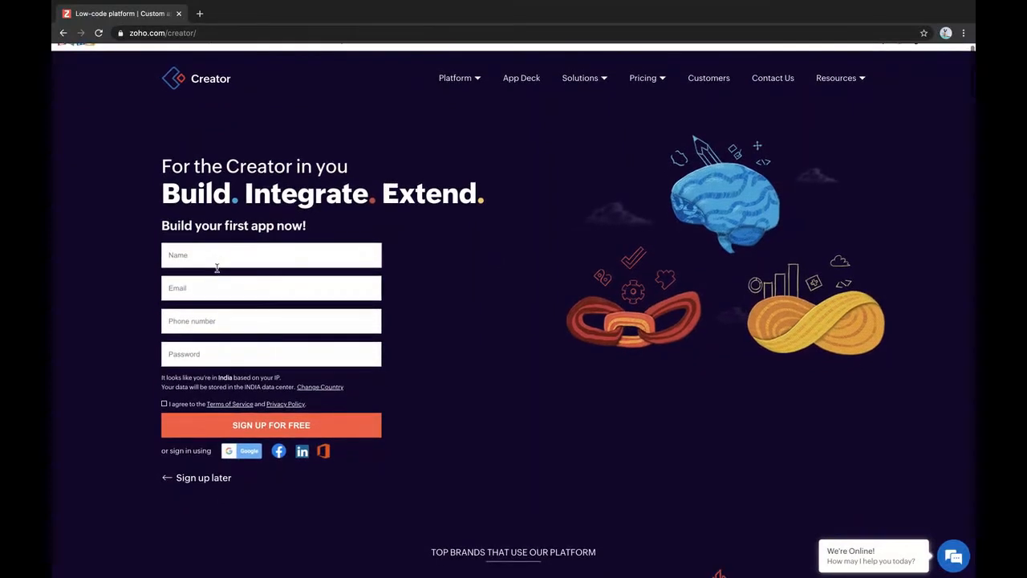
click(210, 258)
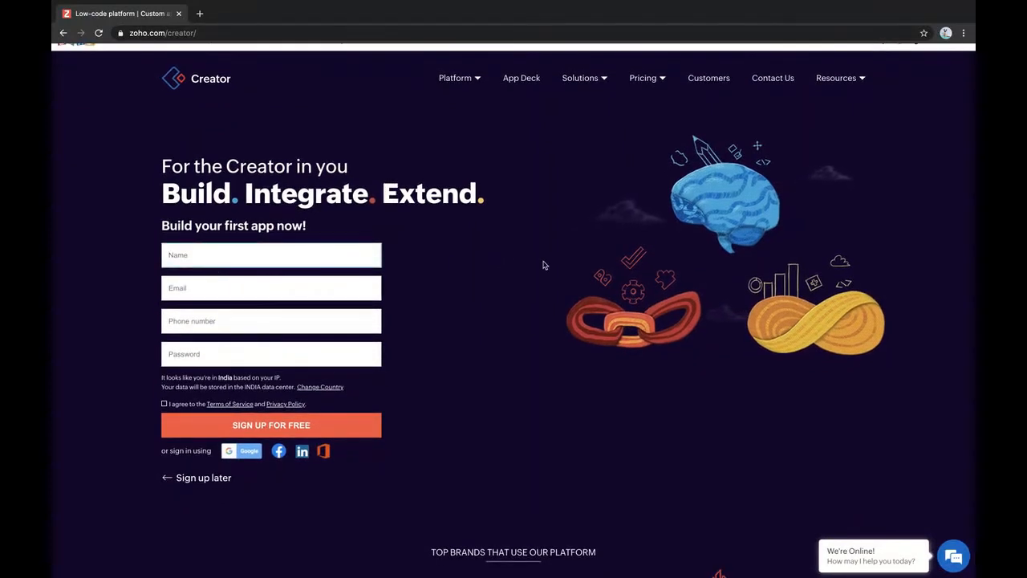
text(Surendar)
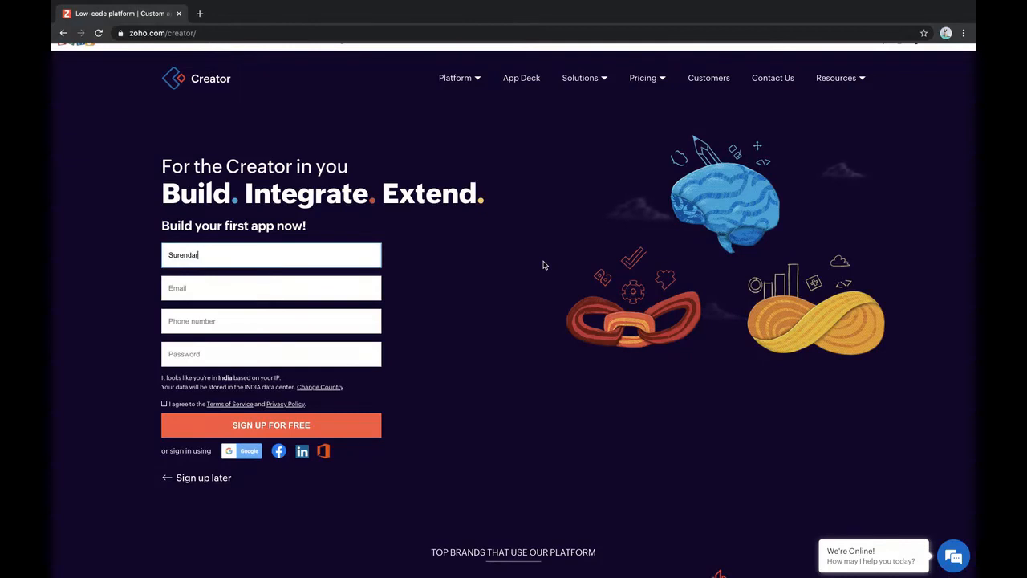
click(277, 282)
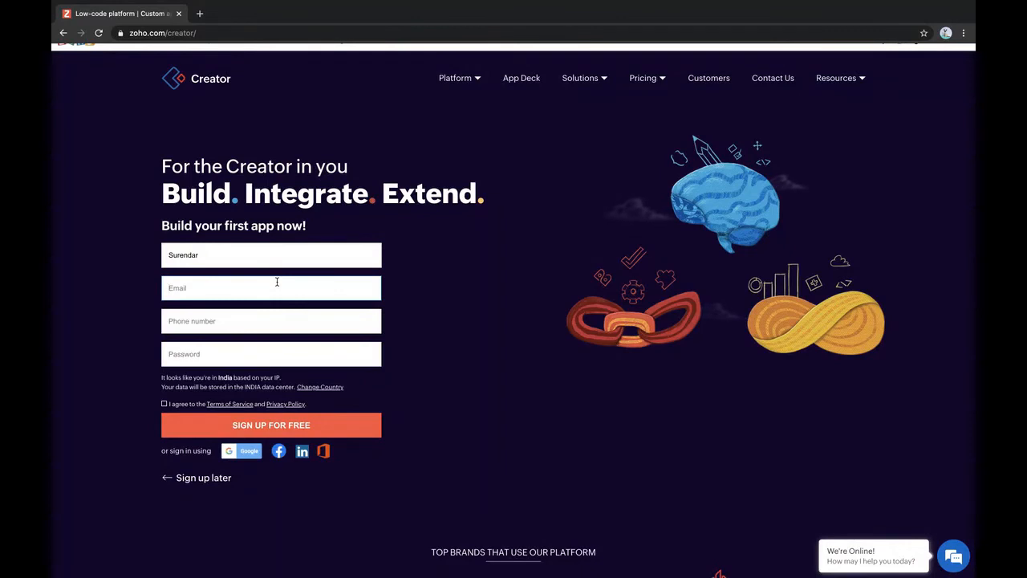
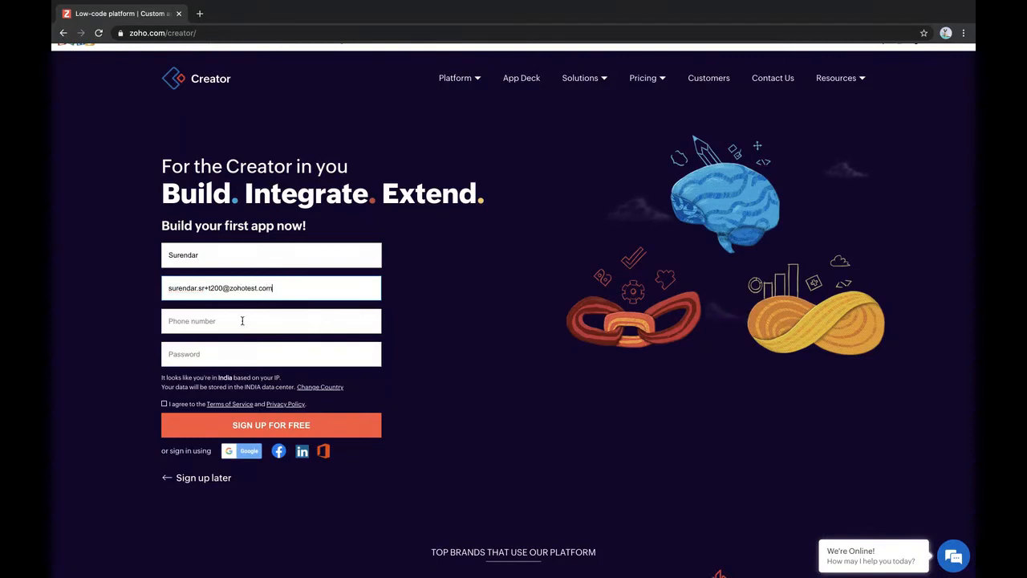
click(242, 321)
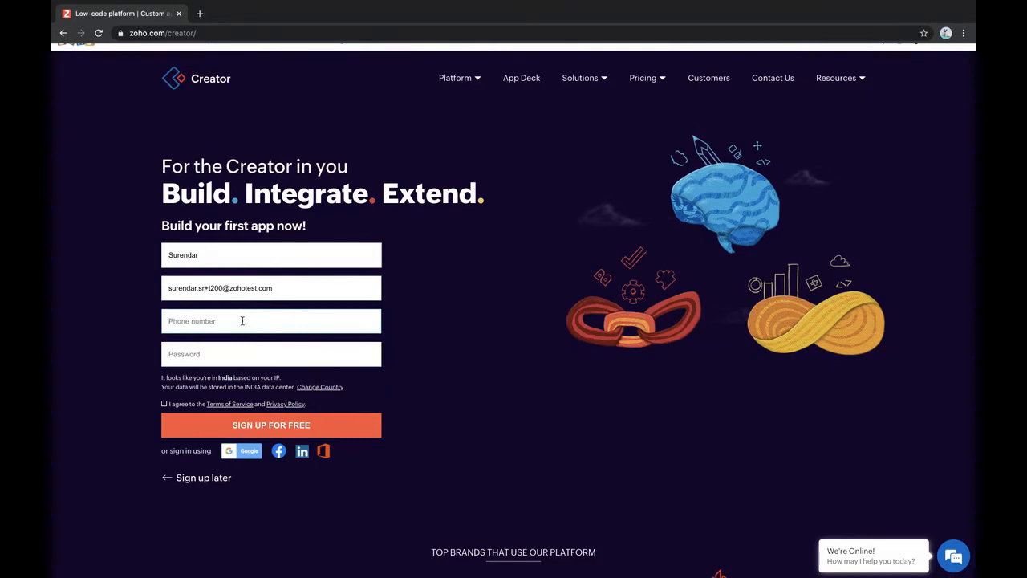
text(9988776)
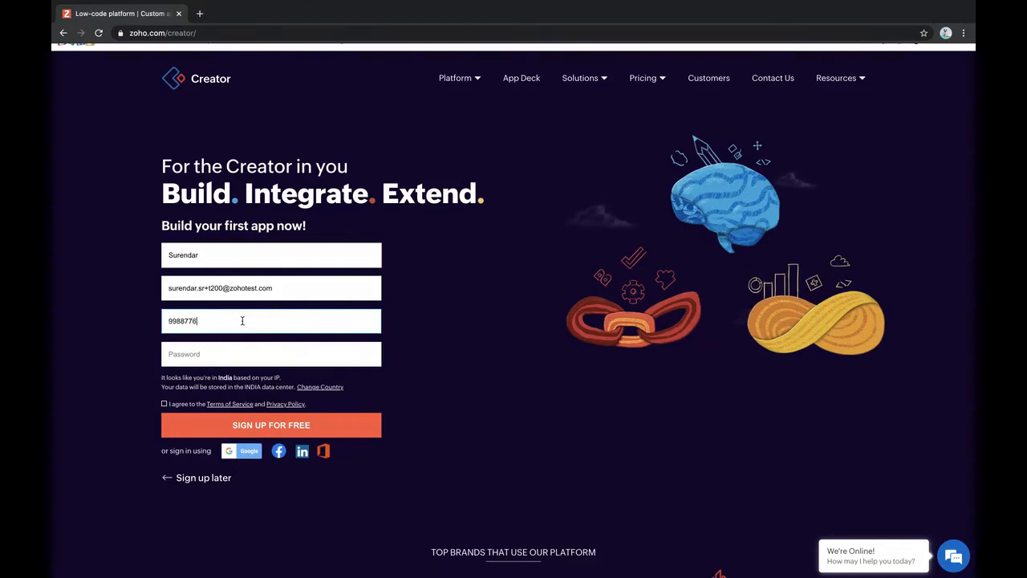
text(655)
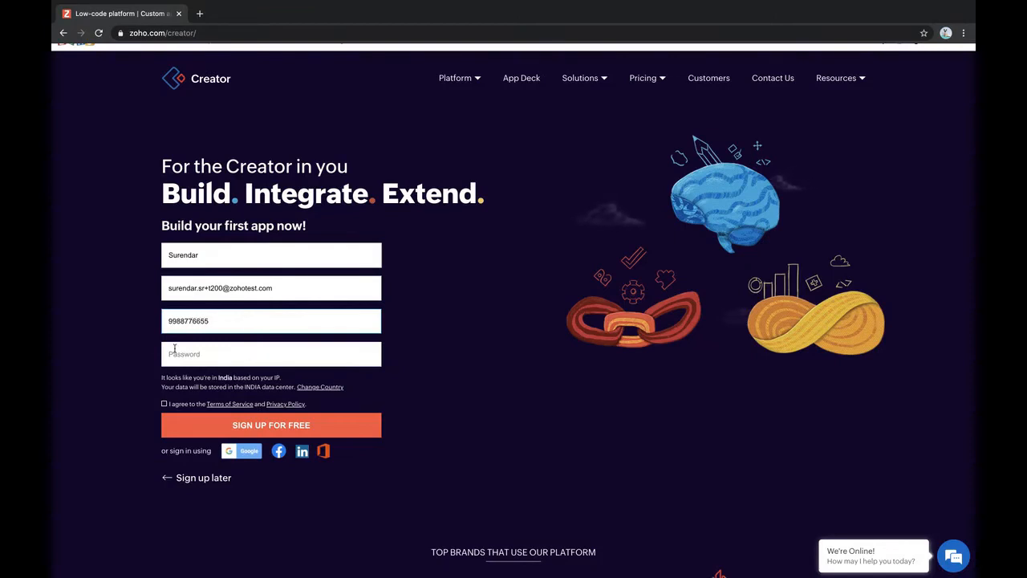
Enter the account password, then replace the weak one with a stronger password
click(175, 350)
text(********)
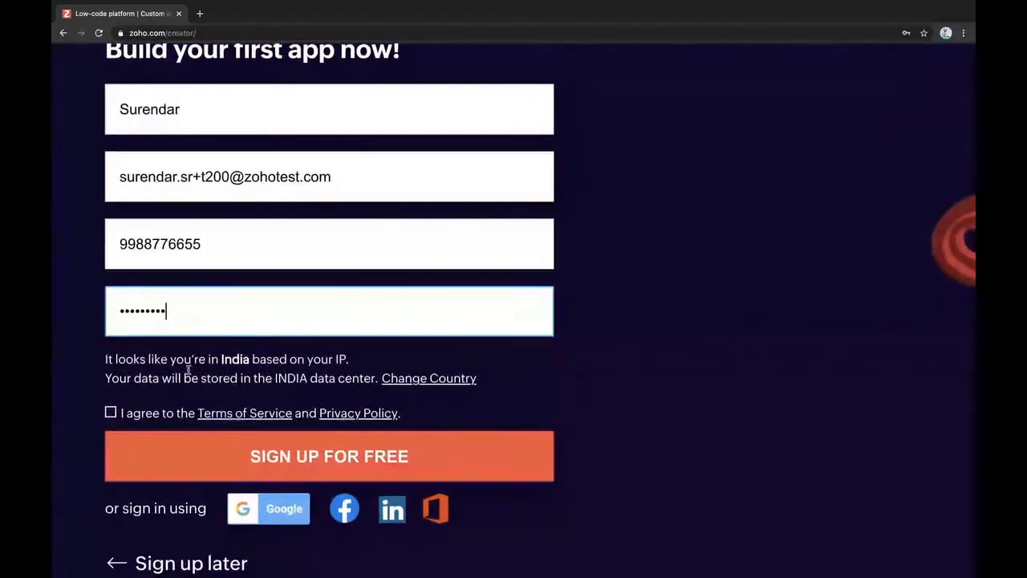
click(104, 359)
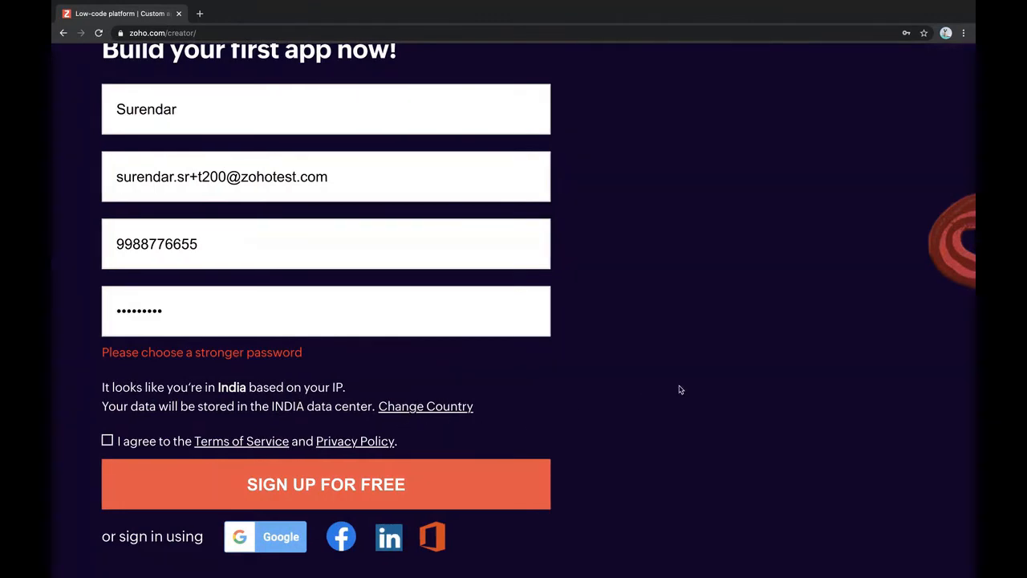
scroll(703, 428, down, 5)
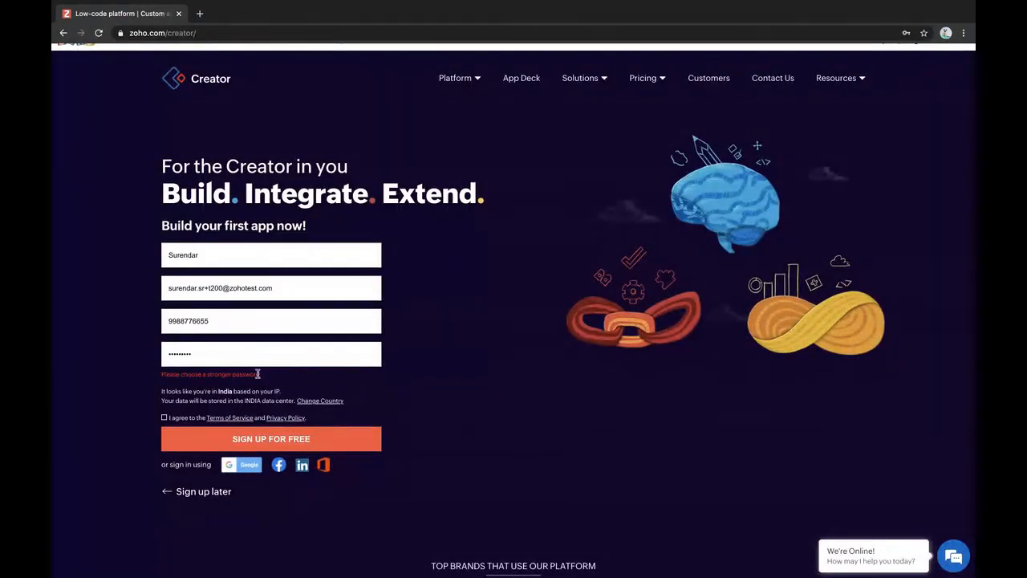
scroll(329, 389, up, 3)
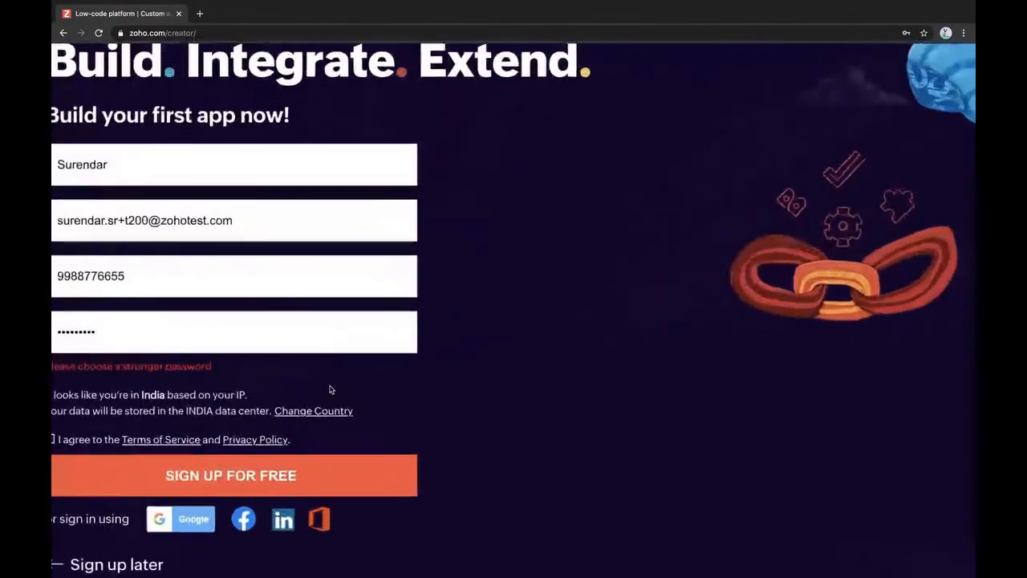
scroll(329, 389, down, 3)
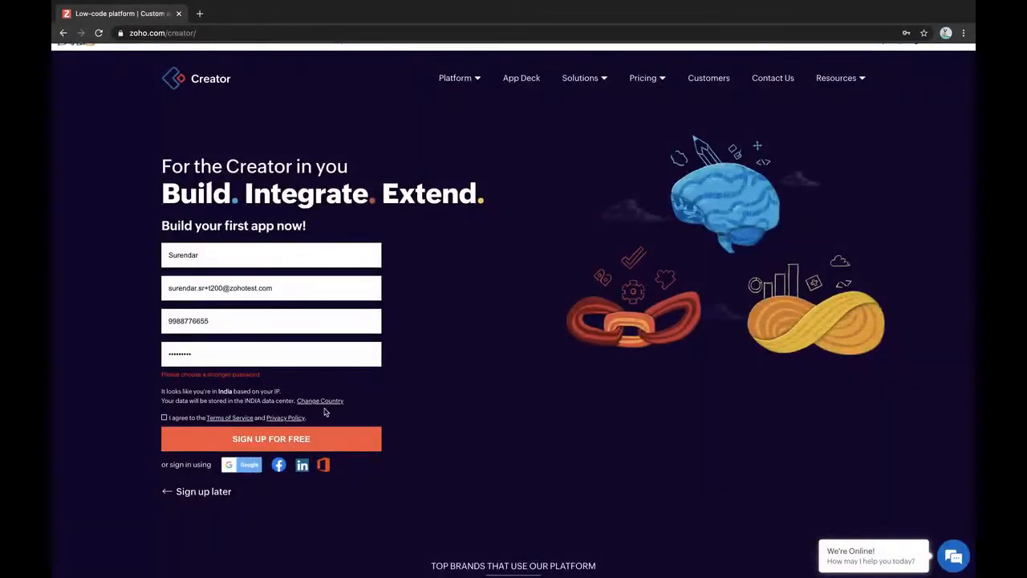
scroll(325, 409, up, 2)
scroll(325, 409, up, 3)
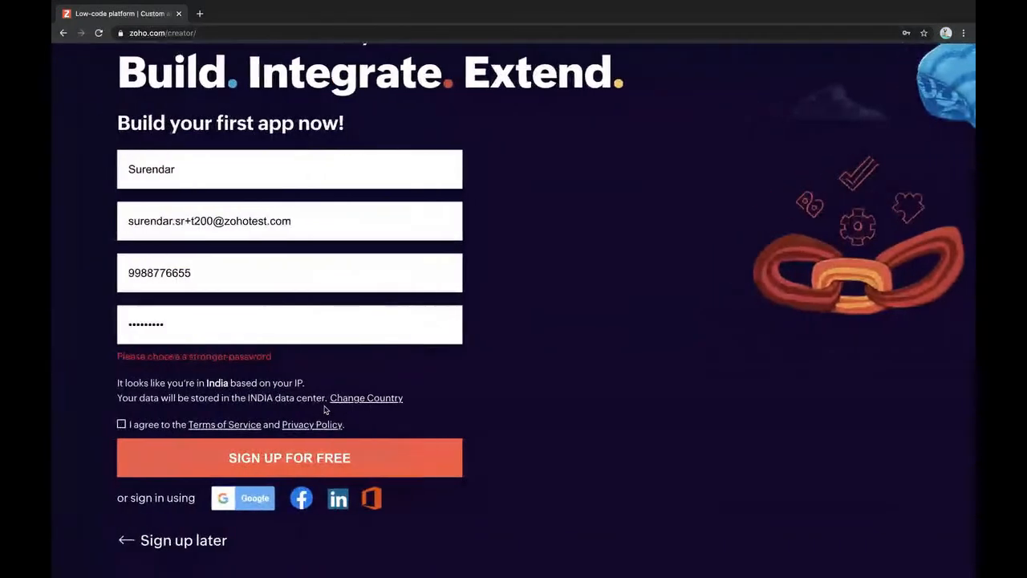
double_click(213, 329)
text(••••••)
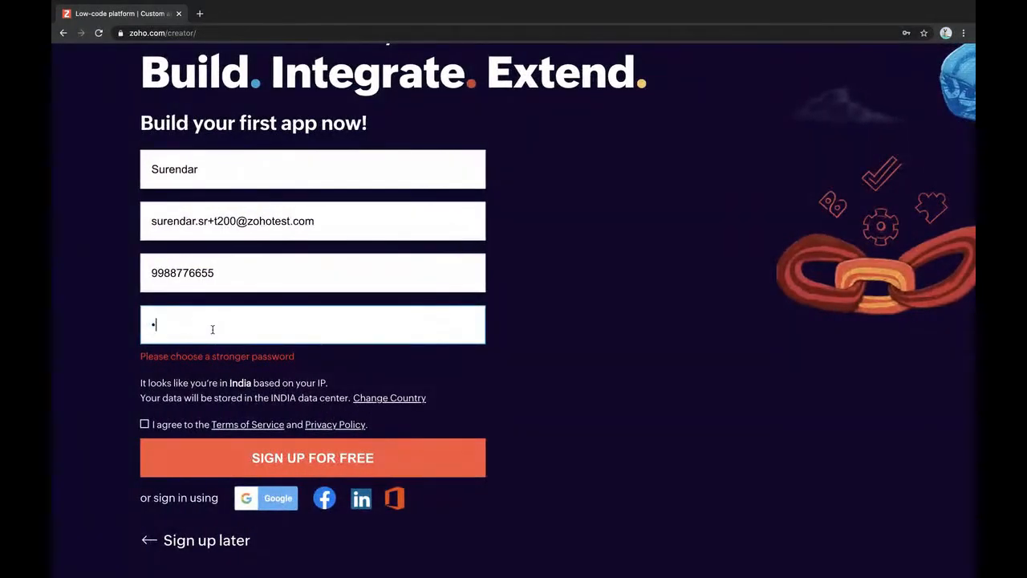
text(•••••)
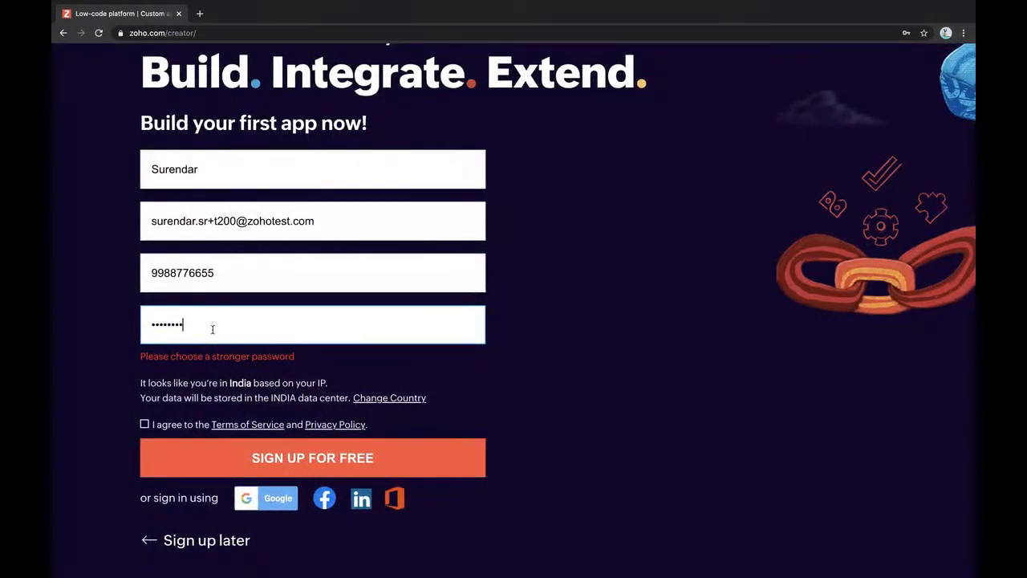
click(672, 319)
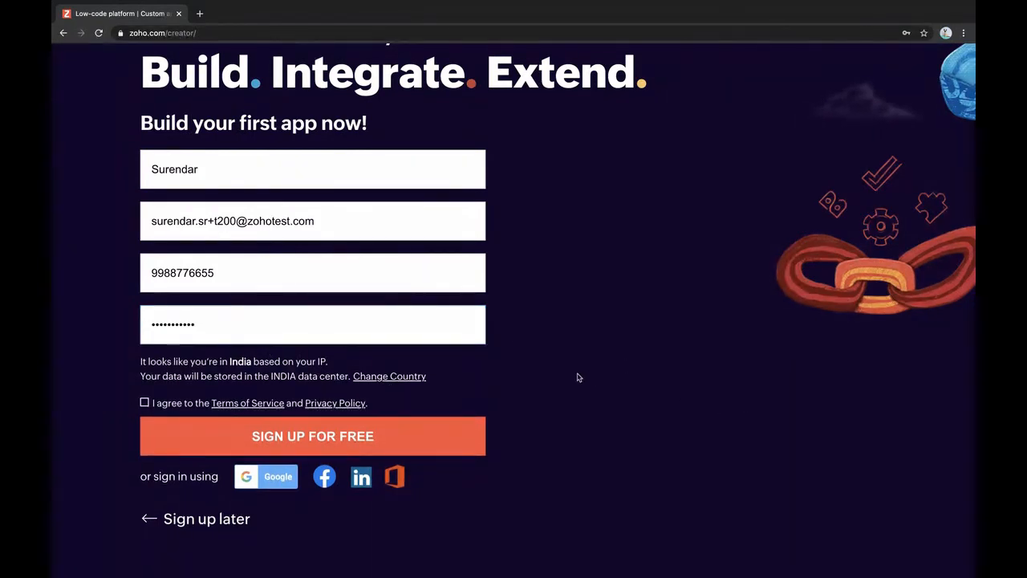
Confirm India as the data country, accept the terms and submit the free sign-up
click(405, 376)
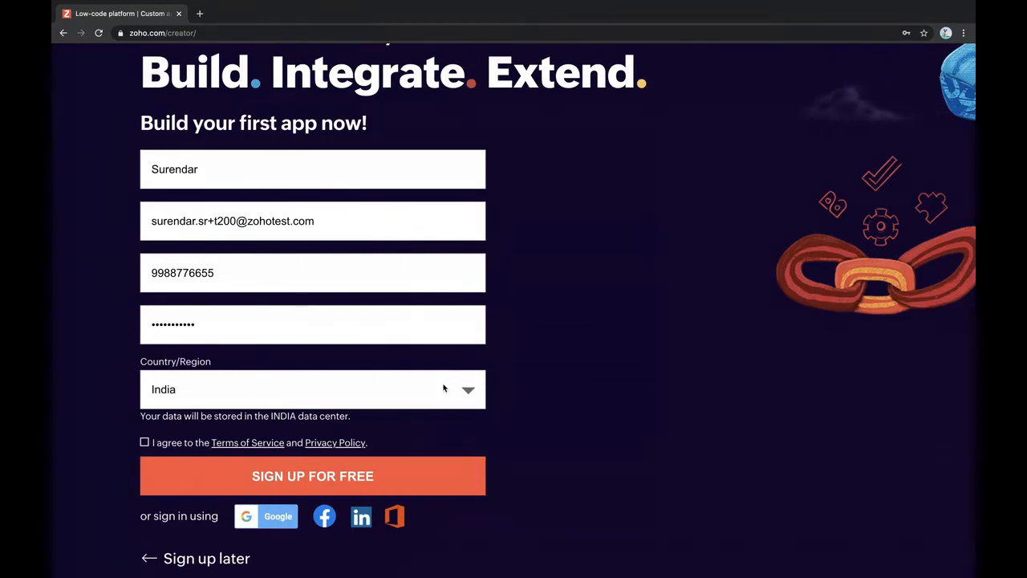
click(144, 442)
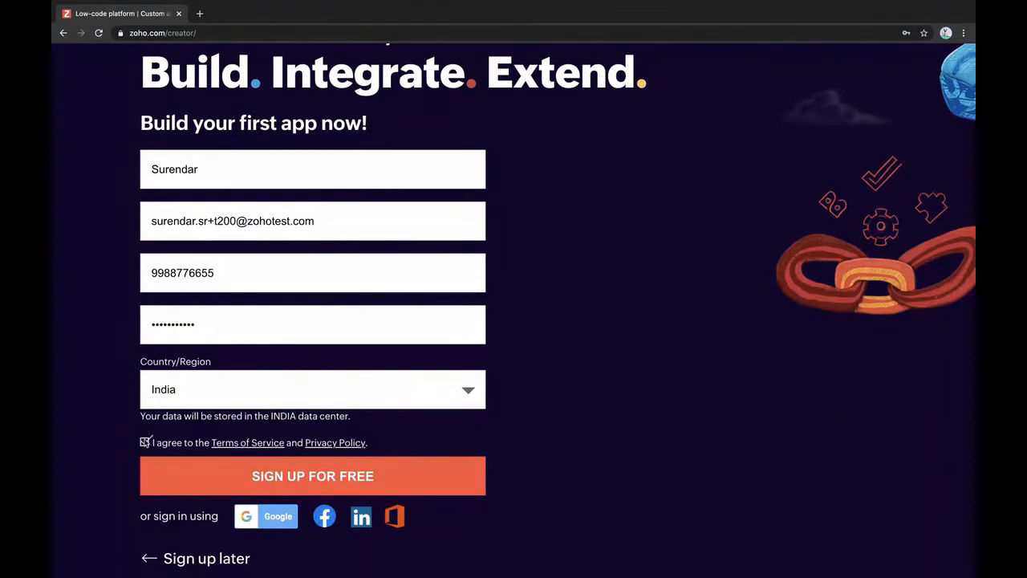
click(354, 482)
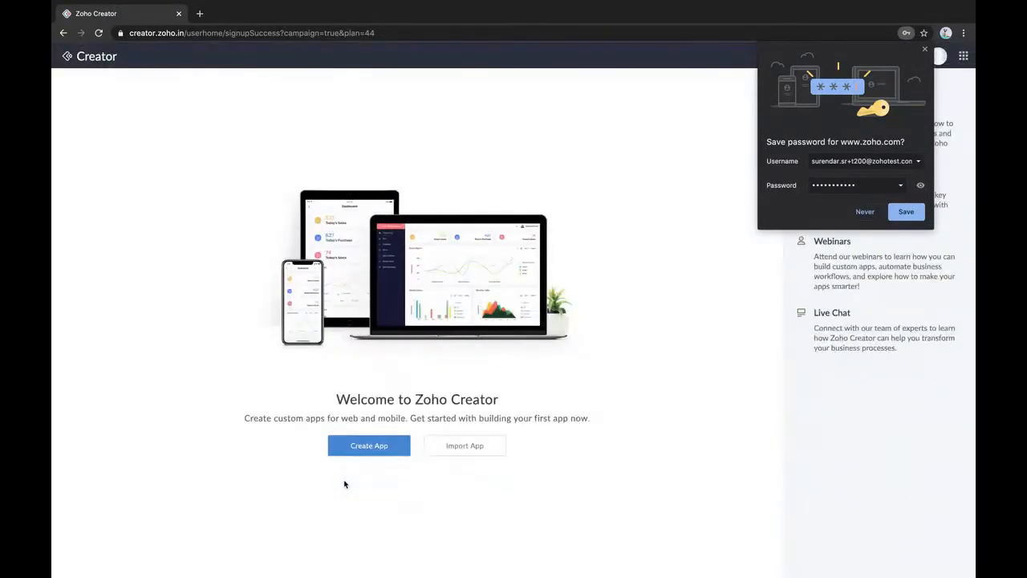
Decline Chrome's password save and choose Create App on the welcome page
click(871, 215)
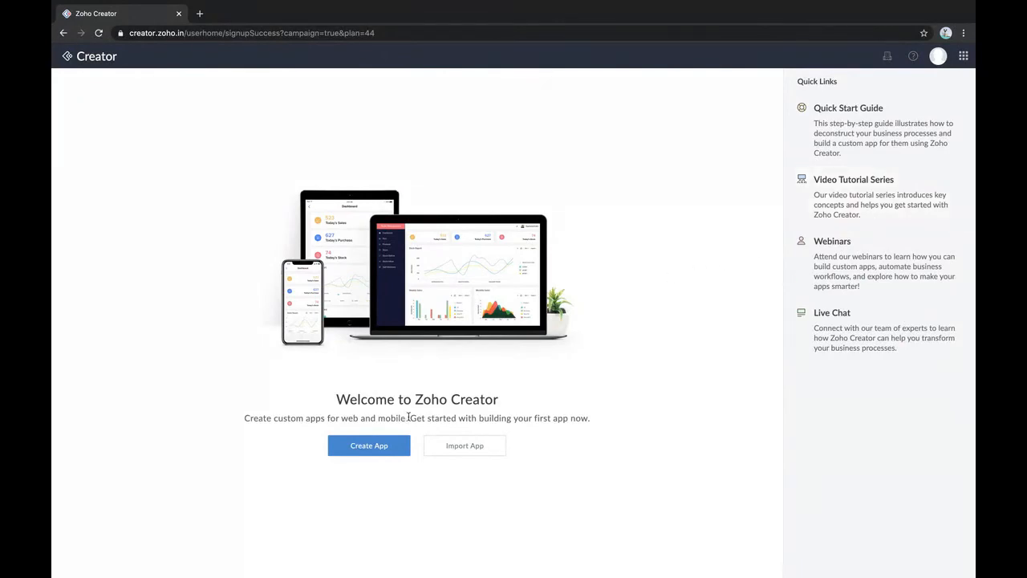
scroll(408, 417, up, 3)
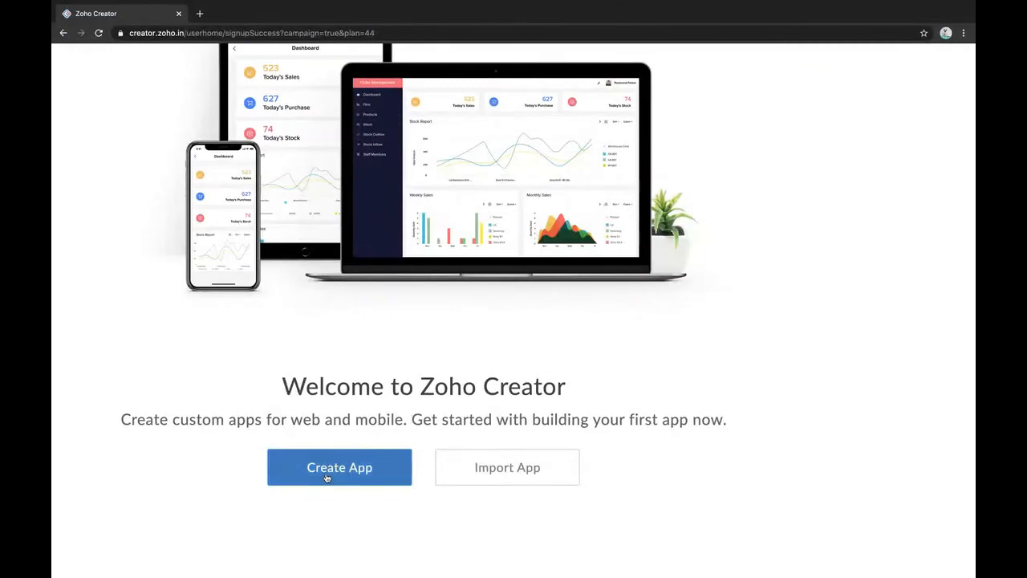
scroll(327, 478, down, 3)
click(375, 448)
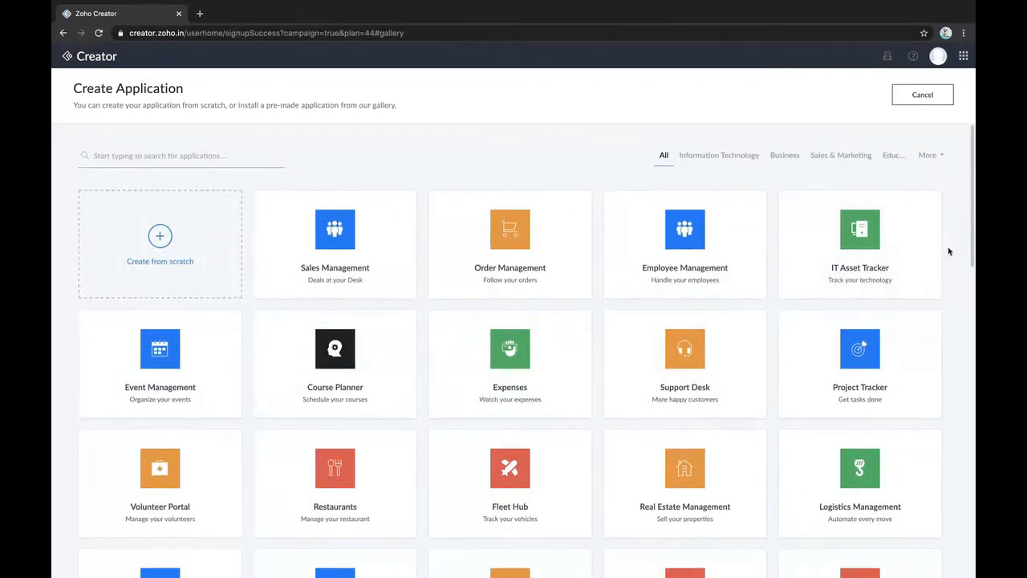
scroll(949, 248, down, 10)
scroll(949, 252, up, 10)
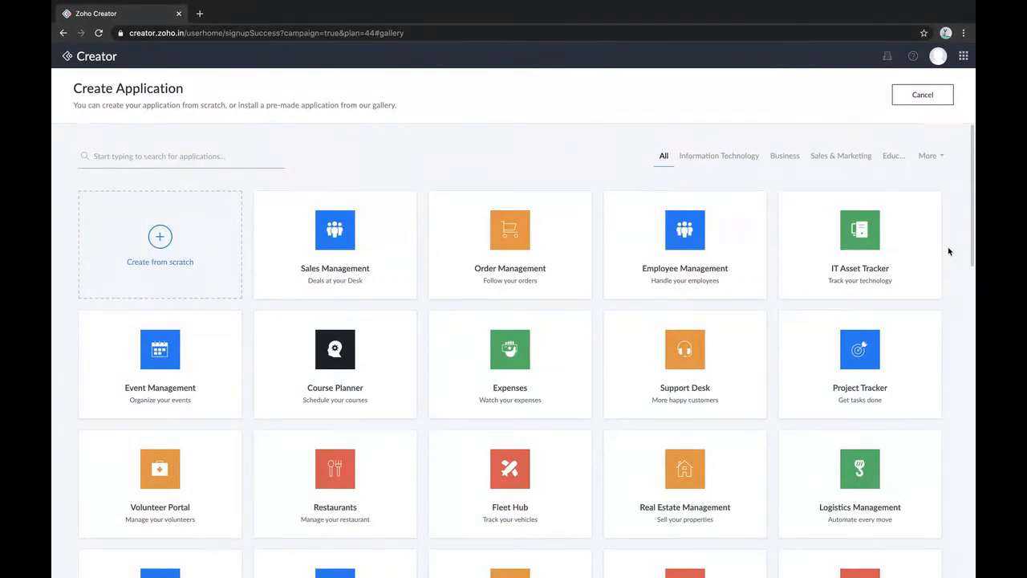
Open the Sales Management tile's details and install that application
click(348, 246)
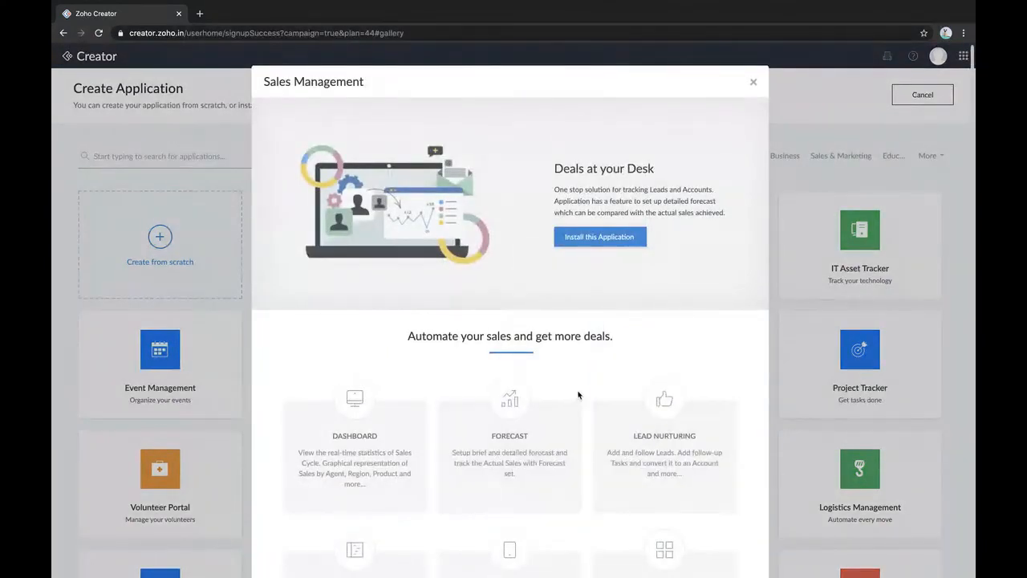
scroll(578, 395, down, 3)
scroll(577, 395, up, 3)
scroll(598, 232, down, 1)
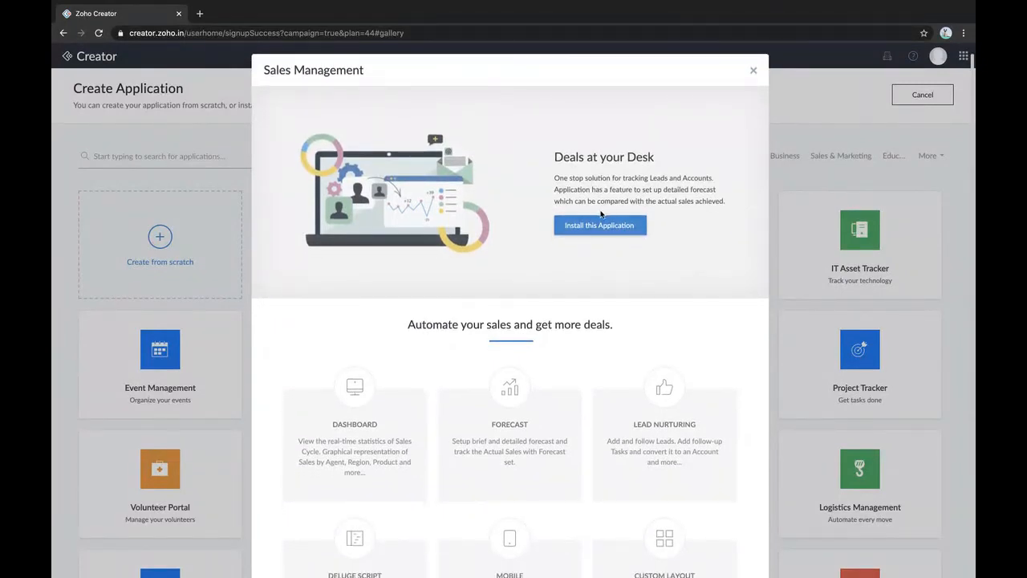
click(601, 225)
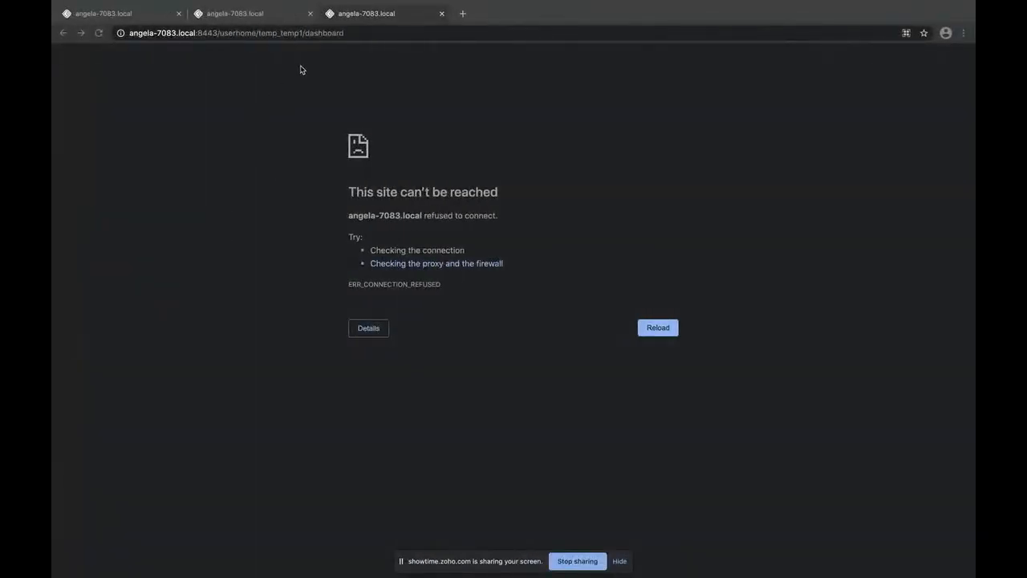
Close the Chrome error window and review the answered and unanswered audience questions
mouse_move(122, 4)
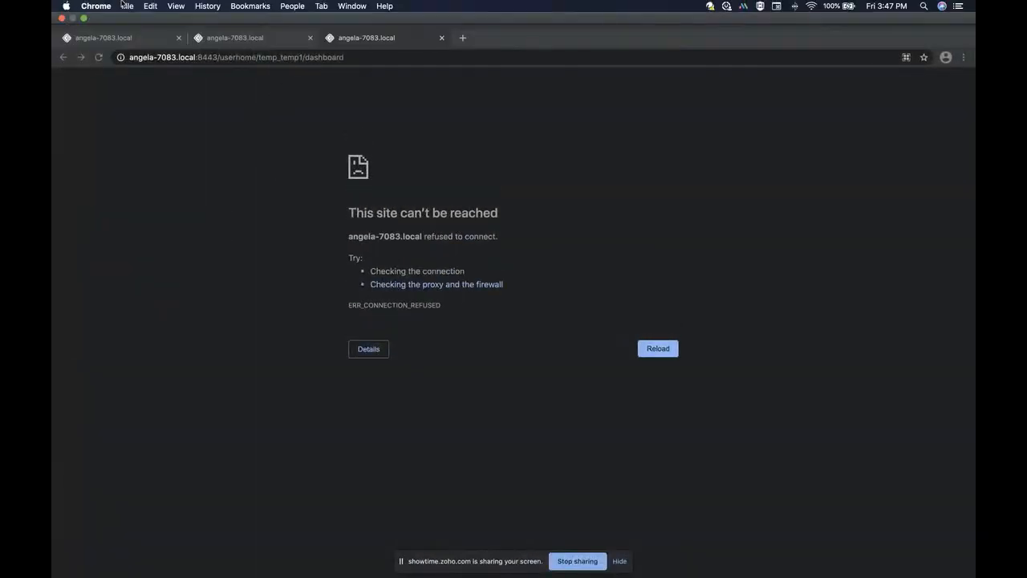
click(62, 18)
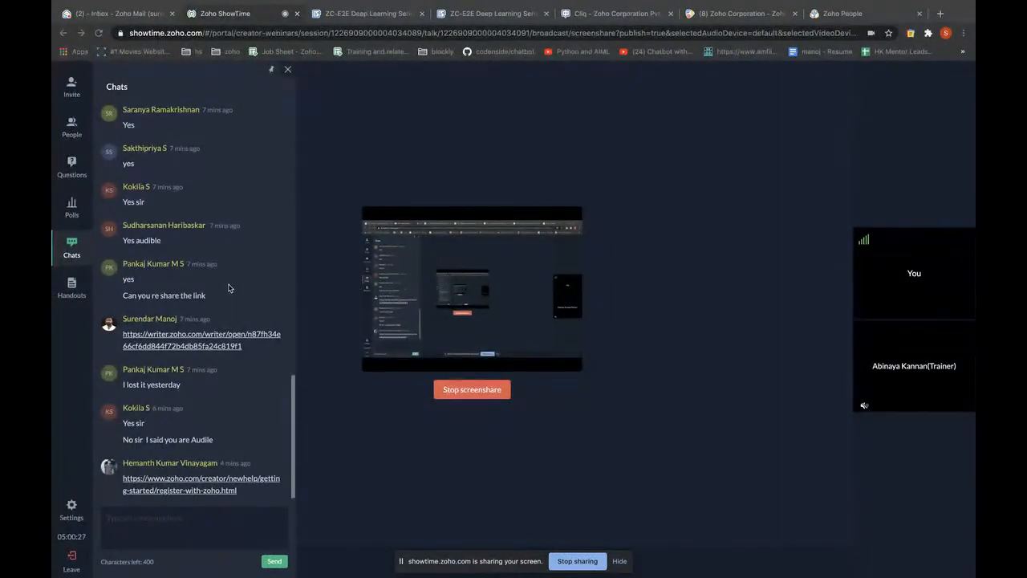
click(71, 164)
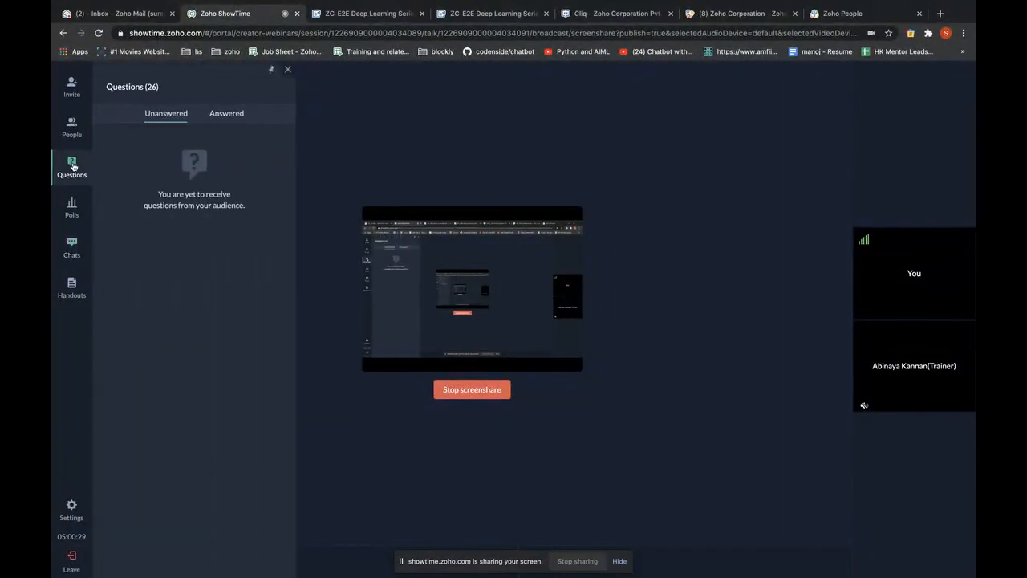
click(230, 114)
scroll(186, 228, down, 5)
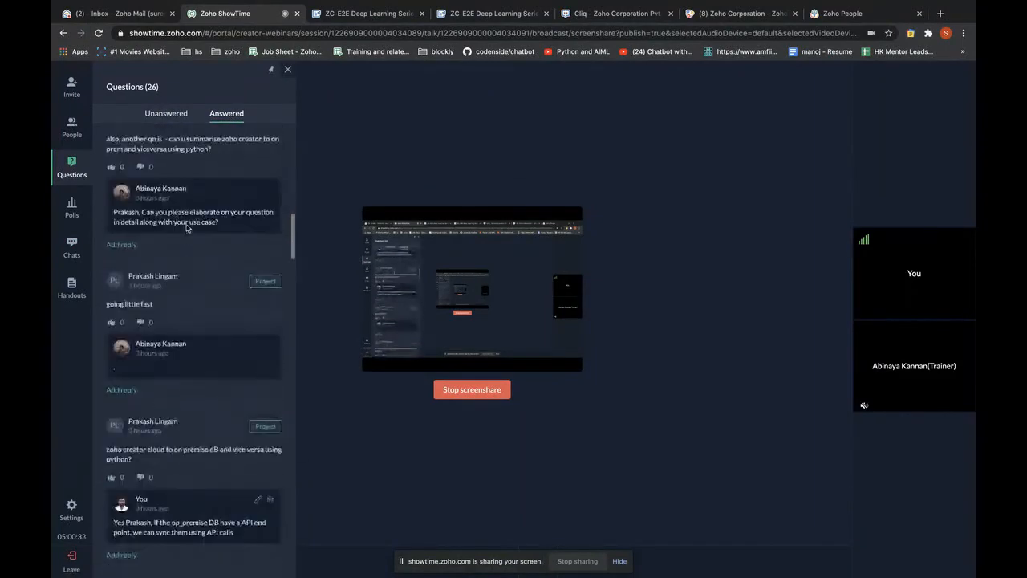
scroll(186, 228, down, 15)
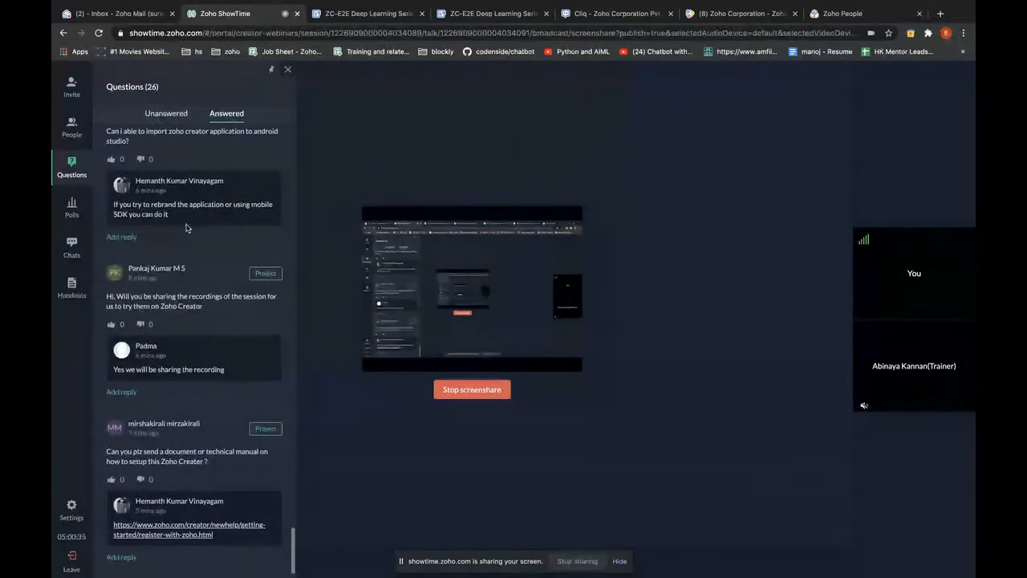
click(166, 115)
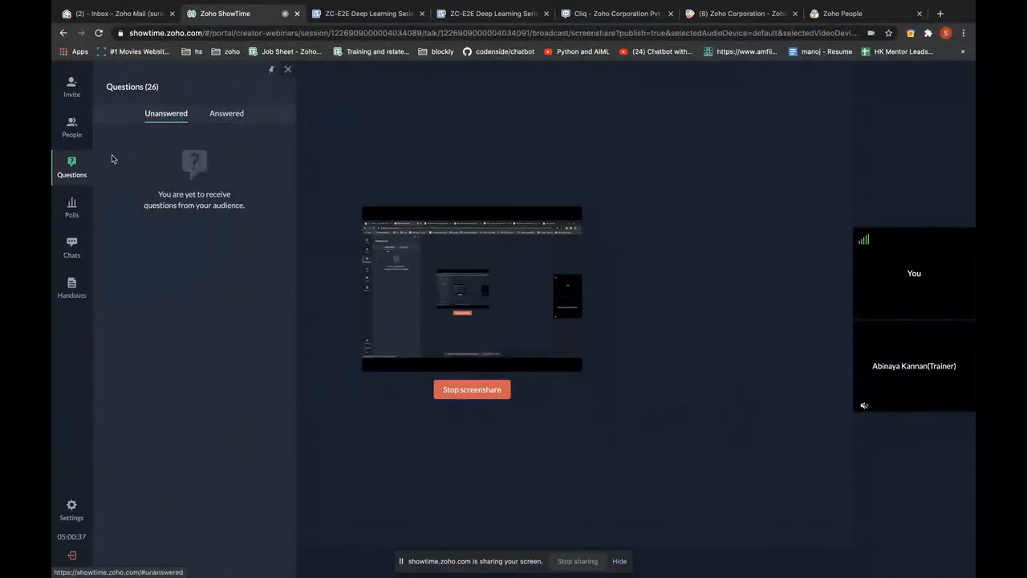
Show the chats, glance at the Exercise 1 hands-on document, and return to ShowTime
click(77, 256)
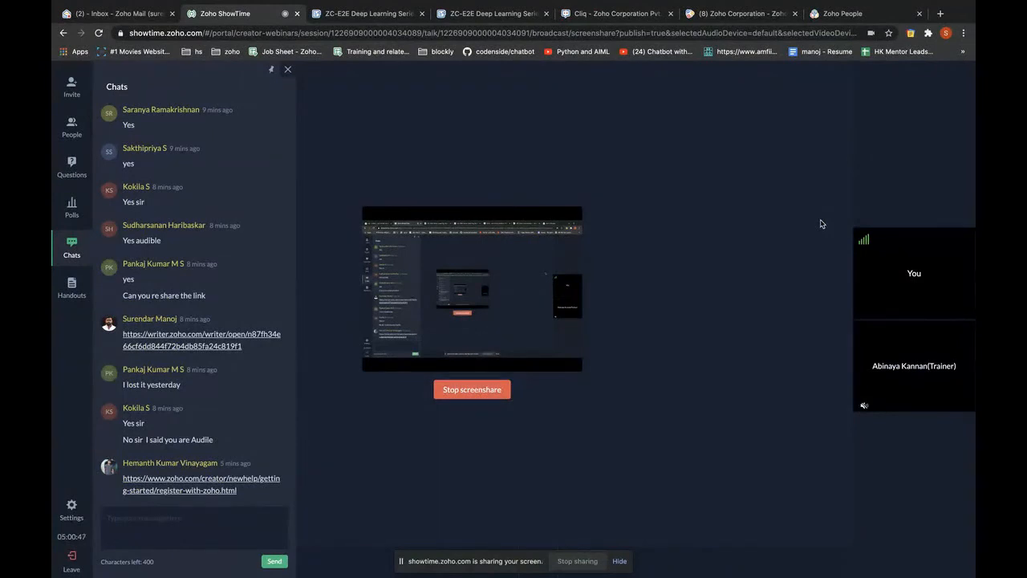
click(358, 14)
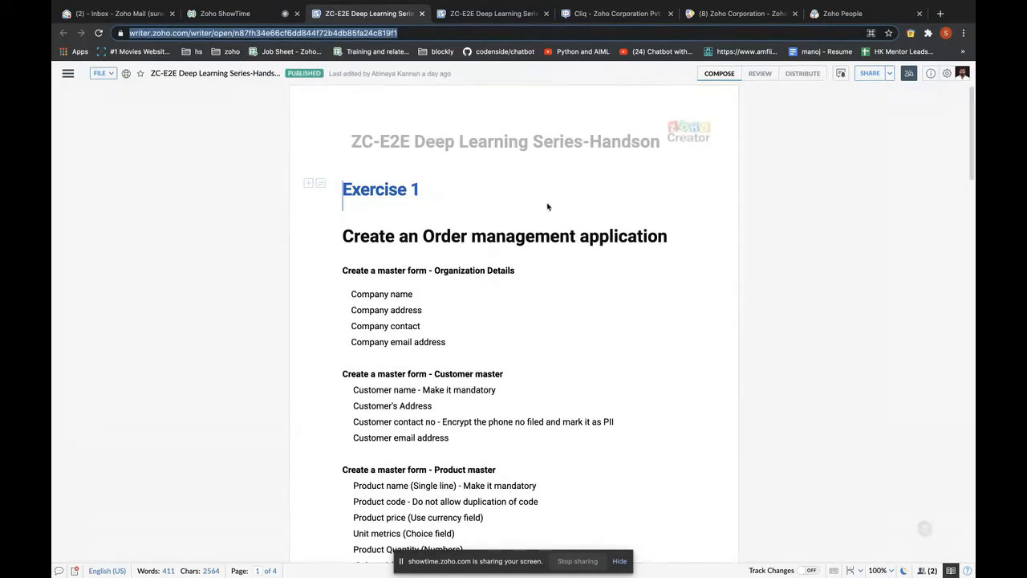
click(203, 15)
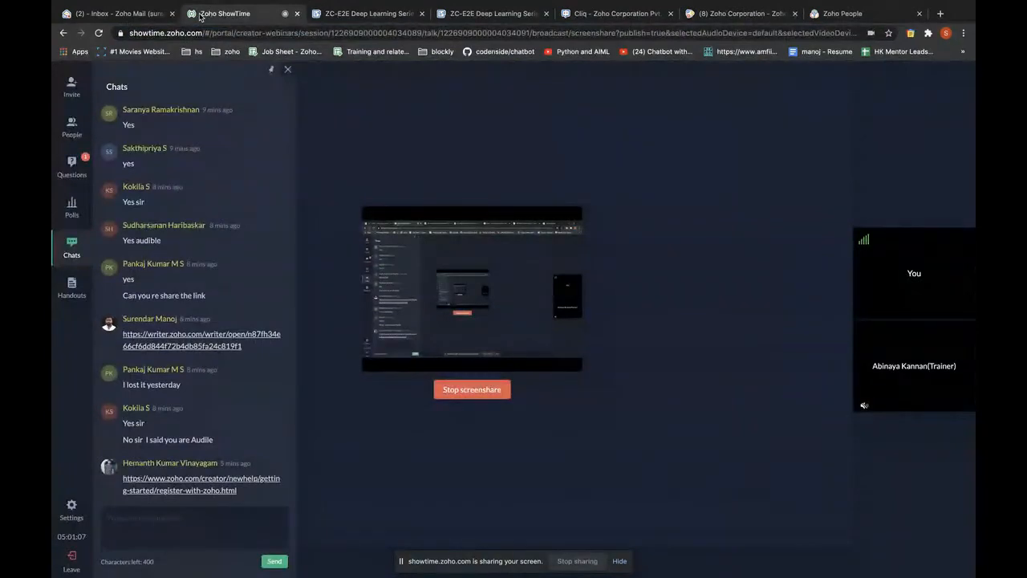
Show the Questions list of 27, hide the sharing notice, and reopen the panel
click(73, 164)
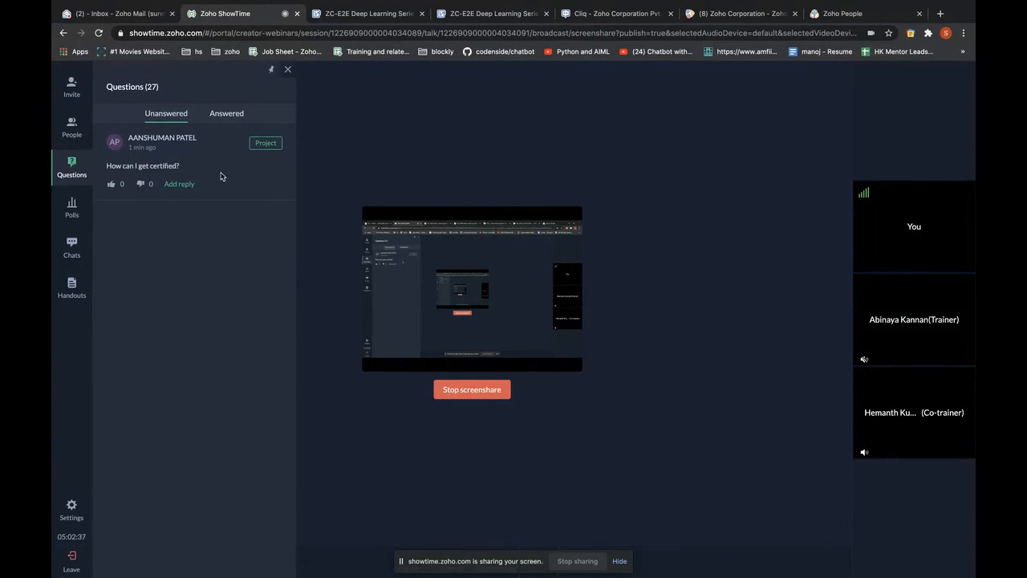
click(619, 560)
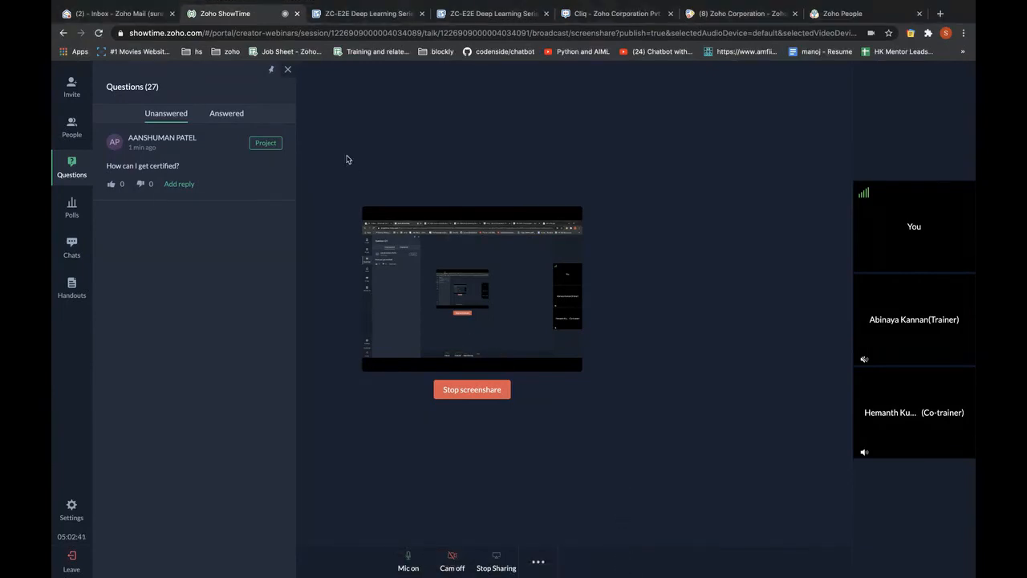
click(289, 70)
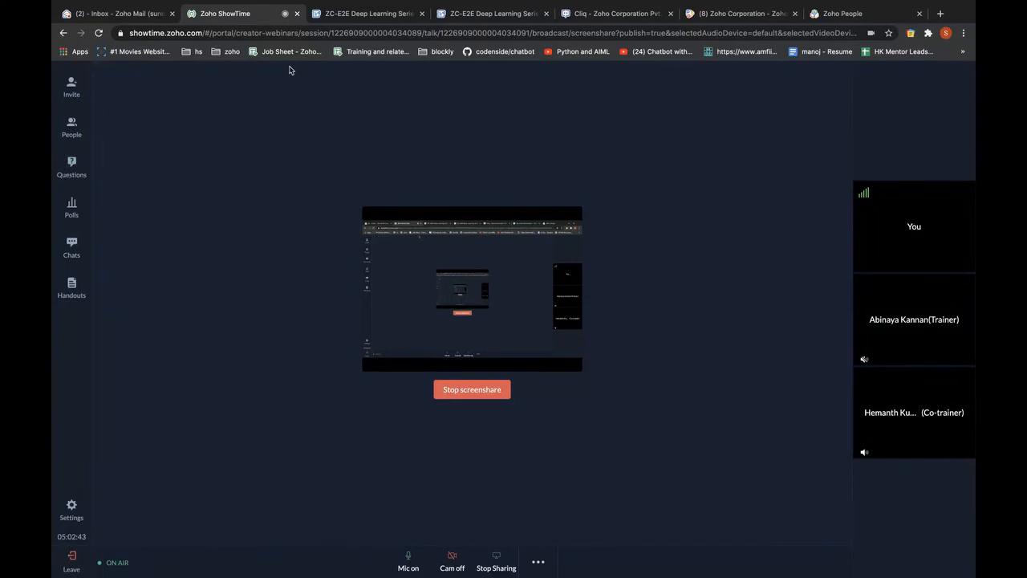
click(69, 165)
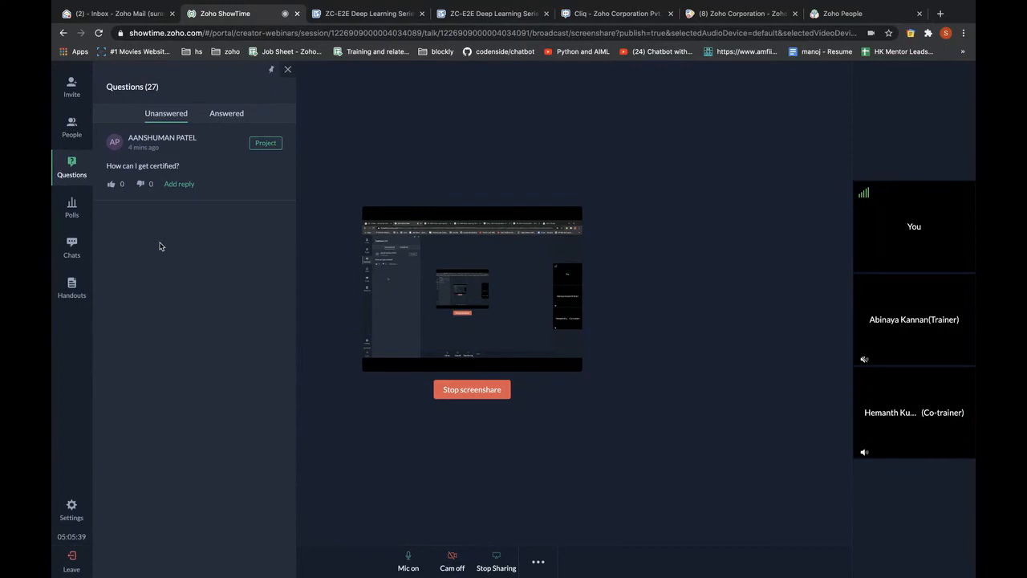
Scroll through the attendee list, opening and dismissing one attendee's options
click(71, 126)
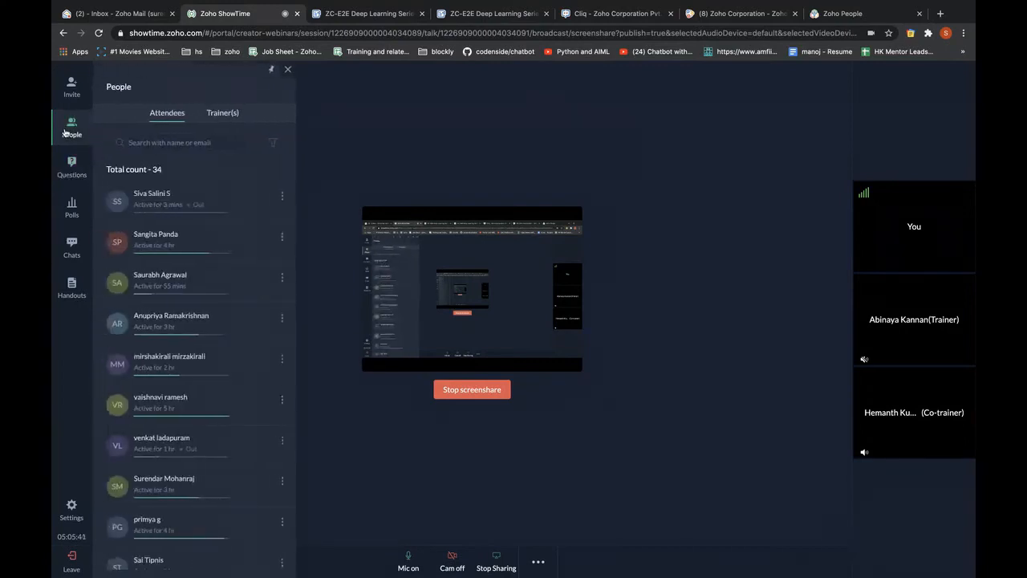
click(280, 197)
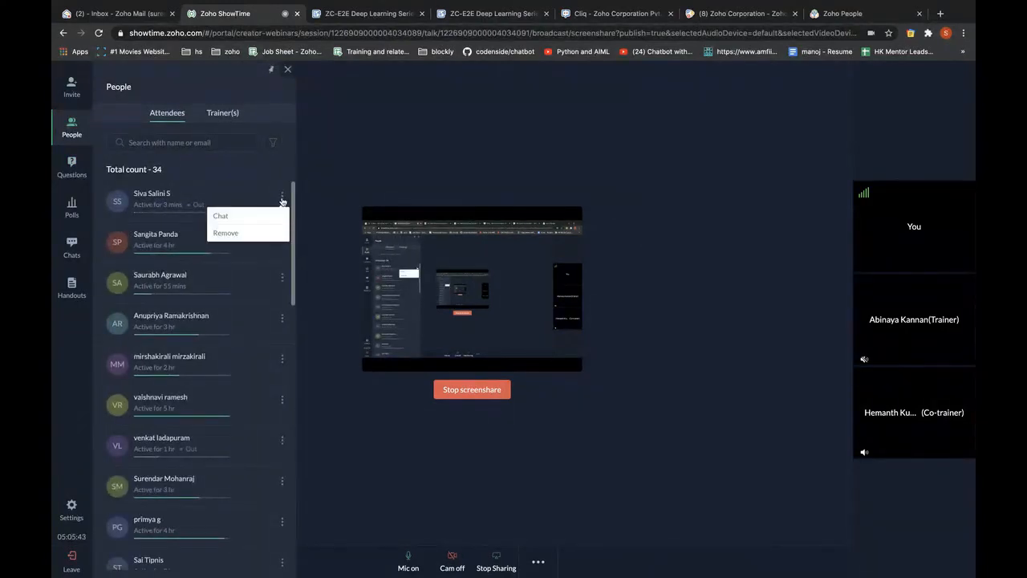
click(263, 167)
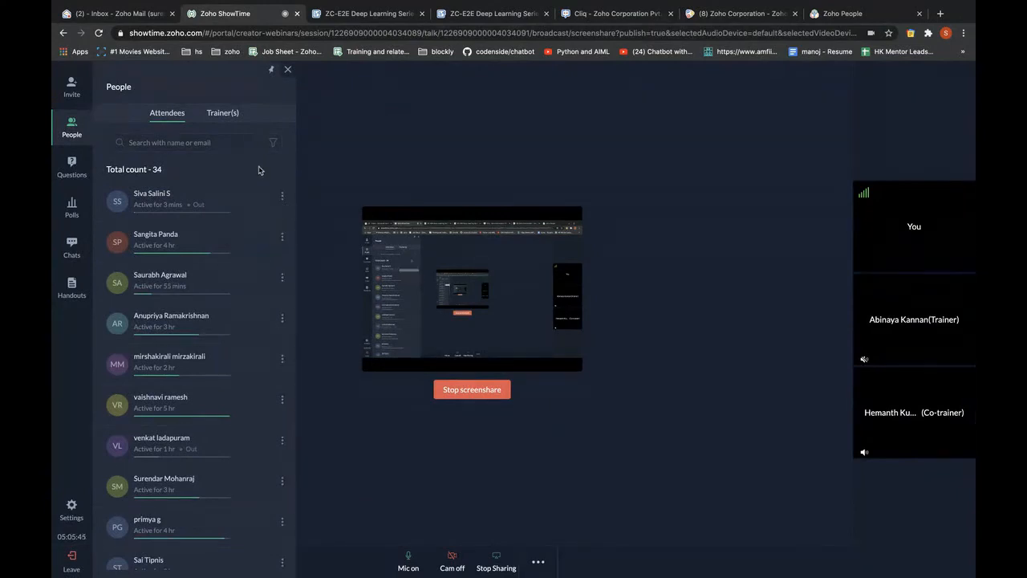
scroll(245, 262, down, 10)
scroll(276, 367, up, 10)
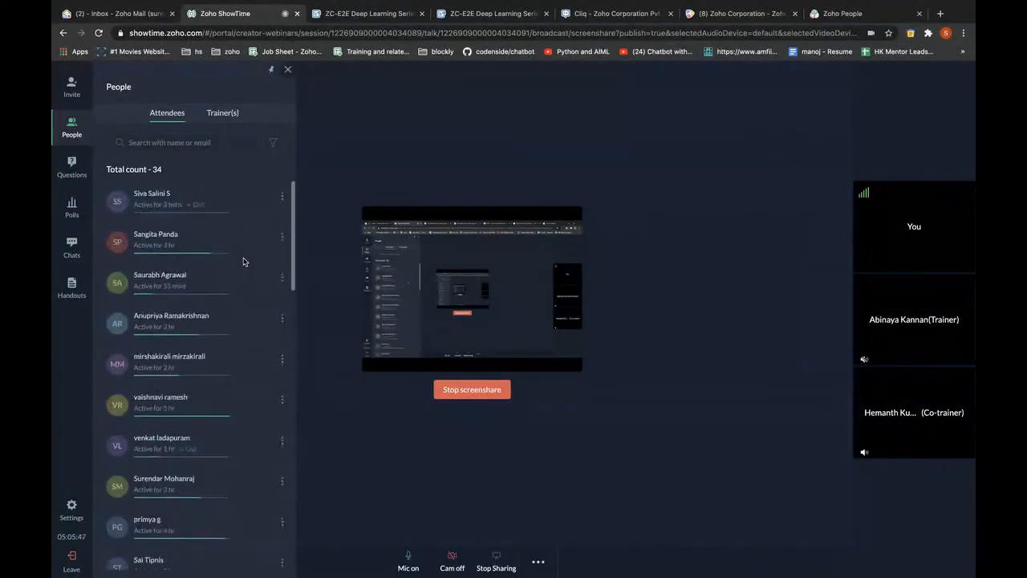
Check the audio and video settings, then return to the three unanswered audience questions
click(70, 512)
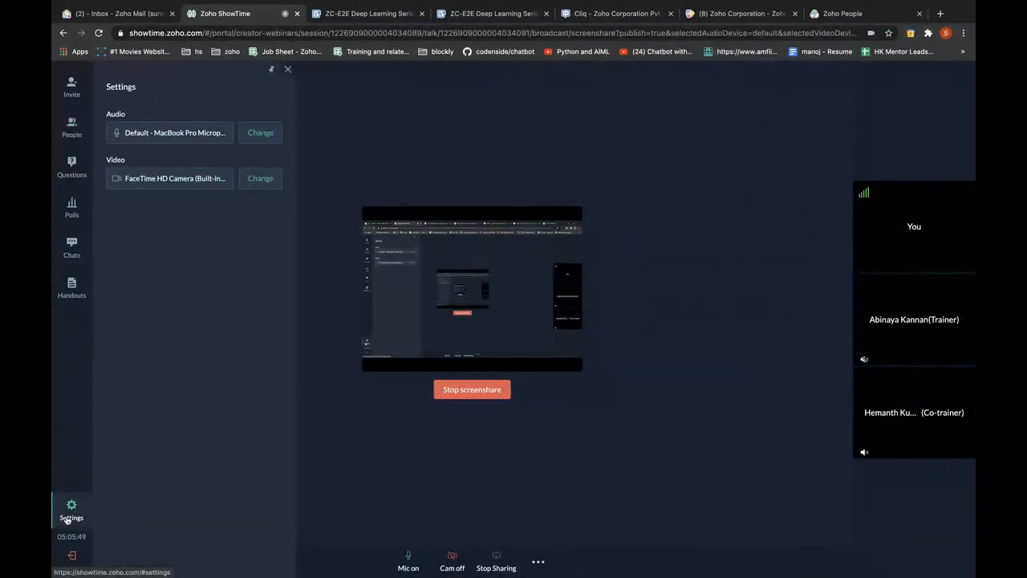
click(68, 517)
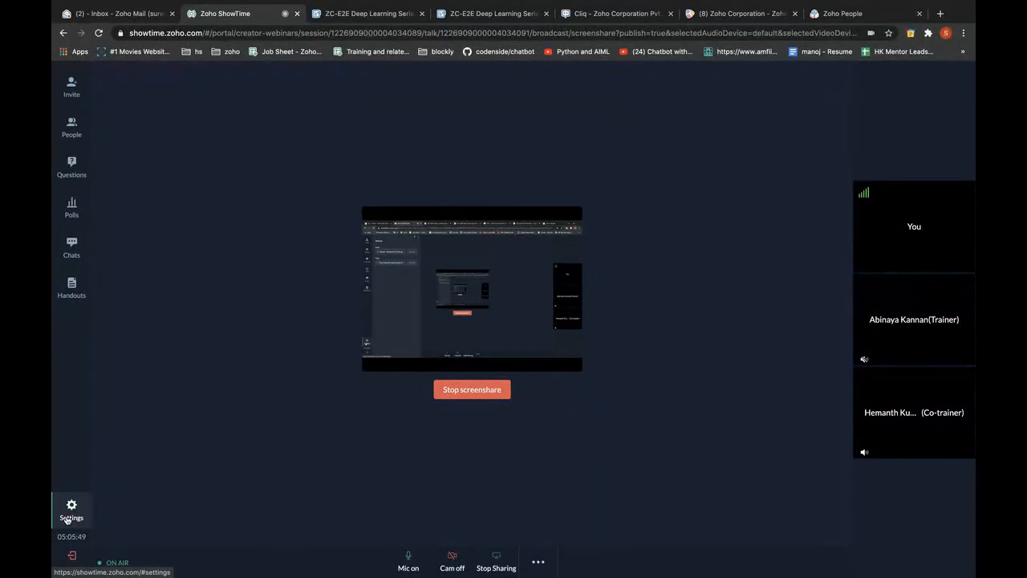
click(74, 133)
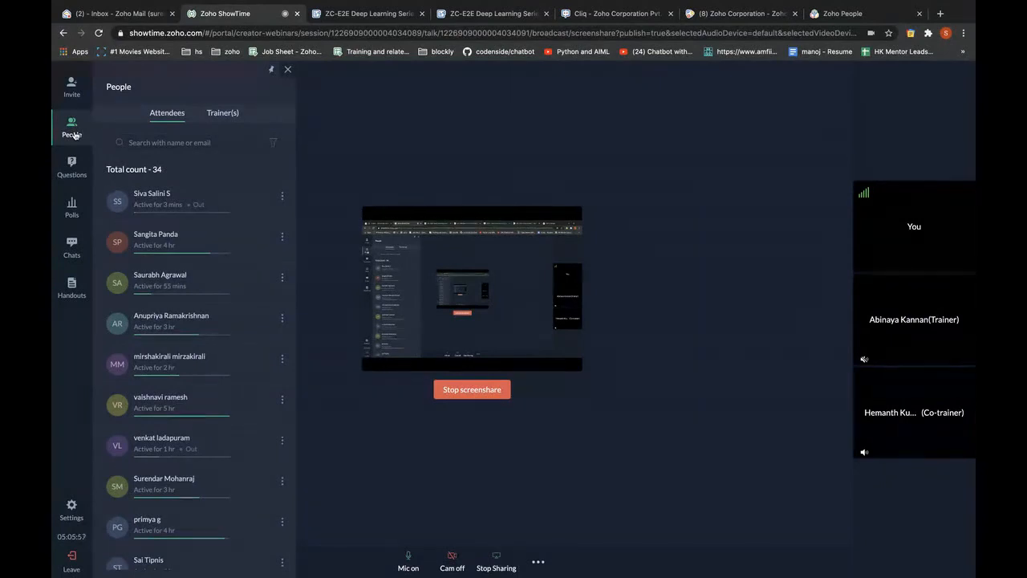
click(71, 162)
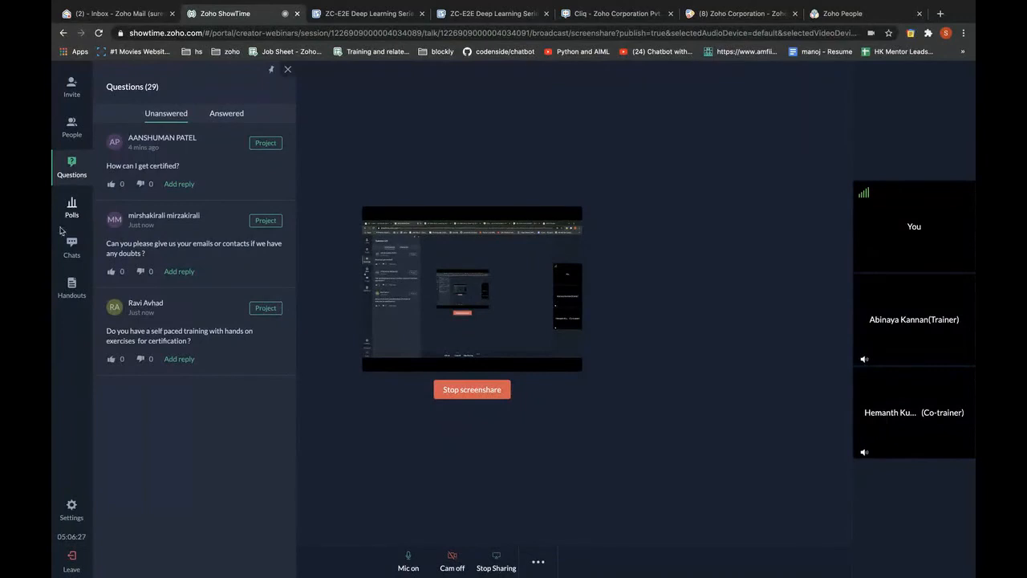
Glance at chats and attendees, mute the microphone, and return to the empty questions list
click(68, 252)
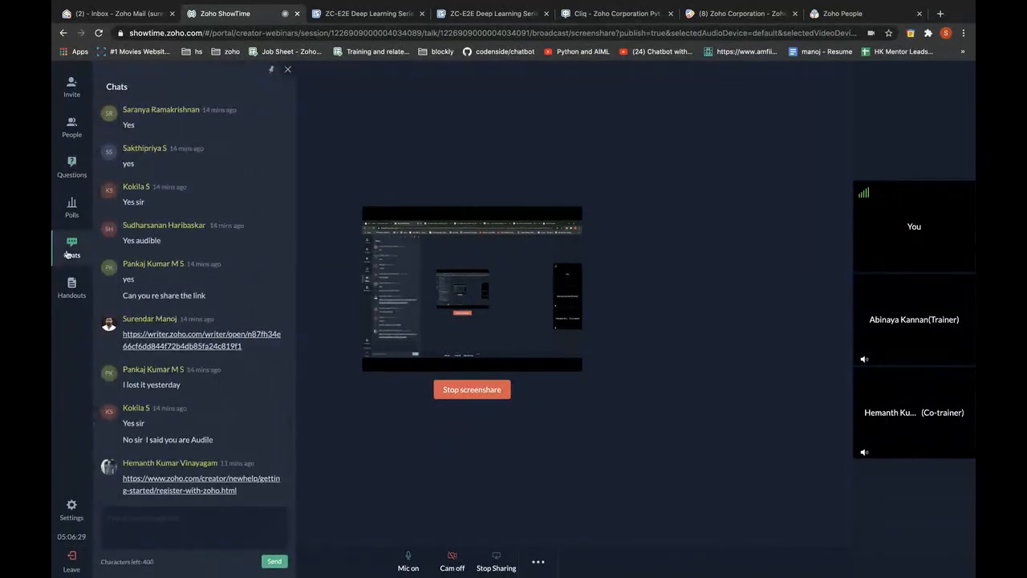
click(72, 164)
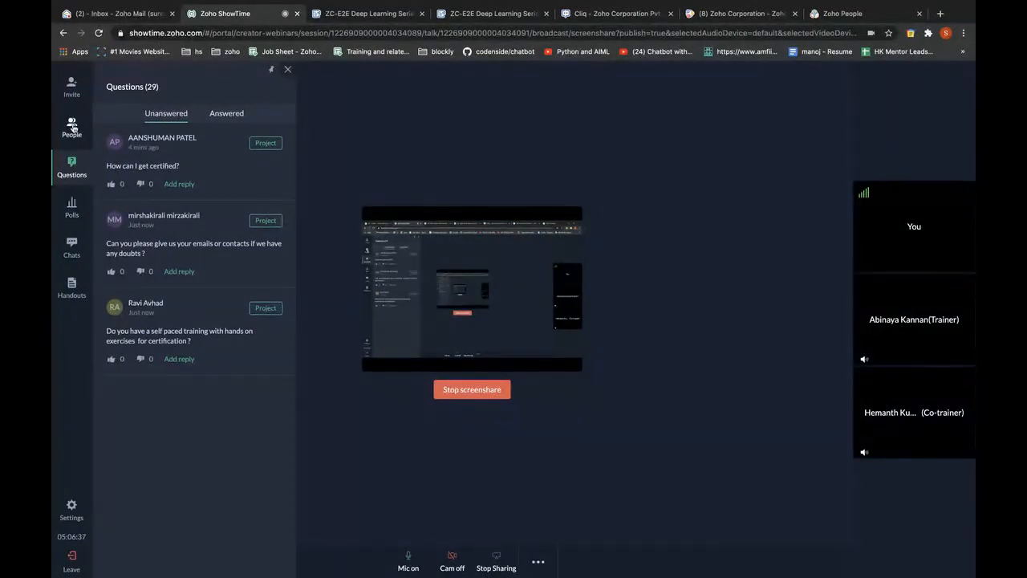
click(71, 127)
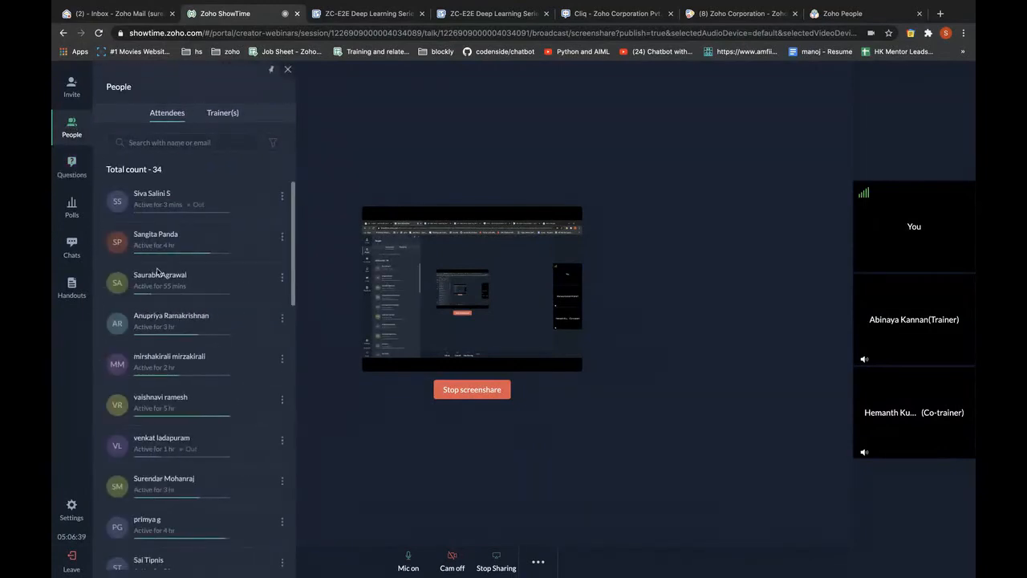
scroll(158, 273, down, 15)
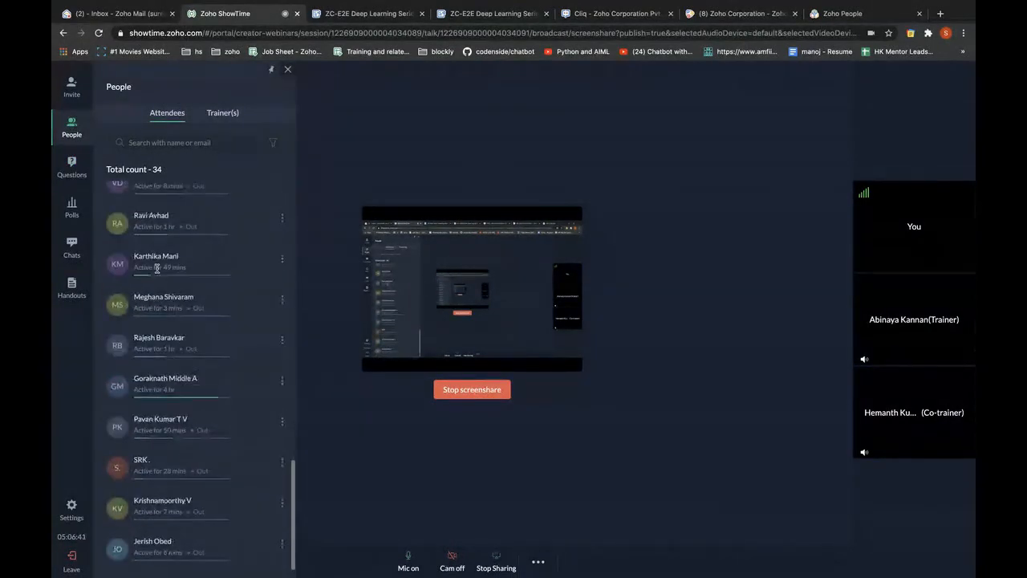
scroll(157, 270, up, 10)
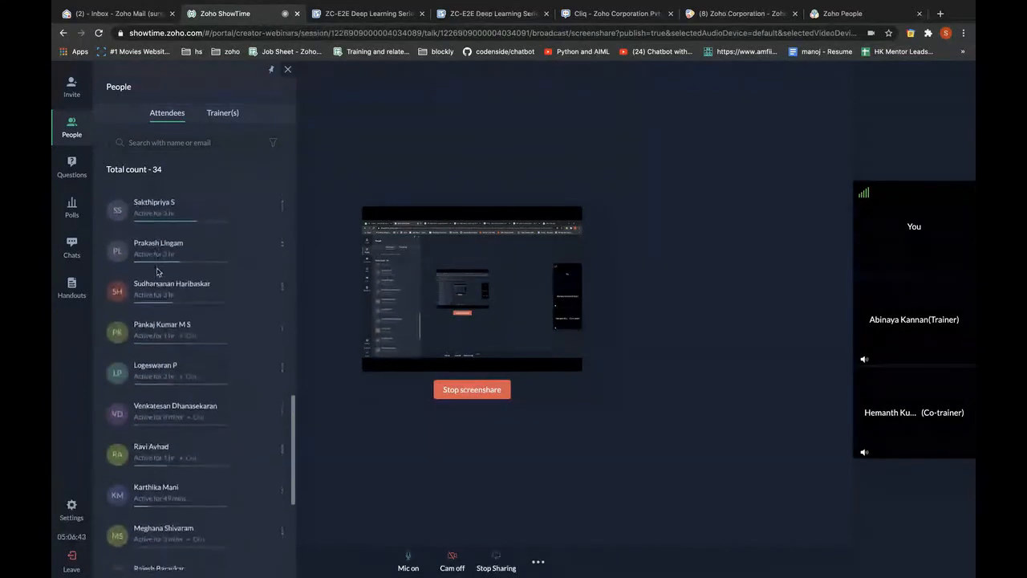
scroll(157, 273, down, 5)
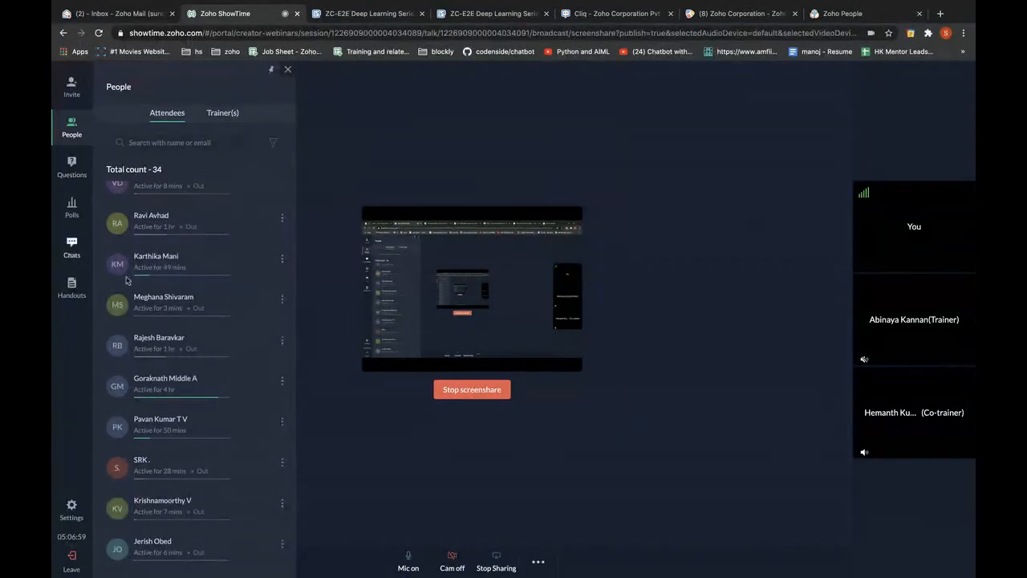
click(408, 565)
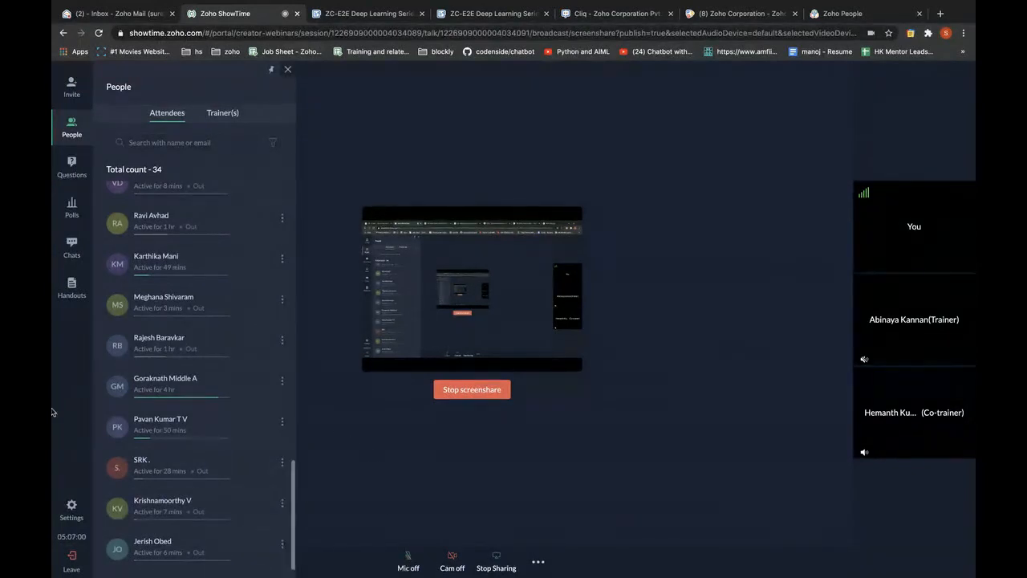
click(66, 184)
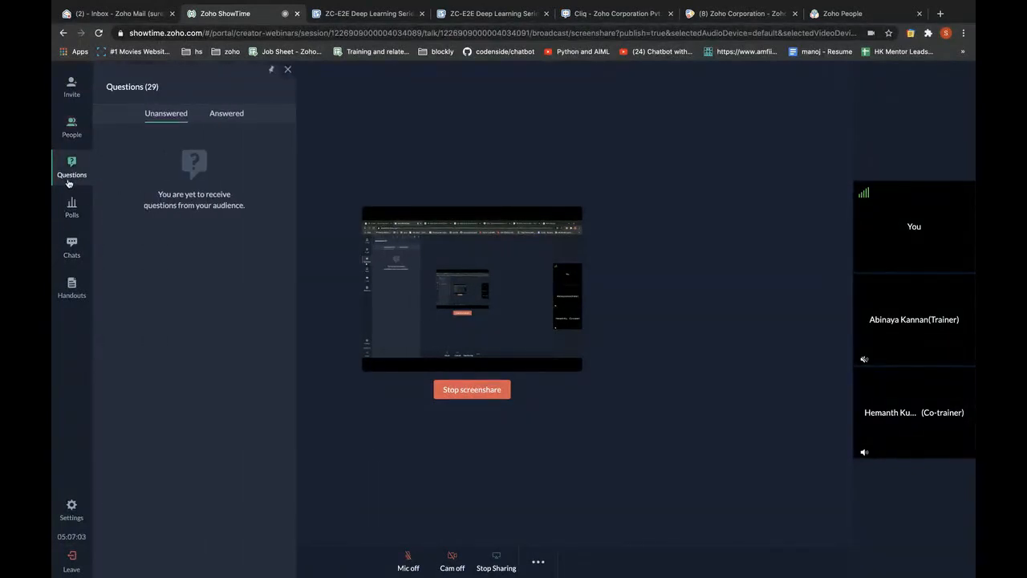
Check answered questions, scroll the 34 attendees, and view the unread chat about session recordings
click(228, 113)
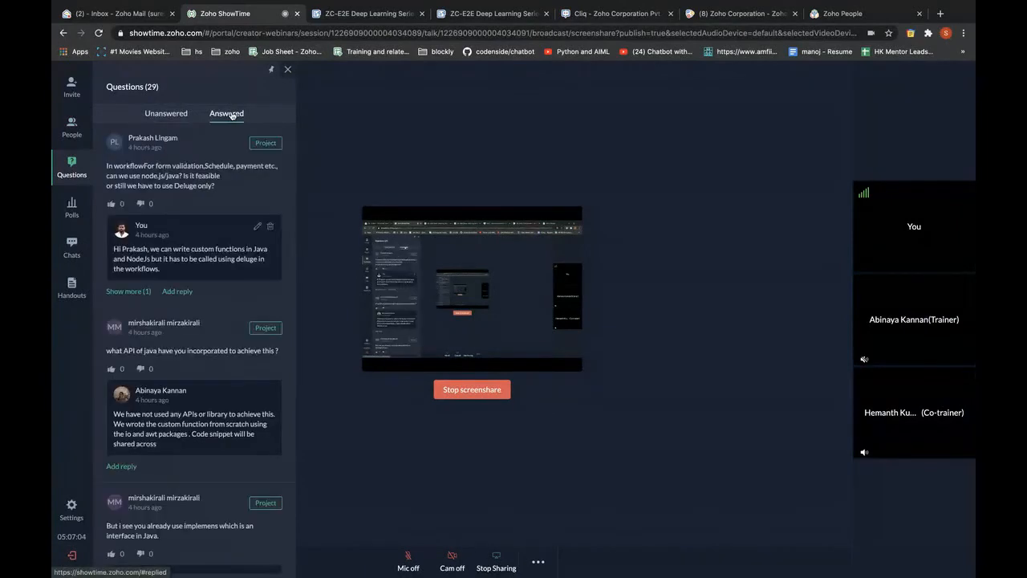
click(166, 113)
click(72, 129)
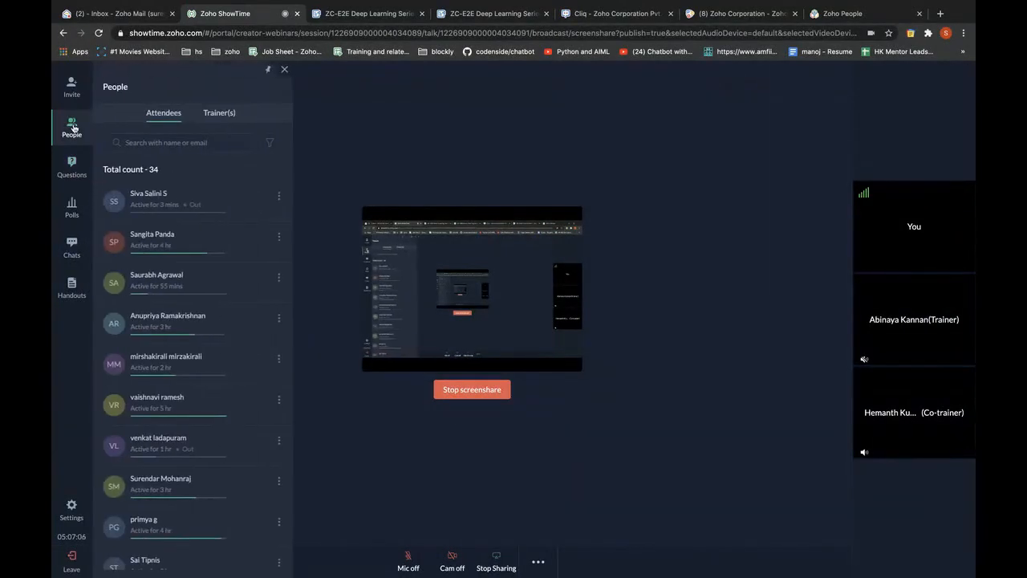
scroll(206, 310, down, 7)
scroll(206, 309, up, 8)
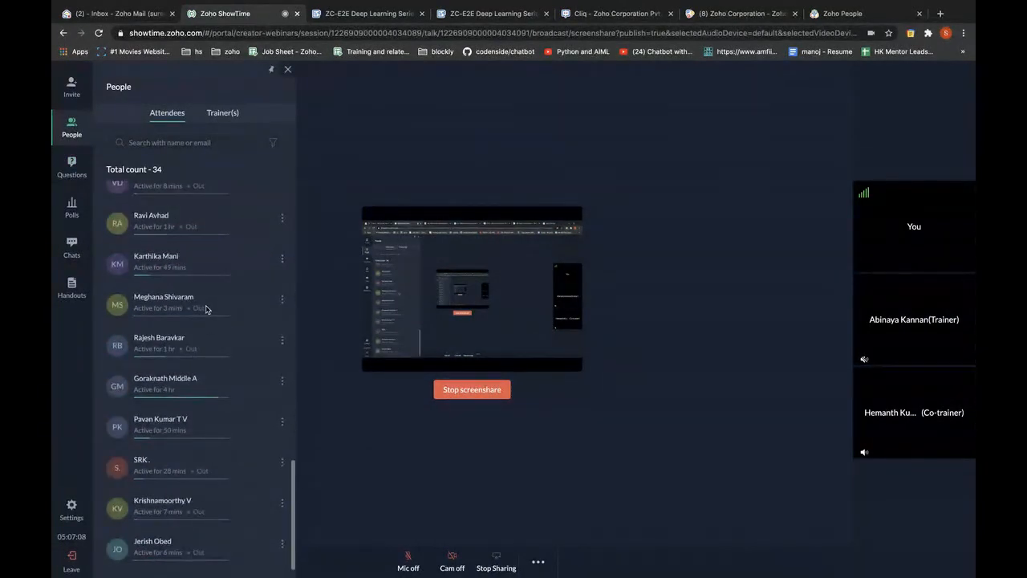
scroll(206, 310, down, 10)
scroll(206, 309, up, 4)
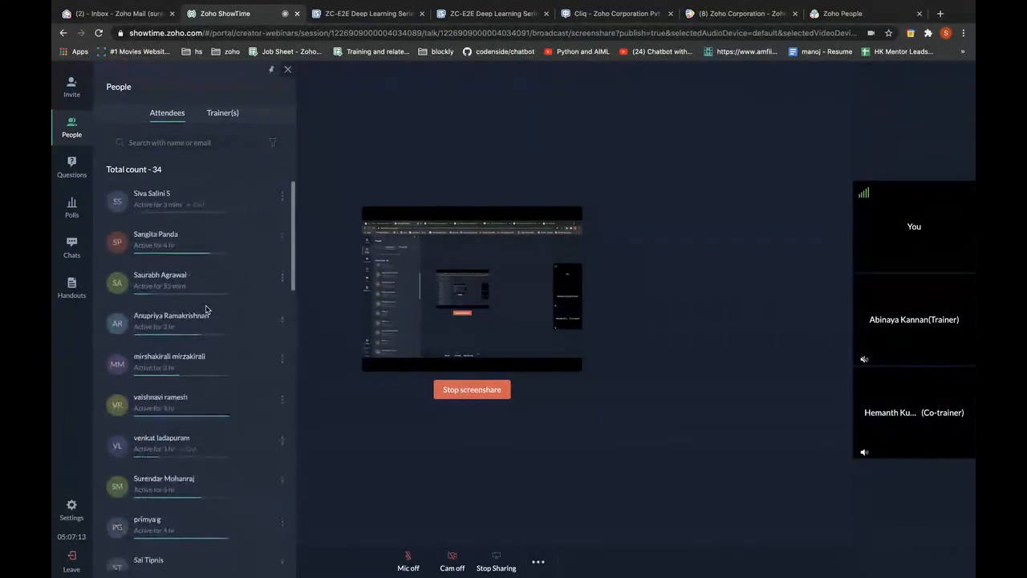
scroll(206, 310, down, 5)
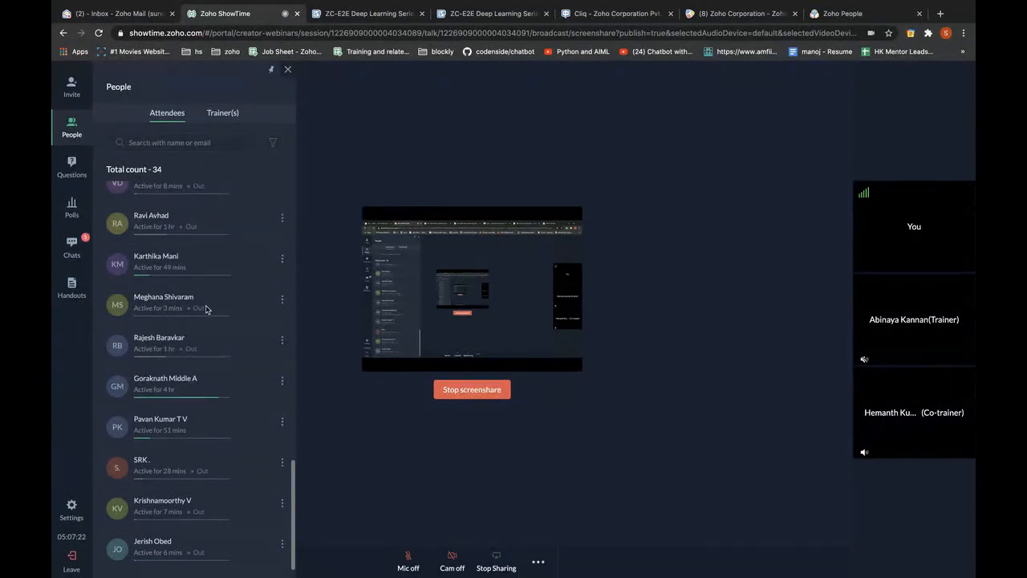
click(71, 244)
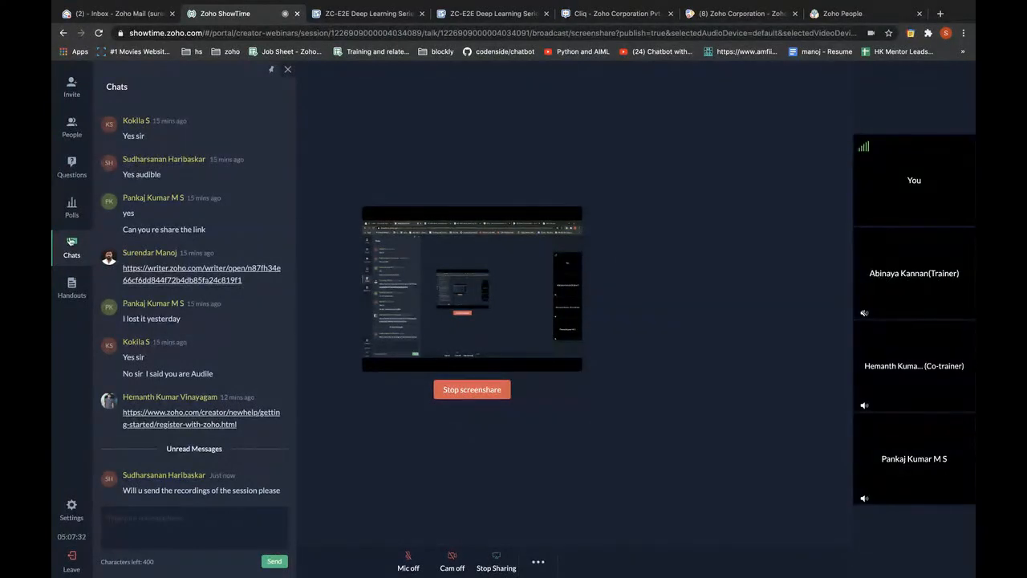
Check the empty questions list, chats, and attendee list, then collapse the side panel
click(71, 170)
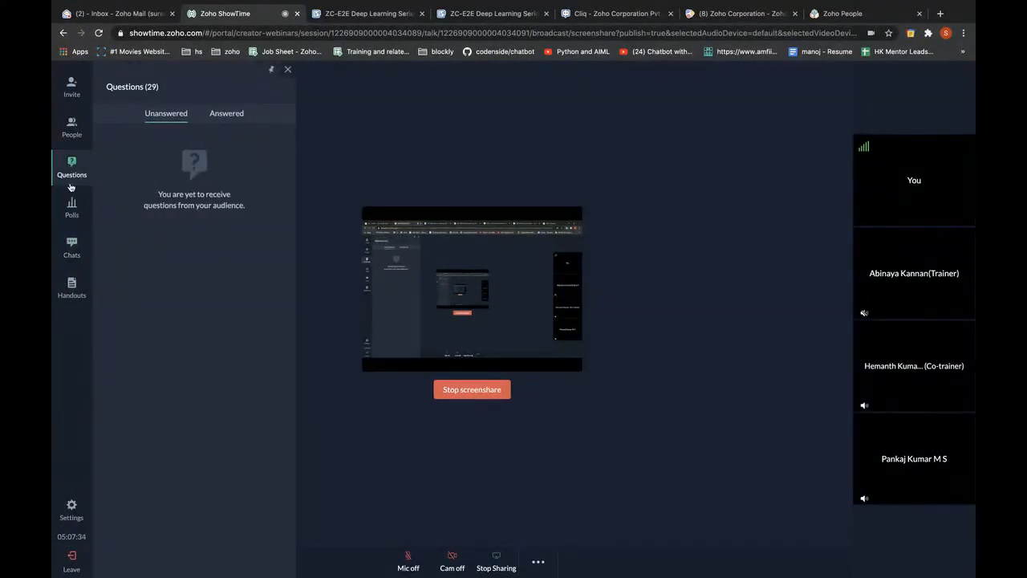
click(66, 249)
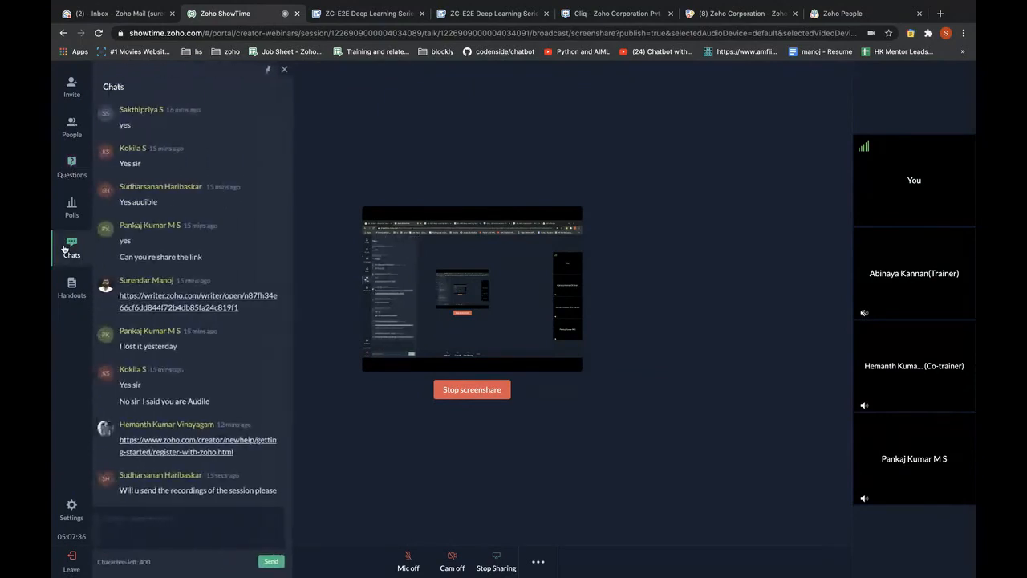
click(71, 143)
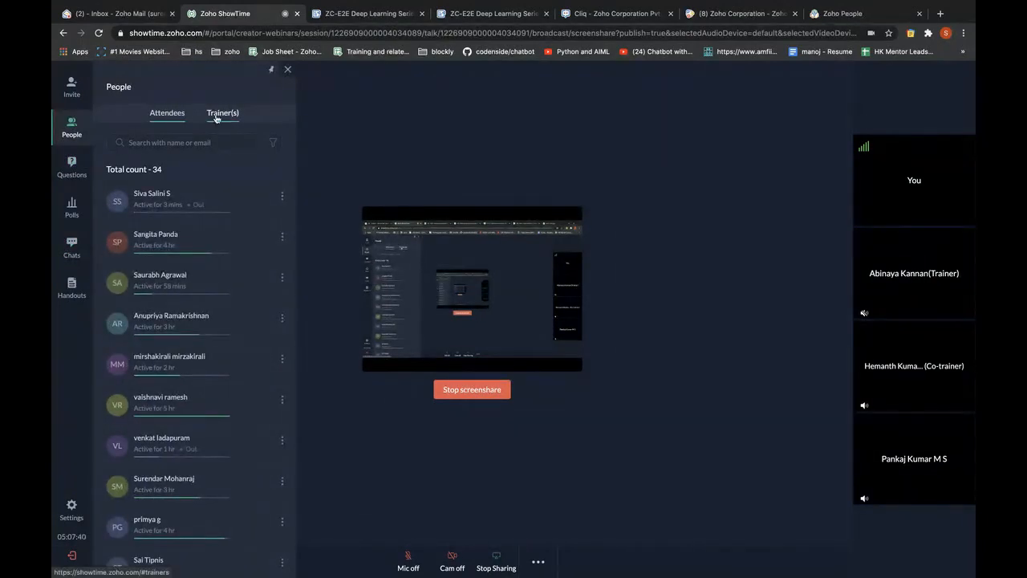
scroll(165, 279, down, 2)
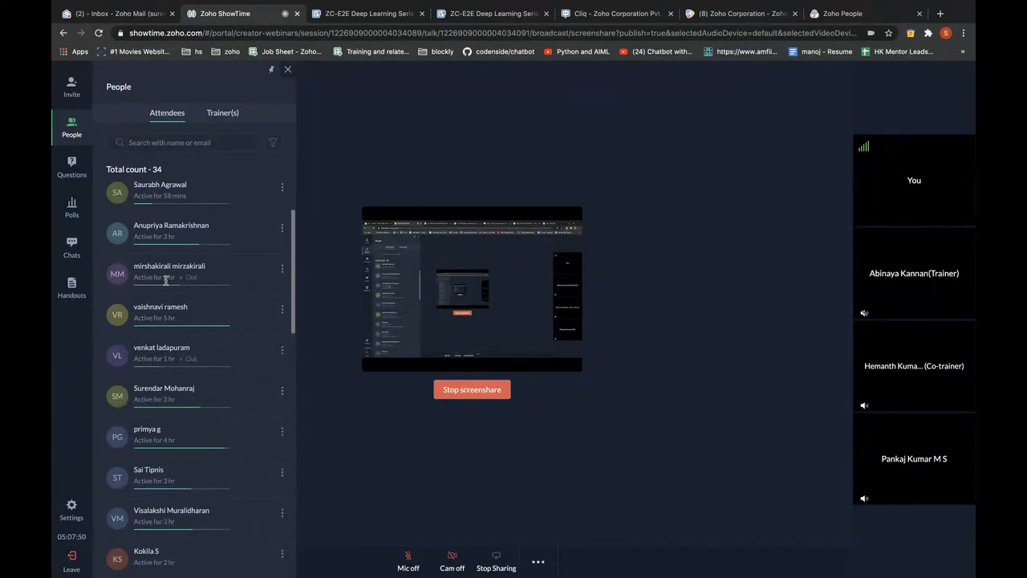
scroll(166, 280, down, 15)
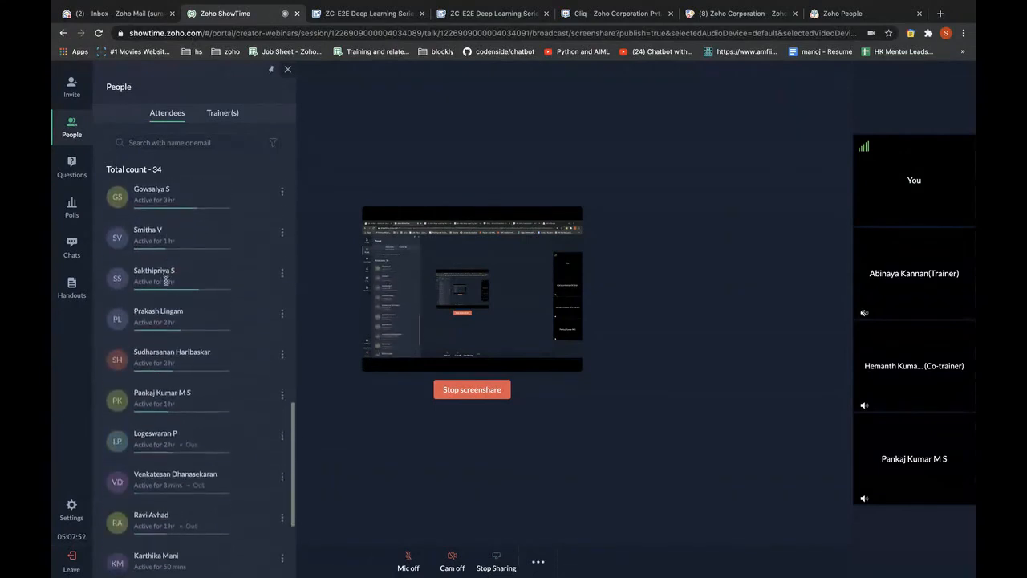
scroll(166, 281, down, 5)
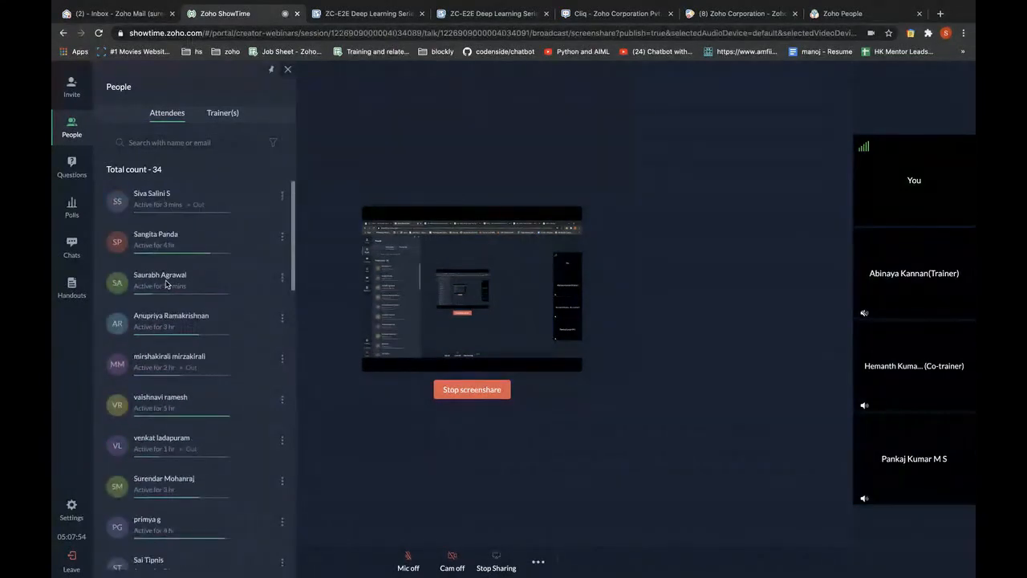
click(71, 126)
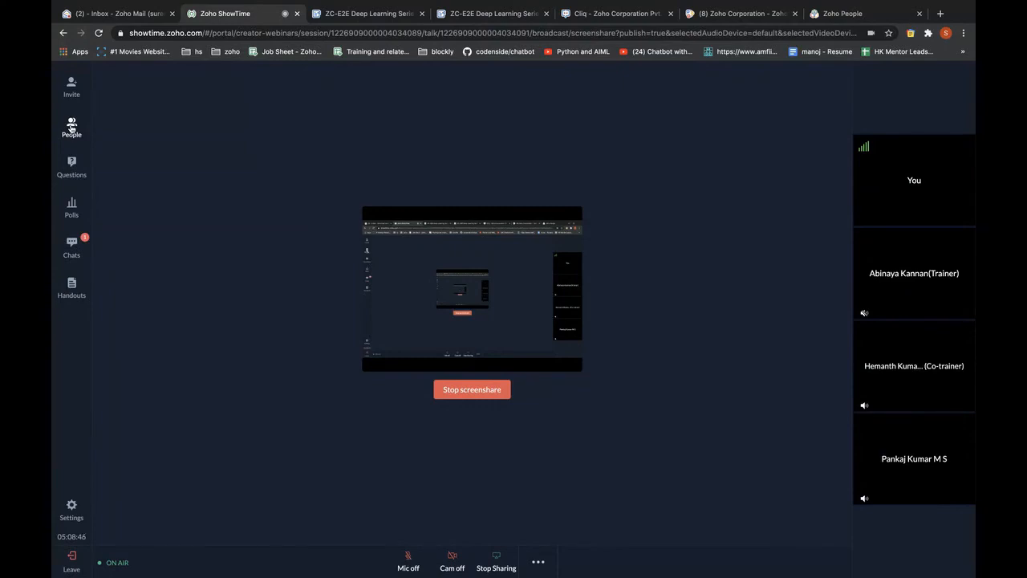
Reply 'yes' in chat to the recordings question, close the chat, and stop screen sharing
click(73, 244)
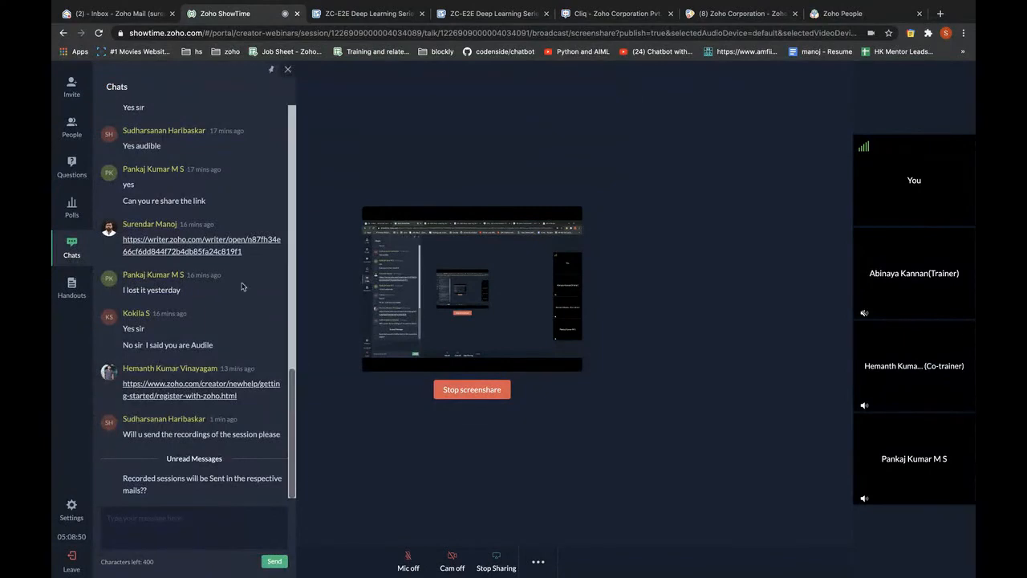
click(196, 524)
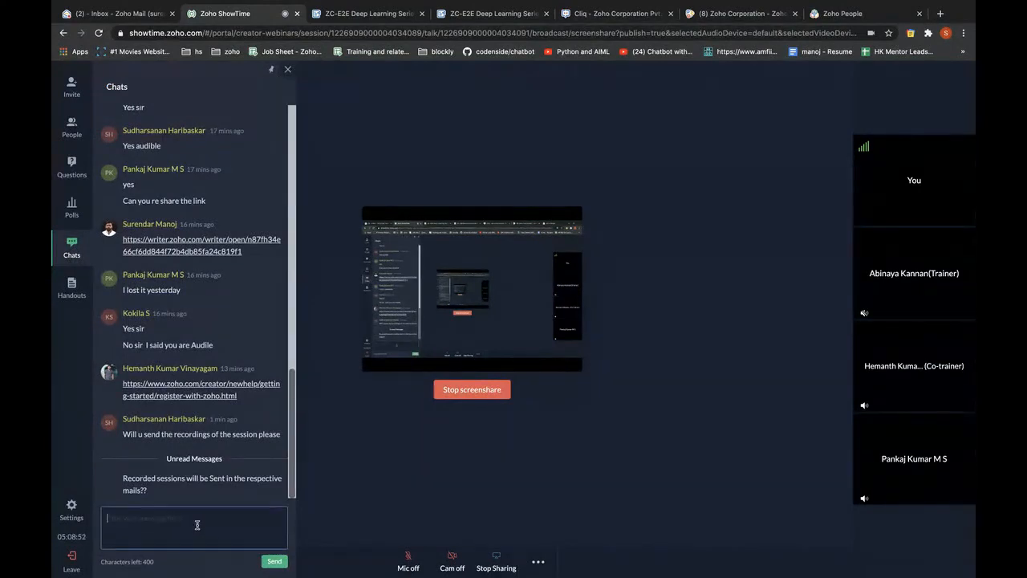
text(yes)
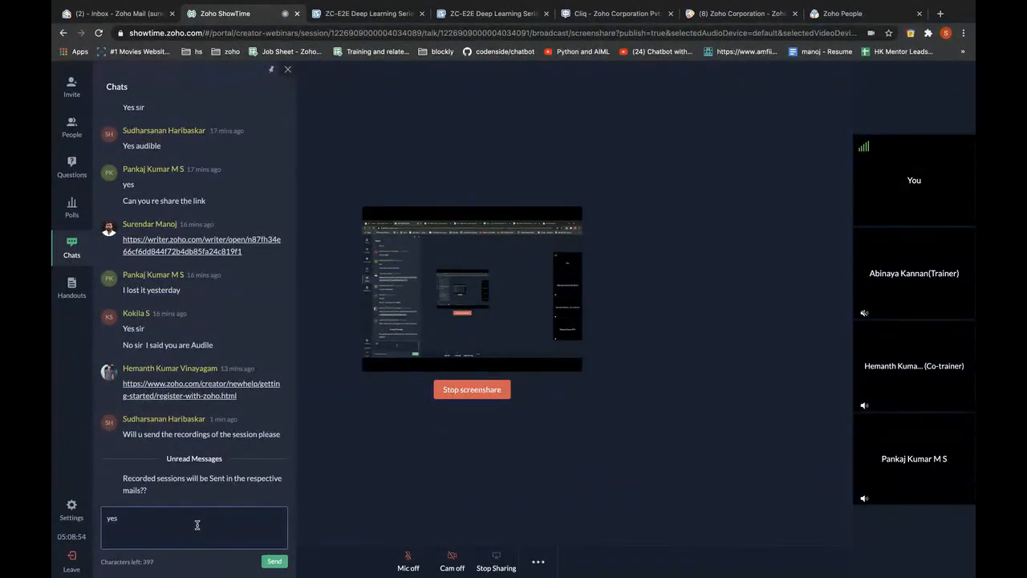
key(Return)
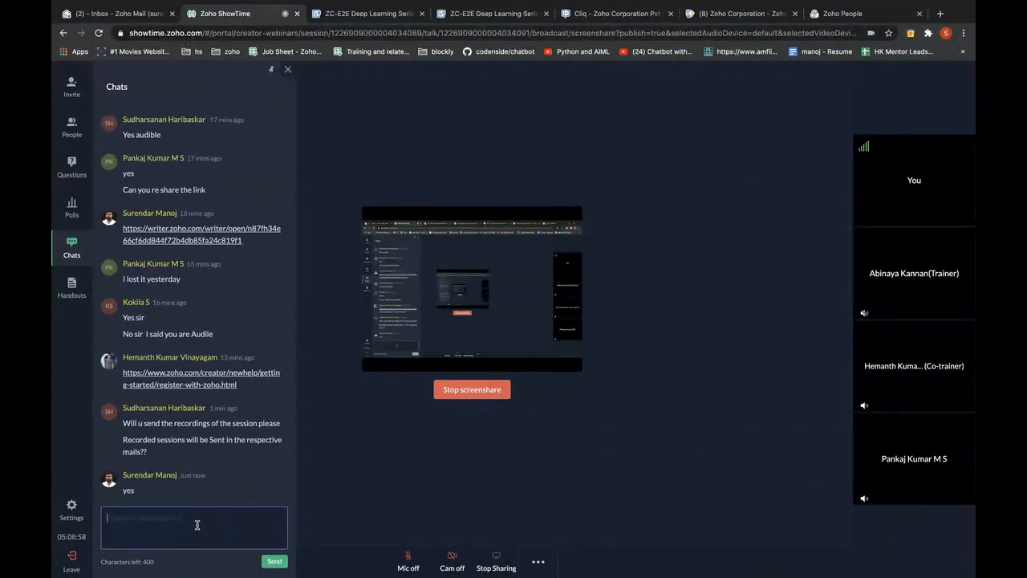
click(287, 69)
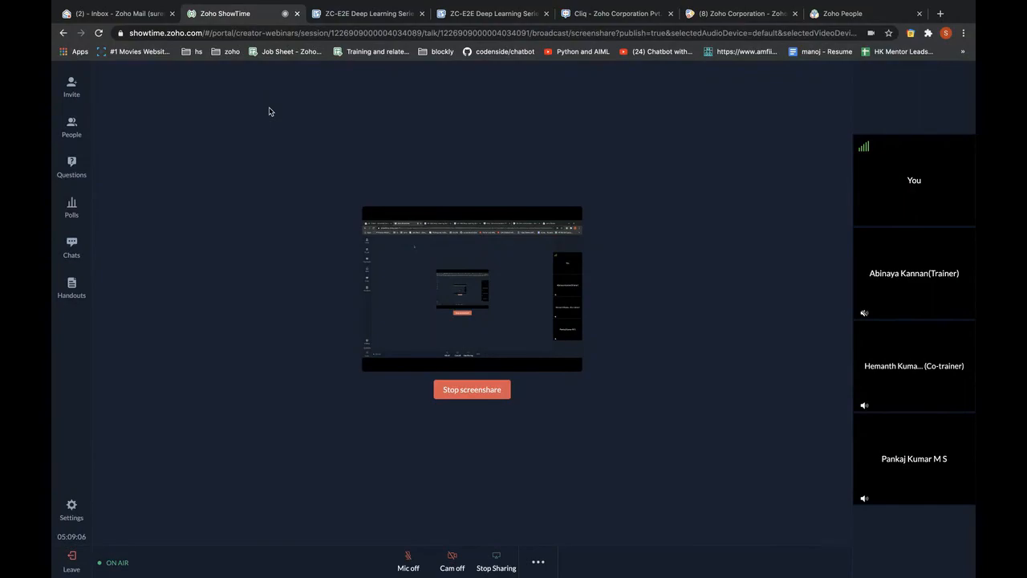
click(484, 390)
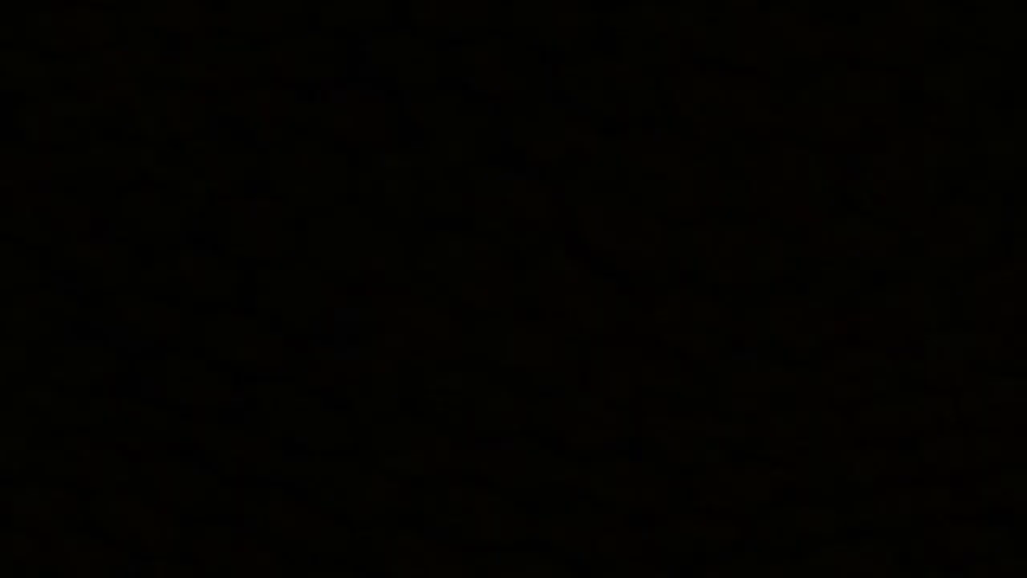